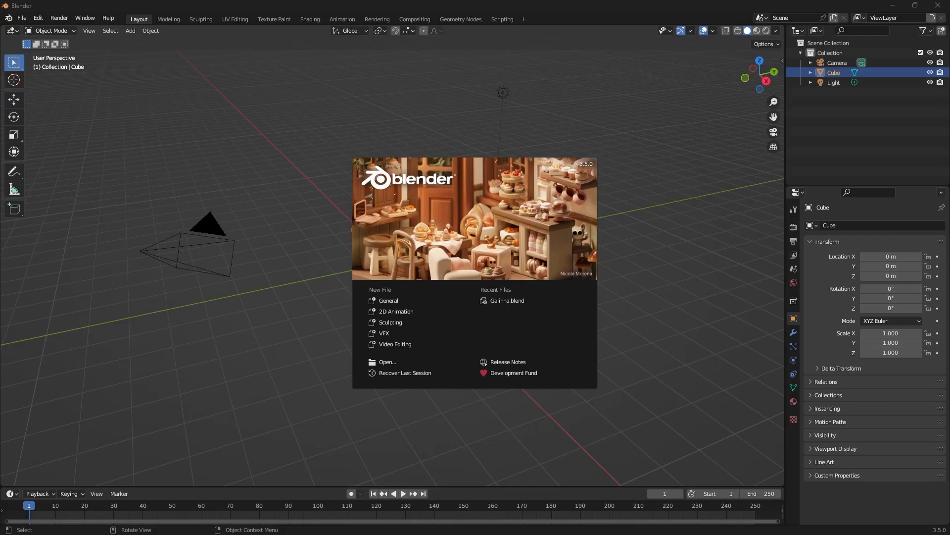
Step: Dismiss the splash screen and hide the camera in the viewport, leaving it enabled for rendering
left_click(352, 88)
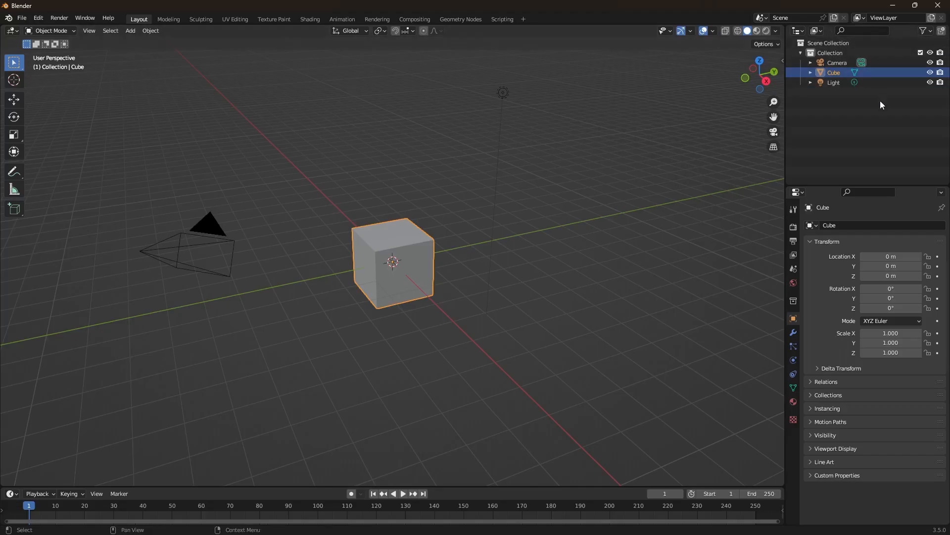
left_click(941, 62)
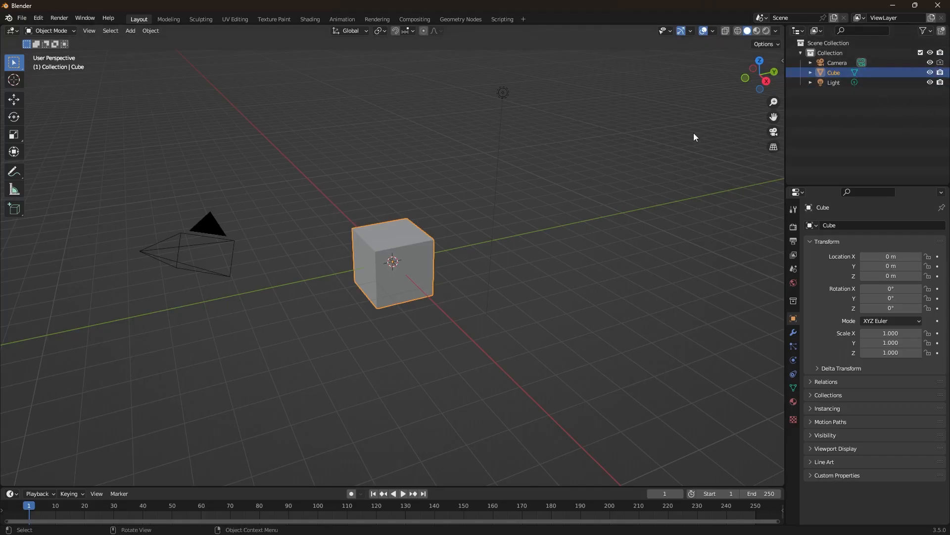
left_click(940, 62)
left_click(930, 63)
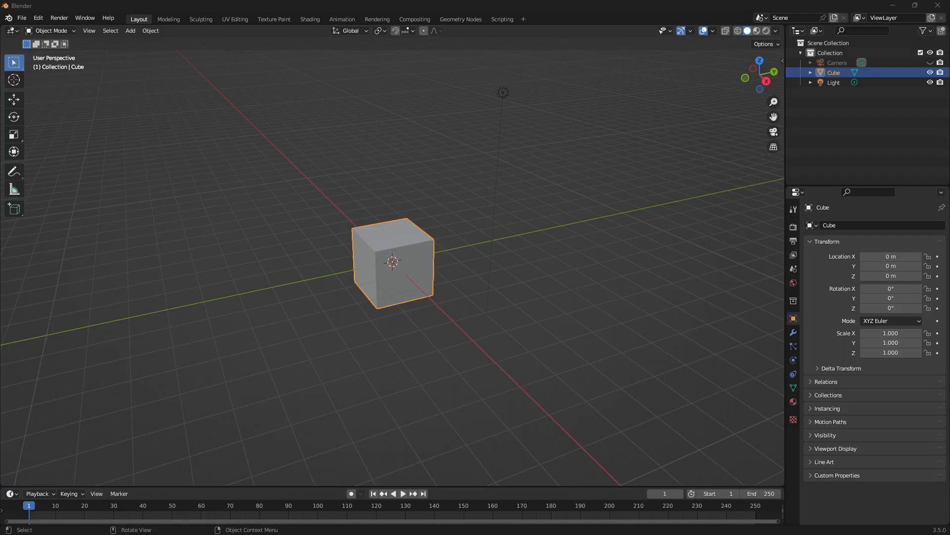
Step: Select the cube and set its object-level viewport display color to orange
left_click(410, 189)
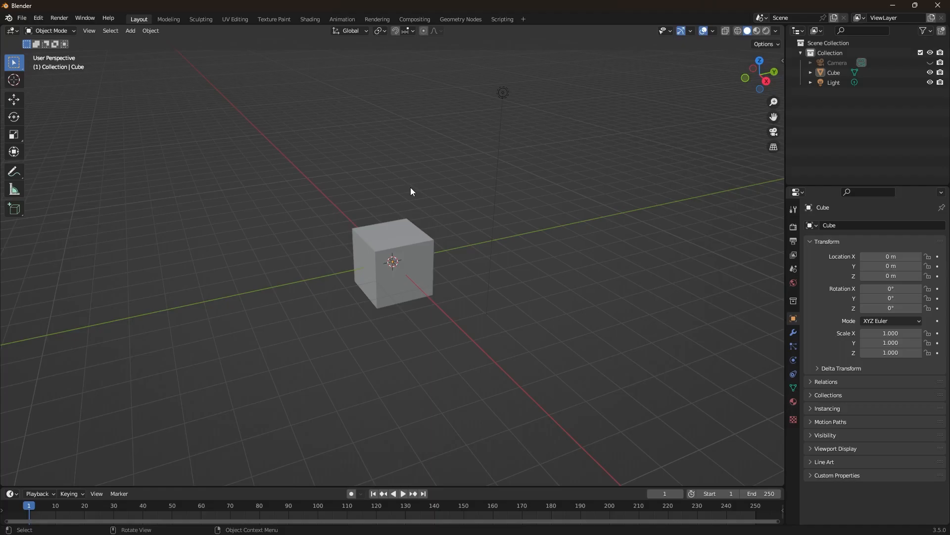
left_click(394, 246)
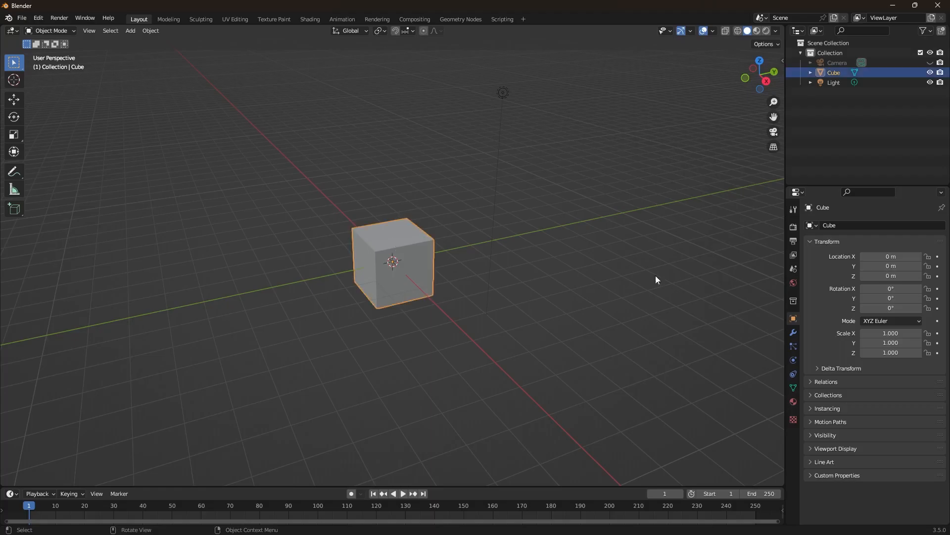
left_click(812, 449)
scroll(862, 444, "down", 4)
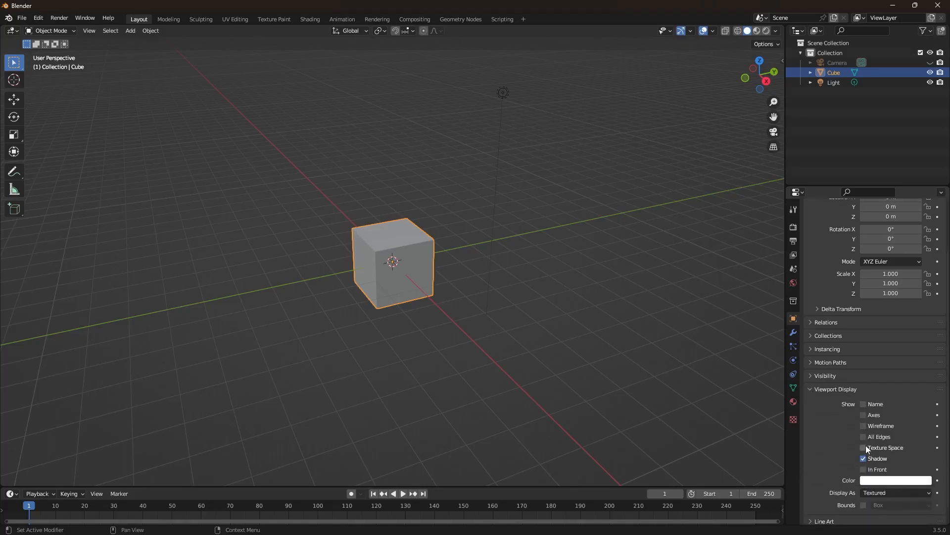
left_click(871, 465)
left_click_drag(874, 386, 870, 380)
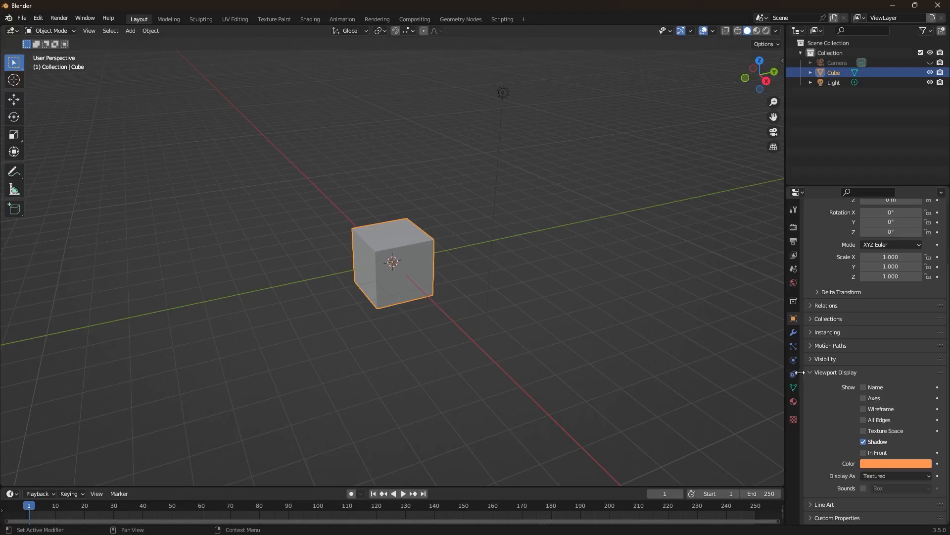
Step: Set the viewport display color of the cube's material to an orange-red, then deselect the cube
left_click(794, 401)
scroll(844, 396, "down", 14)
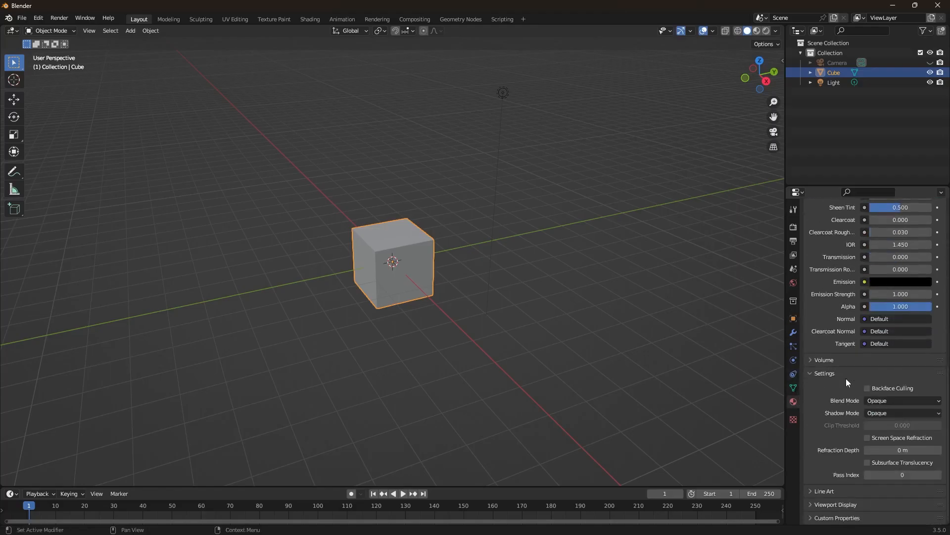
left_click(835, 504)
scroll(841, 470, "down", 2)
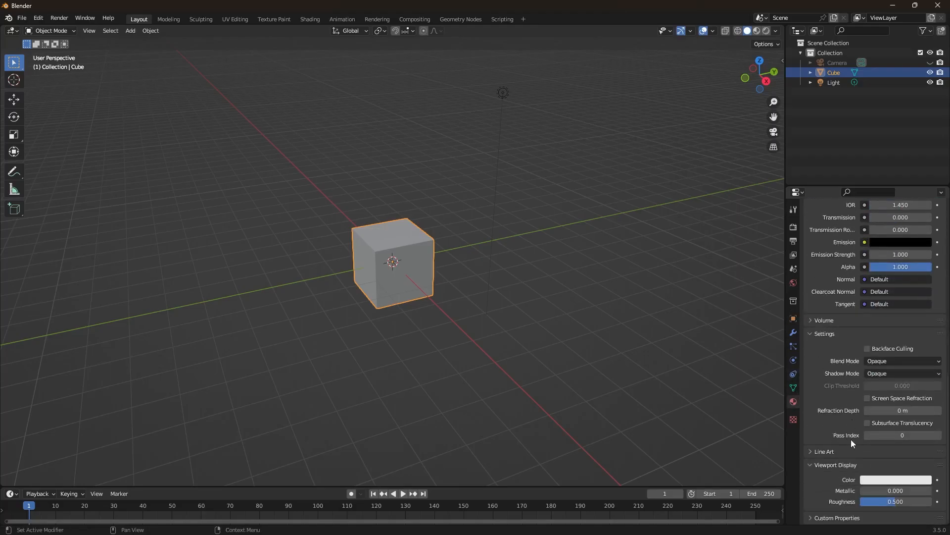
left_click(867, 480)
left_click_drag(880, 396, 876, 396)
left_click(549, 314)
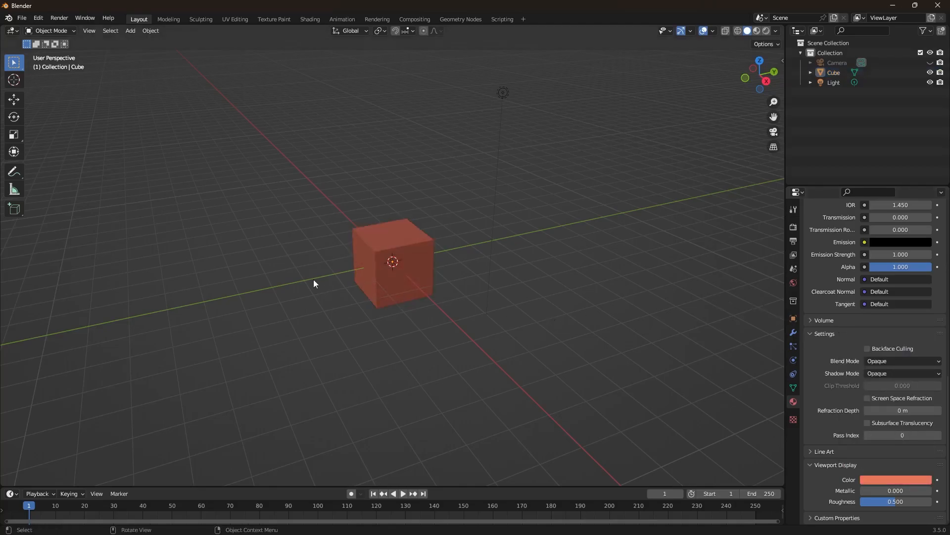
Step: Enable Cavity and Depth of Field in the viewport shading options, keeping Shadow off
scroll(314, 284, "up", 4)
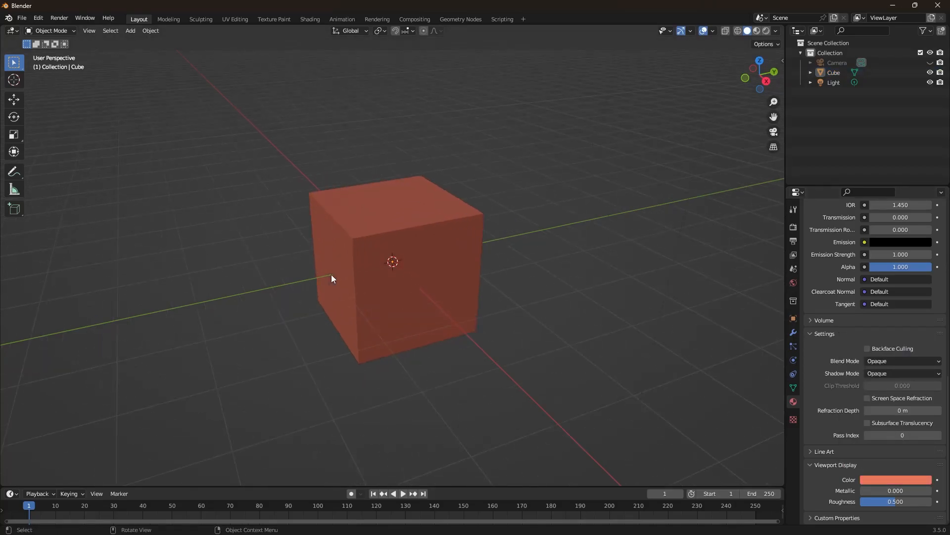
left_click(776, 30)
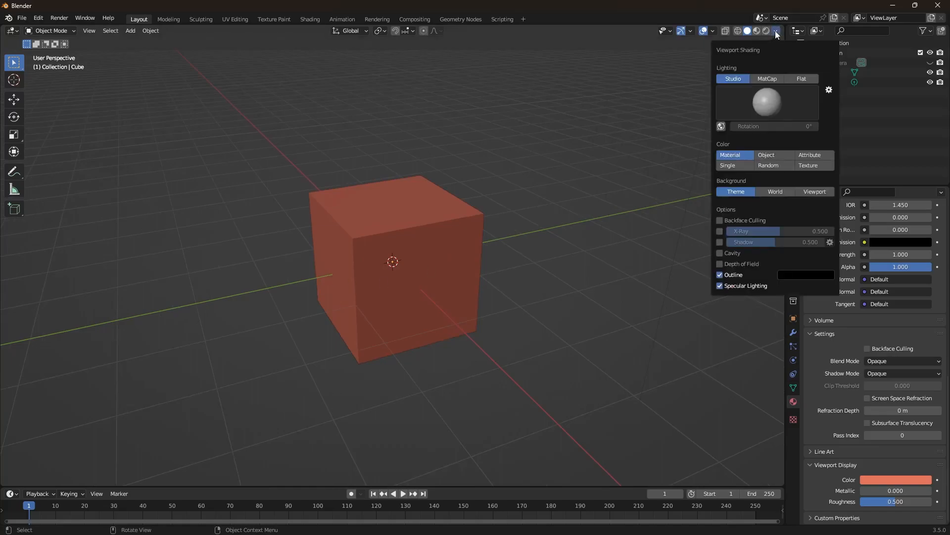
left_click(720, 242)
left_click(722, 254)
left_click(727, 253)
left_click(725, 265)
left_click(725, 258)
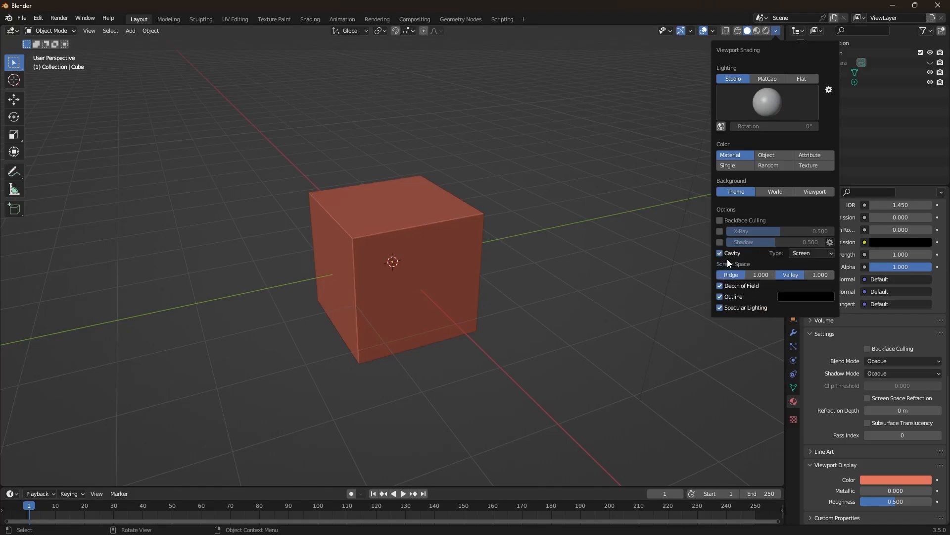
scroll(358, 245, "up", 6)
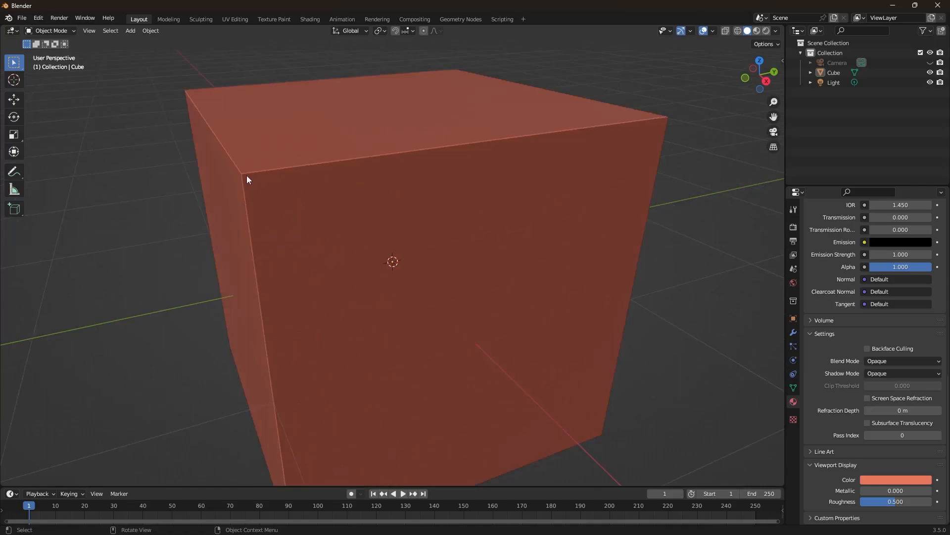
Step: Switch Depth of Field and Cavity off and back on to compare the cube's edge shading
left_click(774, 31)
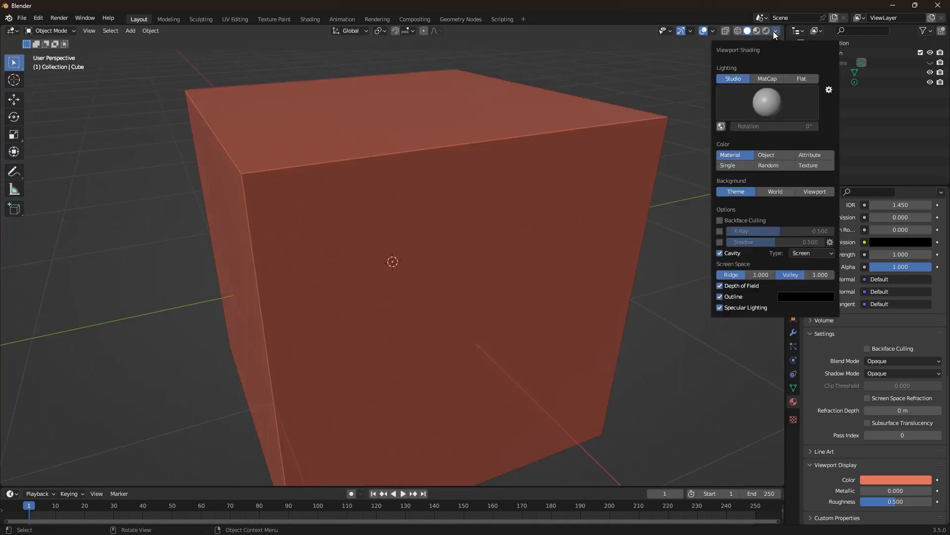
left_click(720, 286)
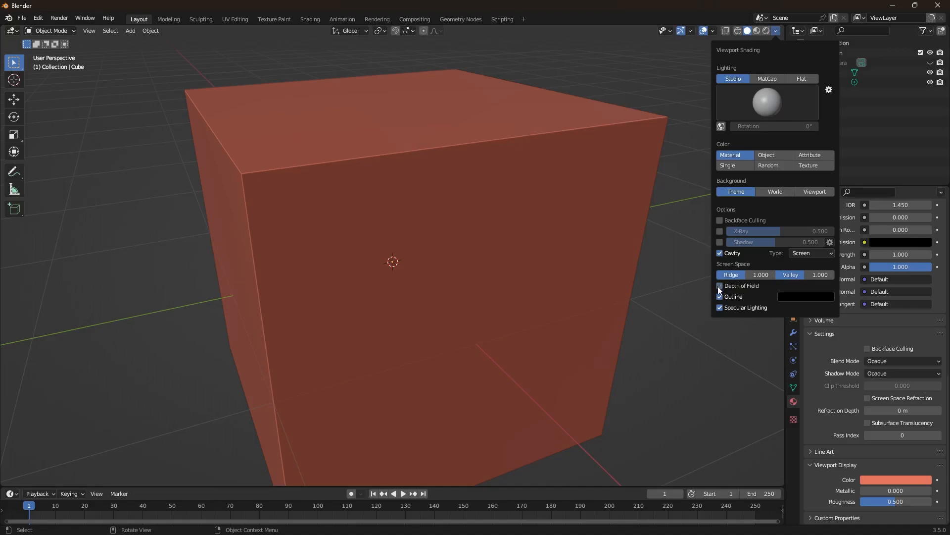
left_click(720, 253)
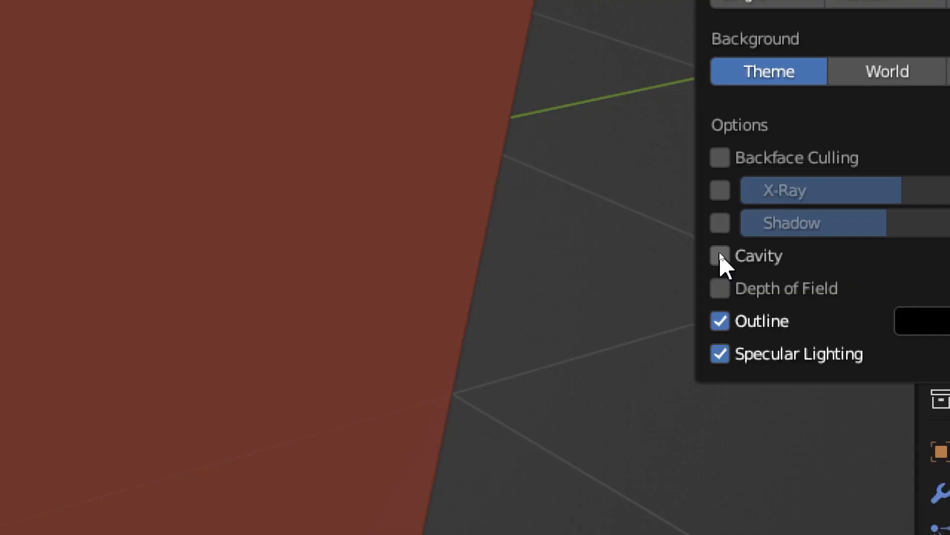
left_click(722, 257)
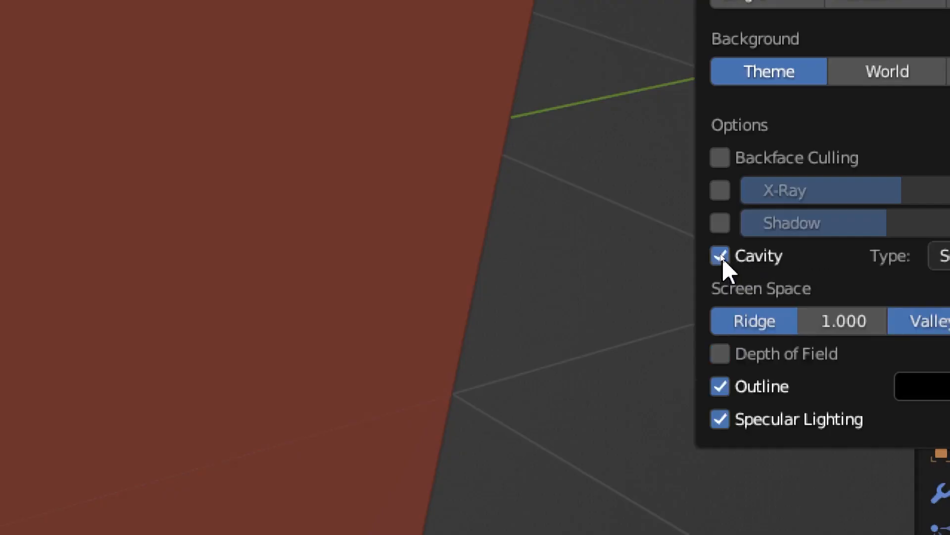
left_click(719, 355)
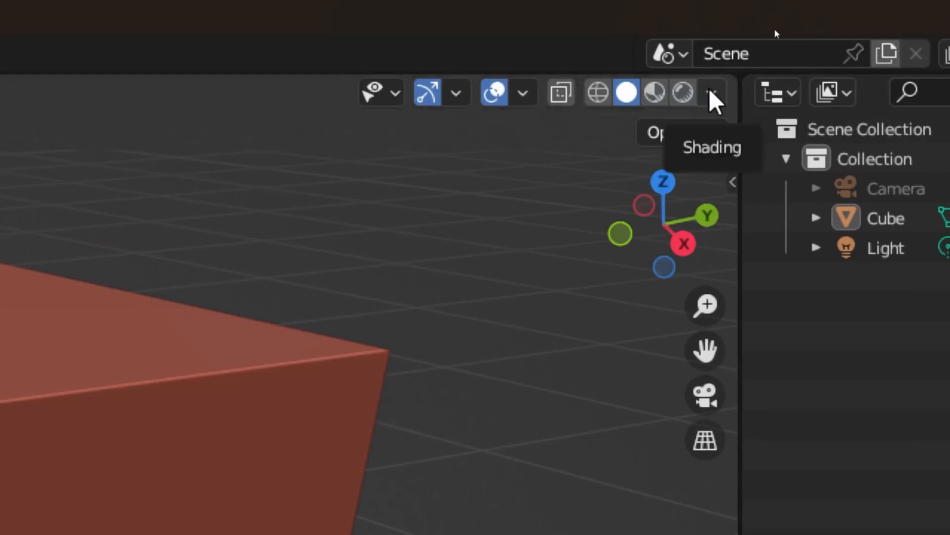
Step: Compare the Studio and MatCap viewport lighting on the cube and set the lighting to MatCap
left_click(713, 94)
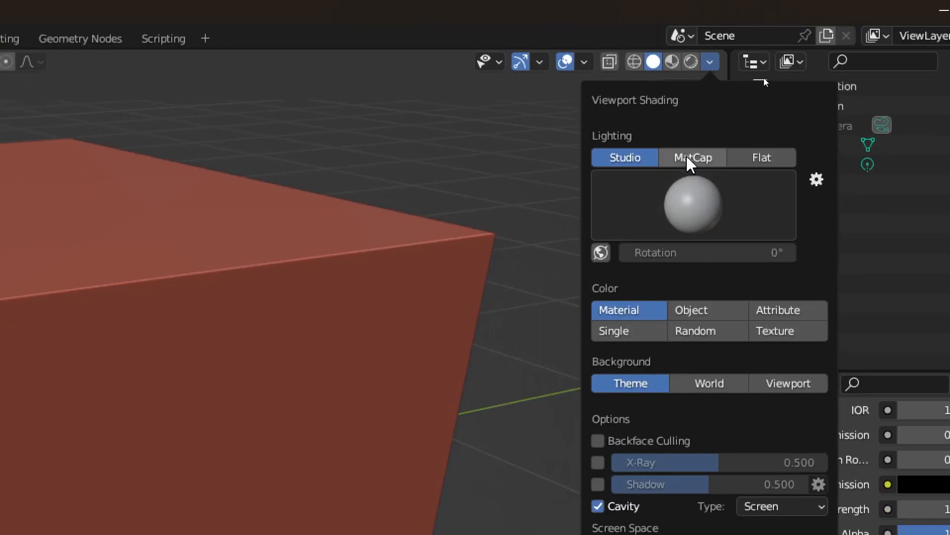
left_click(690, 157)
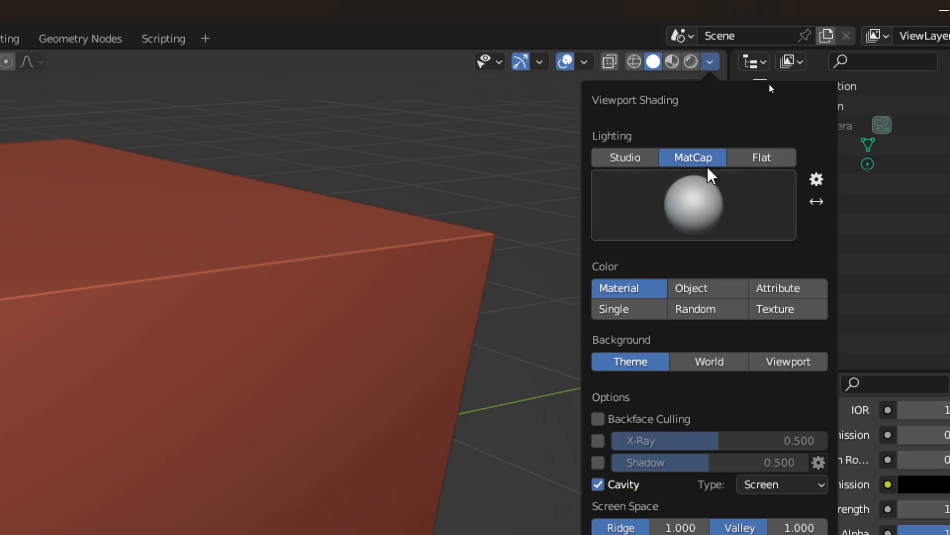
left_click(618, 157)
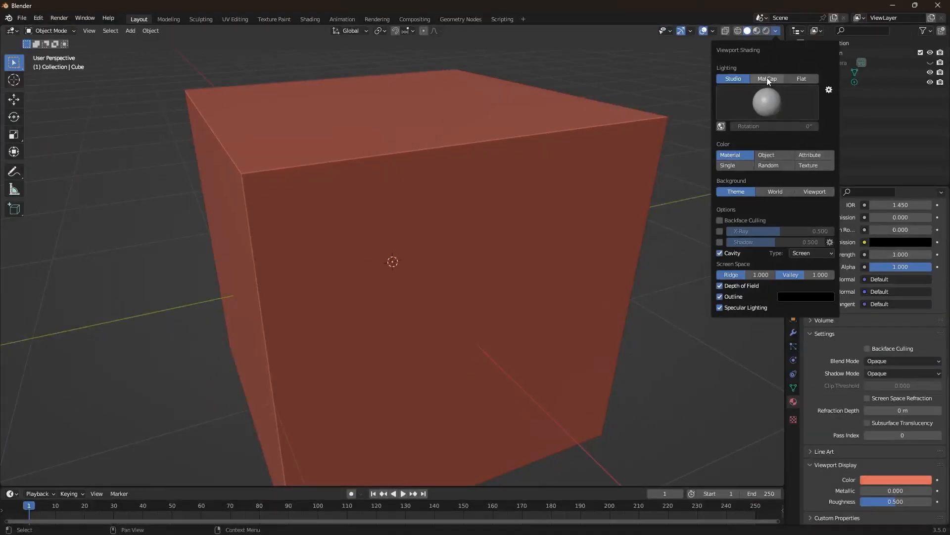
left_click(767, 77)
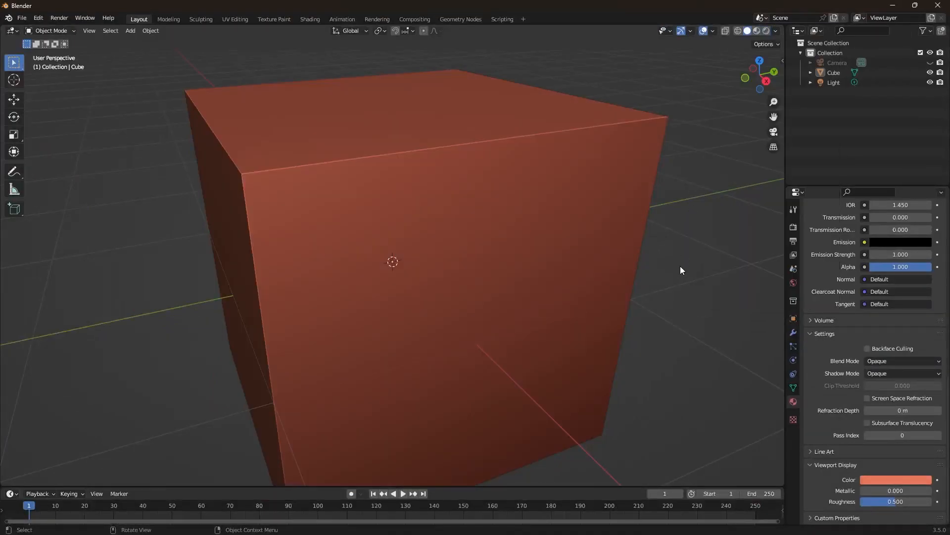
scroll(666, 308, "down", 3)
middle_click_drag(566, 322, 491, 245)
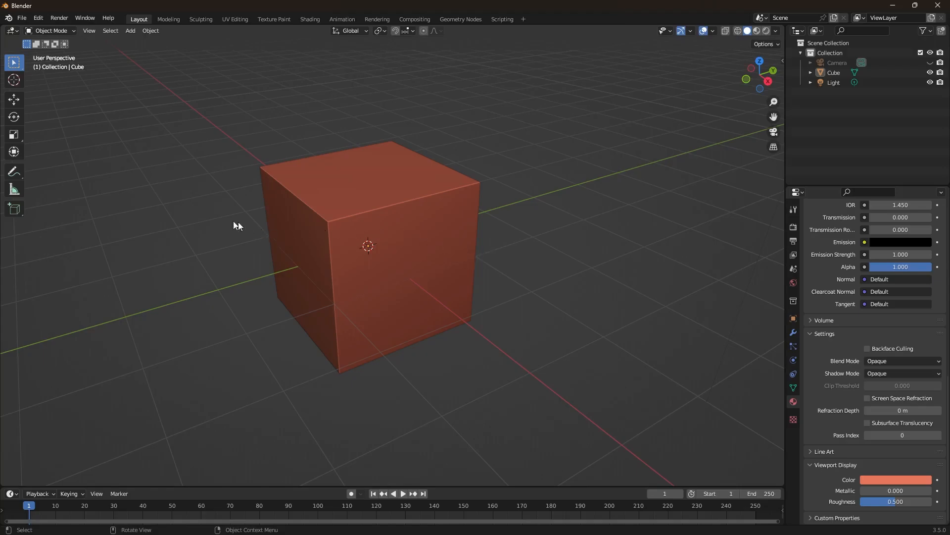
Step: Add a UV sphere and move it out of the cube's center so it protrudes through the front face
key("shift+a")
mouse_move(227, 221)
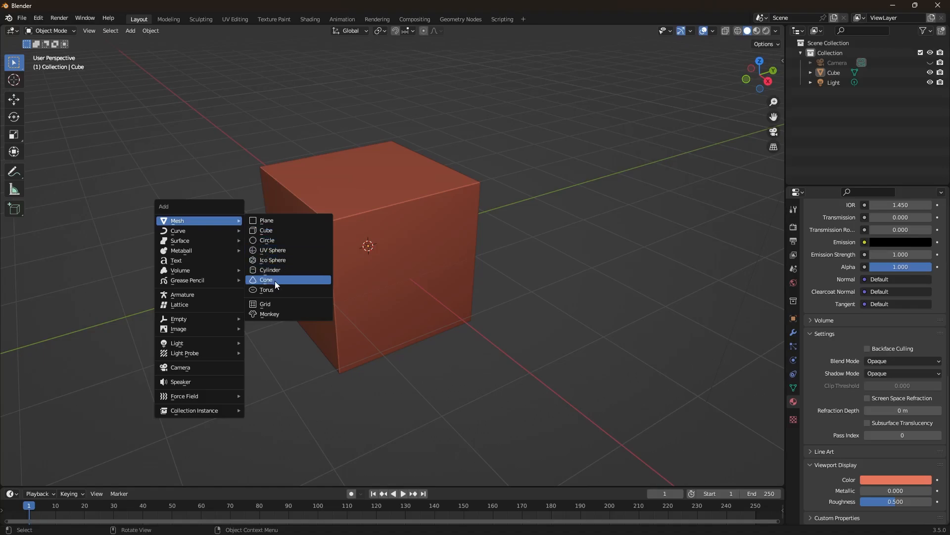
left_click(273, 249)
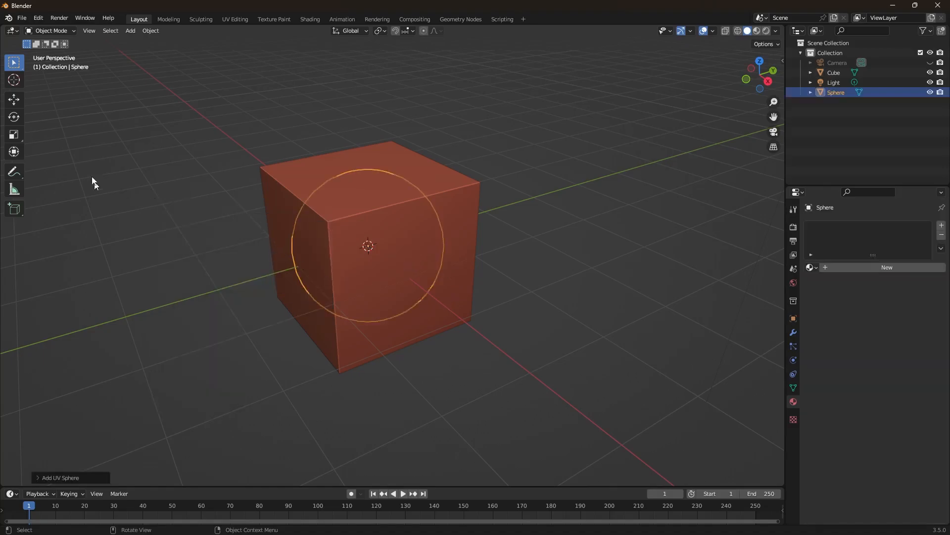
left_click(14, 99)
left_click_drag(391, 262, 414, 285)
Step: Scale the sphere down and apply smooth shading to it
left_click(21, 133)
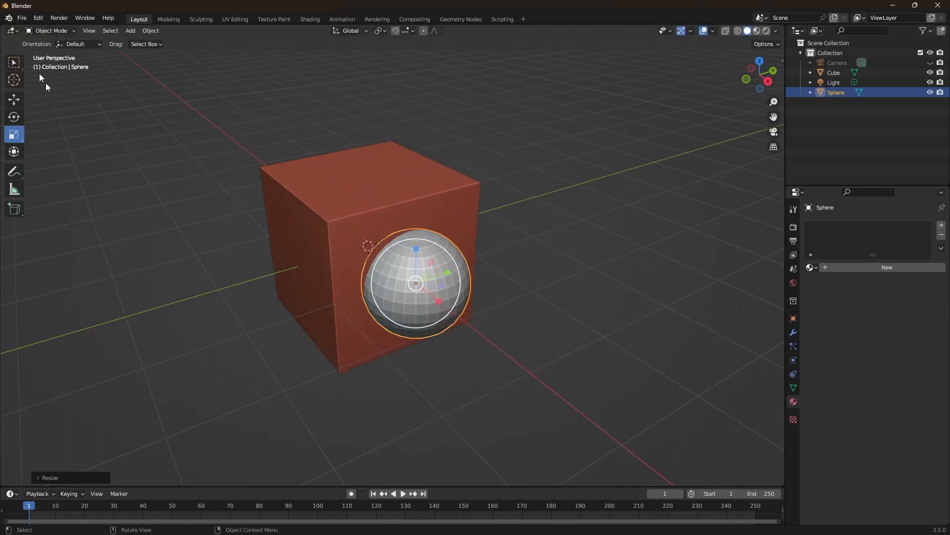
left_click(14, 62)
scroll(376, 269, "up", 2)
mouse_move(384, 273)
middle_mouse_down()
mouse_move(445, 282)
mouse_move(420, 288)
mouse_move(397, 263)
middle_mouse_up()
right_click(397, 263)
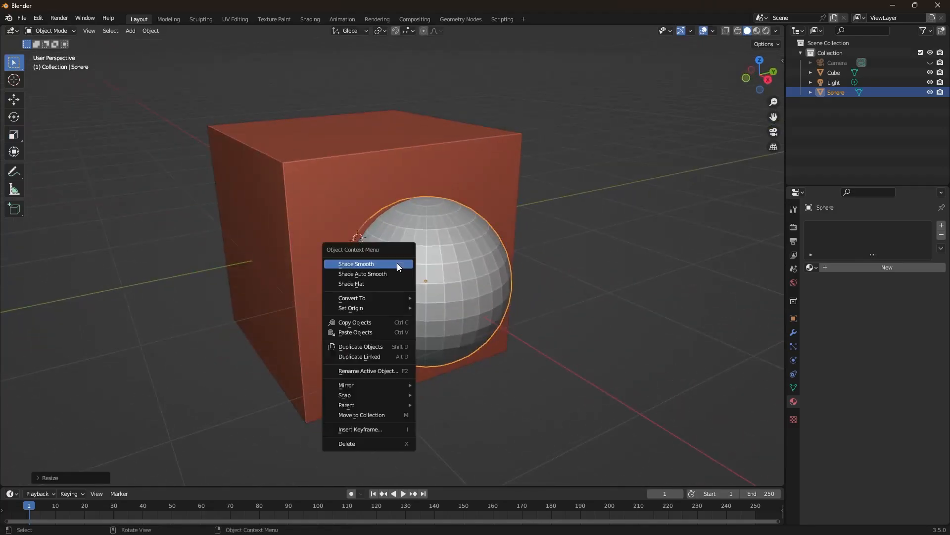
left_click(368, 265)
mouse_move(459, 323)
middle_mouse_down()
mouse_move(474, 322)
mouse_move(464, 326)
middle_mouse_up()
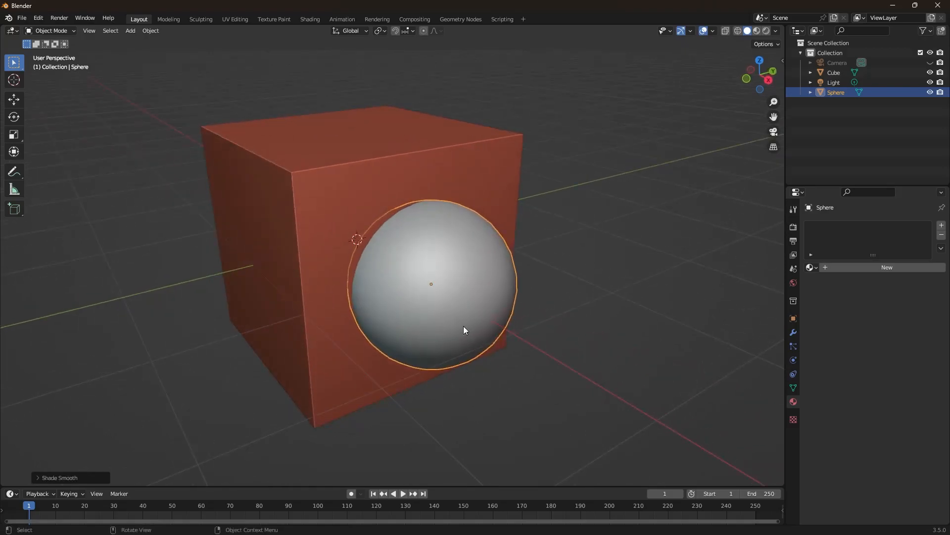
Step: Move the sphere along the X axis partly back into the cube, keeping it selected
left_click(14, 100)
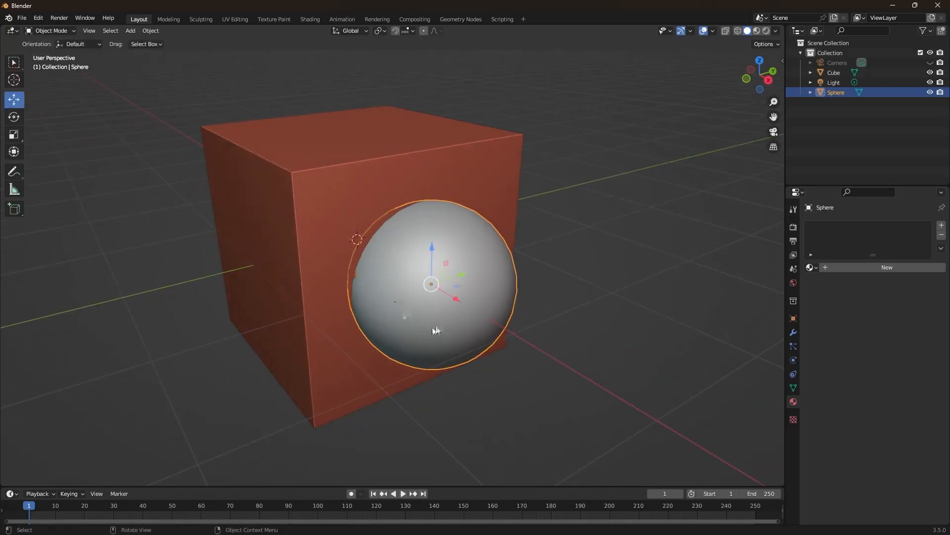
left_click_drag(456, 303, 434, 290)
left_click(582, 289)
middle_click_drag(547, 339, 460, 320)
left_click(430, 309)
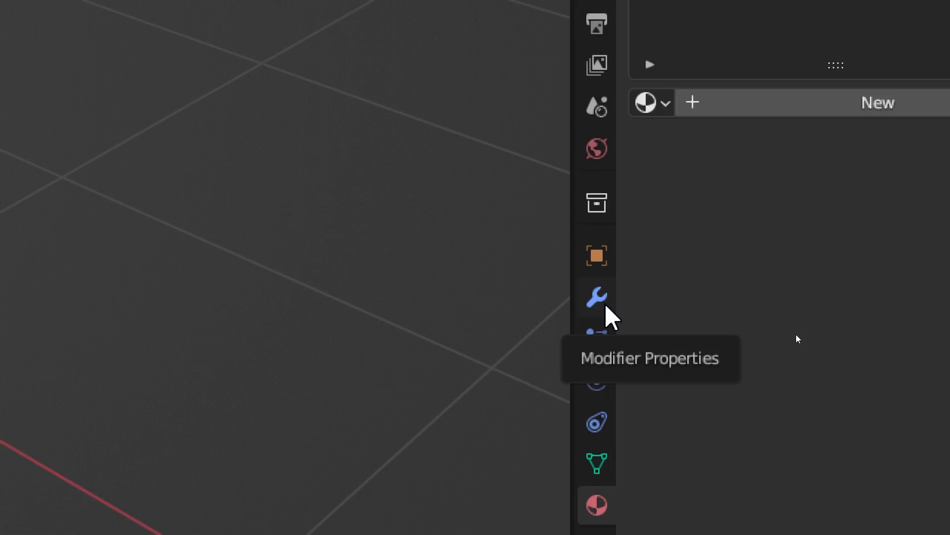
Step: Select the cube and add a Boolean modifier to it
left_click(601, 301)
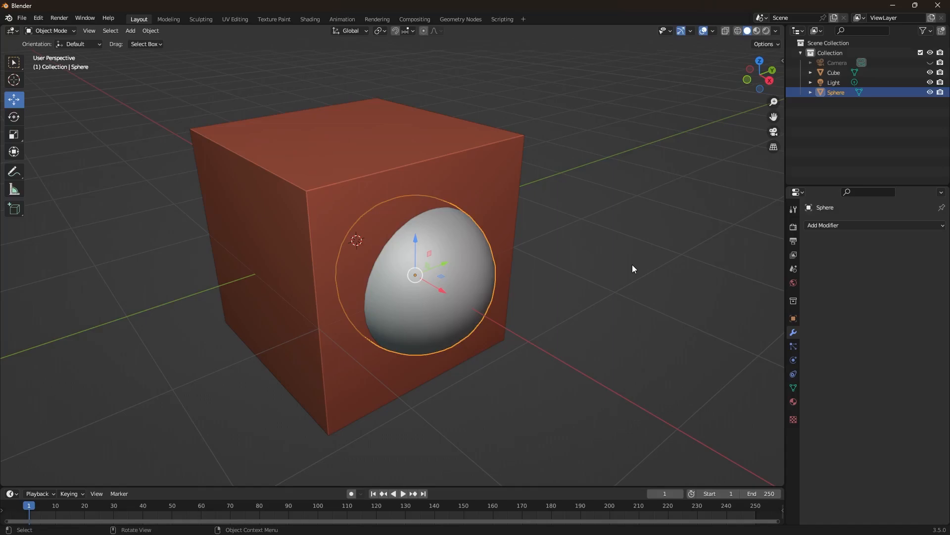
left_click(471, 169)
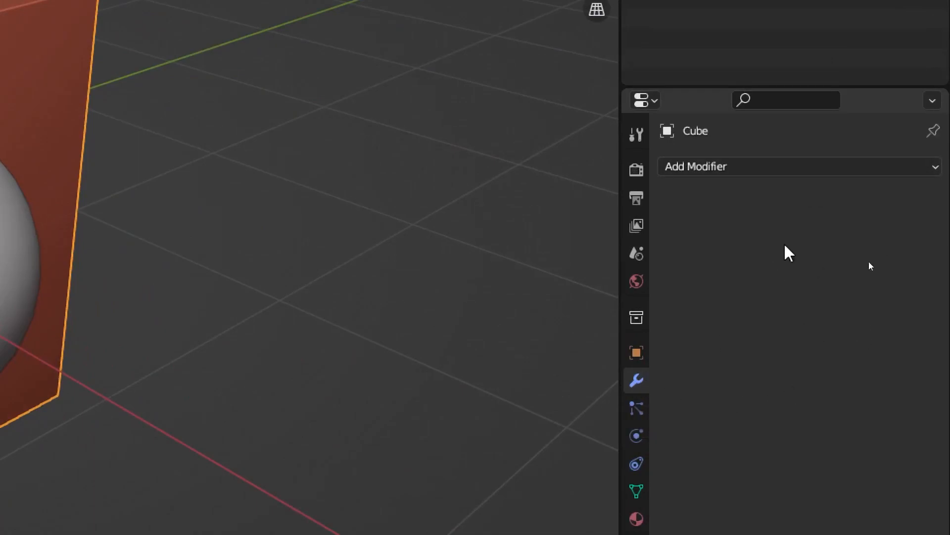
left_click(747, 169)
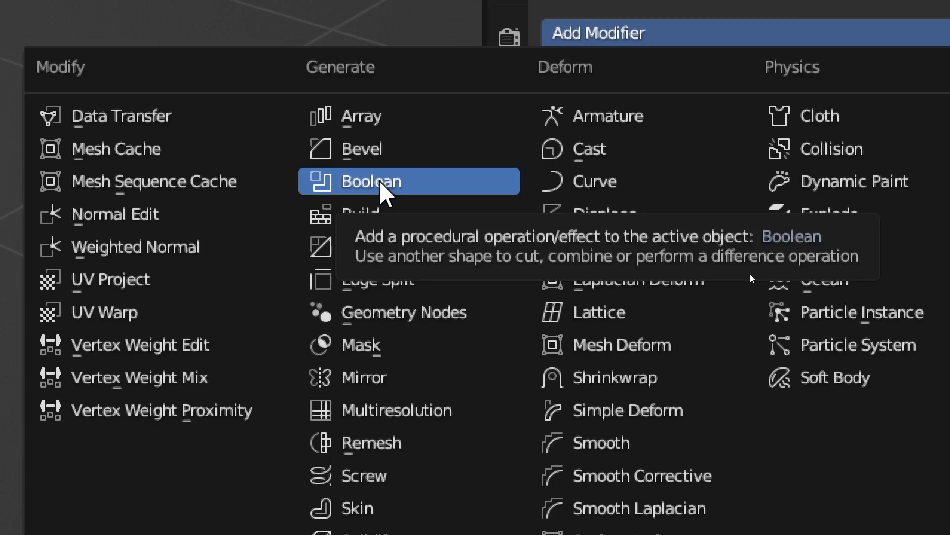
left_click(381, 184)
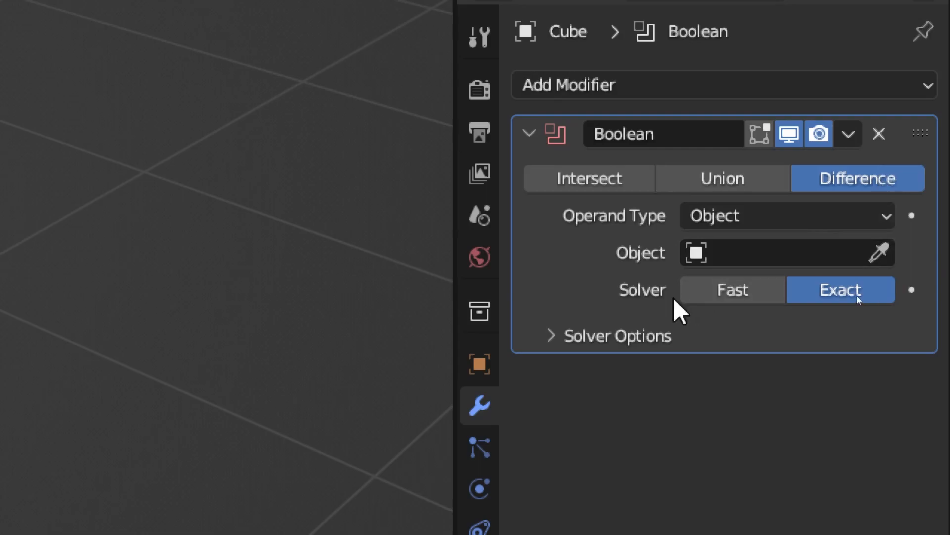
Step: Pick the sphere in the viewport as the object for the cube's Boolean modifier
left_click(716, 224)
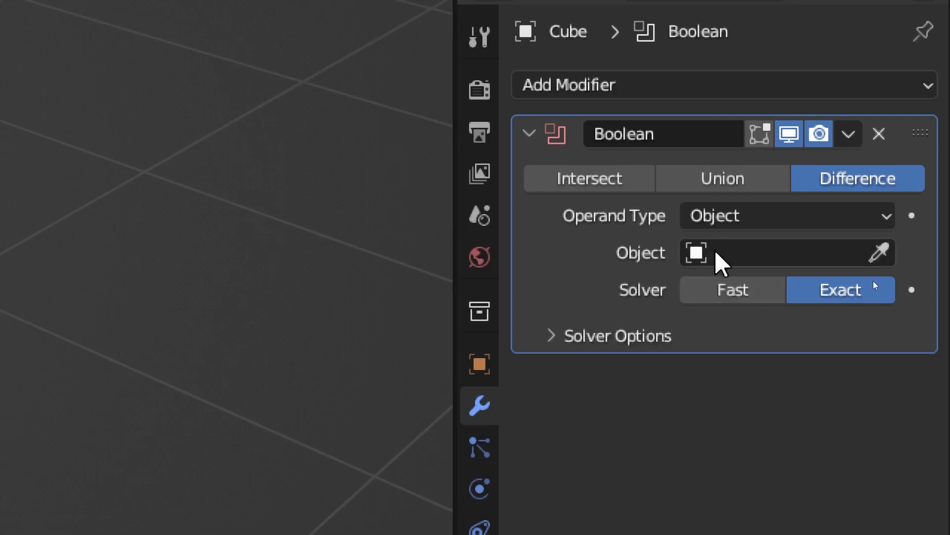
left_click(732, 257)
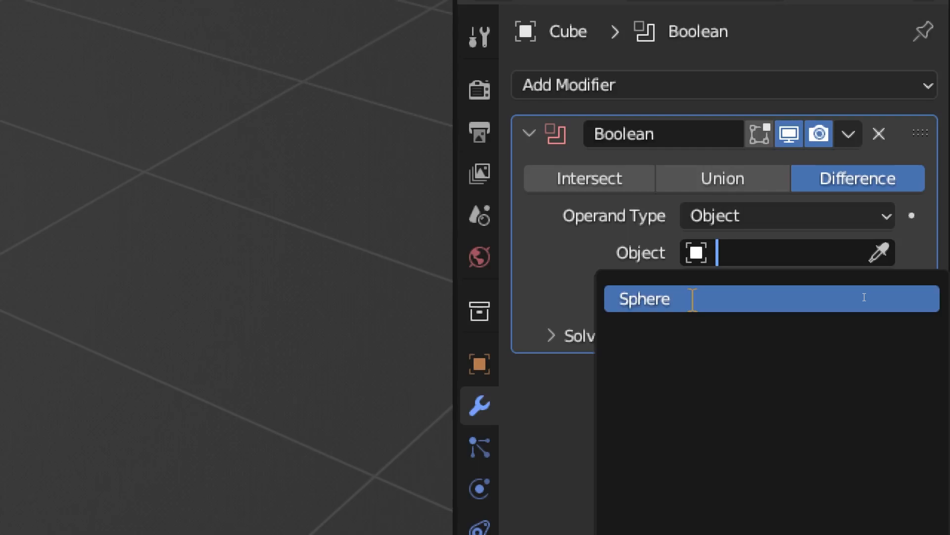
left_click(529, 251)
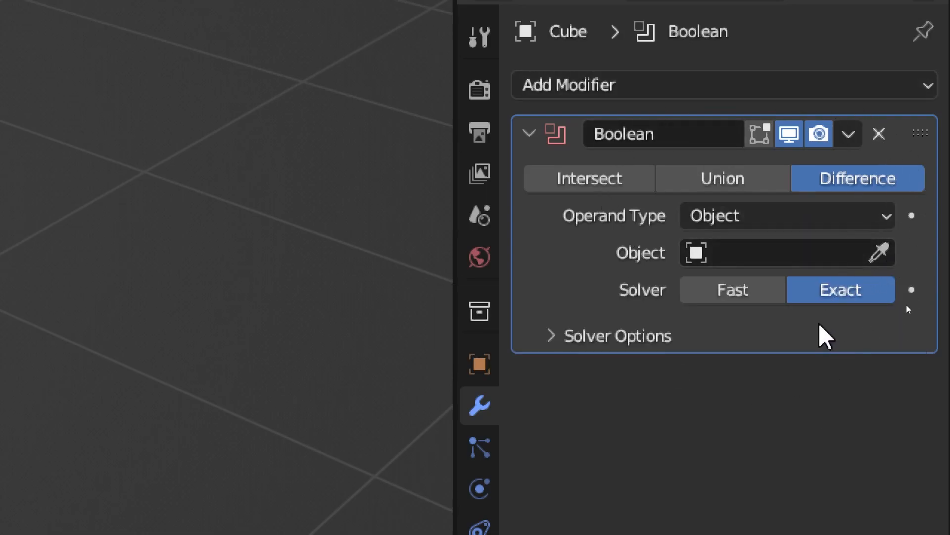
left_click(849, 135)
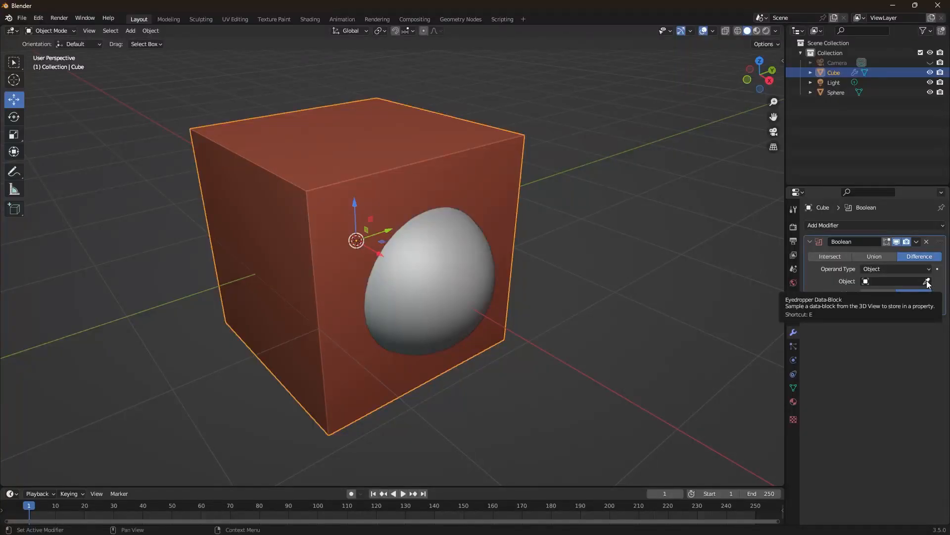
left_click(927, 281)
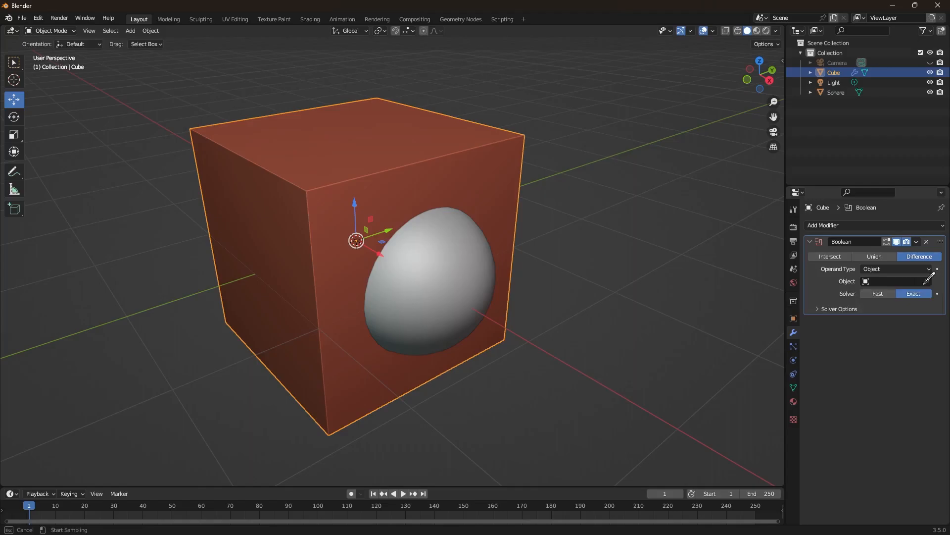
left_click(477, 269)
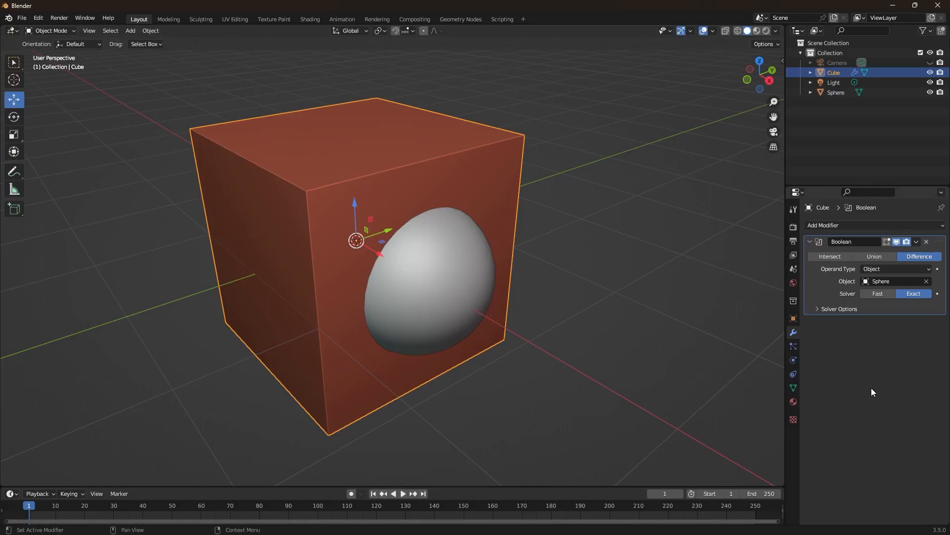
Step: Select the sphere and move it along the Y axis to about -0.92 m so it overlaps the cube's vertical edge
left_click(448, 298)
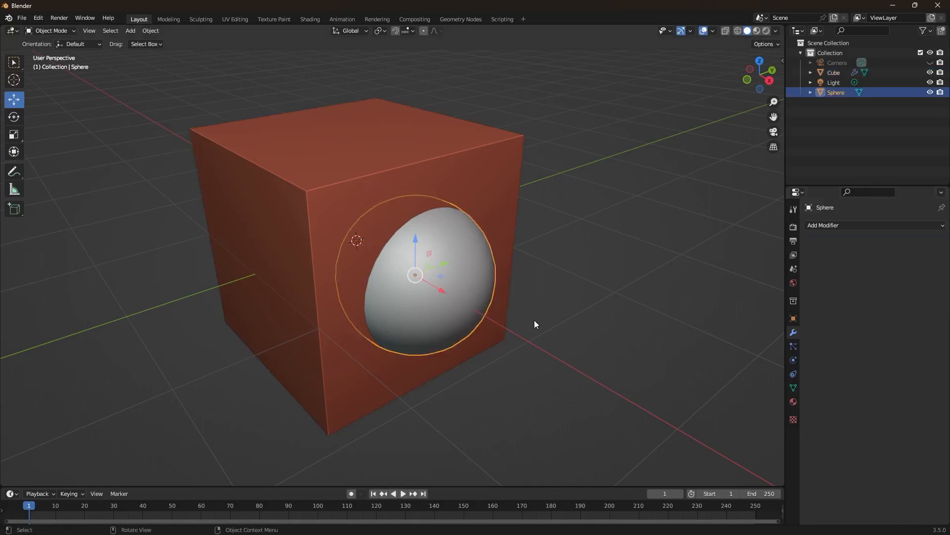
scroll(470, 314, "up", 2)
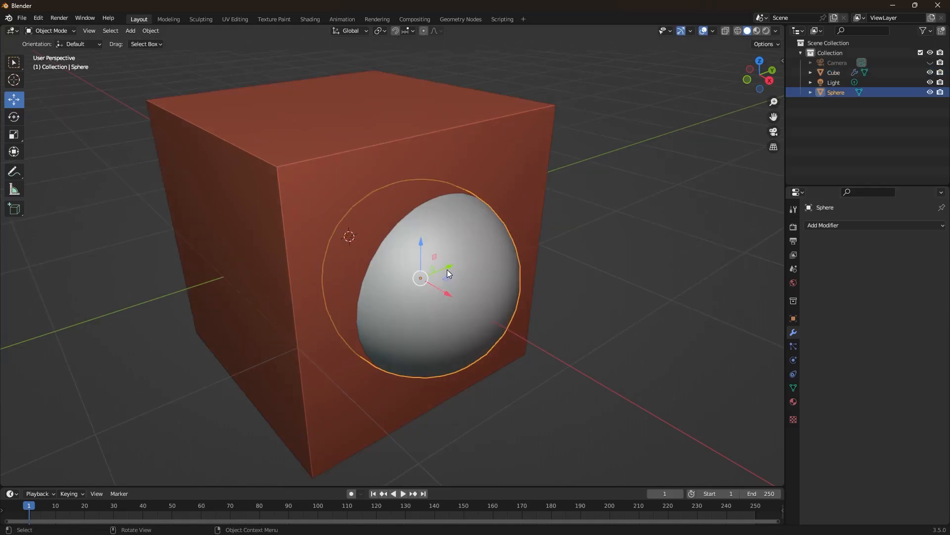
left_click_drag(447, 269, 311, 264)
middle_click_drag(283, 266, 308, 266)
scroll(319, 263, "down", 1)
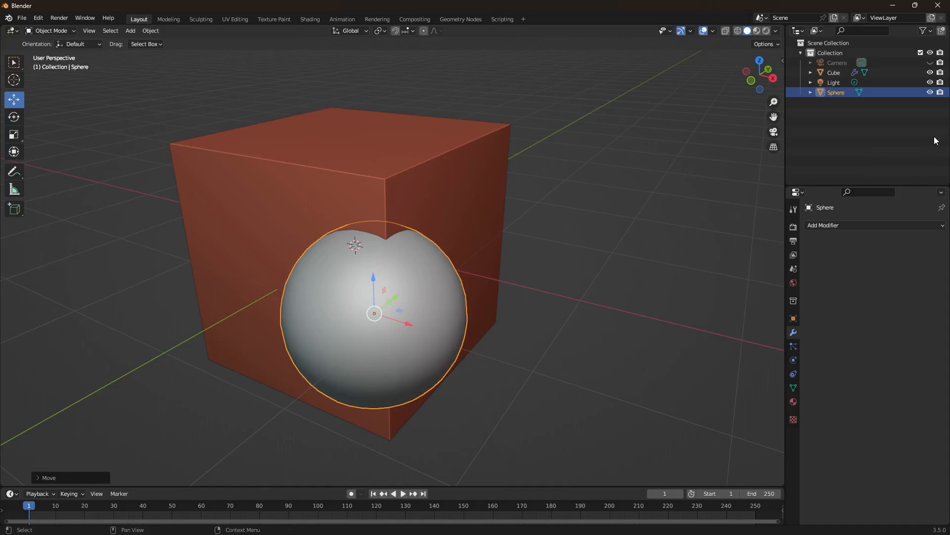
Step: Hide the sphere to examine the Boolean cut on the cube's corner from several angles, and unhide it
left_click(930, 93)
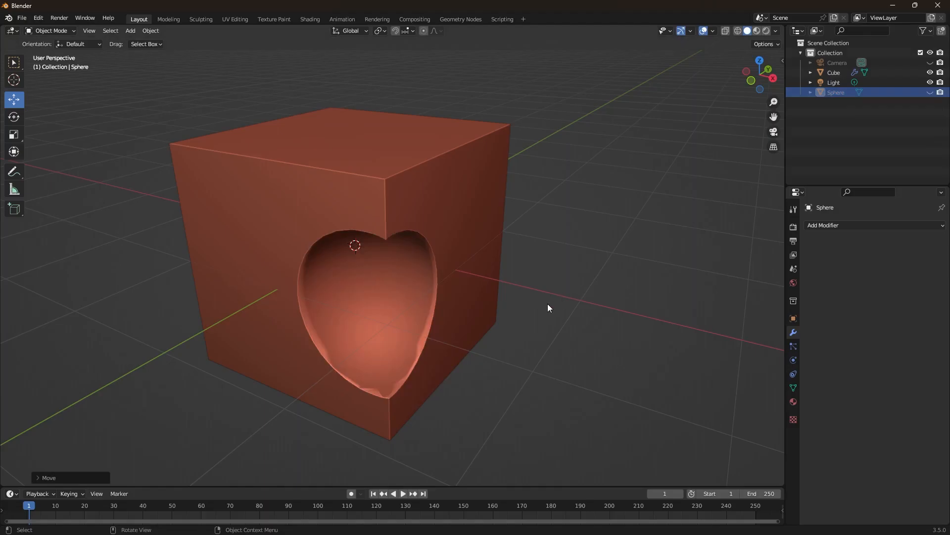
middle_click_drag(548, 305, 503, 308)
scroll(292, 369, "up", 4)
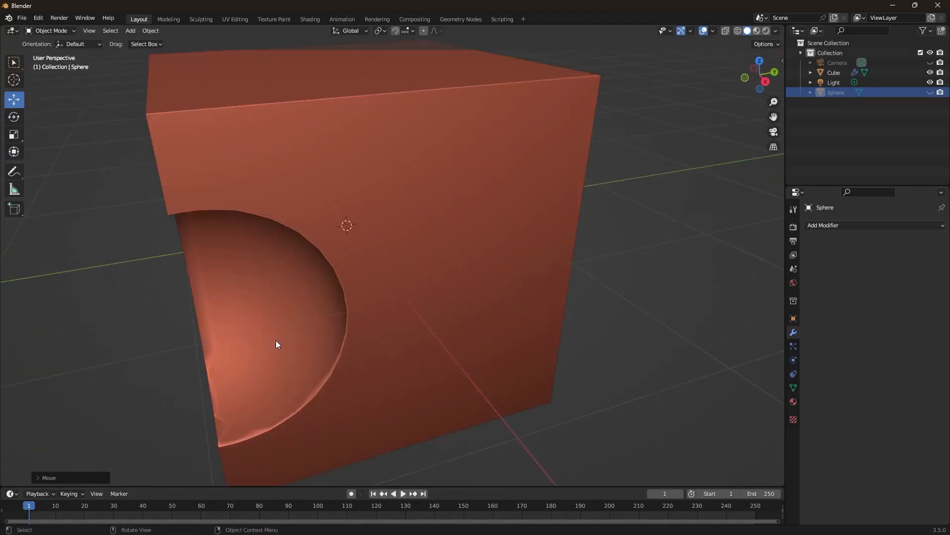
scroll(242, 371, "down", 3)
middle_click_drag(255, 367, 291, 358)
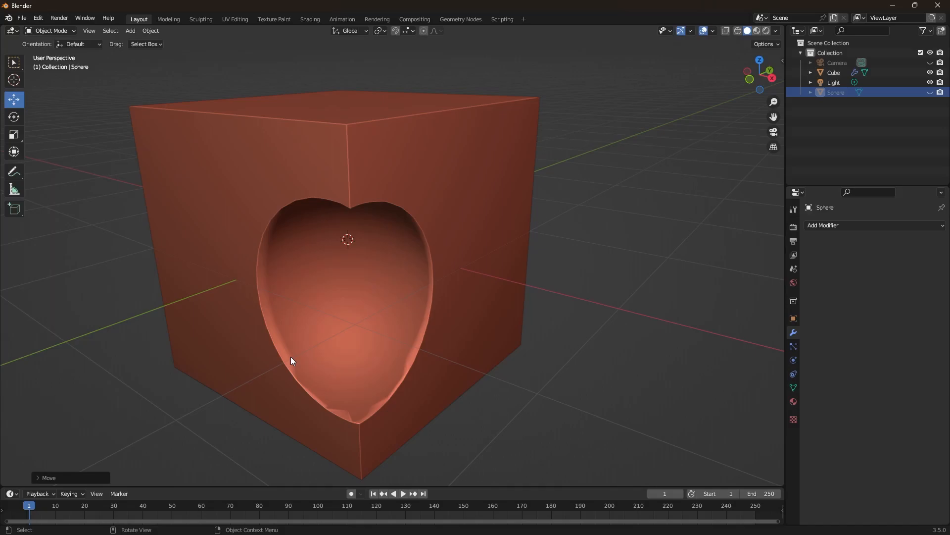
left_click(930, 93)
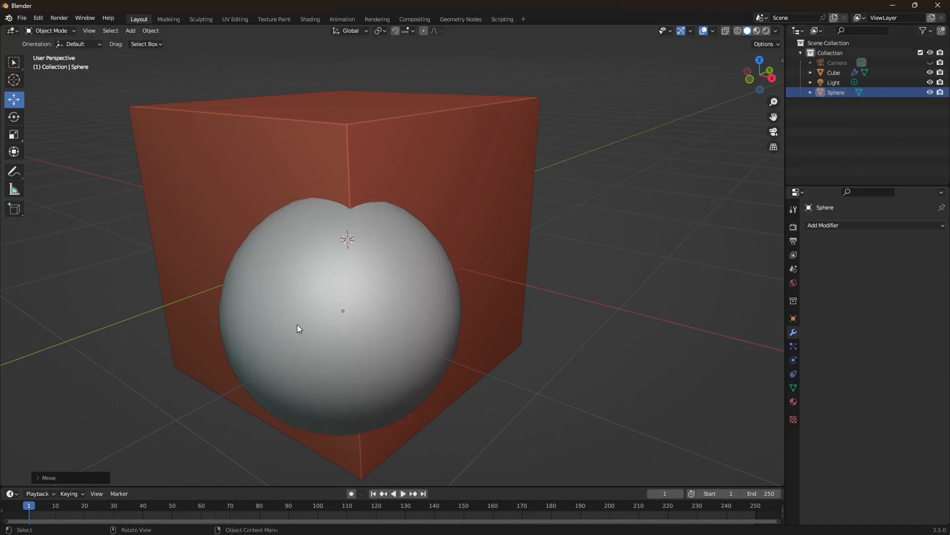
Step: Select the sphere and enable Auto Smooth for its mesh normals
left_click(298, 326)
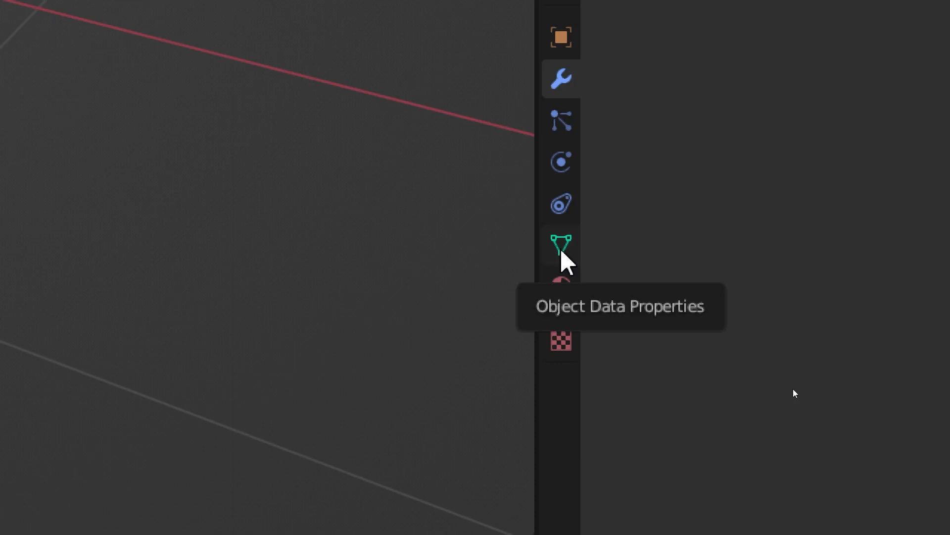
left_click(561, 250)
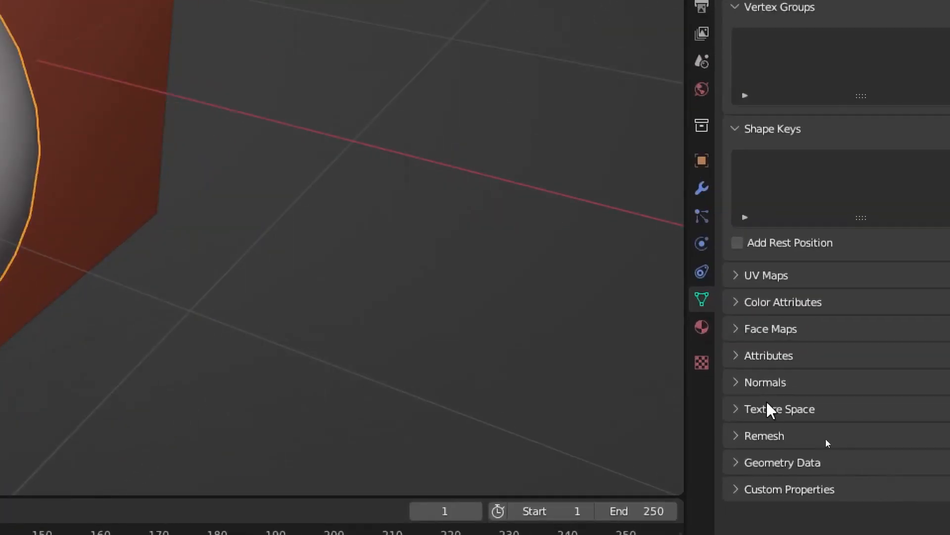
left_click(736, 382)
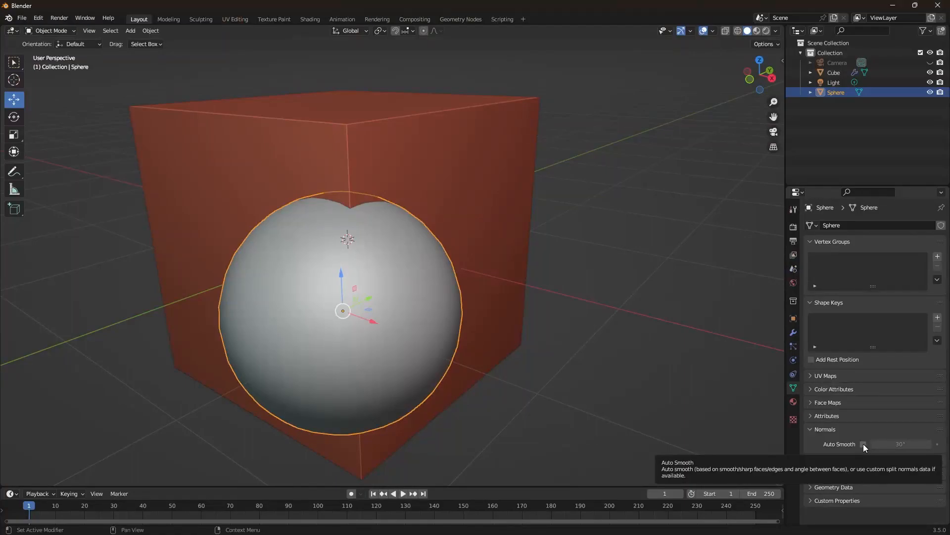
left_click(863, 443)
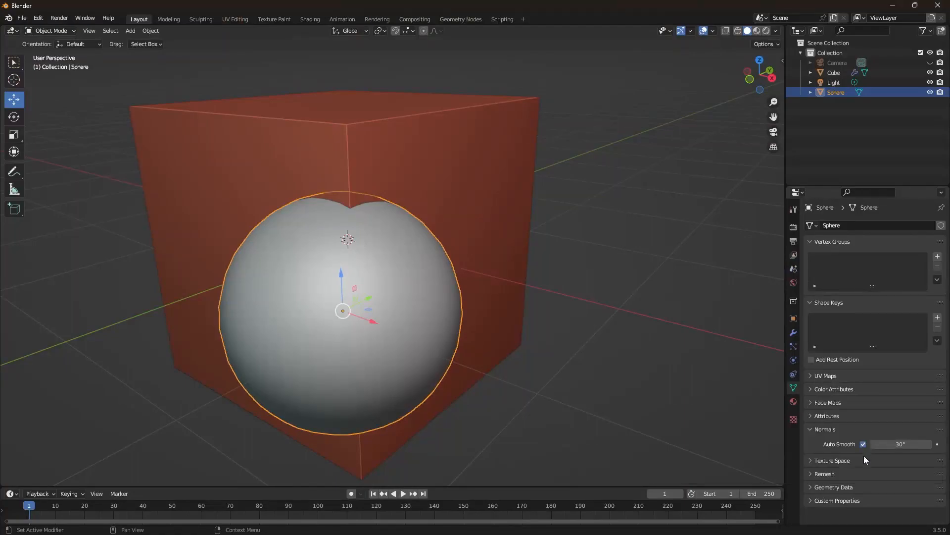
Step: Hide the sphere and enable Auto Smooth for the cube's normals, comparing its shading with the option off and on
left_click(929, 93)
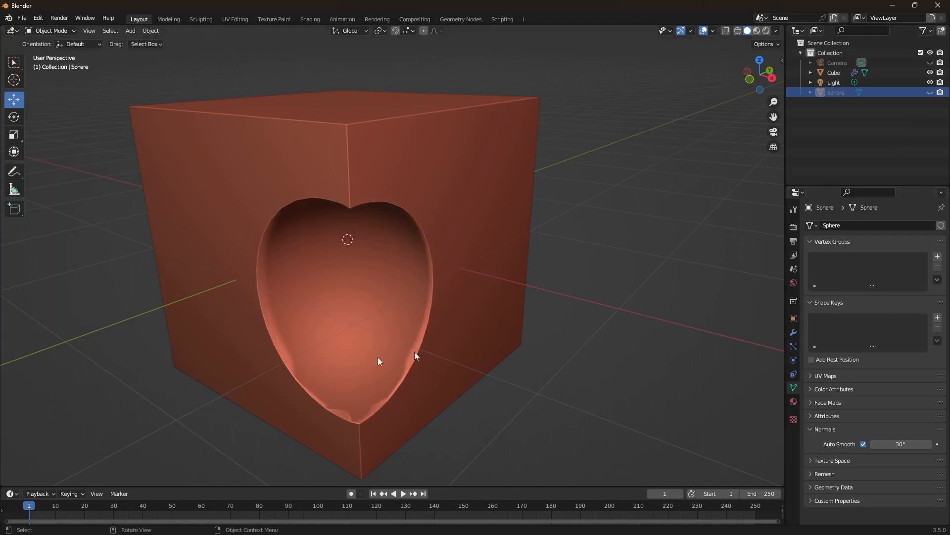
left_click(307, 326)
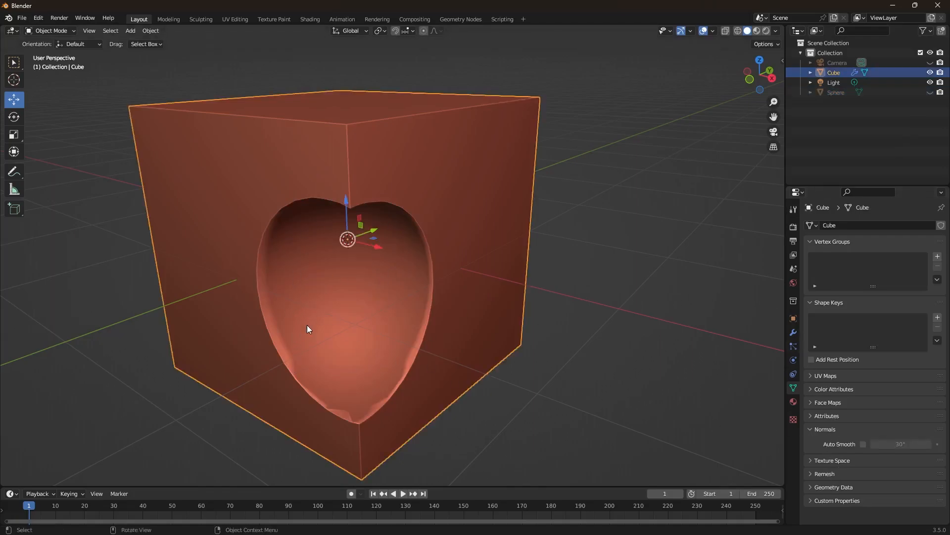
left_click(863, 444)
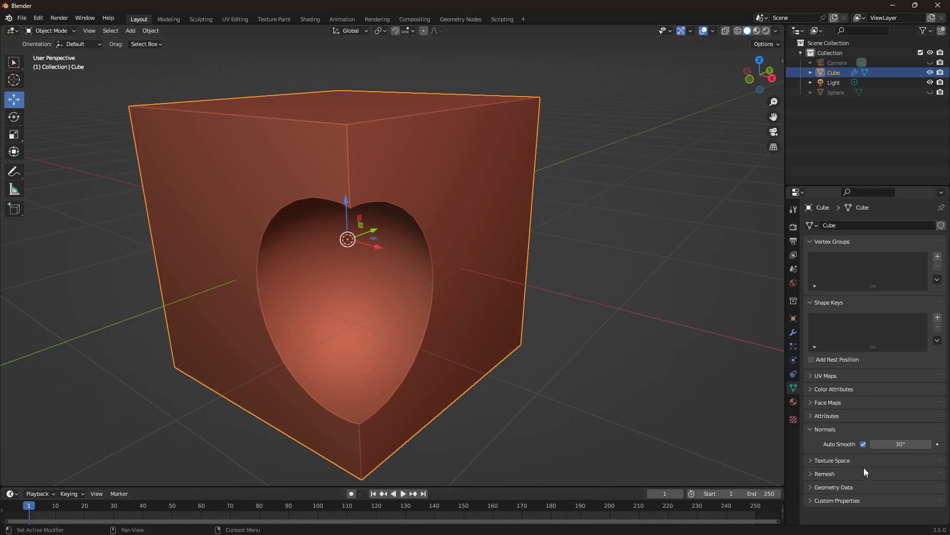
left_click(864, 444)
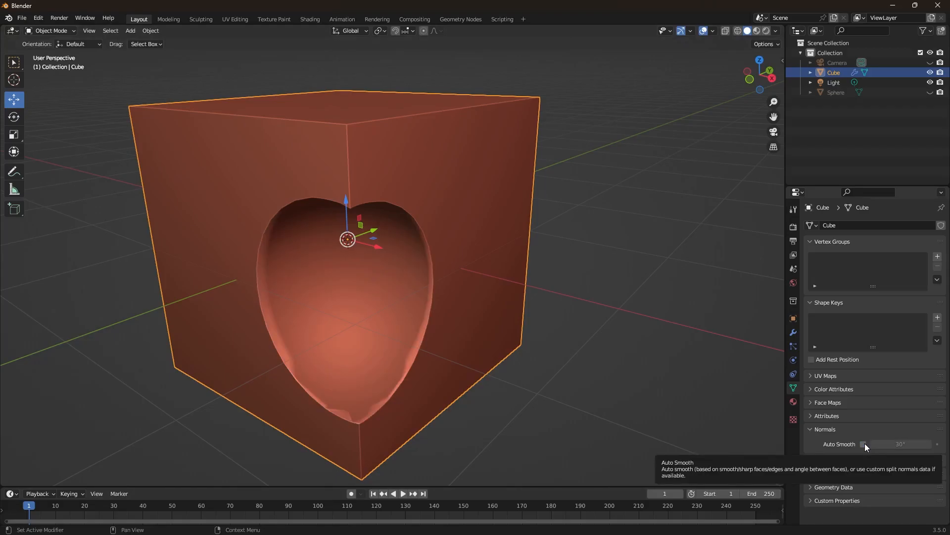
left_click(864, 444)
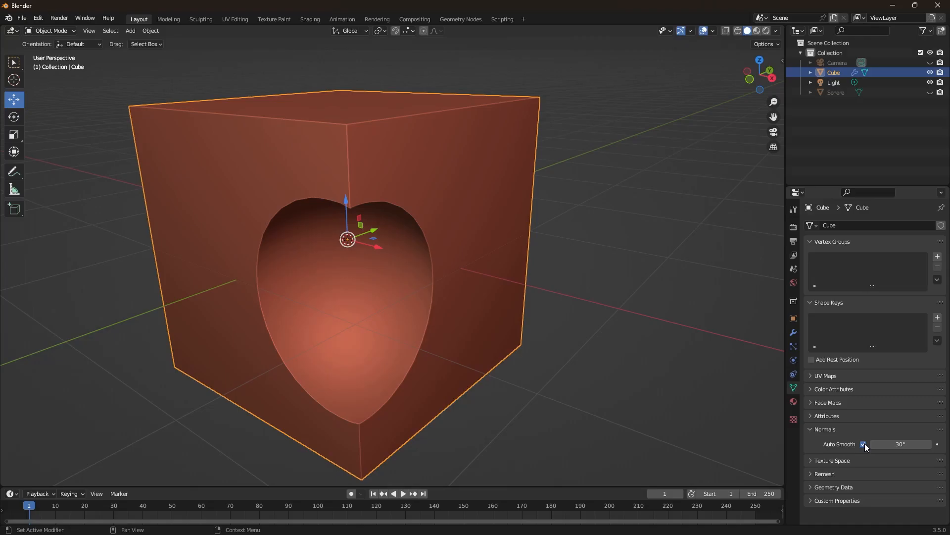
Step: Unhide and select the sphere, and turn on Wireframe in its viewport display settings
left_click(930, 93)
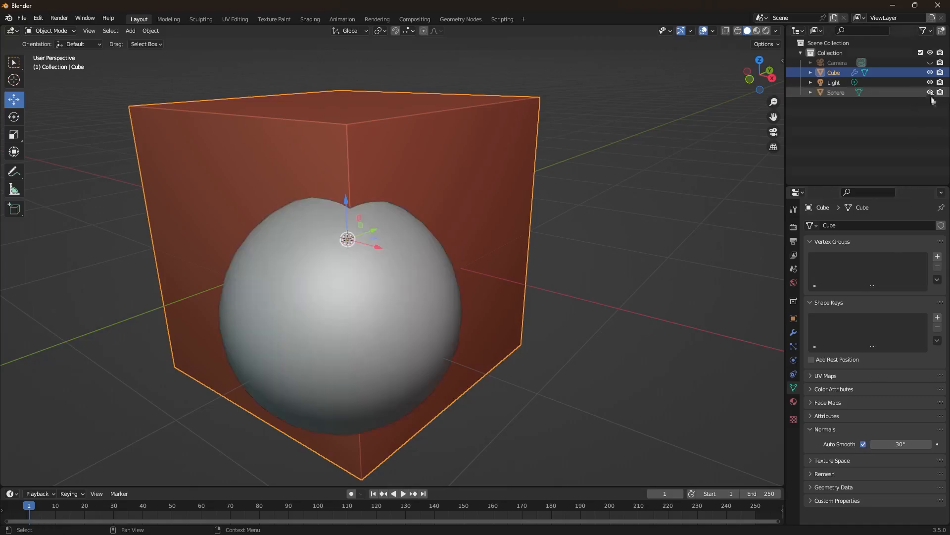
left_click(364, 338)
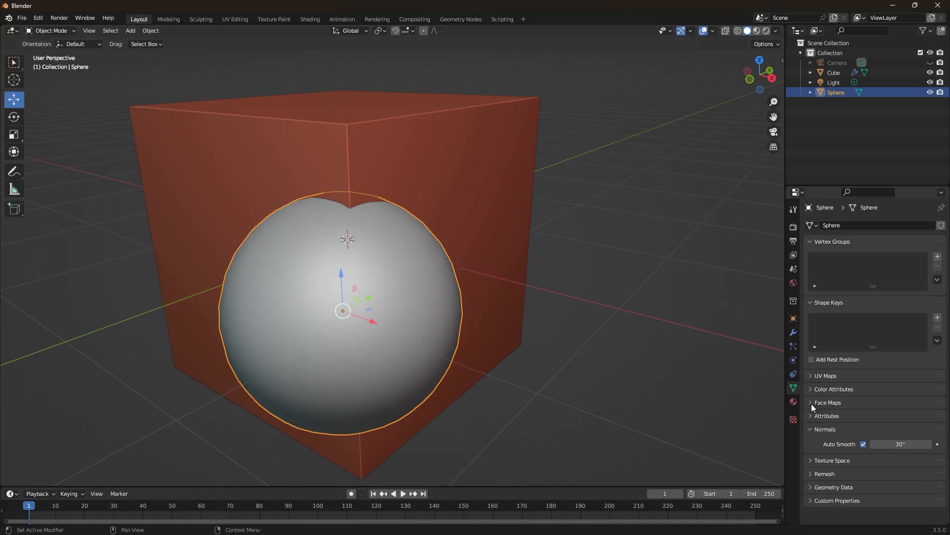
left_click(811, 423)
left_click(810, 423)
left_click(793, 360)
left_click(793, 319)
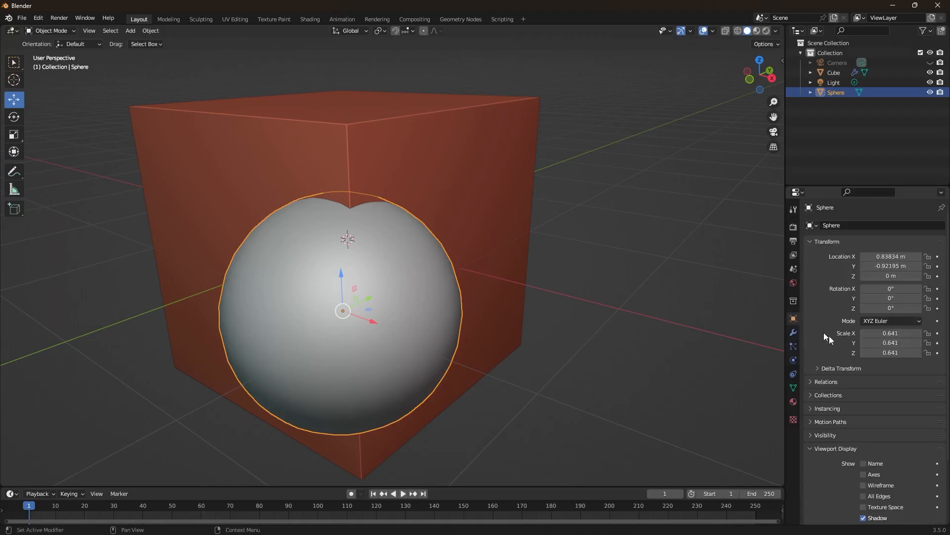
scroll(893, 459, "down", 3)
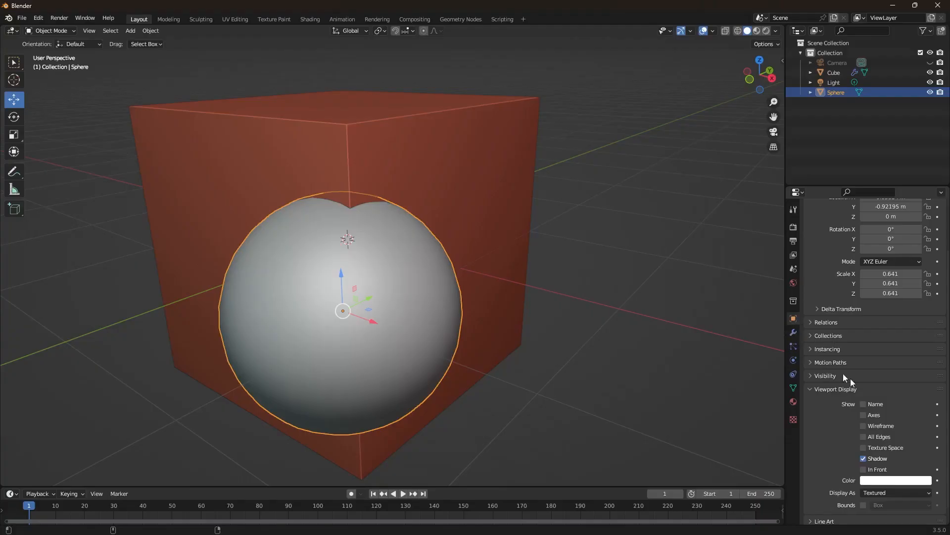
scroll(882, 413, "down", 1)
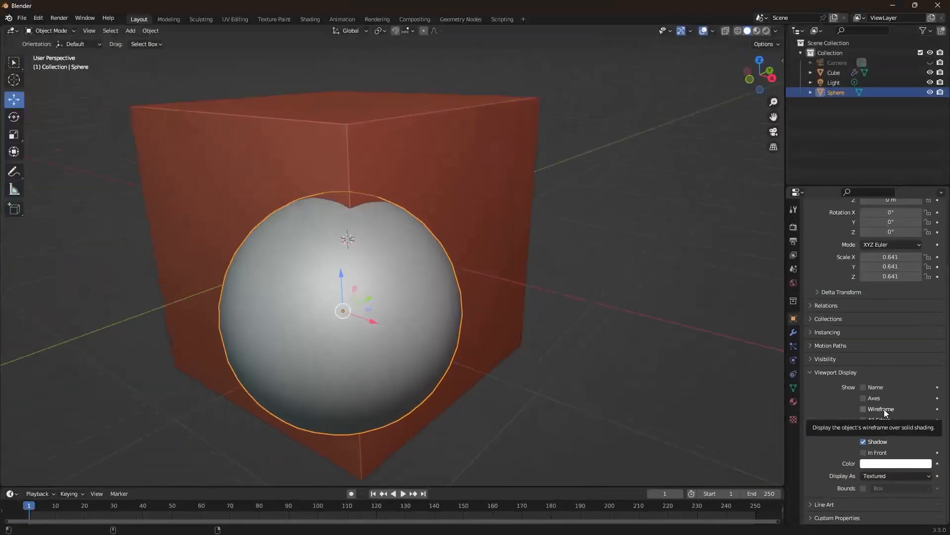
left_click(848, 351)
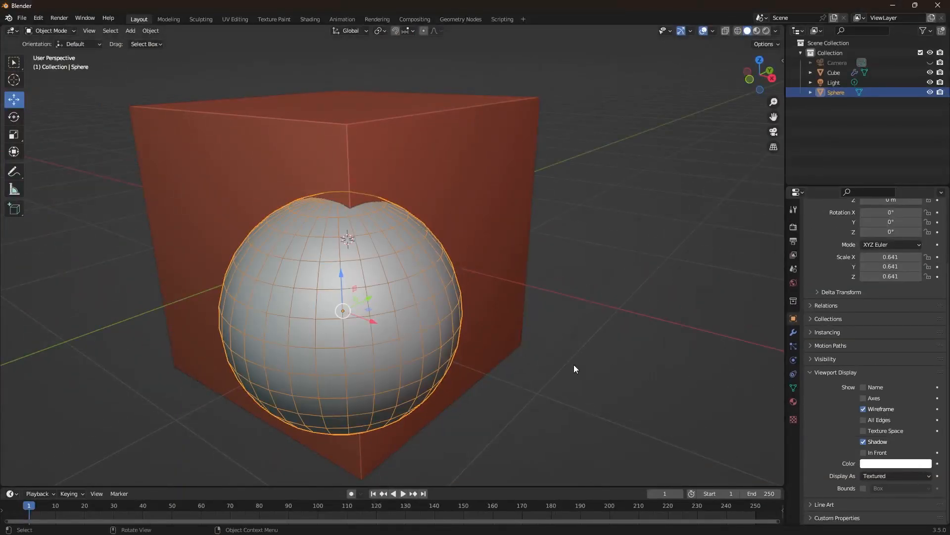
Step: Set the sphere to display as Wire, with its Shadow and Wireframe options turned off
left_click(863, 442)
left_click(877, 476)
left_click(883, 455)
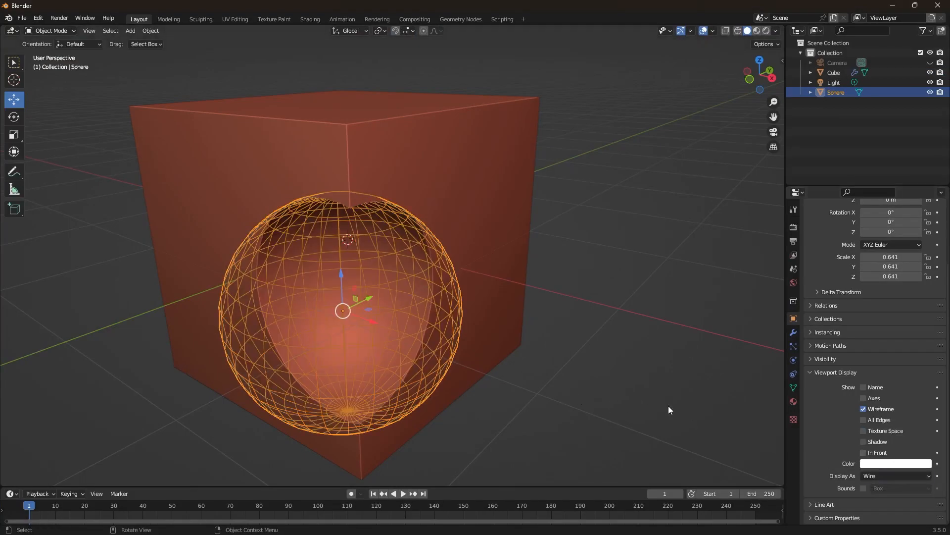
left_click(864, 409)
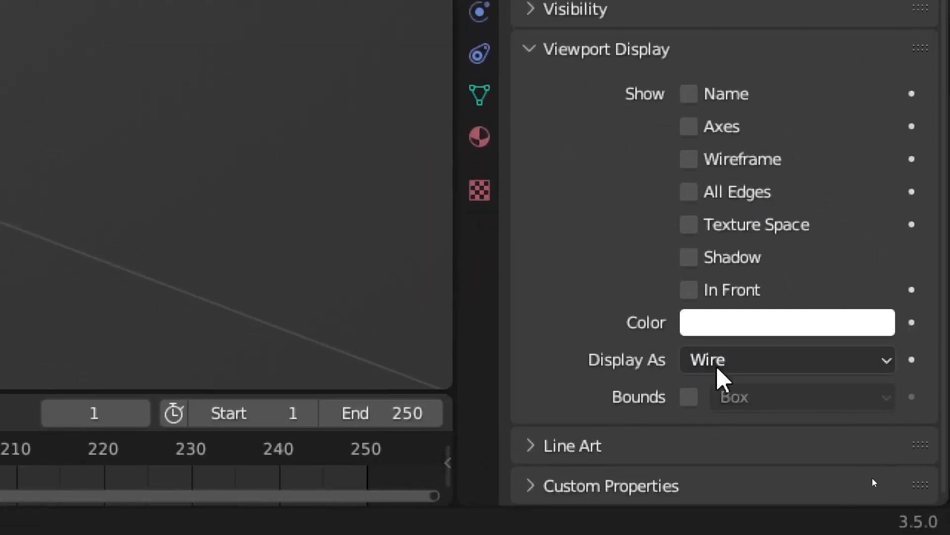
Step: Try the Textured and Solid display types on the sphere, and return it to Wire
left_click(717, 369)
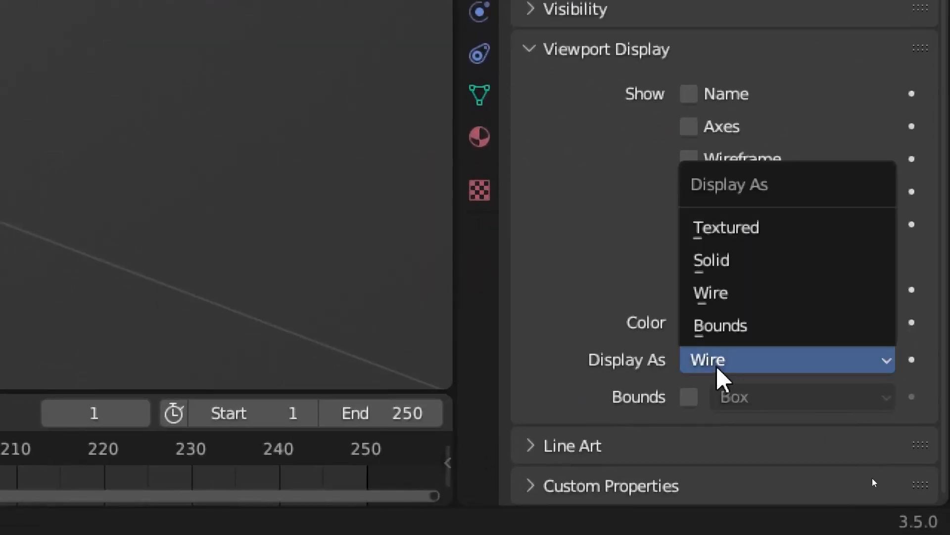
left_click(748, 240)
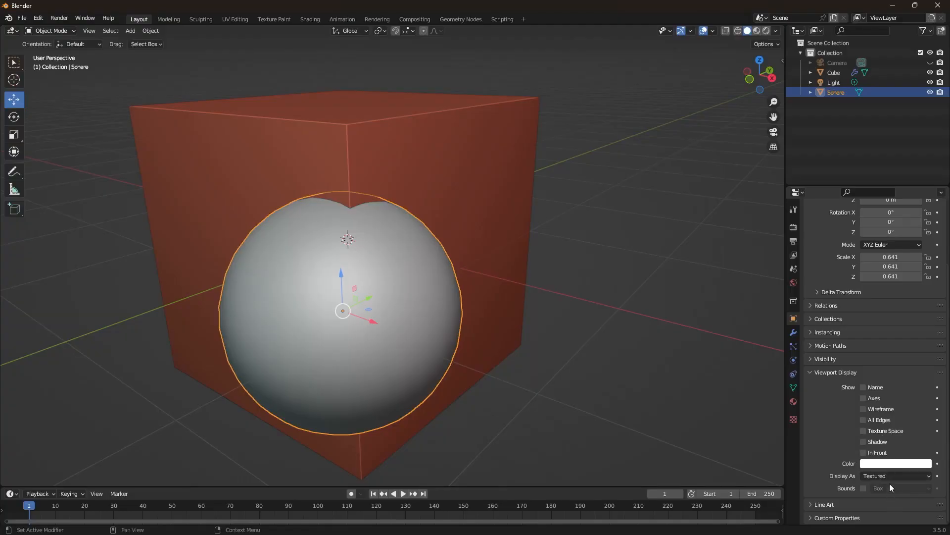
left_click(889, 479)
left_click(878, 444)
left_click(883, 475)
left_click(881, 454)
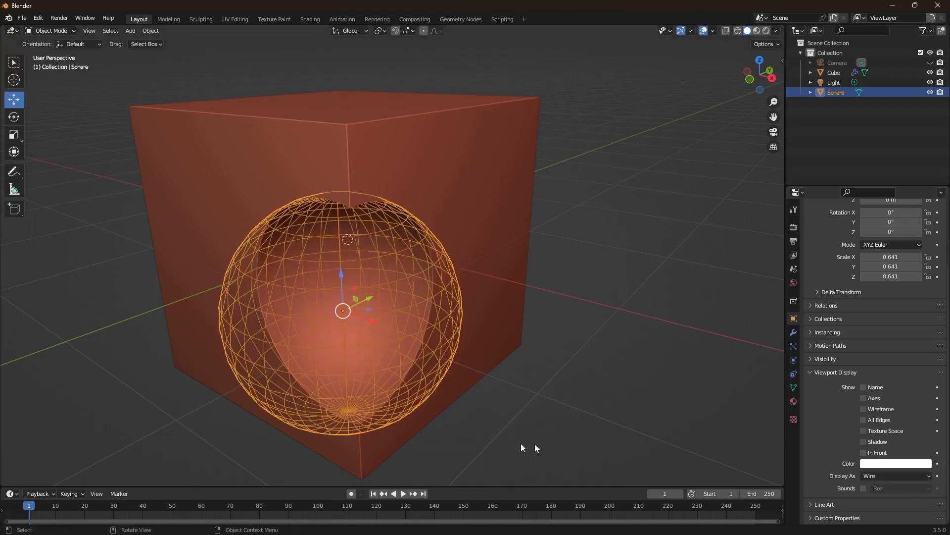
Step: Examine the cube's cut and the wire sphere from several angles, leaving both objects deselected
left_click(600, 419)
middle_click_drag(445, 396, 468, 394)
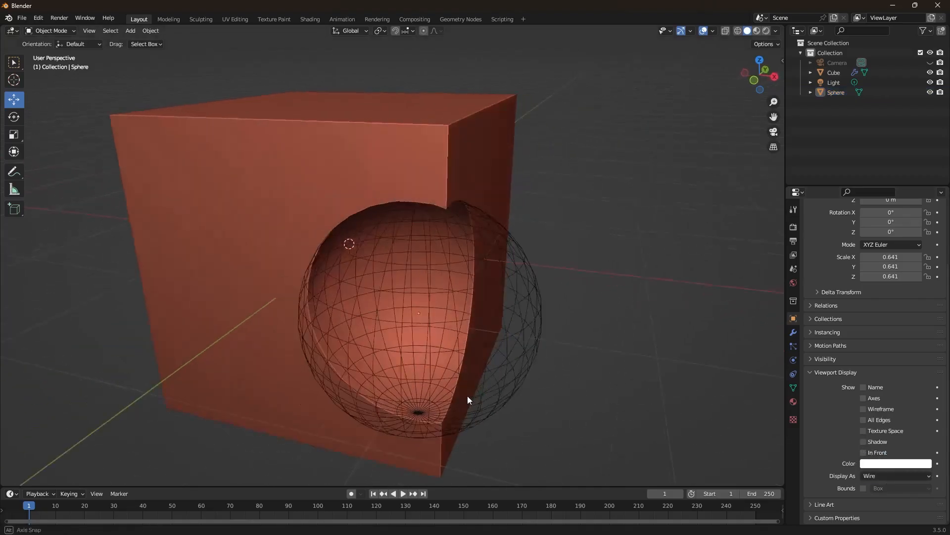
left_click(472, 362)
left_click(574, 347)
middle_click_drag(626, 356, 648, 361)
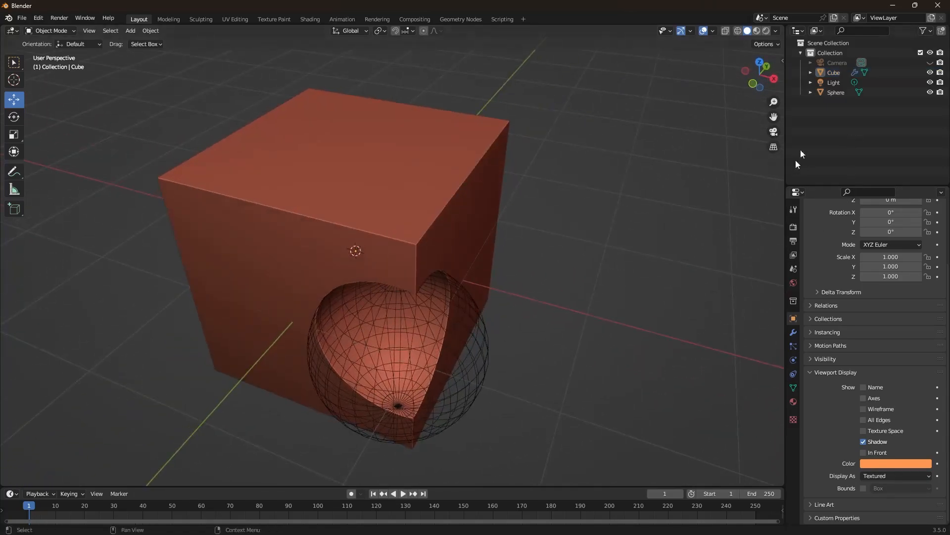
Step: Select the wire sphere and move it up the cube's side until it cuts into the cube's upper edge
left_click(848, 91)
left_click_drag(425, 341, 476, 261)
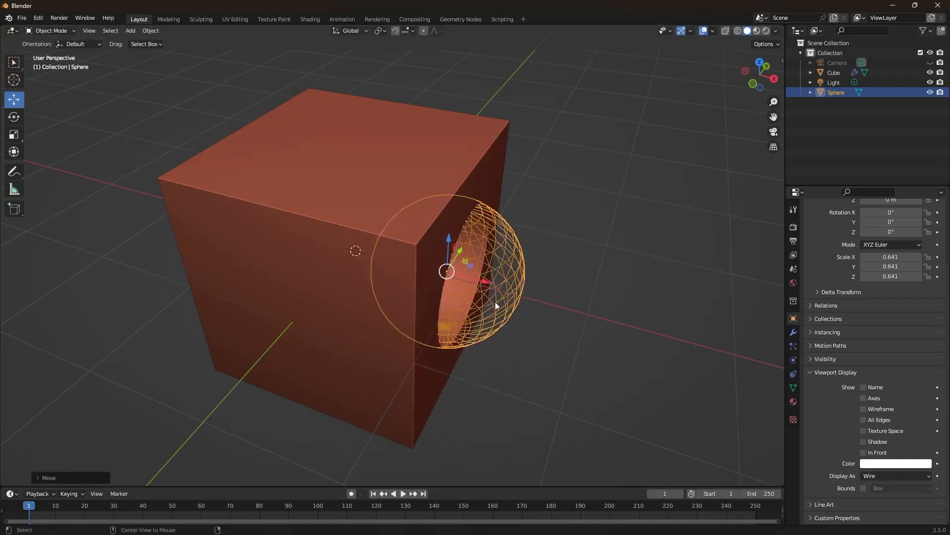
key("KP_3")
middle_click_drag(400, 310, 444, 300)
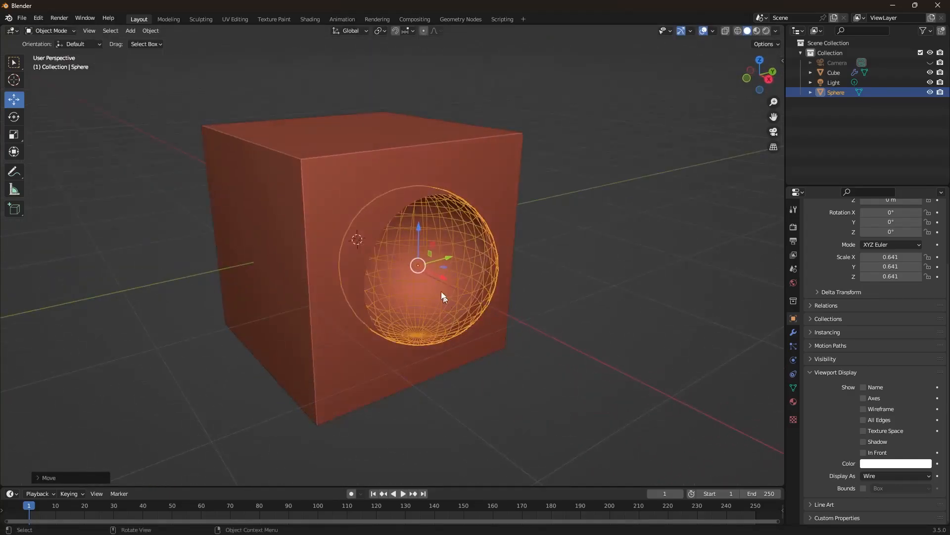
left_click_drag(441, 278, 448, 311)
left_click_drag(438, 247, 427, 177)
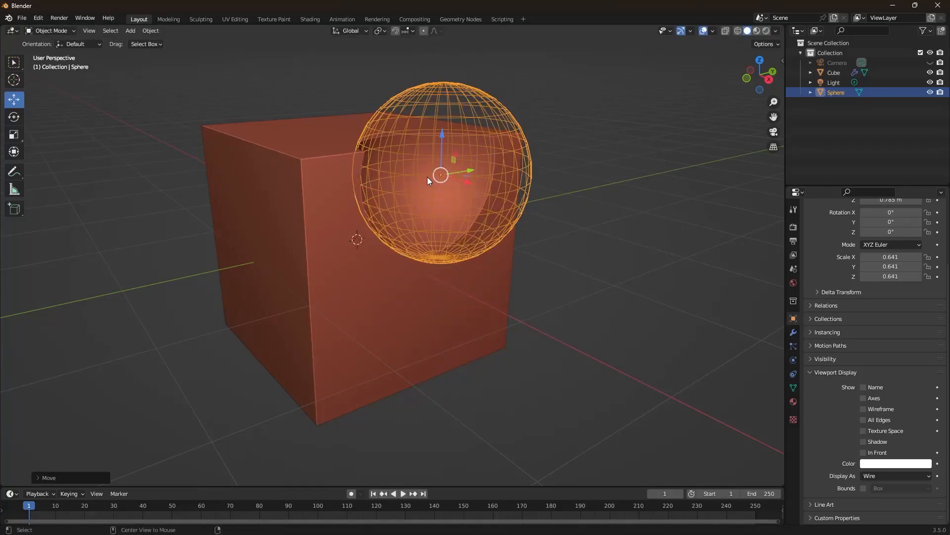
Step: Reposition the sphere by moving it down so it cuts into the middle of the cube's side face
key("KP_7")
left_click_drag(416, 351, 418, 322)
left_click_drag(374, 391, 374, 354)
key("KP_1")
middle_click_drag(424, 338, 459, 311)
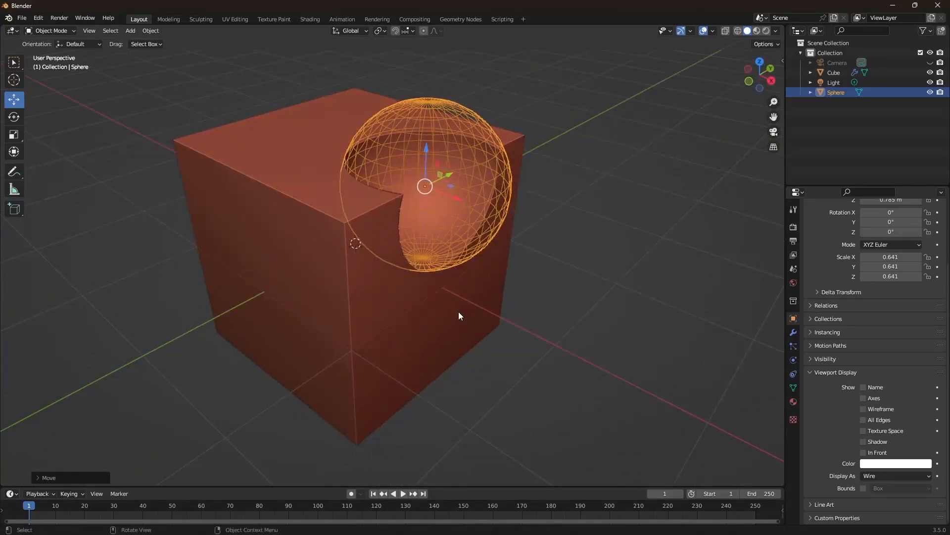
left_click_drag(450, 176, 430, 232)
left_click_drag(459, 281, 478, 290)
Step: Deselect the sphere, hide it to examine the round cut in the cube's side face, and show it again
left_click(612, 246)
middle_click_drag(611, 245, 478, 279)
scroll(492, 280, "up", 3)
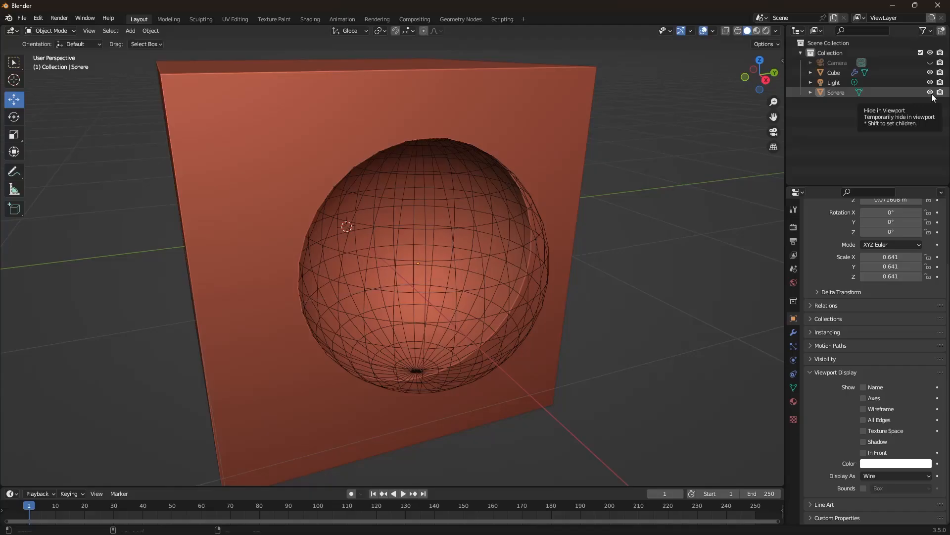
left_click(930, 92)
mouse_move(467, 241)
middle_mouse_down()
mouse_move(520, 218)
mouse_move(442, 226)
mouse_move(469, 254)
middle_mouse_up()
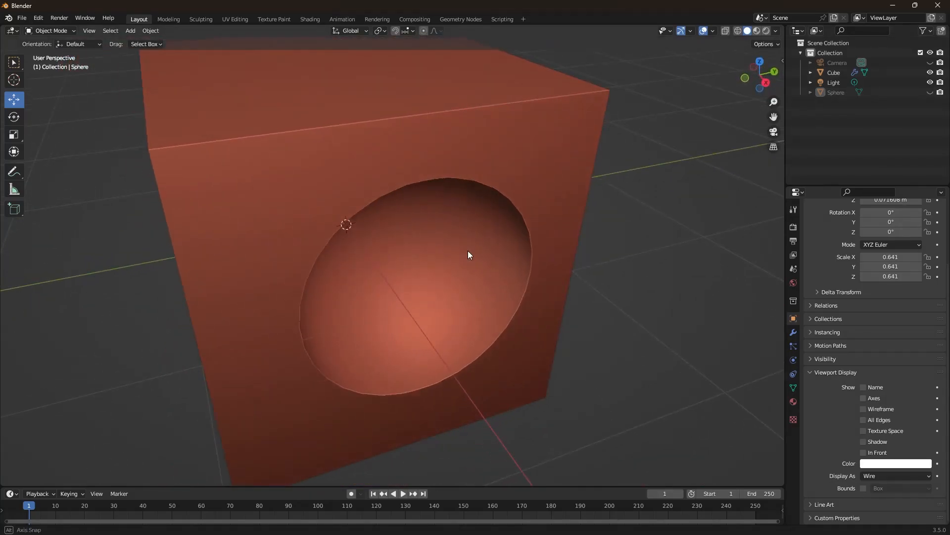
left_click(930, 92)
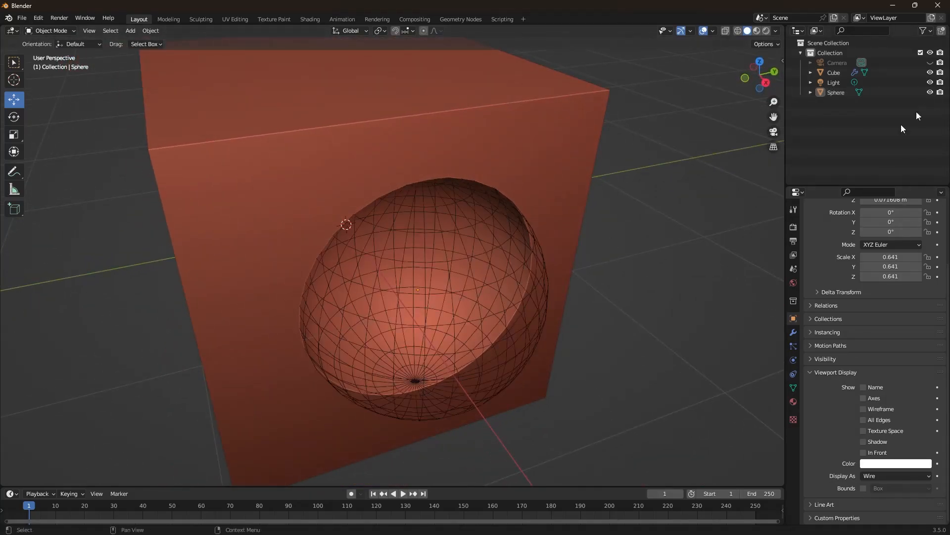
Step: Duplicate the wire sphere and place the copy over the cube's neighbouring upper corner
left_click(485, 262)
left_click(420, 356)
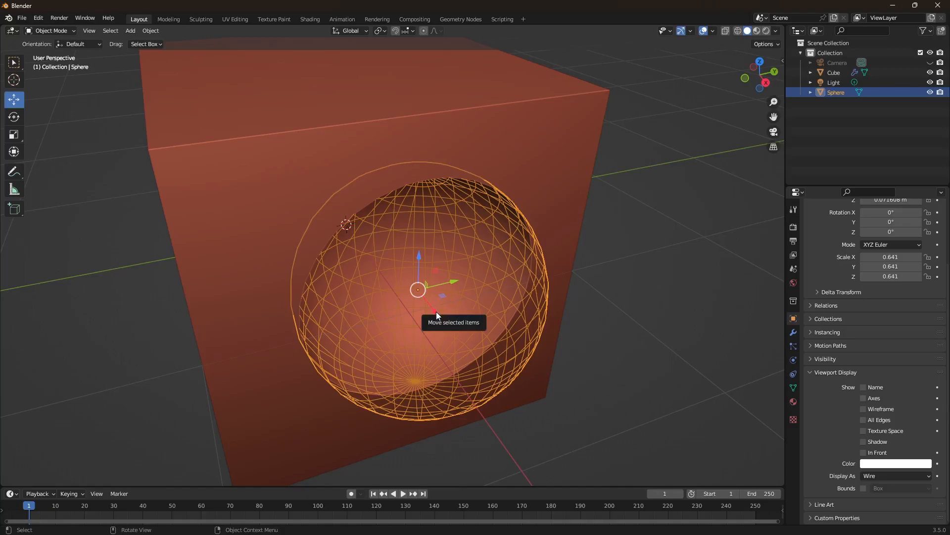
key("shift+d")
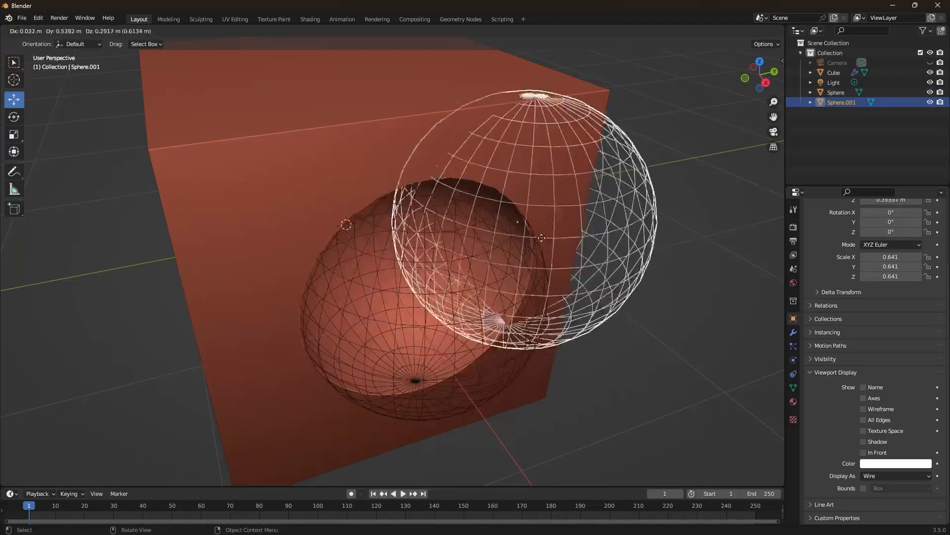
left_click(649, 222)
middle_click_drag(650, 222, 622, 178)
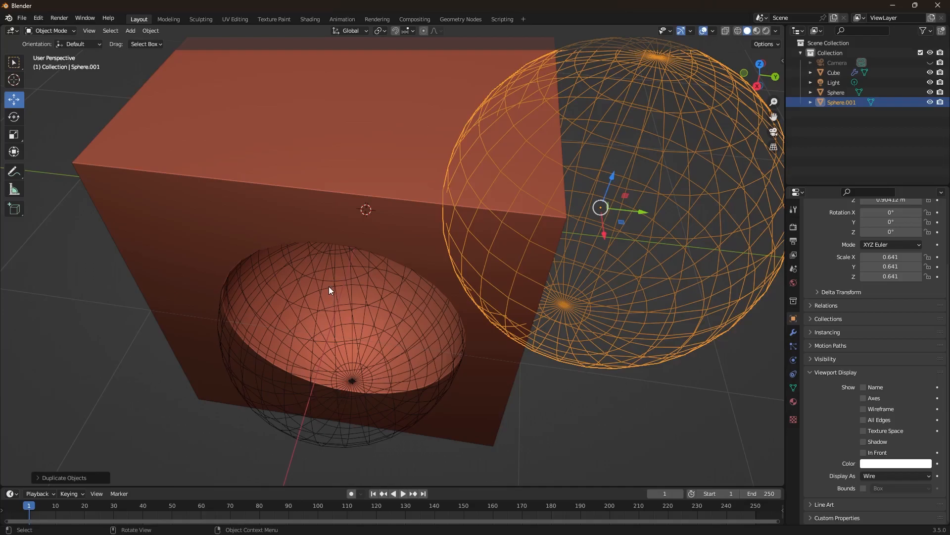
left_click(324, 327)
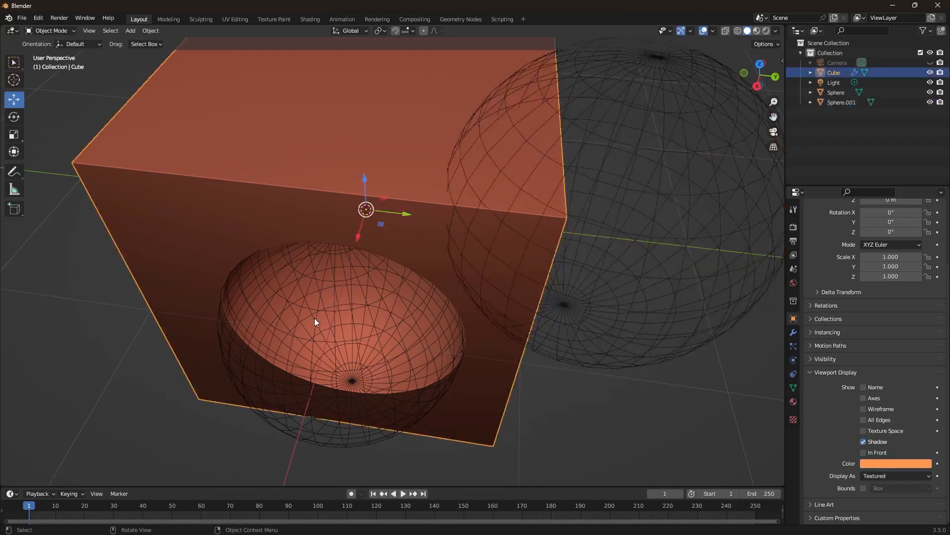
left_click(659, 180)
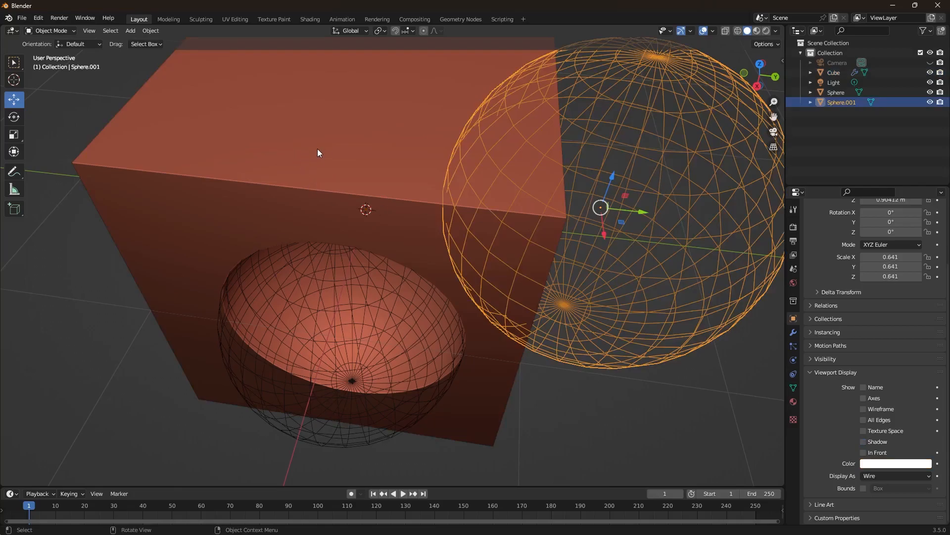
Step: Duplicate the cube's Boolean modifier and set the duplicate's target object to Sphere.001
left_click(268, 204)
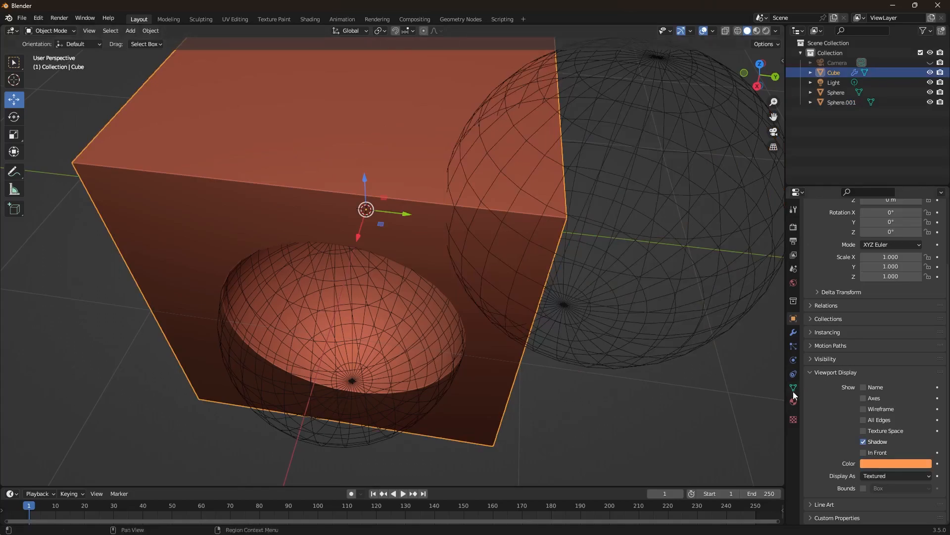
left_click(794, 333)
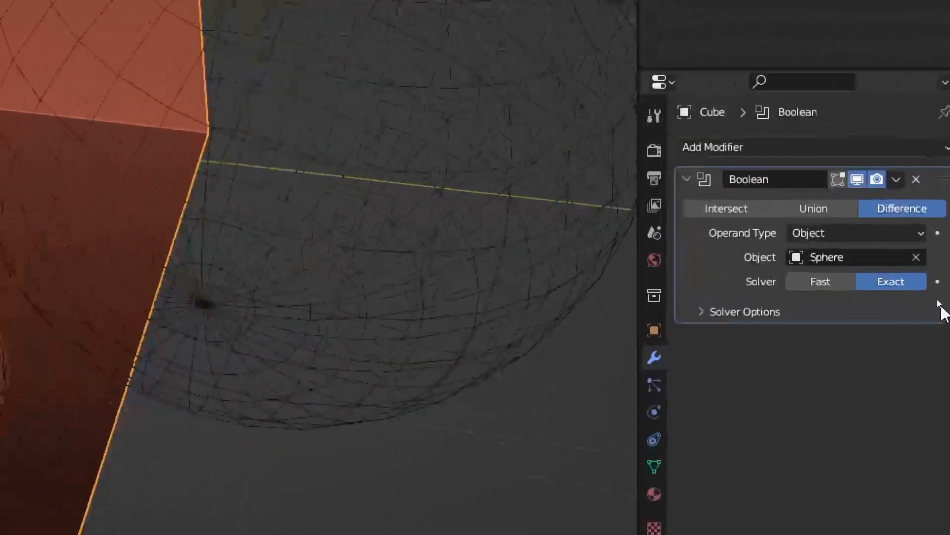
left_click(916, 242)
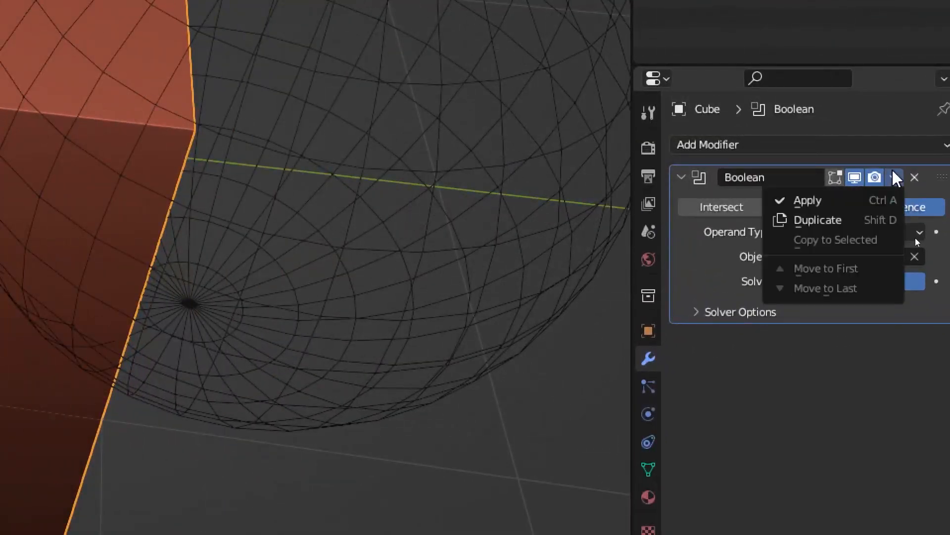
left_click(855, 222)
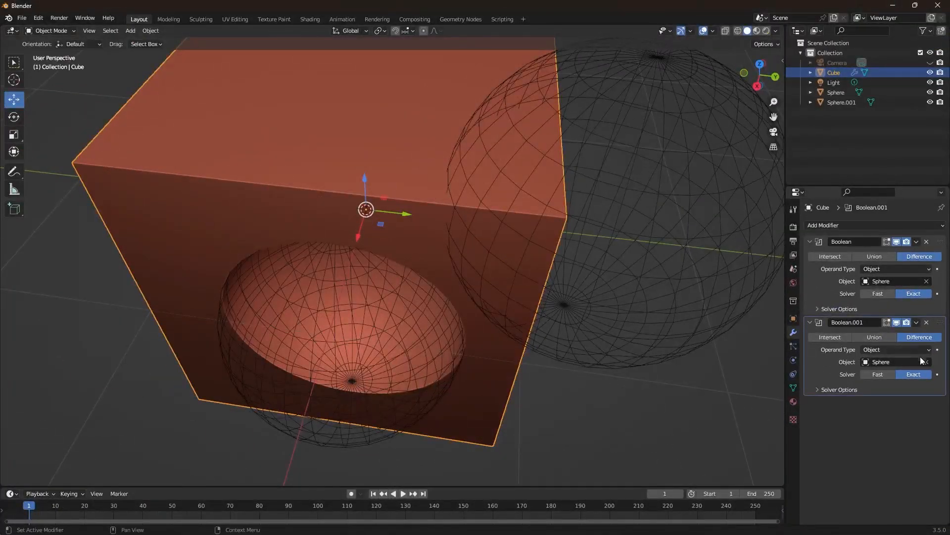
left_click(926, 362)
left_click(926, 361)
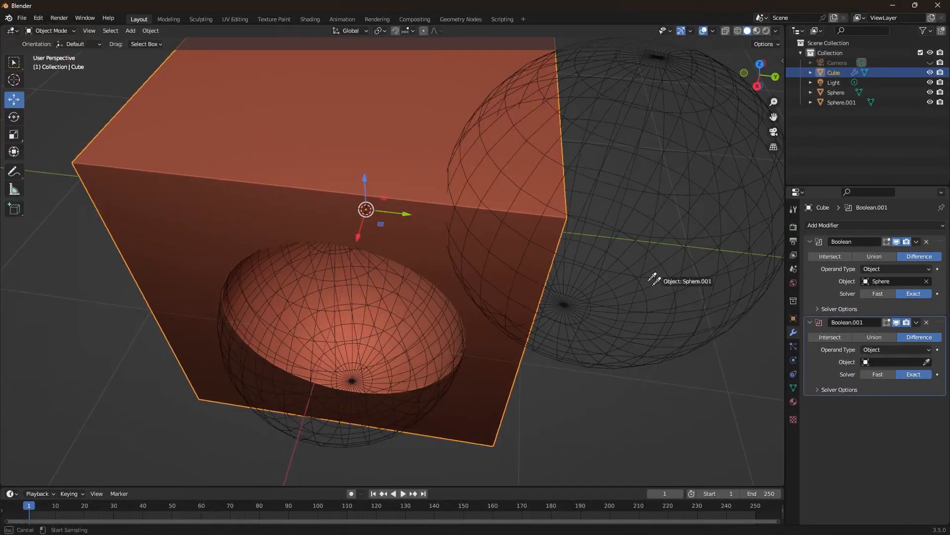
left_click(639, 207)
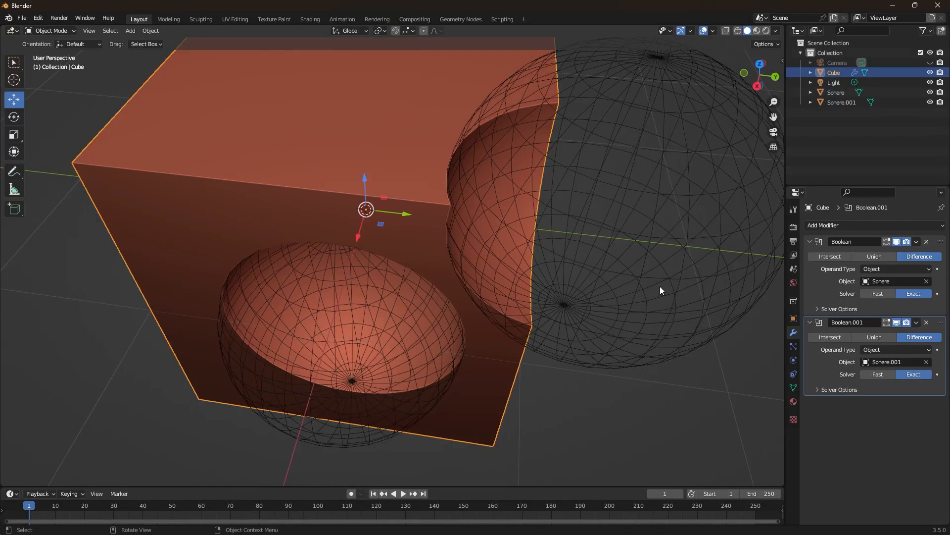
Step: Open the cube's mesh data properties, examine both spherical cuts, and deselect the cube
left_click(794, 388)
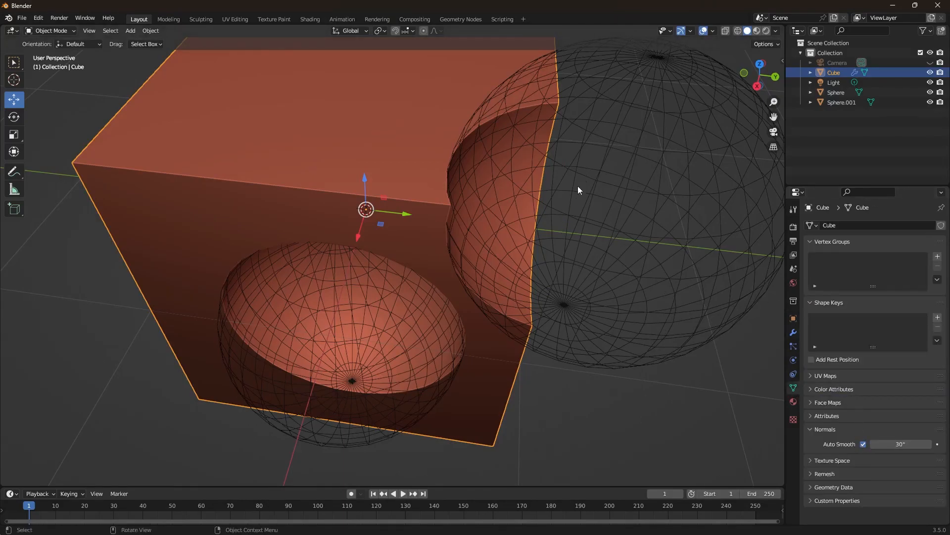
mouse_move(599, 229)
middle_mouse_down()
mouse_move(607, 245)
mouse_move(597, 245)
middle_mouse_up()
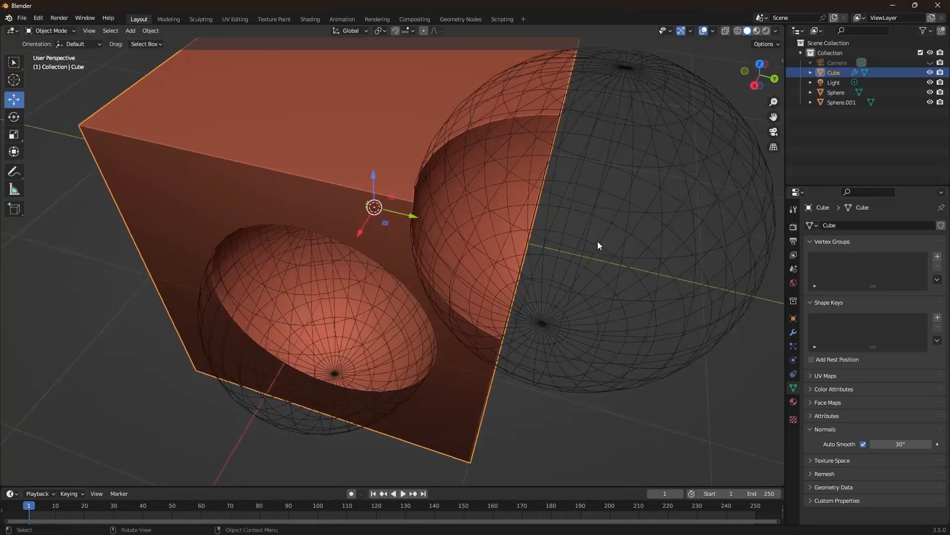
middle_click_drag(610, 278, 647, 266)
left_click(650, 264)
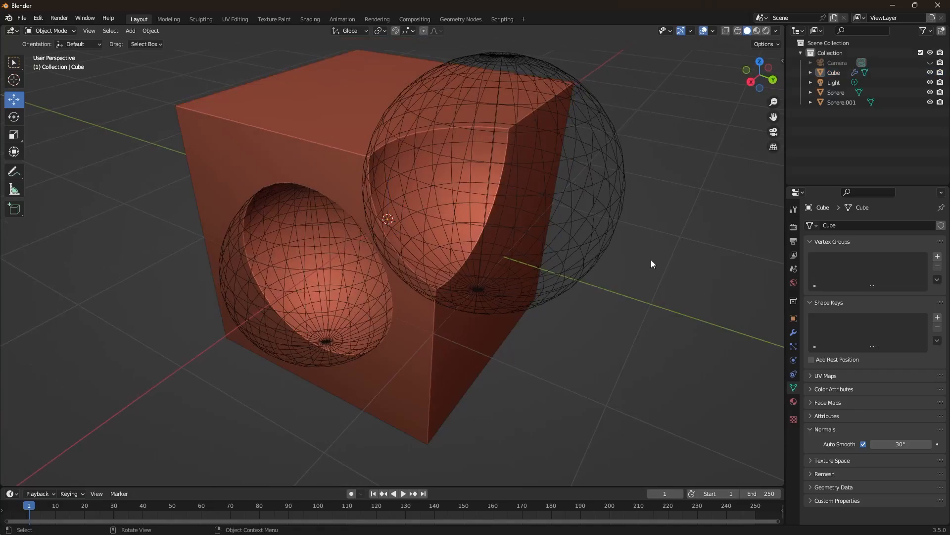
Step: Hide both cutter spheres, Sphere and Sphere.001, in the viewport and examine the cube's two cuts
left_click(930, 102)
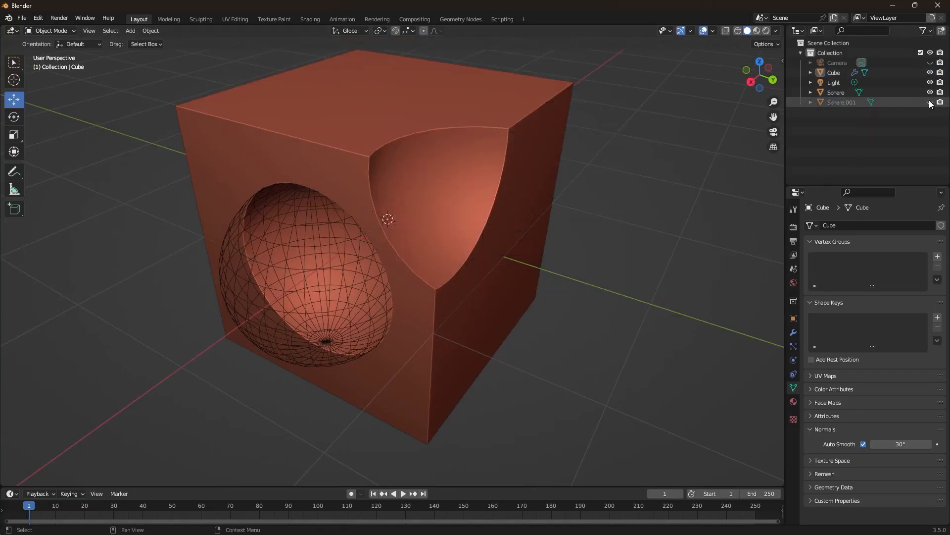
left_click(930, 92)
middle_click_drag(609, 216, 580, 238)
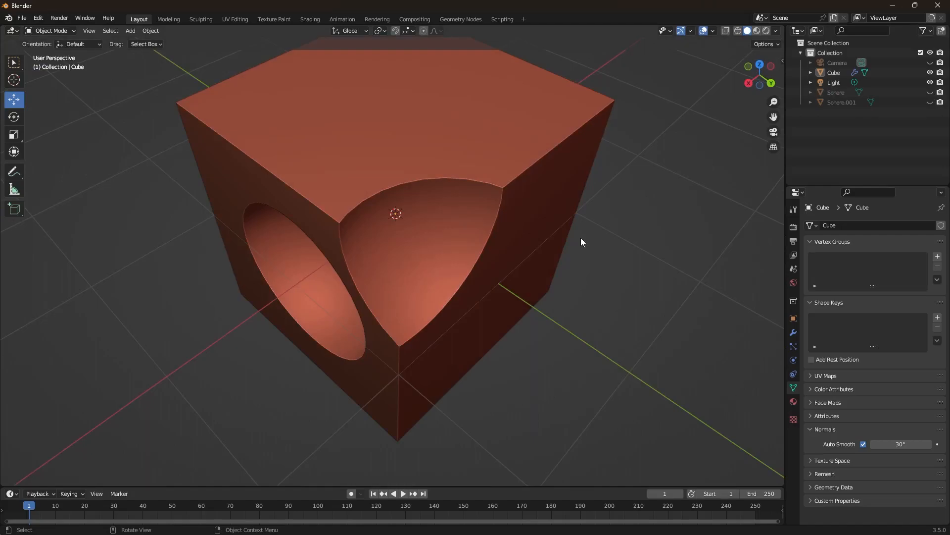
middle_click_drag(580, 238, 533, 271)
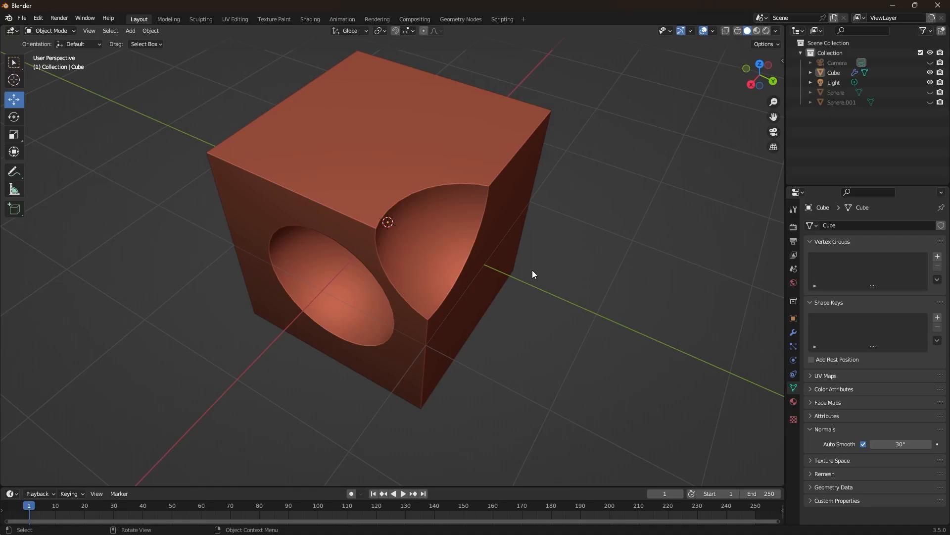
Step: Turn off Cavity and Depth of Field in the viewport shading, examine the cube's edges, and turn Cavity back on
left_click(776, 31)
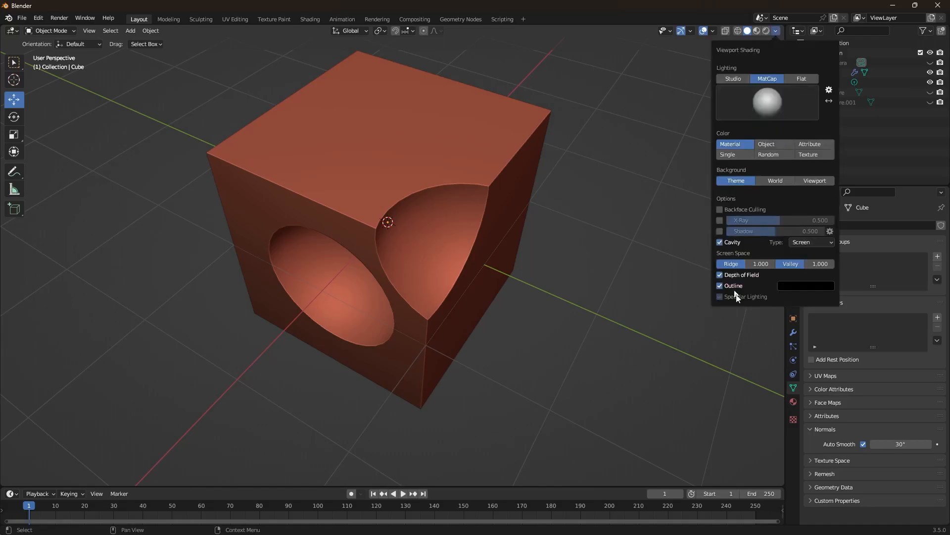
left_click(721, 242)
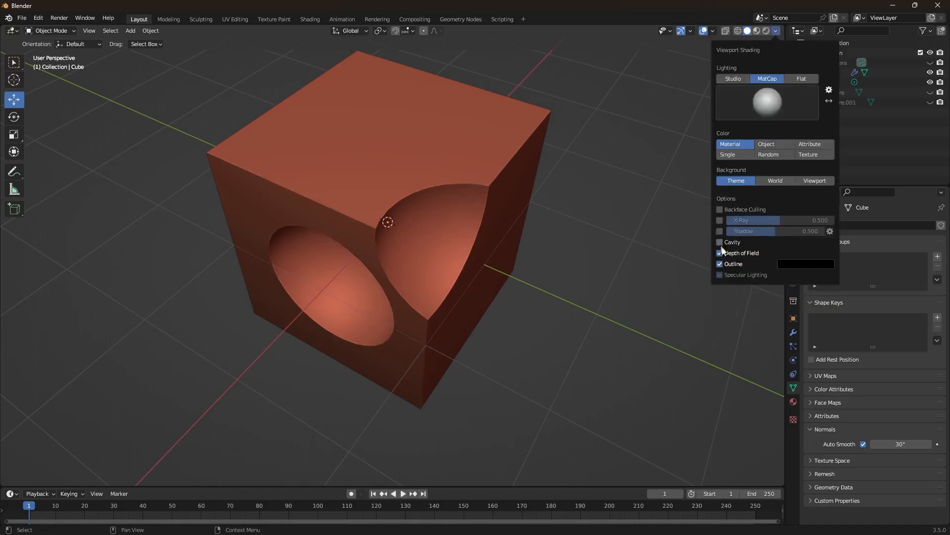
mouse_move(379, 277)
middle_mouse_down()
mouse_move(376, 206)
mouse_move(364, 196)
middle_mouse_up()
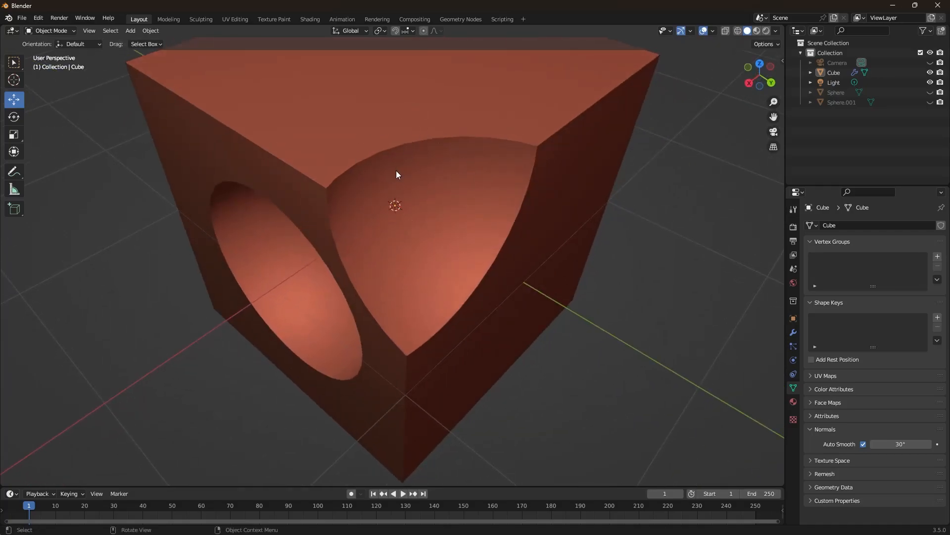
left_click(776, 31)
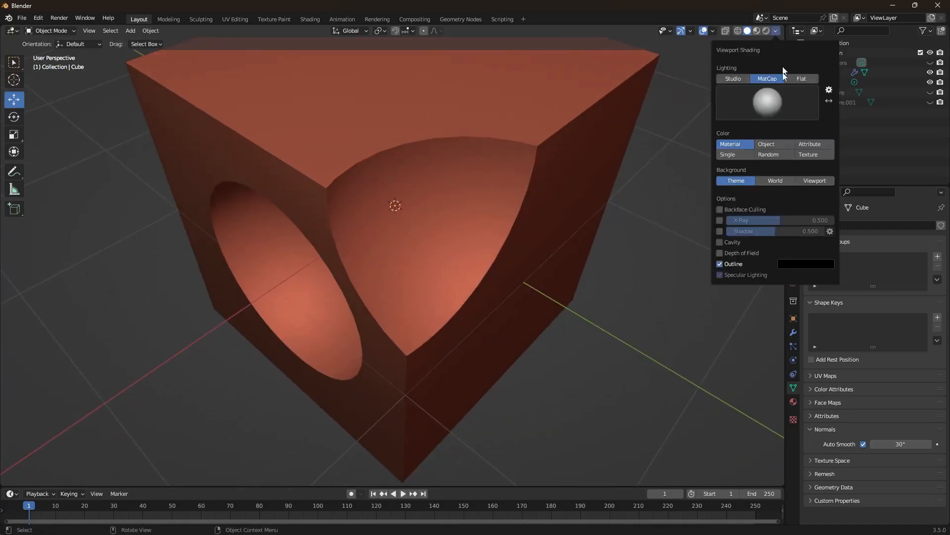
left_click(720, 243)
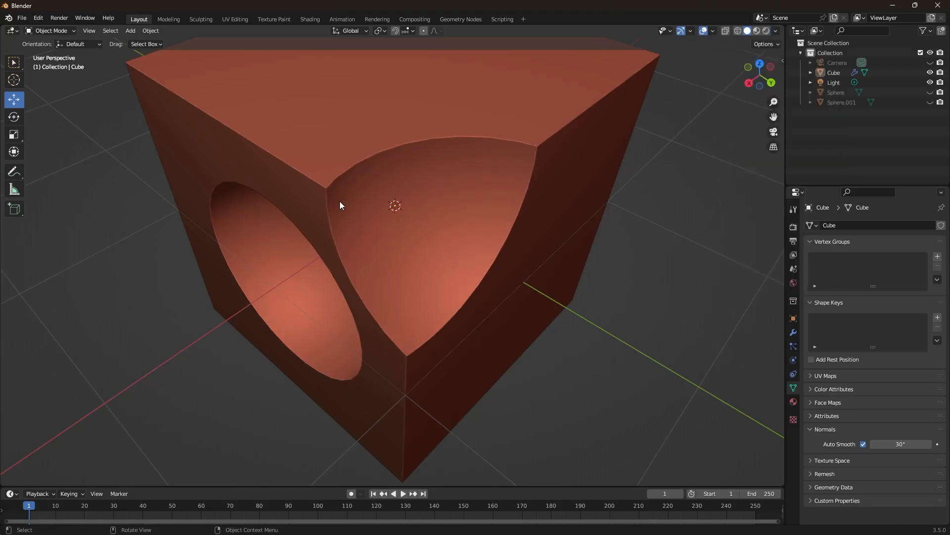
Step: Try Material Preview shading, return to Solid shading, and turn on Depth of Field in its options
left_click(758, 32)
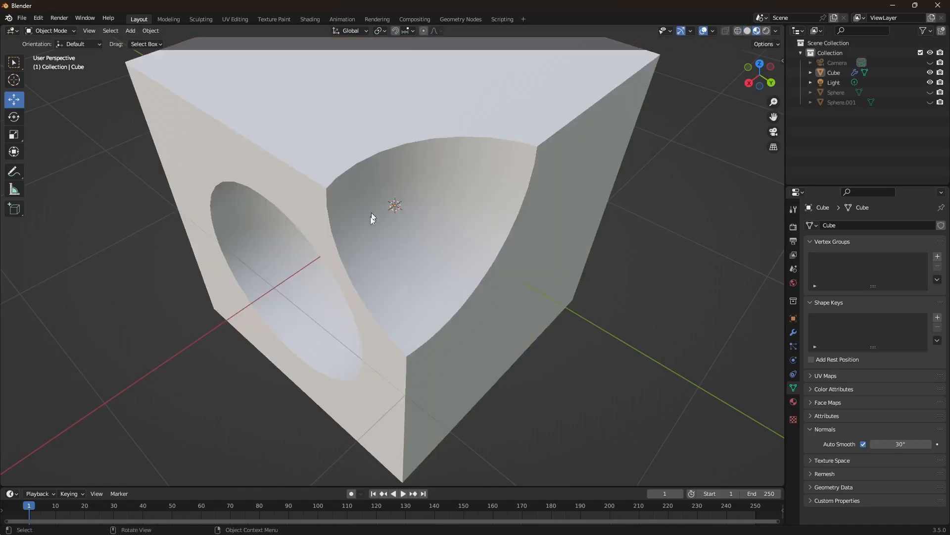
left_click(748, 31)
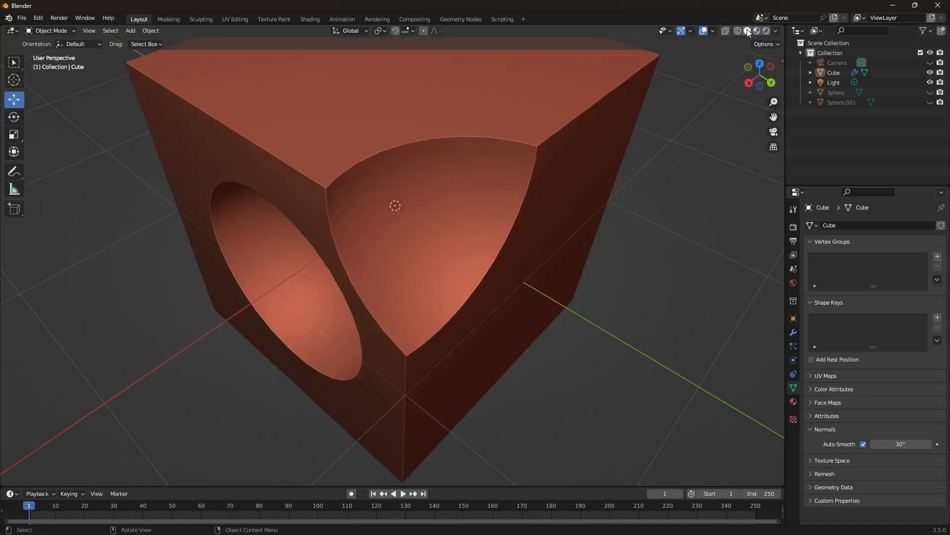
left_click(776, 31)
left_click(721, 276)
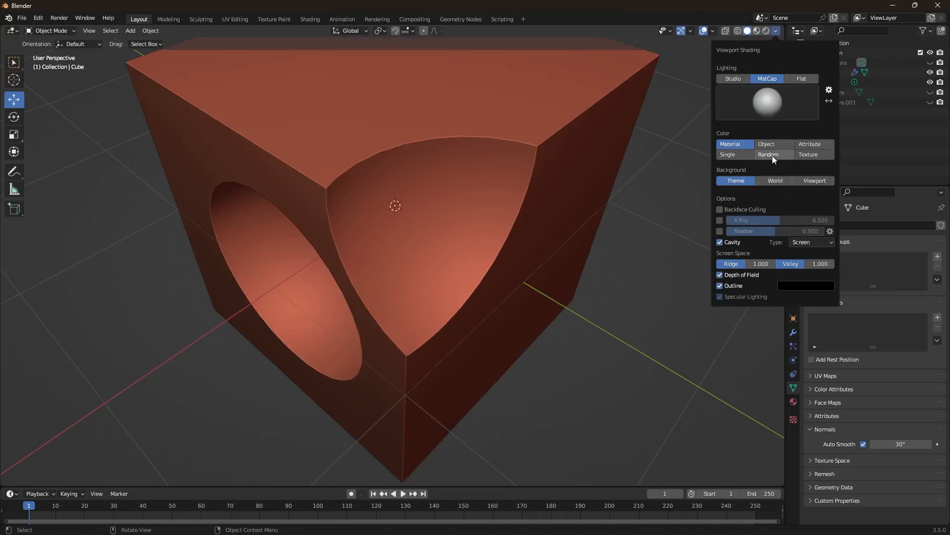
Step: Try the Texture, Object, Attribute and Single color types, return to Material, and set the viewport lighting to Studio
left_click(810, 155)
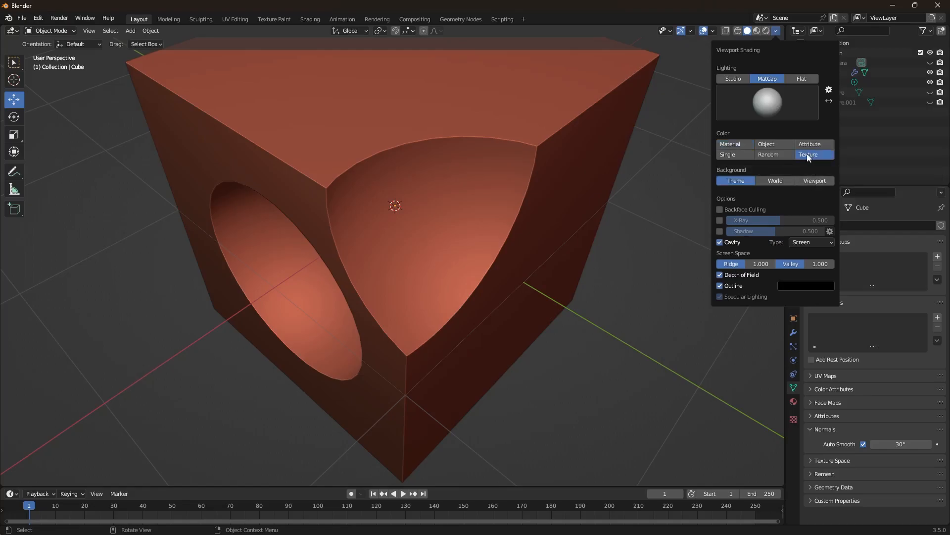
left_click(768, 144)
left_click(819, 144)
left_click(738, 154)
left_click(738, 145)
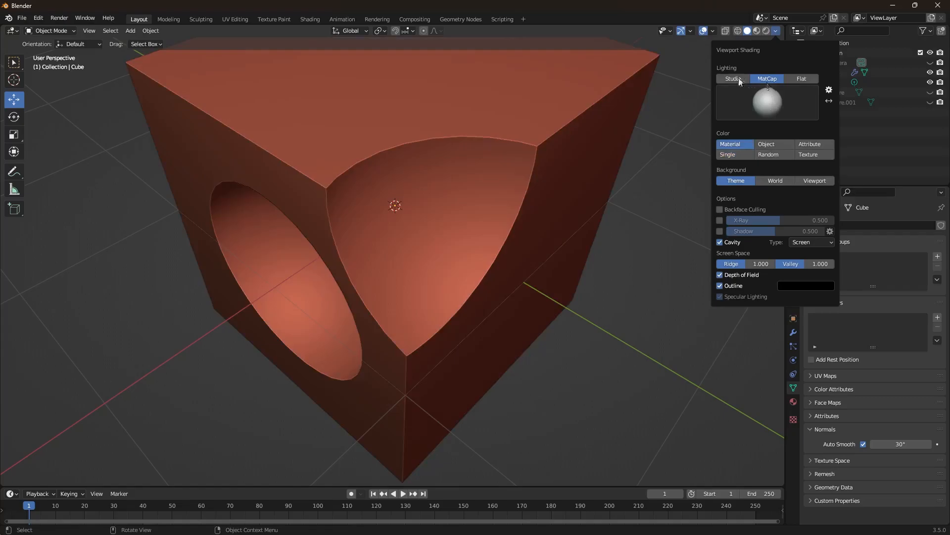
left_click(733, 79)
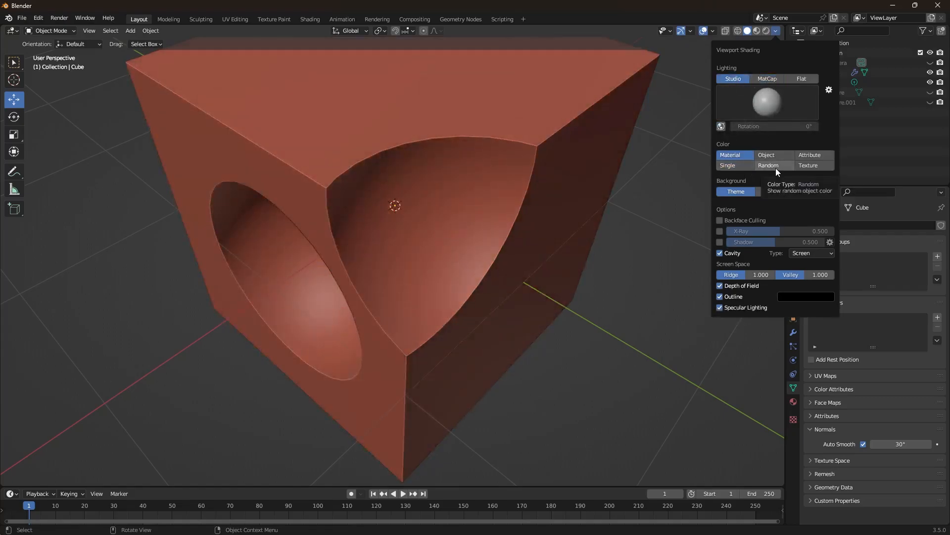
Step: Try the Random, Single, Object, Attribute and Texture color types for the viewport, and return to Material
left_click(776, 166)
left_click(747, 166)
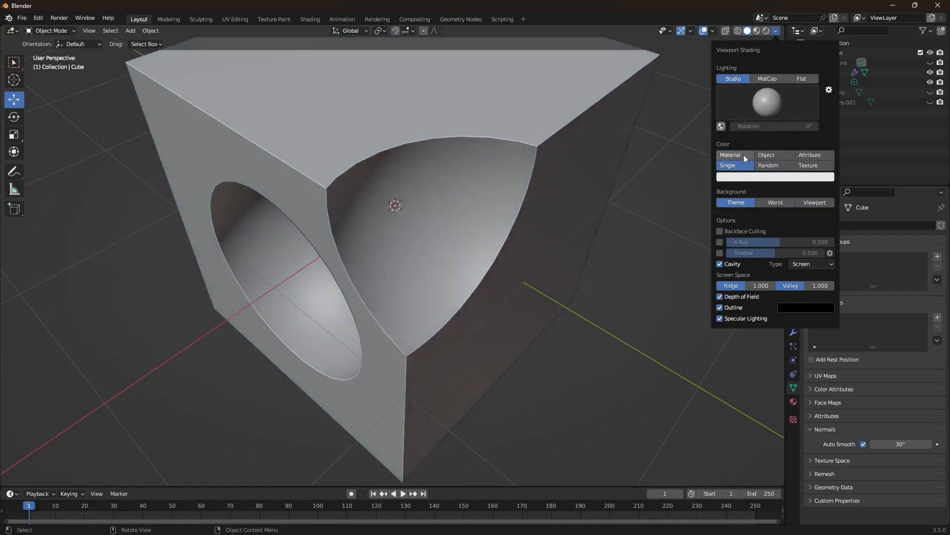
left_click(744, 154)
left_click(770, 159)
left_click(815, 155)
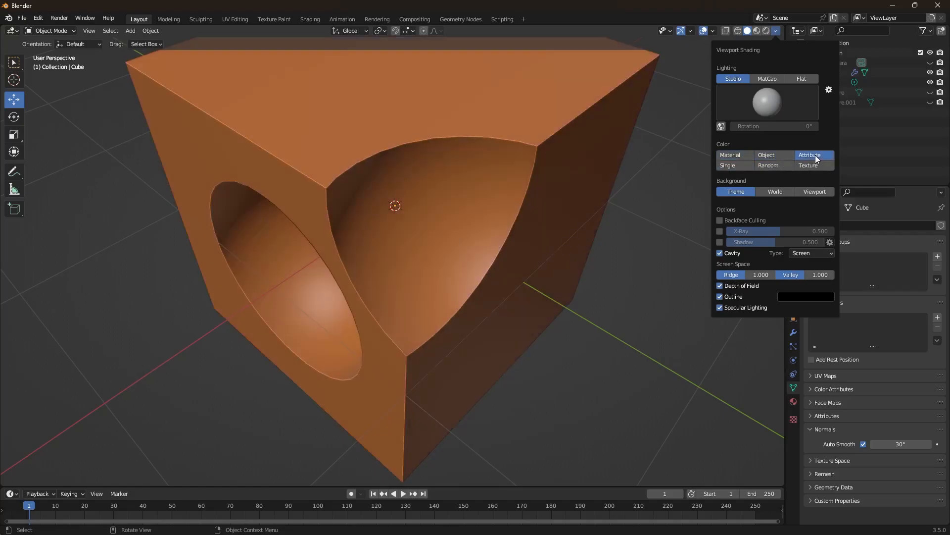
left_click(818, 166)
left_click(726, 155)
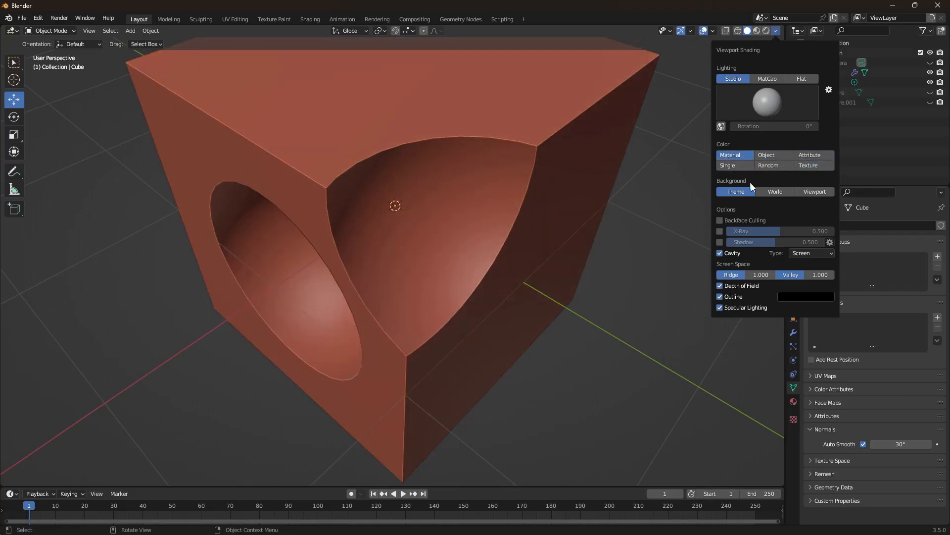
Step: Try Flat viewport lighting, and switch the lighting to MatCap
left_click(804, 80)
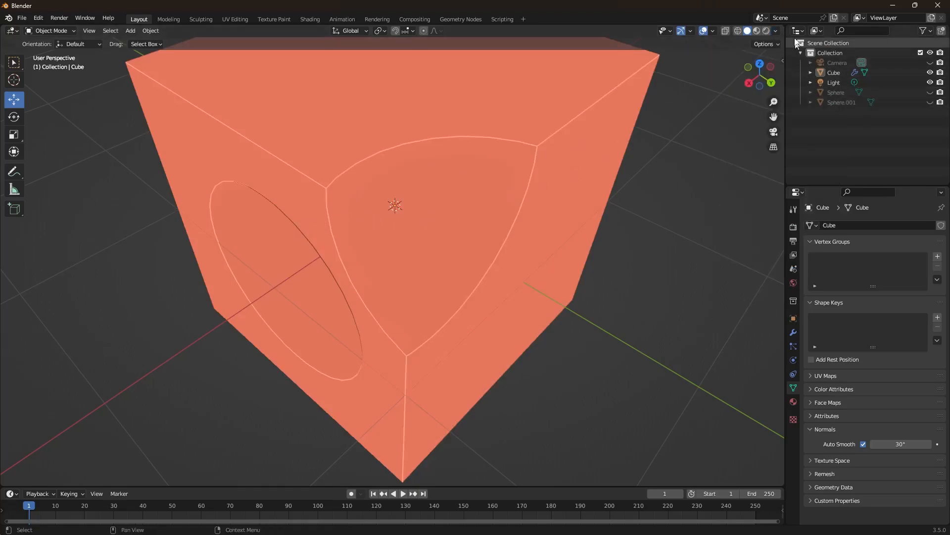
left_click(778, 33)
left_click(768, 80)
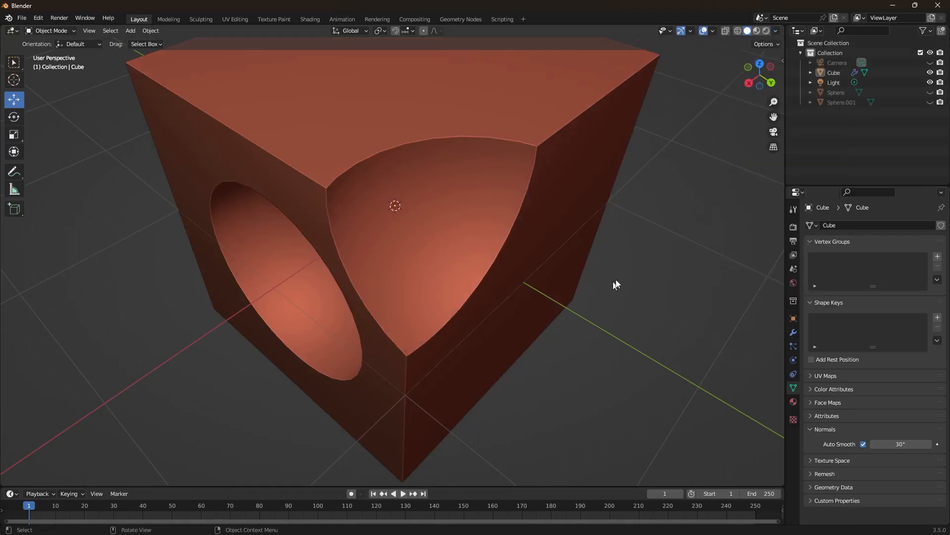
Step: Unhide both cutter spheres, Sphere and Sphere.001, in the viewport
scroll(543, 293, "down", 6)
middle_click_drag(512, 297, 533, 293)
scroll(532, 293, "down", 2)
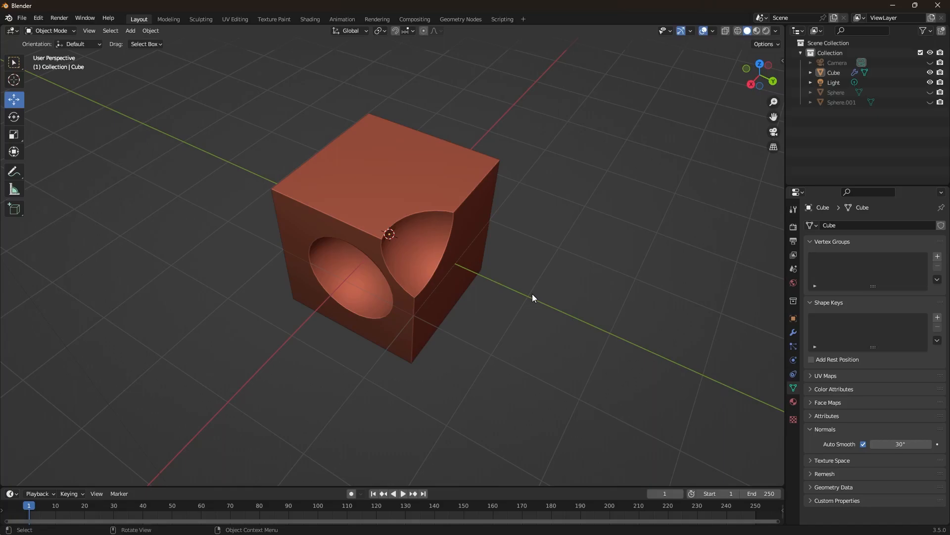
left_click(930, 102)
left_click(930, 92)
scroll(432, 249, "up", 6)
middle_click_drag(422, 284, 442, 259)
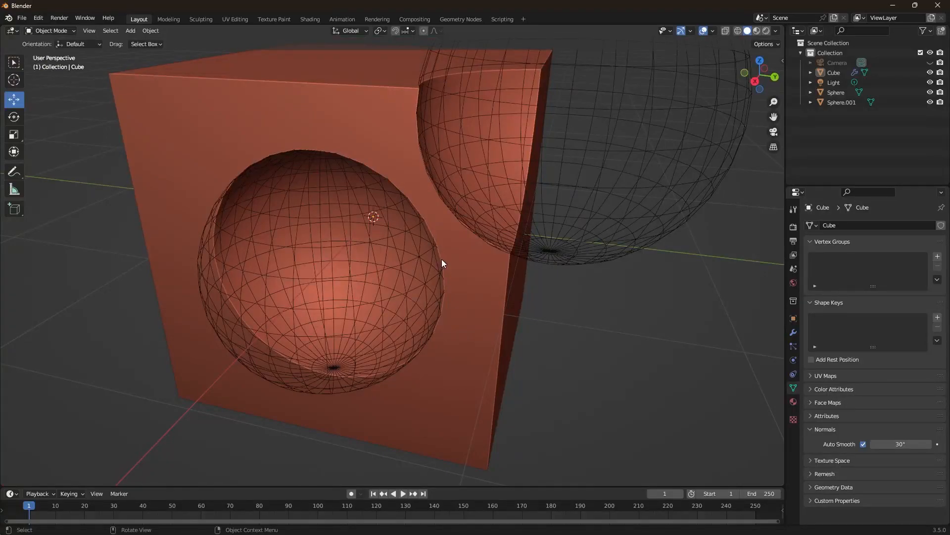
Step: Move the two cutter spheres, Sphere and Sphere.001, along the Y axis until they are clear of the cube
left_click(382, 283)
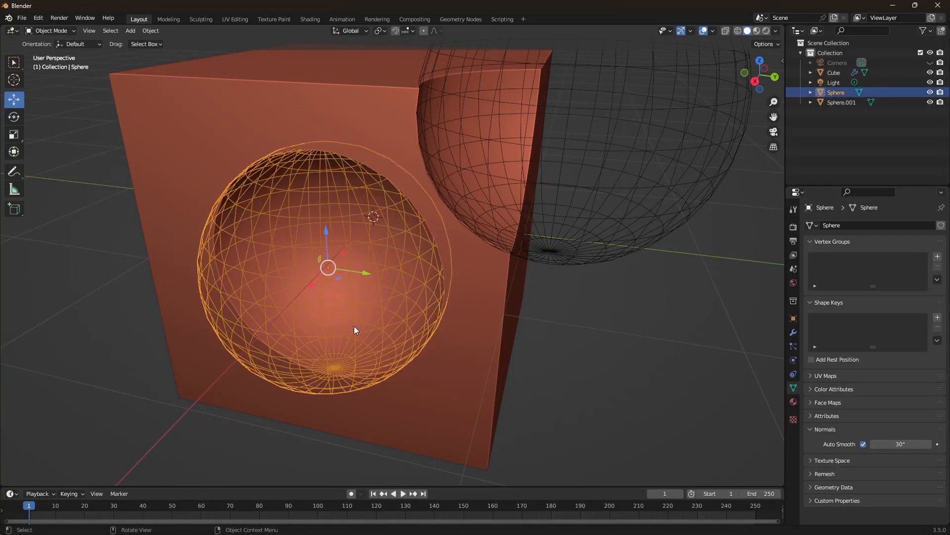
scroll(358, 319, "down", 5)
left_click_drag(404, 270, 652, 315)
left_click(489, 207)
left_click_drag(510, 212, 631, 214)
left_click(529, 135)
middle_click_drag(529, 135, 461, 289)
Step: Hide Sphere.001 and Sphere in the viewport
left_click(931, 103)
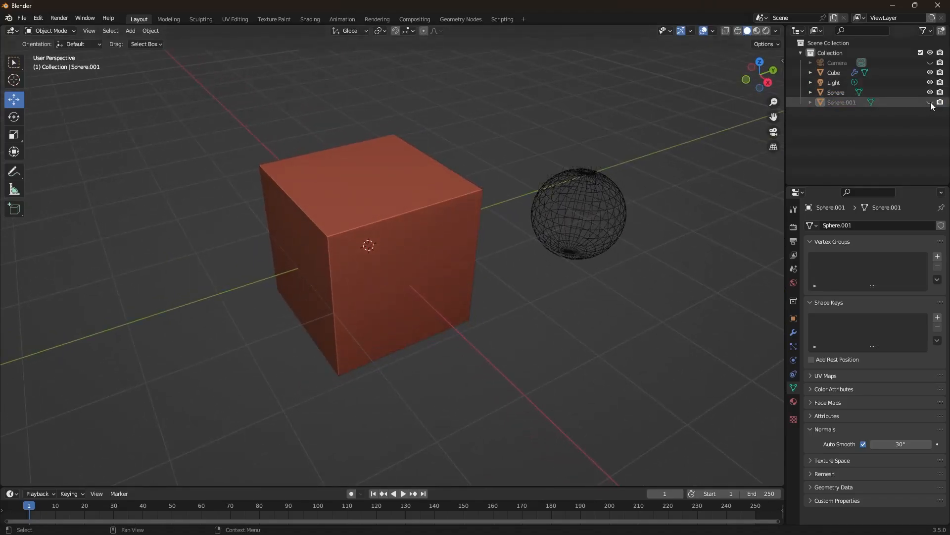
left_click(930, 92)
middle_click_drag(640, 290, 651, 292)
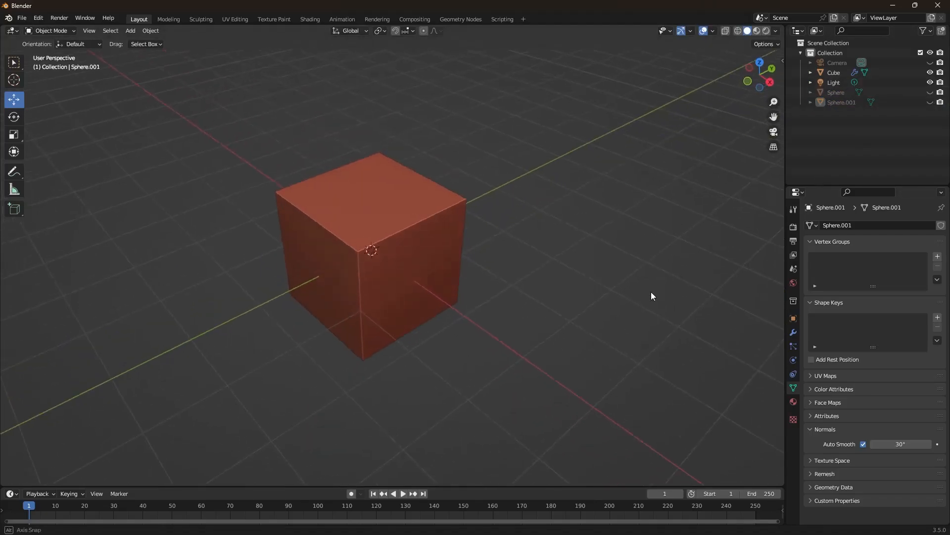
scroll(514, 230, "up", 3)
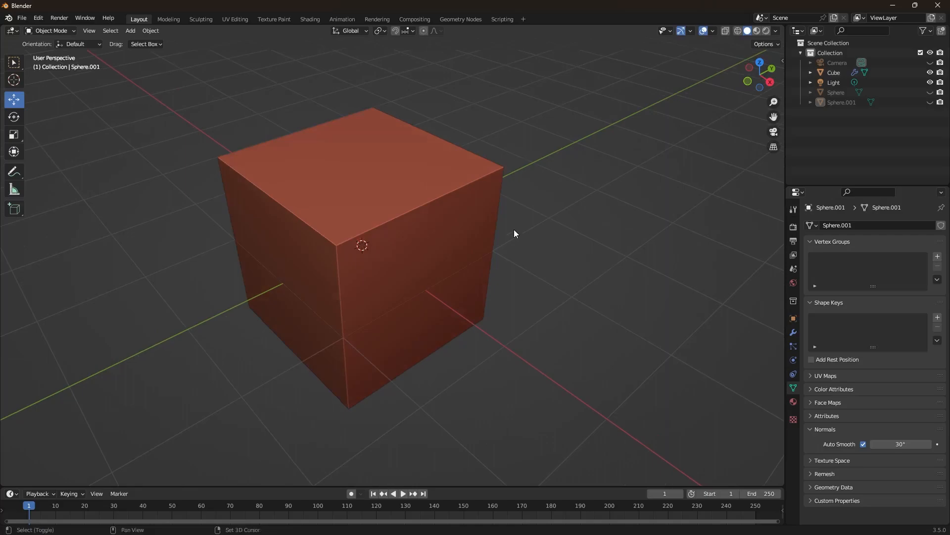
Step: Add a second cube scaled to about 0.42 and place it across an upper edge of the large cube
key("shift+a")
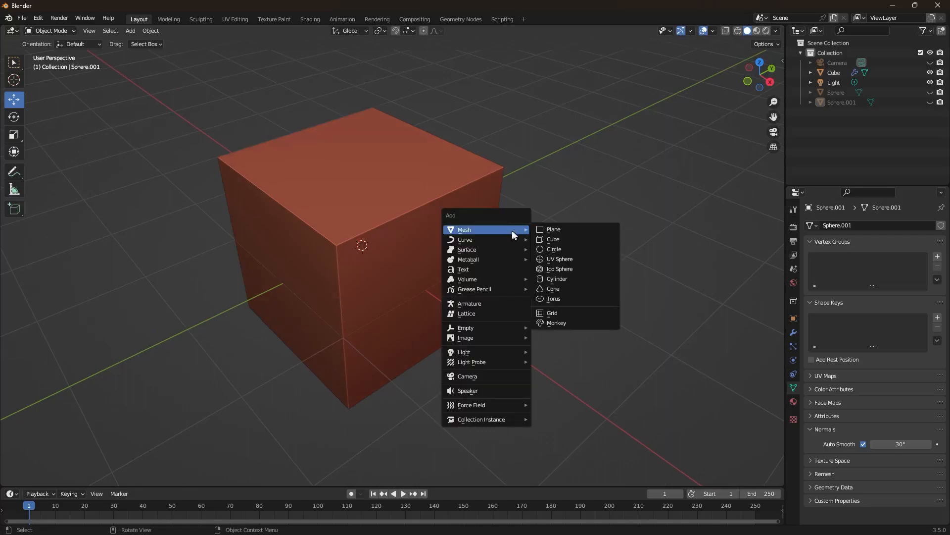
left_click(576, 243)
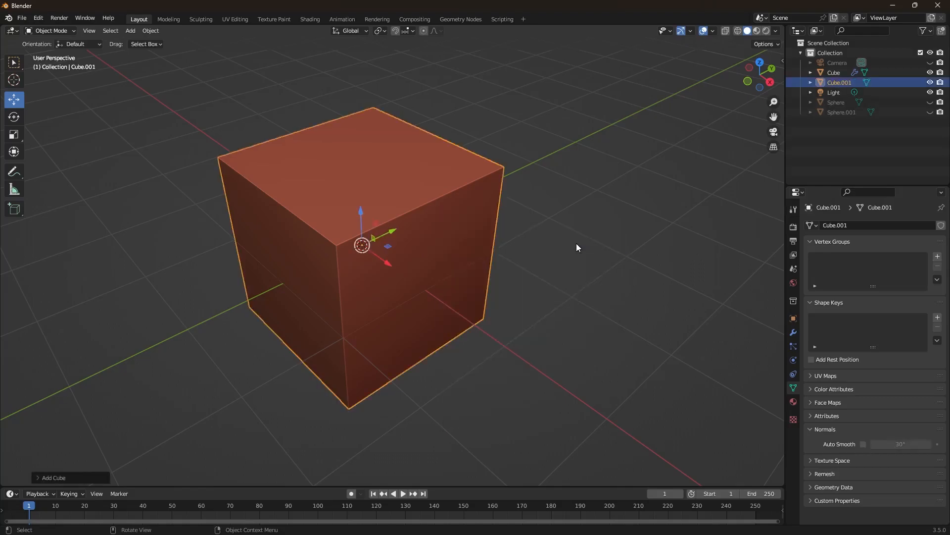
left_click(16, 133)
left_click_drag(365, 250, 417, 161)
left_click(13, 100)
key("z")
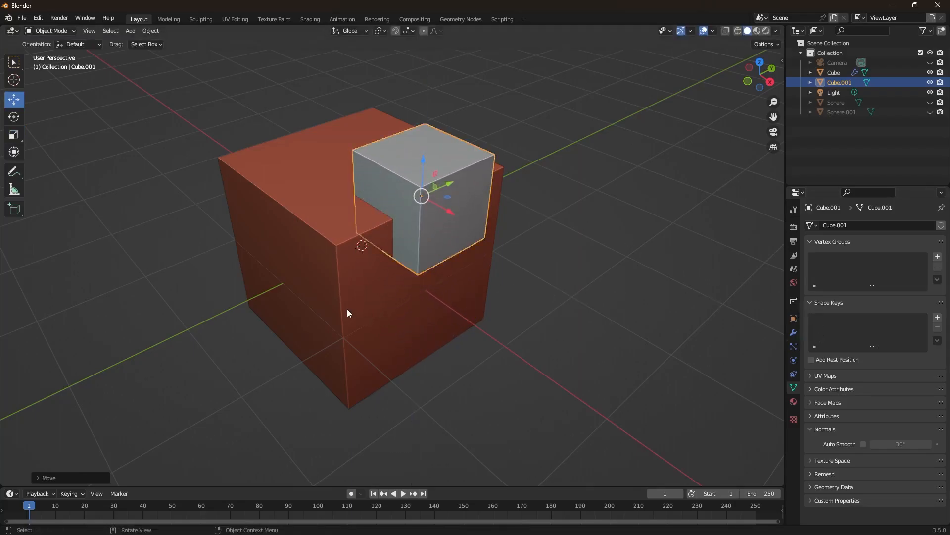
Step: Duplicate the large cube's Boolean.001 modifier and pick the small cube, Cube.001, as the copy's Difference object
left_click(366, 309)
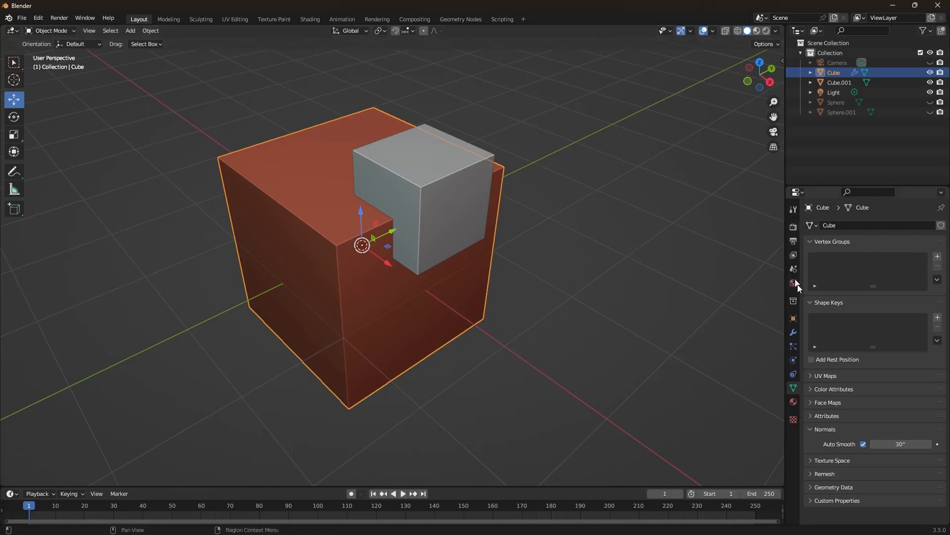
left_click(793, 332)
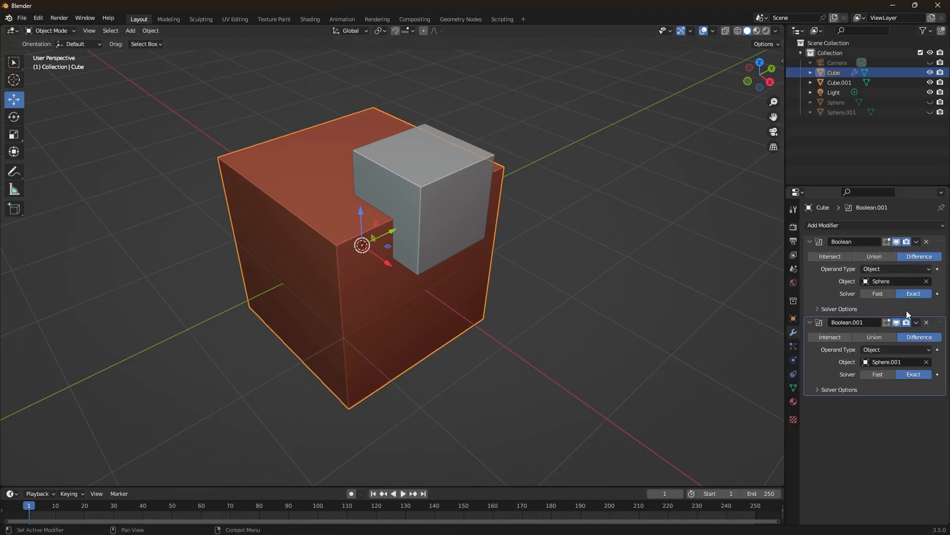
left_click(917, 323)
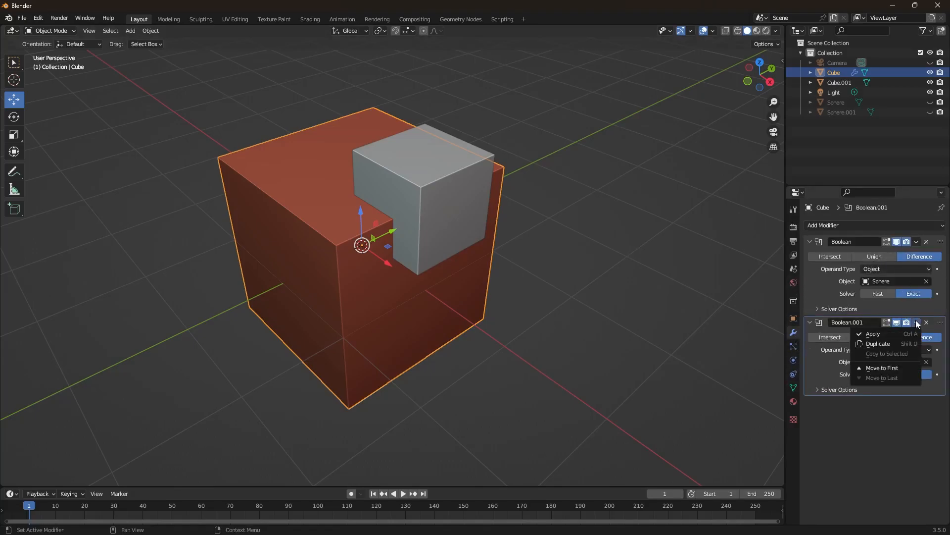
left_click(898, 344)
left_click(927, 443)
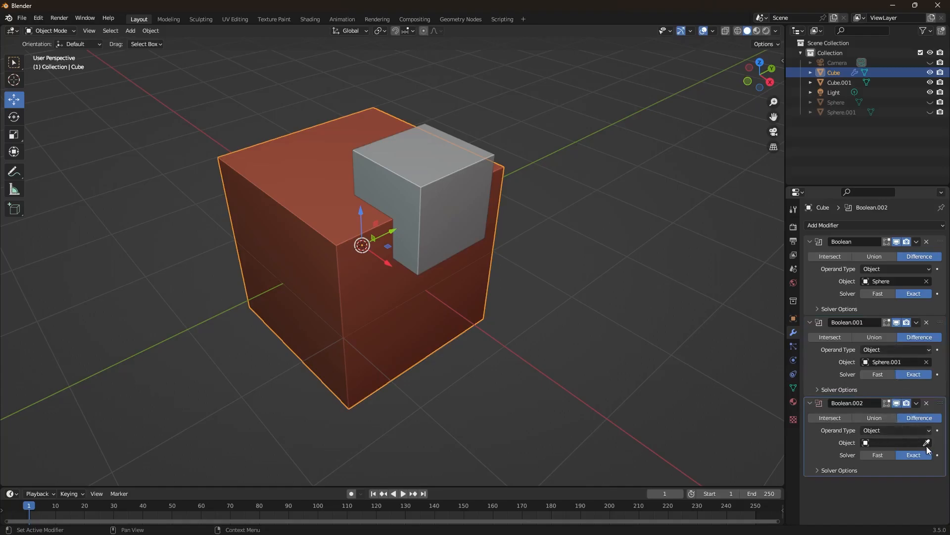
left_click(927, 442)
left_click(457, 205)
Step: Set the small cutter cube, Cube.001, to display as Wire and examine the cut it makes
left_click(794, 318)
scroll(862, 426, "down", 3)
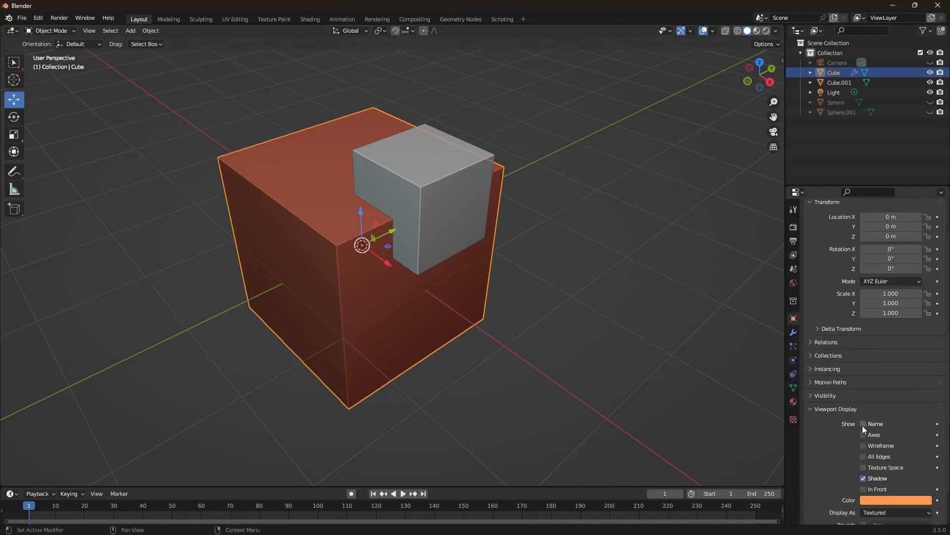
left_click(453, 218)
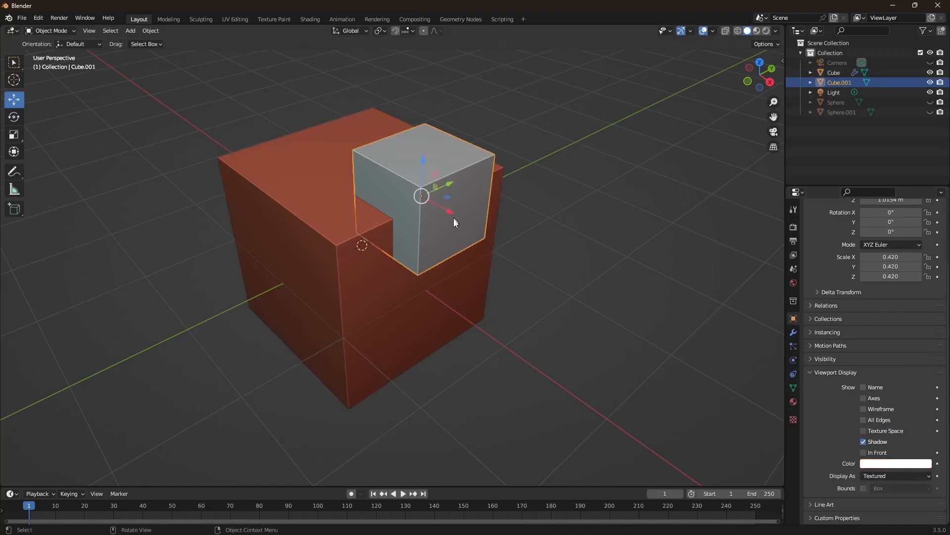
left_click(901, 476)
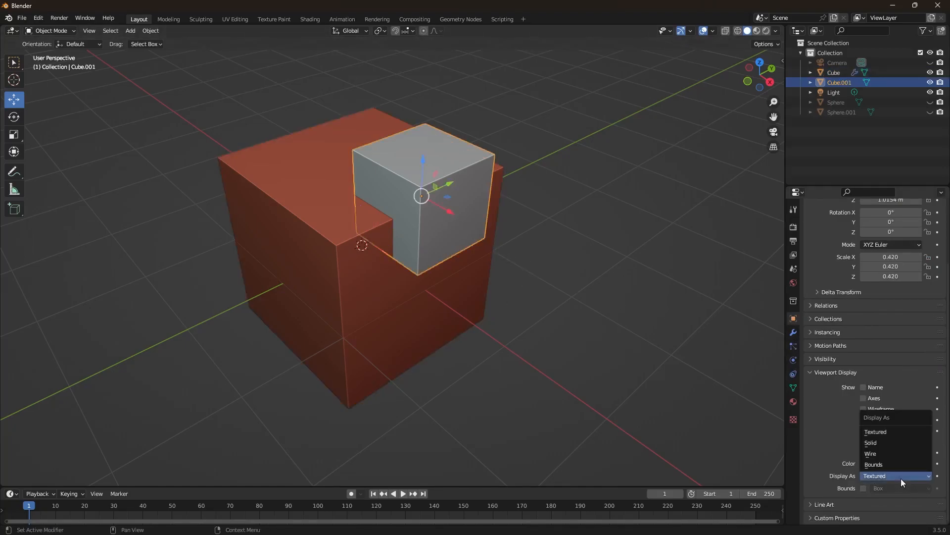
left_click(888, 456)
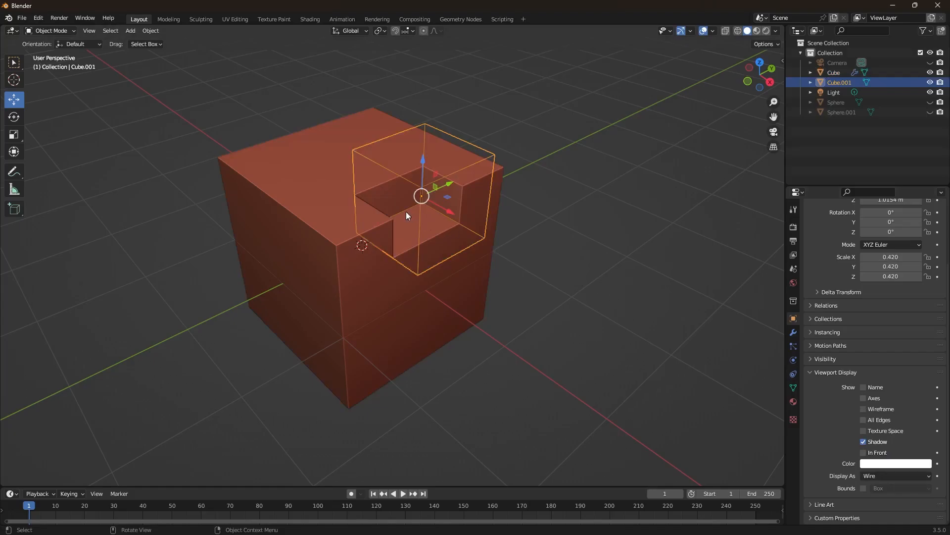
scroll(407, 212, "up", 2)
mouse_move(490, 226)
middle_mouse_down()
mouse_move(474, 244)
mouse_move(419, 226)
mouse_move(515, 256)
mouse_move(491, 238)
middle_mouse_up()
left_click(618, 253)
middle_click_drag(619, 253, 581, 269)
scroll(573, 269, "down", 1)
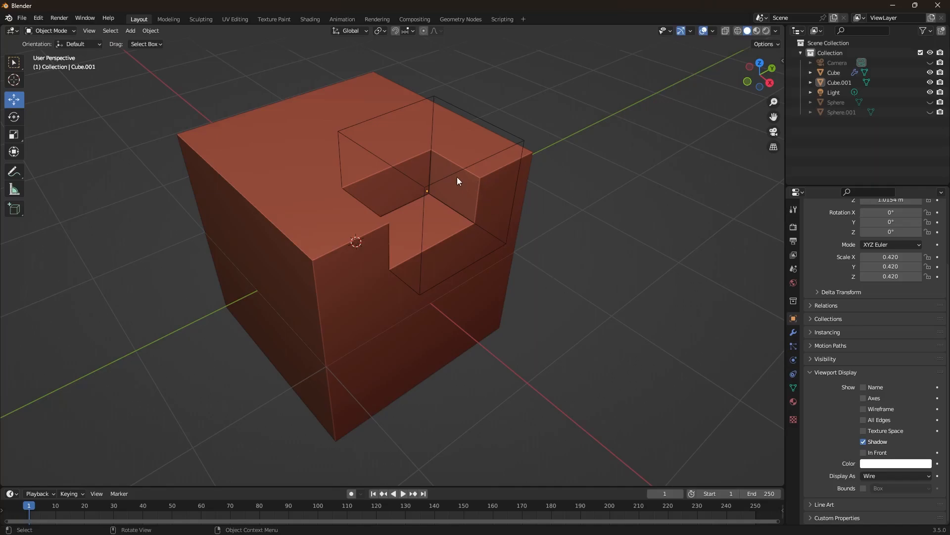
Step: Enter Edit Mode on Cube.001 and, in edge select mode, select its lower edge inside the large cube
left_click(441, 177)
middle_click_drag(498, 144, 504, 166)
left_click(507, 107)
left_click(58, 31)
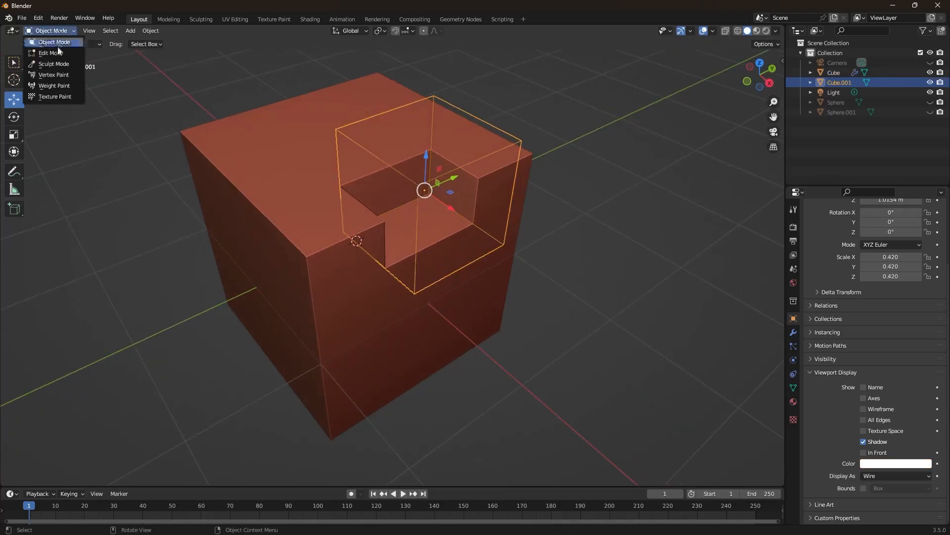
left_click(57, 52)
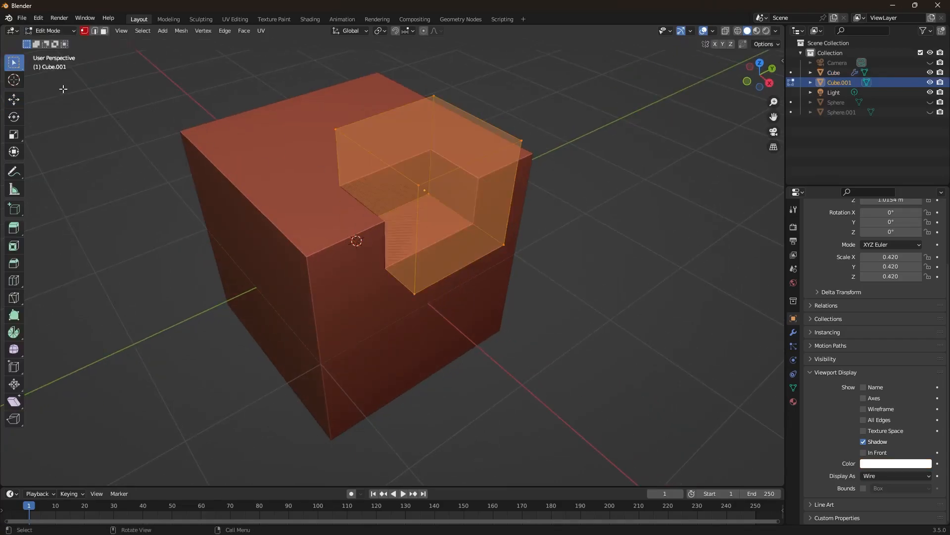
left_click(95, 31)
middle_click_drag(441, 212, 366, 229)
left_click(399, 209)
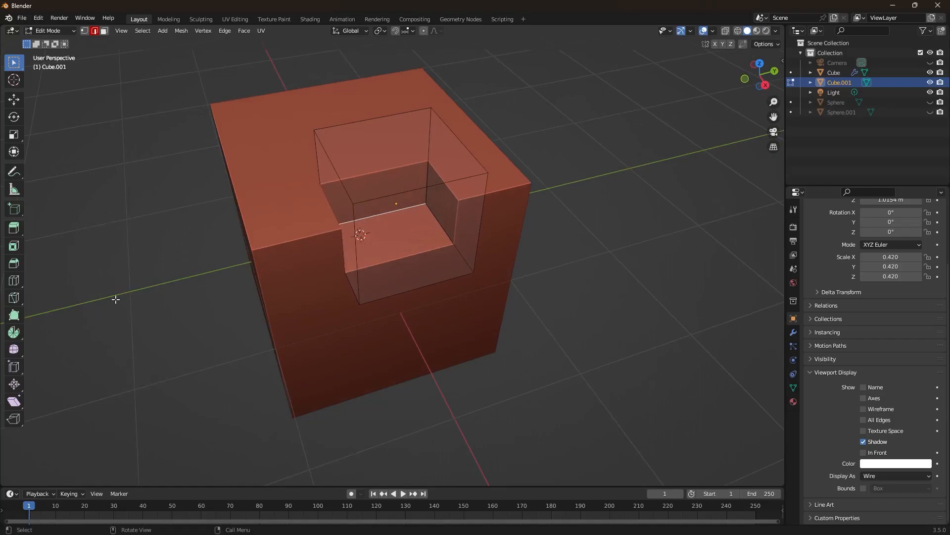
Step: Bevel the selected cutter edge by about 0.71 m with 10 segments
left_click(14, 266)
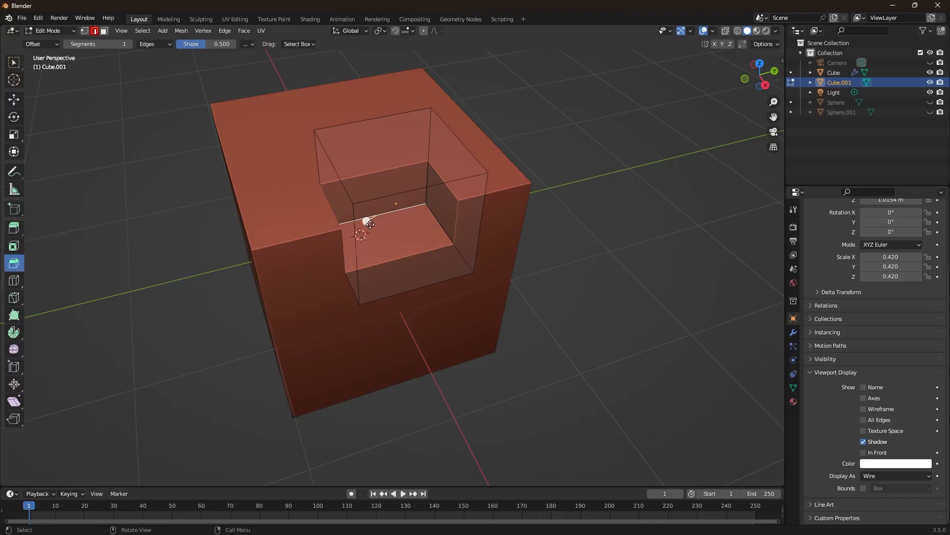
mouse_move(369, 223)
left_mouse_down()
mouse_move(334, 240)
mouse_move(378, 235)
left_mouse_up()
scroll(345, 236, "up", 5)
scroll(336, 239, "up", 1)
scroll(362, 239, "down", 6)
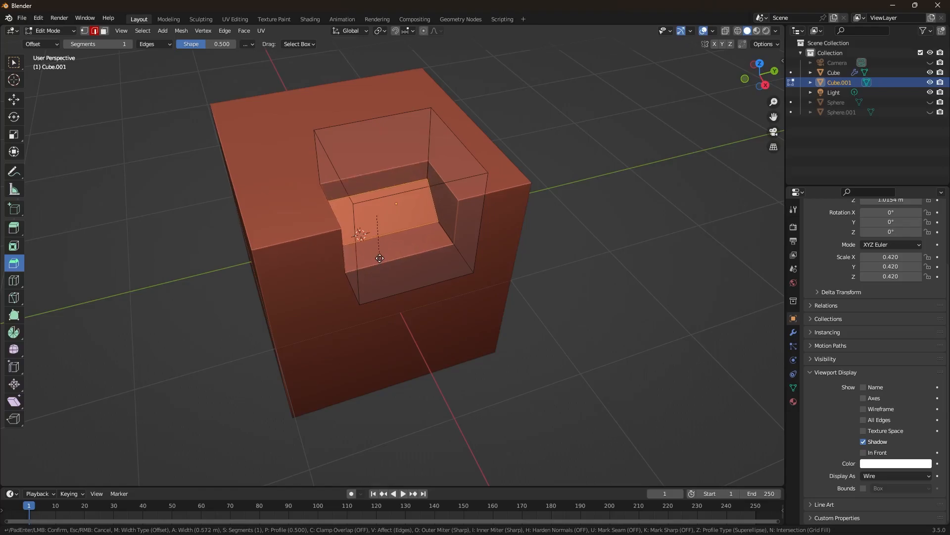
scroll(379, 258, "up", 7)
scroll(380, 258, "down", 7)
scroll(381, 258, "up", 6)
scroll(383, 258, "up", 3)
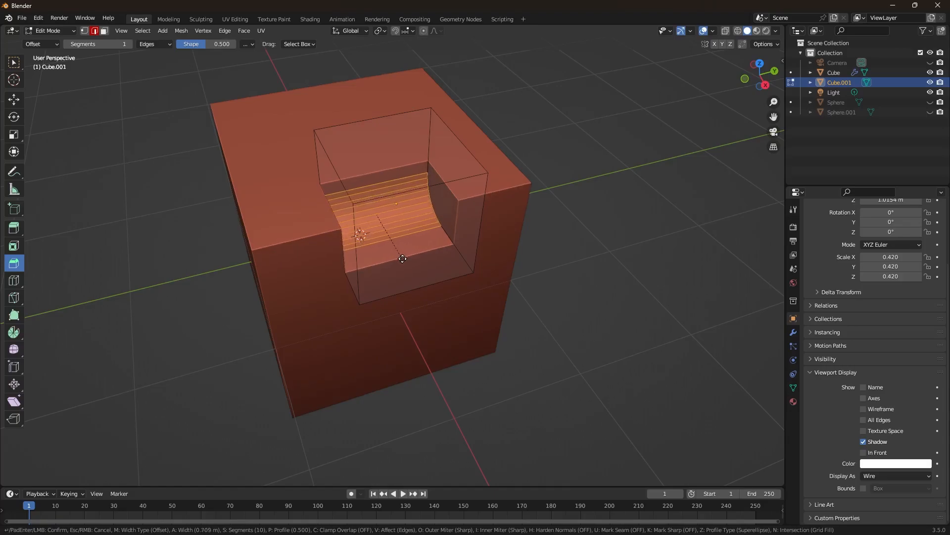
left_click(405, 260)
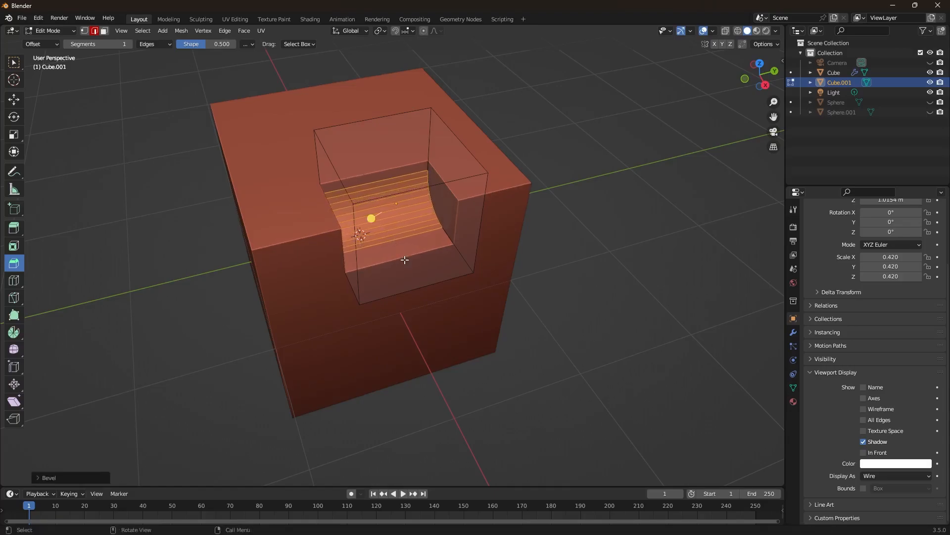
Step: Return to Object Mode, deselect the cutter, and hide Cube.001 in the viewport
left_click(14, 63)
left_click(49, 30)
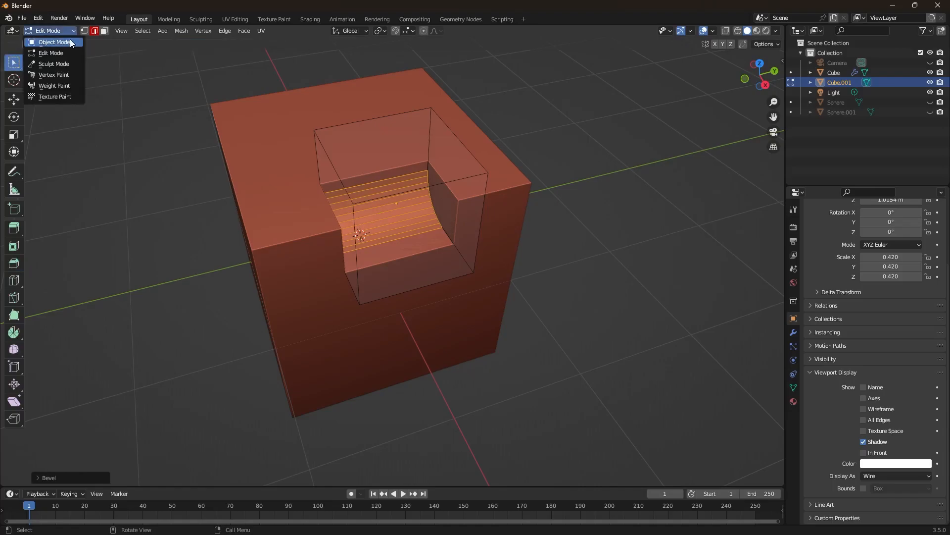
left_click(47, 40)
left_click(603, 280)
middle_click_drag(605, 284, 550, 287)
scroll(453, 226, "up", 3)
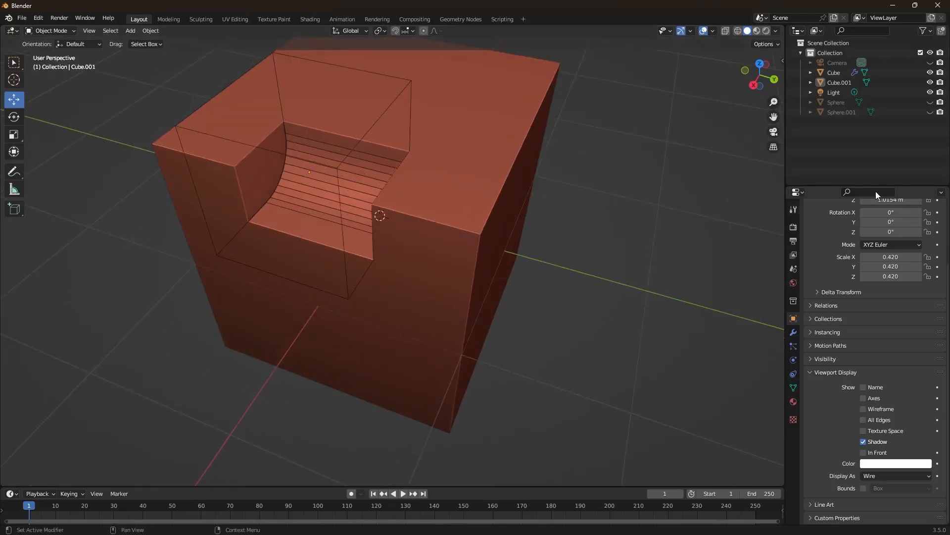
left_click(931, 82)
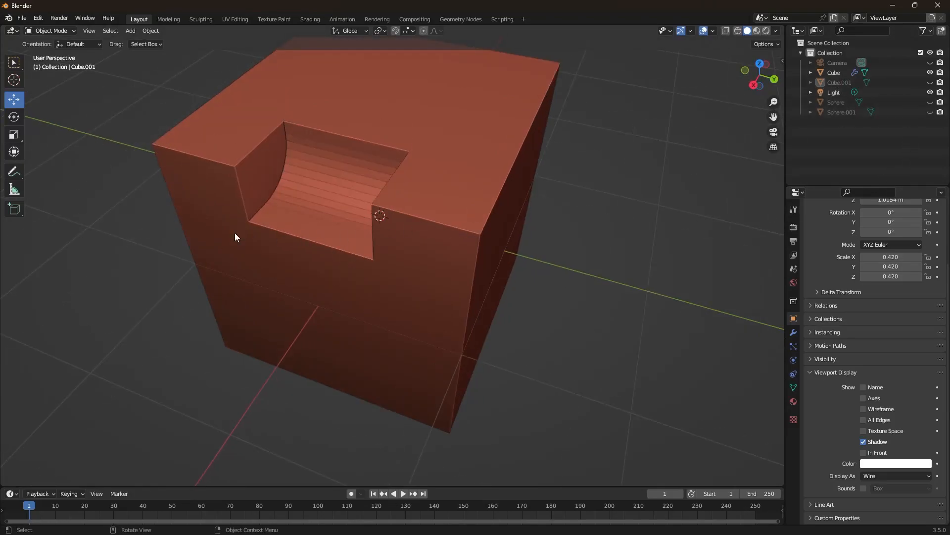
Step: Check the large Cube's Normals settings, unhide and select Cube.001, and enable Auto Smooth at 30° on it
left_click(453, 172)
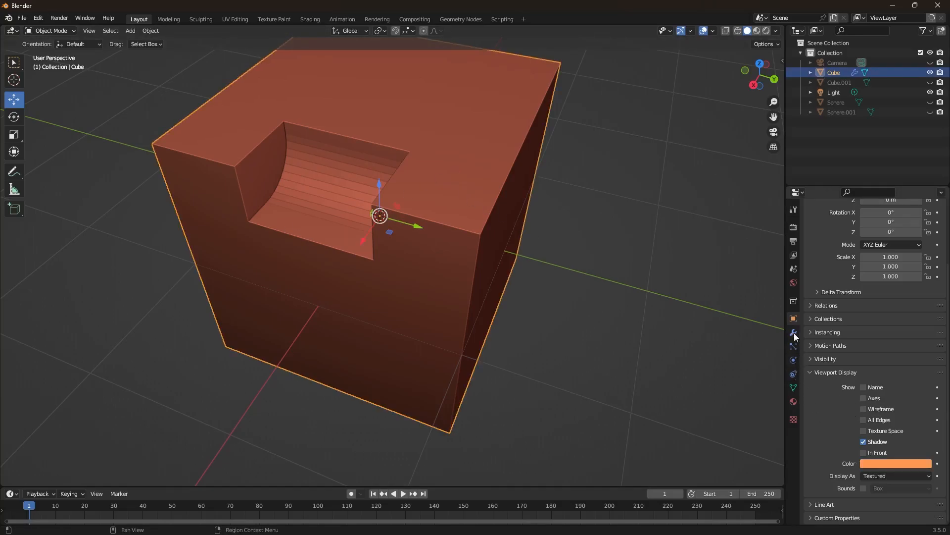
left_click(793, 388)
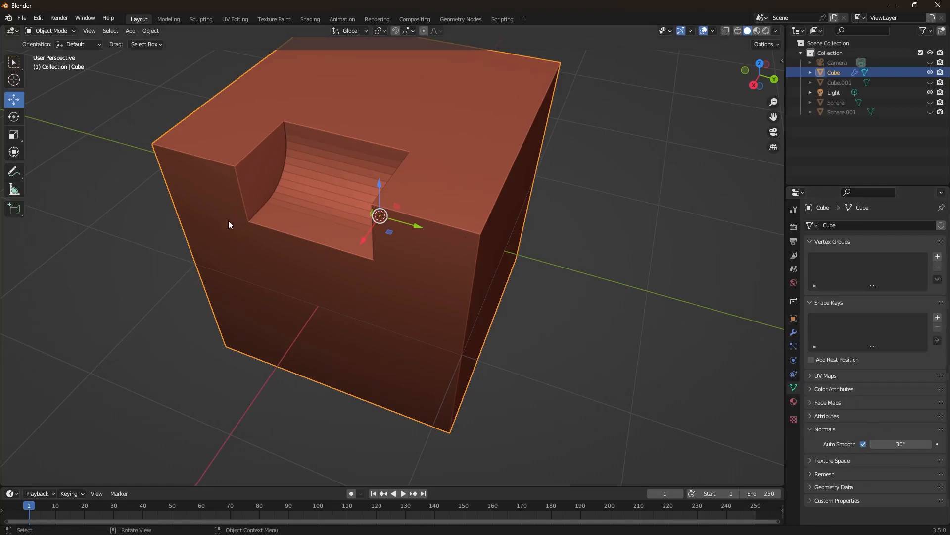
left_click(930, 83)
left_click(397, 96)
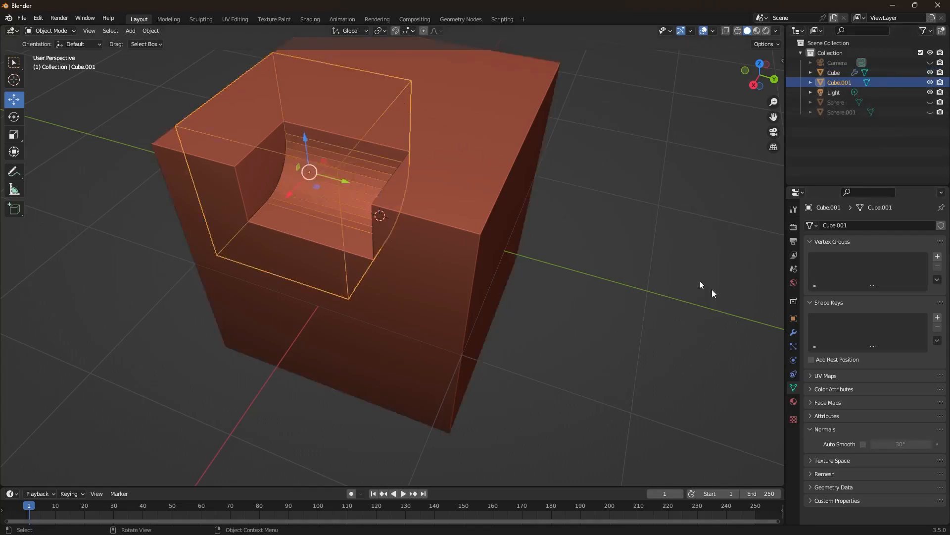
left_click(864, 444)
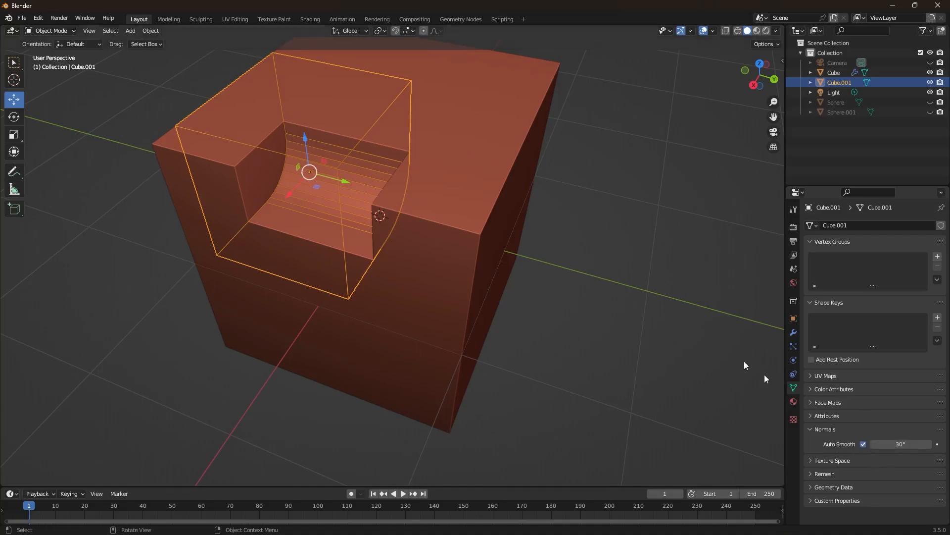
Step: Deselect and hide Cube.001, and examine the shading of the curved cut in the large cube from several angles
left_click(618, 230)
middle_click_drag(617, 227, 631, 241)
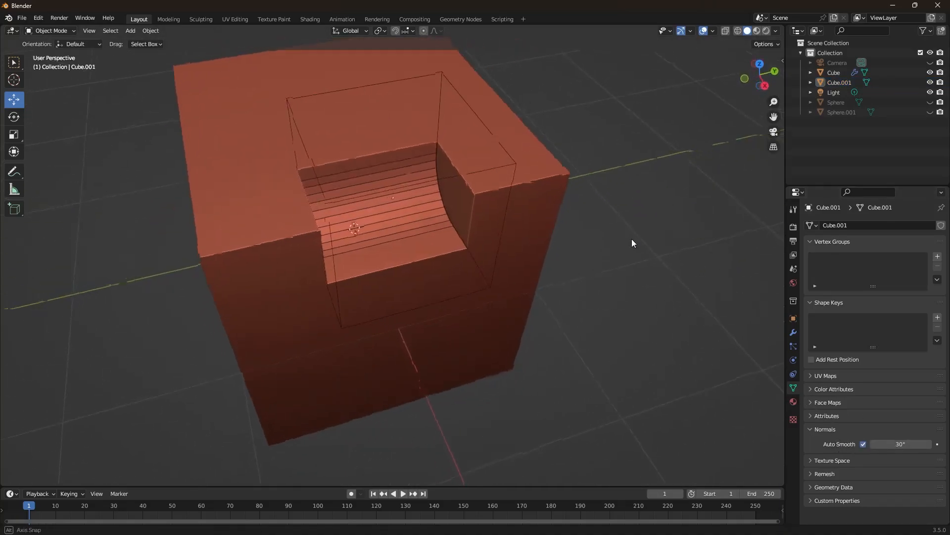
right_click(304, 139)
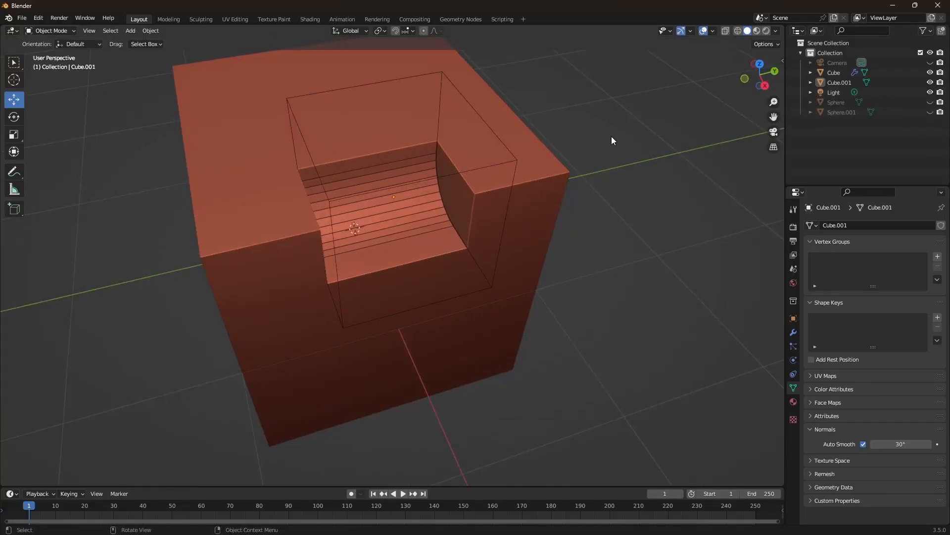
left_click(930, 92)
left_click(930, 92)
left_click(930, 83)
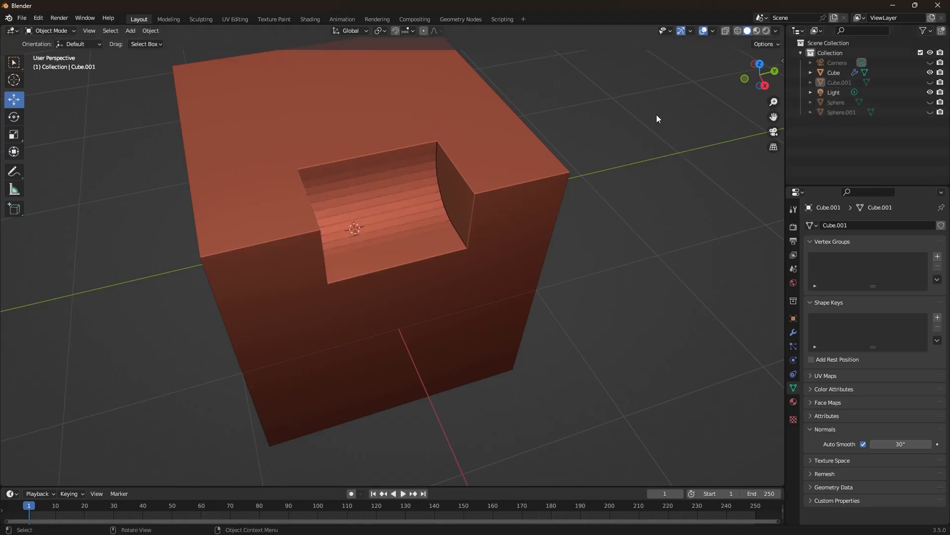
middle_click_drag(463, 209, 484, 195)
scroll(470, 206, "up", 4)
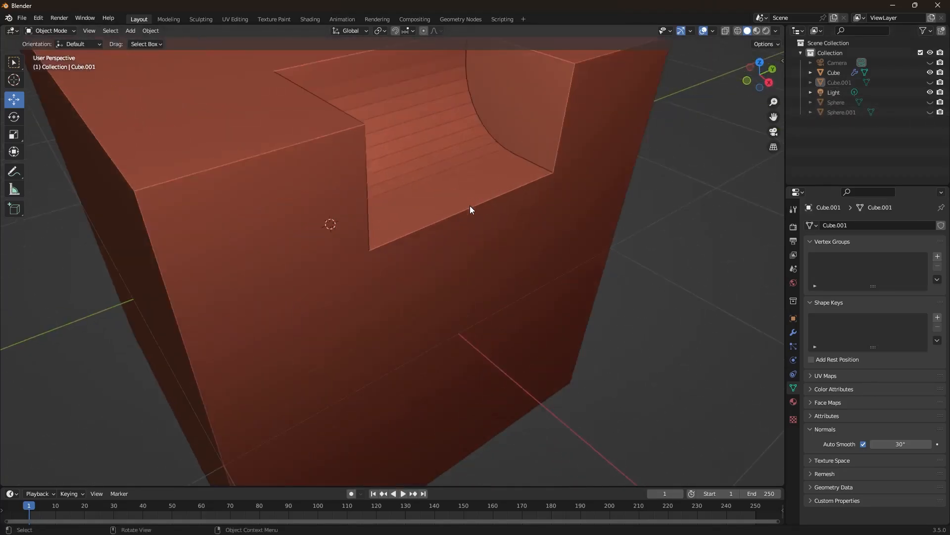
scroll(471, 206, "down", 5)
left_click(462, 246)
middle_click_drag(460, 250, 446, 301)
scroll(453, 229, "up", 3)
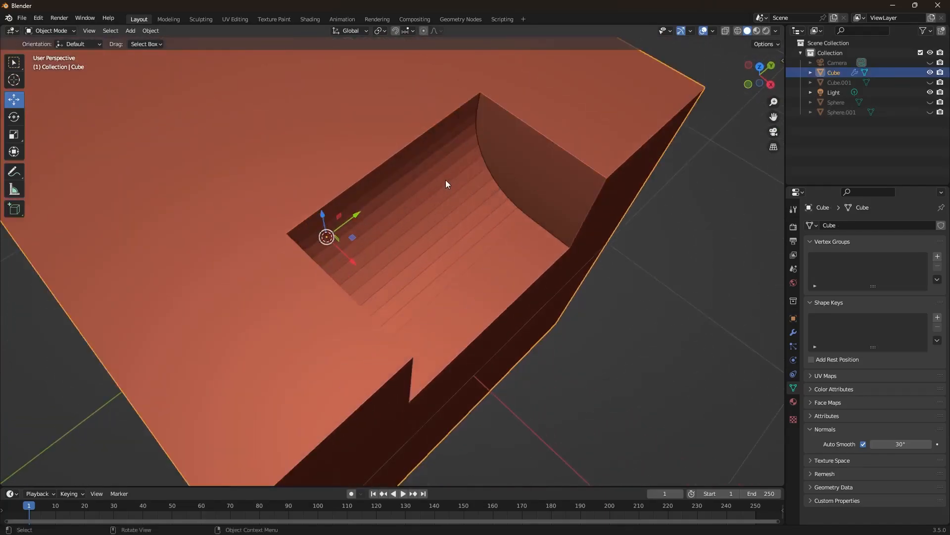
scroll(446, 179, "down", 3)
scroll(427, 239, "up", 3)
middle_click_drag(427, 239, 400, 222)
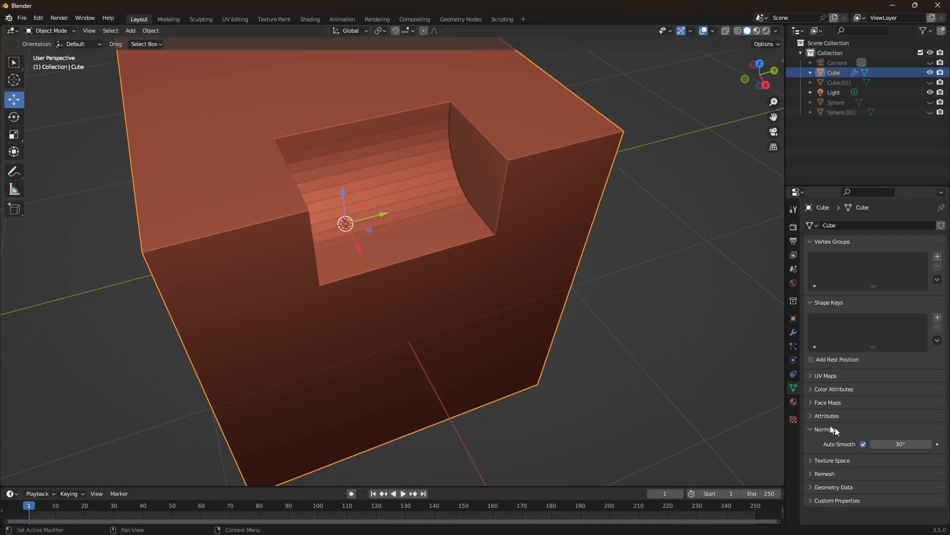
Step: Unhide Cube.001, apply Shade Smooth to it, and hide it again to inspect the curved cut
left_click(902, 83)
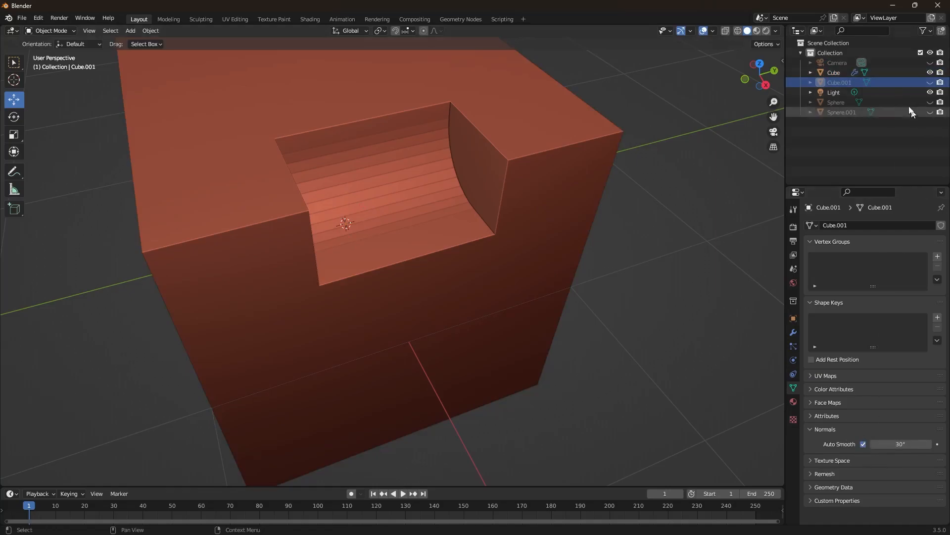
left_click(929, 83)
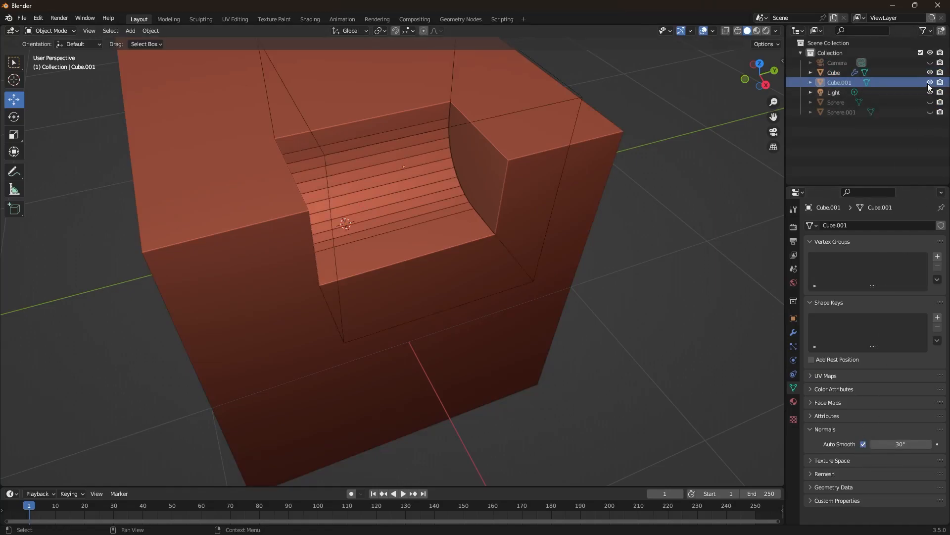
left_click(579, 109)
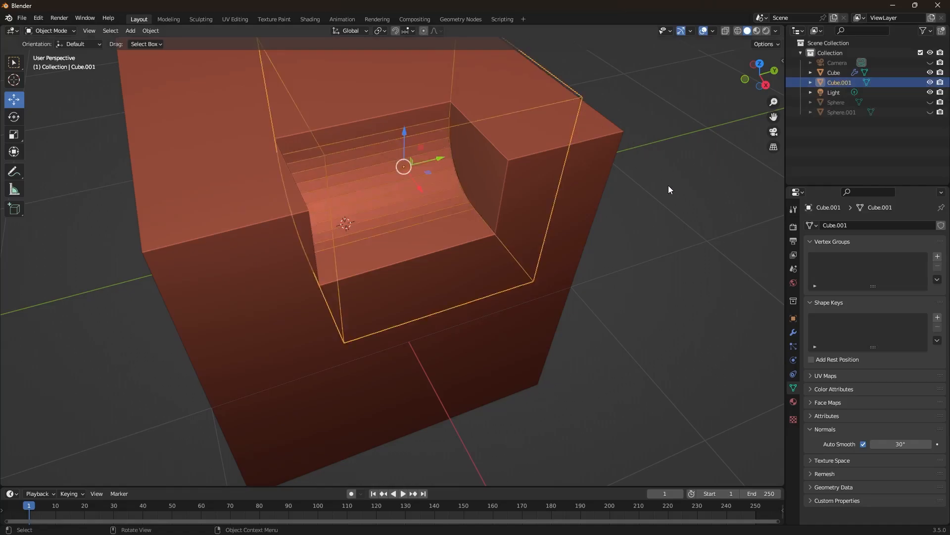
middle_click_drag(668, 186, 494, 258)
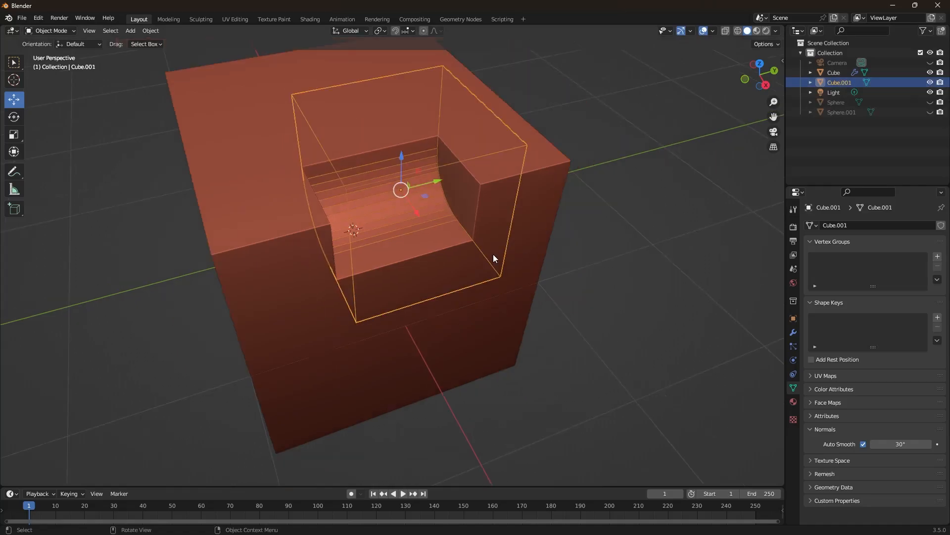
right_click(527, 148)
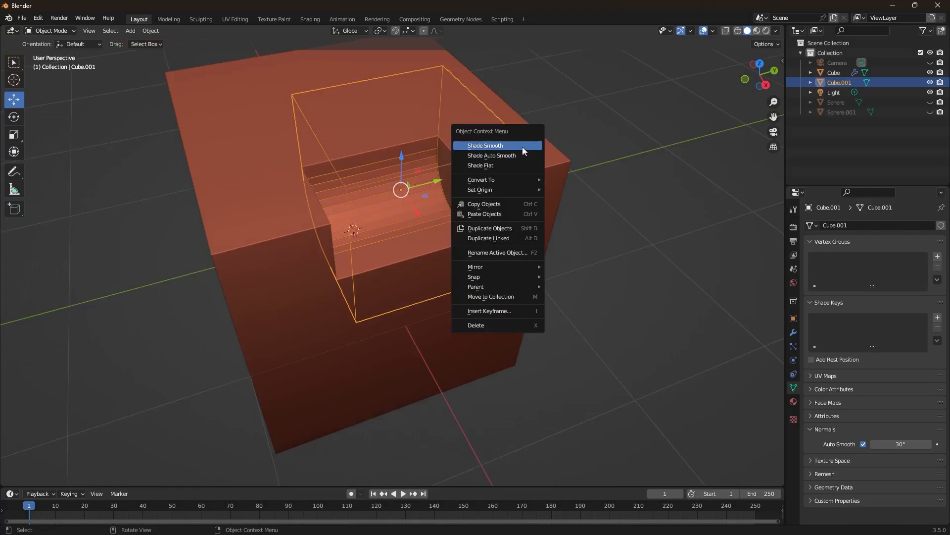
left_click(522, 146)
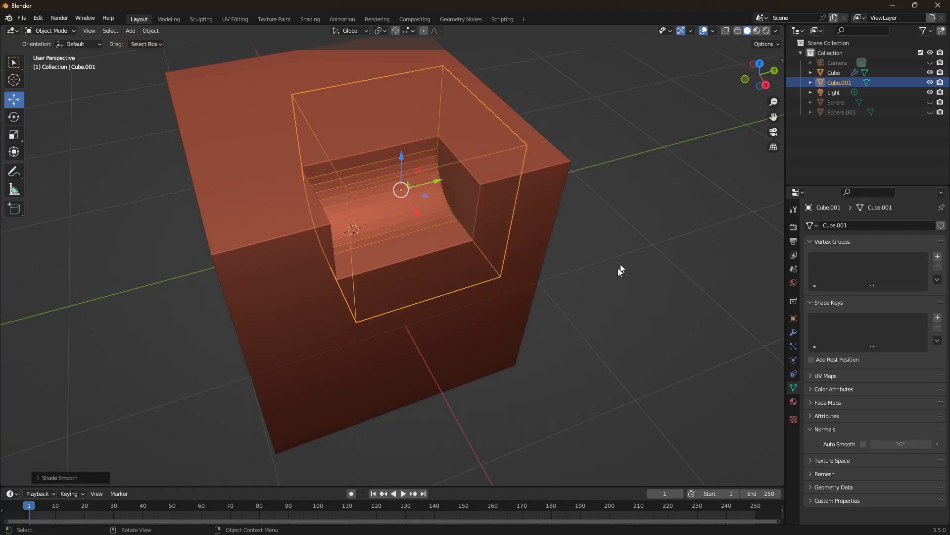
left_click(931, 83)
scroll(388, 232, "up", 2)
mouse_move(388, 232)
middle_mouse_down()
mouse_move(413, 228)
mouse_move(405, 232)
middle_mouse_up()
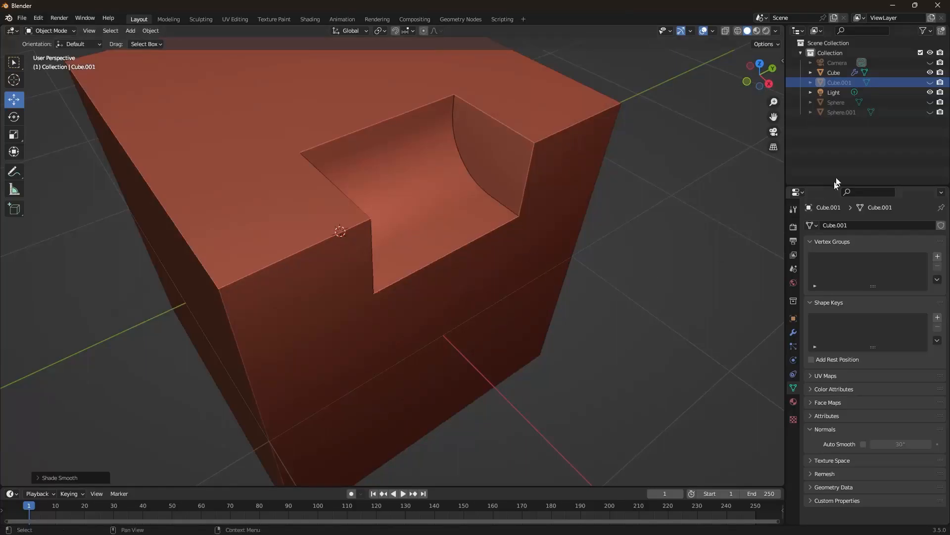
Step: Enable Auto Smooth at 30° on Cube.001 and hide it to examine the smoothed cut
left_click(931, 83)
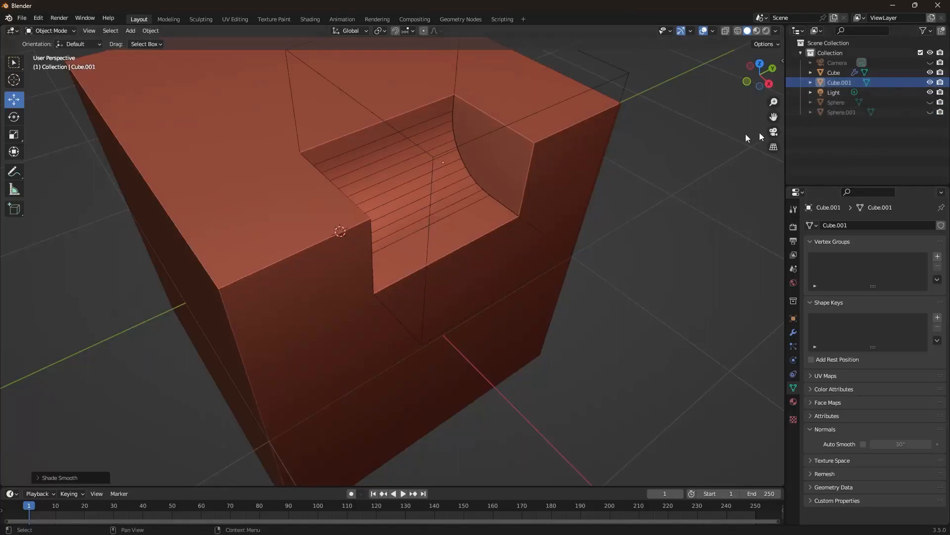
left_click(628, 72)
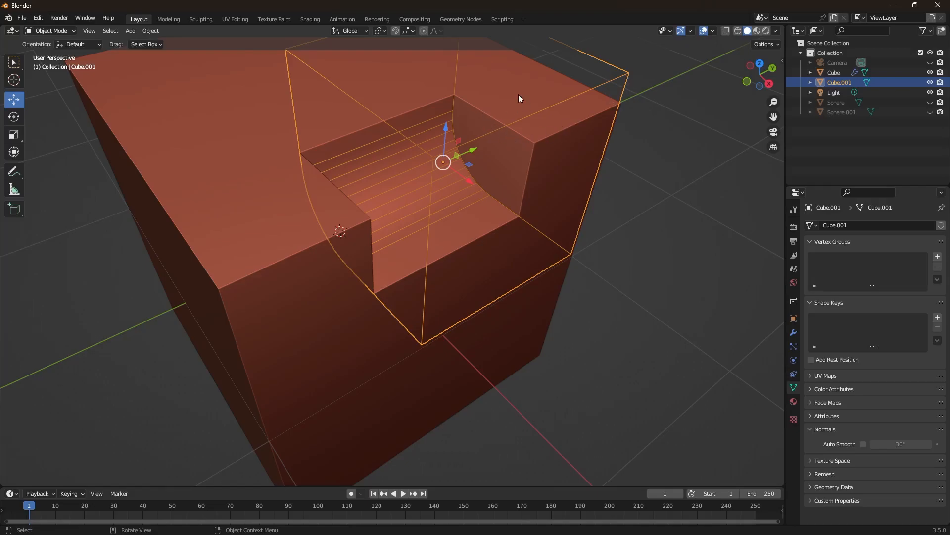
right_click(610, 64)
left_click(863, 444)
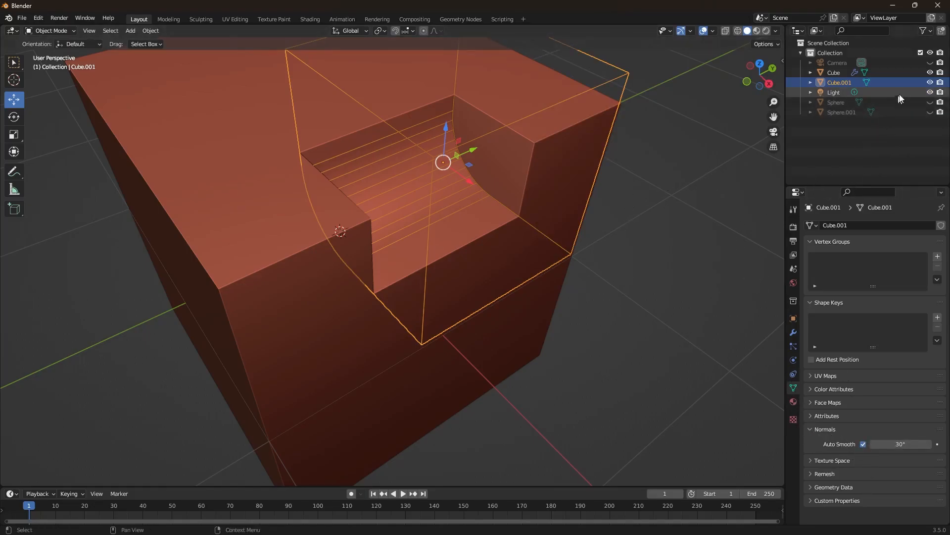
left_click(930, 82)
middle_click_drag(610, 326, 542, 330)
scroll(508, 301, "down", 3)
middle_click_drag(506, 301, 462, 265)
scroll(380, 217, "up", 1)
middle_click_drag(380, 218, 431, 298)
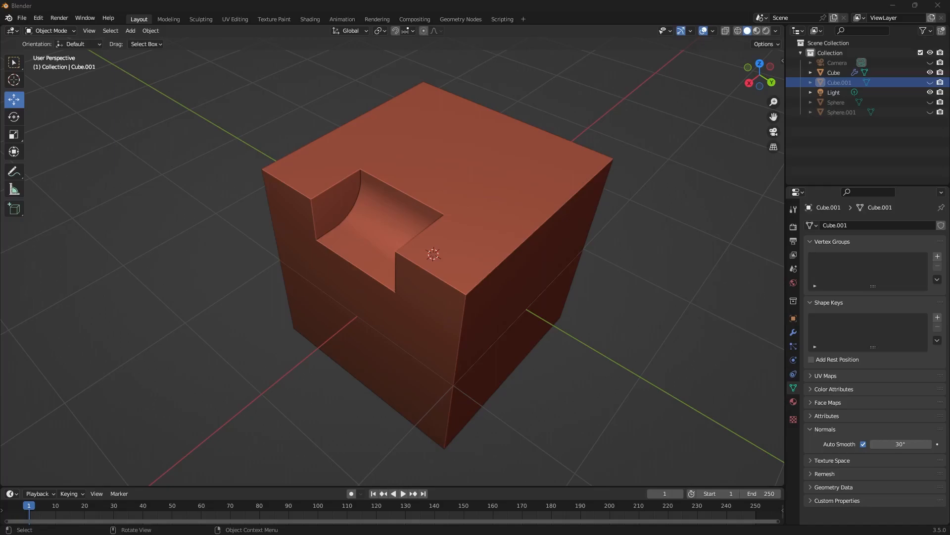
Step: Unhide Cube.001 and move it along the X axis completely out of the large cube
left_click(930, 82)
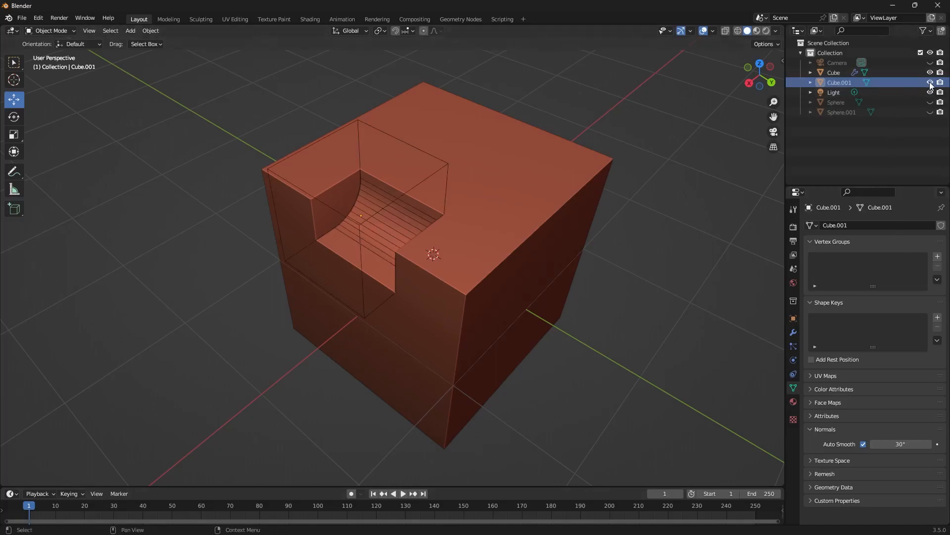
left_click(405, 193)
left_click_drag(331, 233, 146, 310)
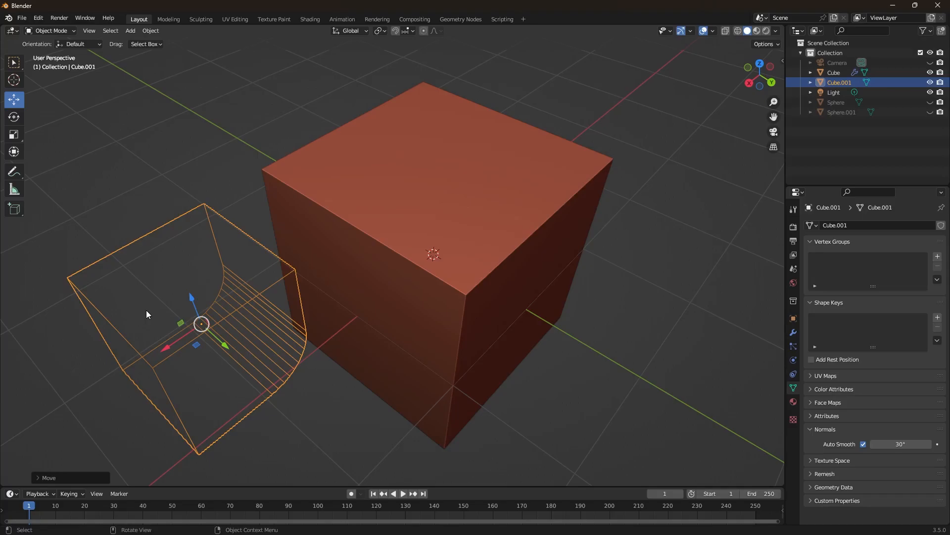
Step: Move Cube.001 back along X into the large cube's upper edge, fine-tune its position, and deselect it
left_click_drag(169, 351, 349, 260)
left_click_drag(400, 228, 424, 208)
middle_click_drag(424, 208, 427, 262)
left_click_drag(466, 221, 453, 222)
middle_click_drag(585, 373, 543, 369)
left_click(193, 302)
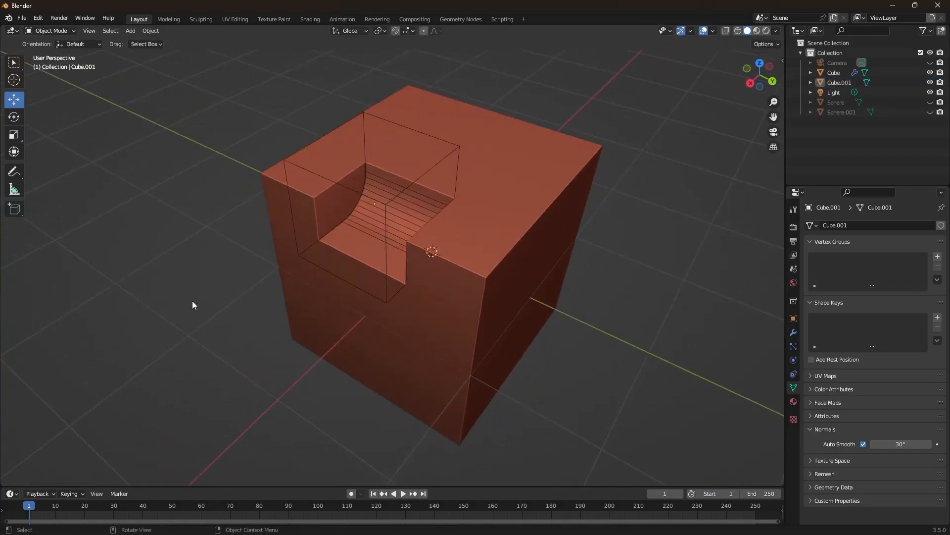
Step: Hide Cube.001 and display the Boolean modifiers of the large Cube
left_click(930, 82)
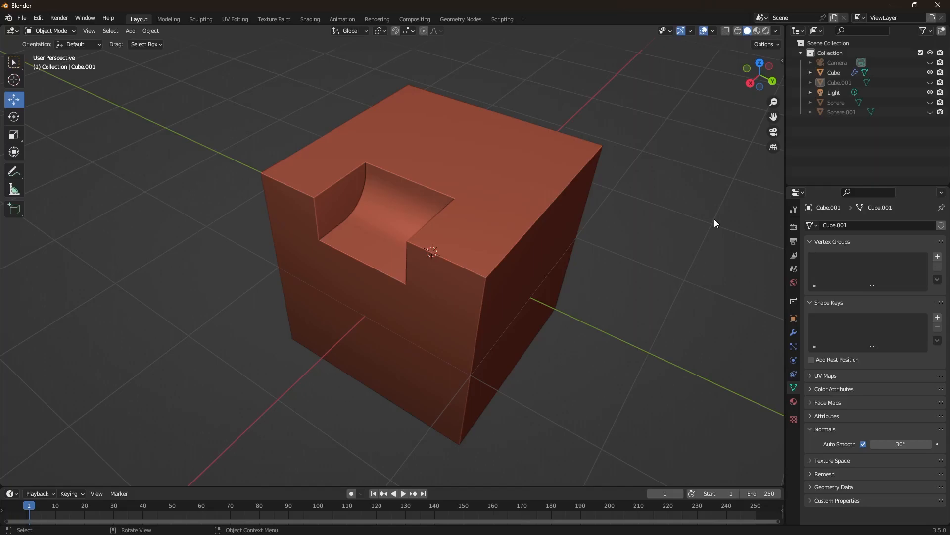
left_click(793, 332)
left_click(488, 301)
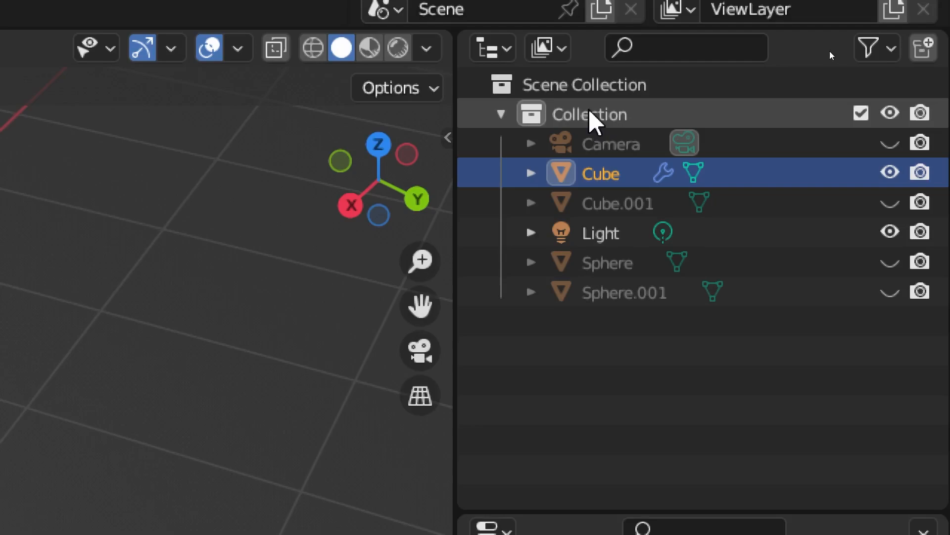
Step: Hide the large Cube in the viewport and show it again
left_click(890, 172)
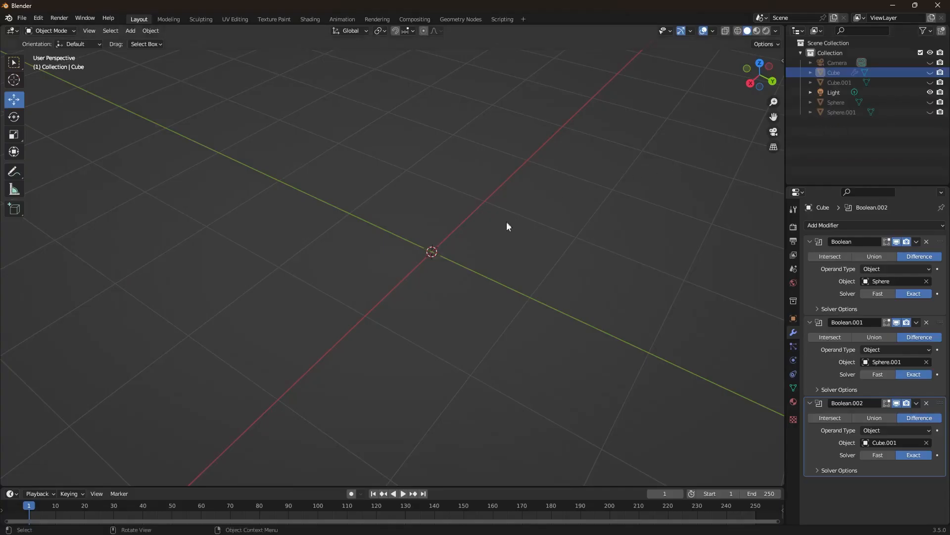
left_click(930, 72)
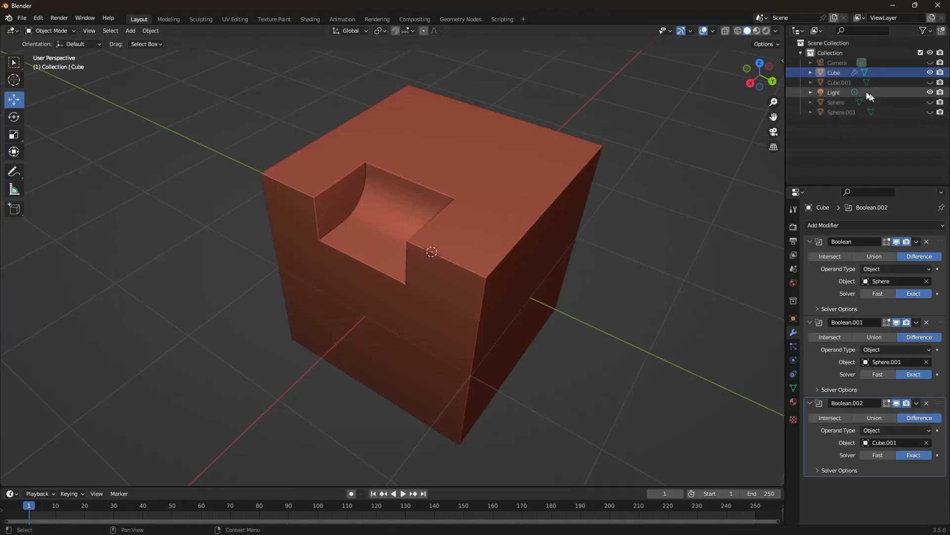
Step: Unhide Cube.001, move it along the X axis out of the large cube, and hide it again
left_click(847, 84)
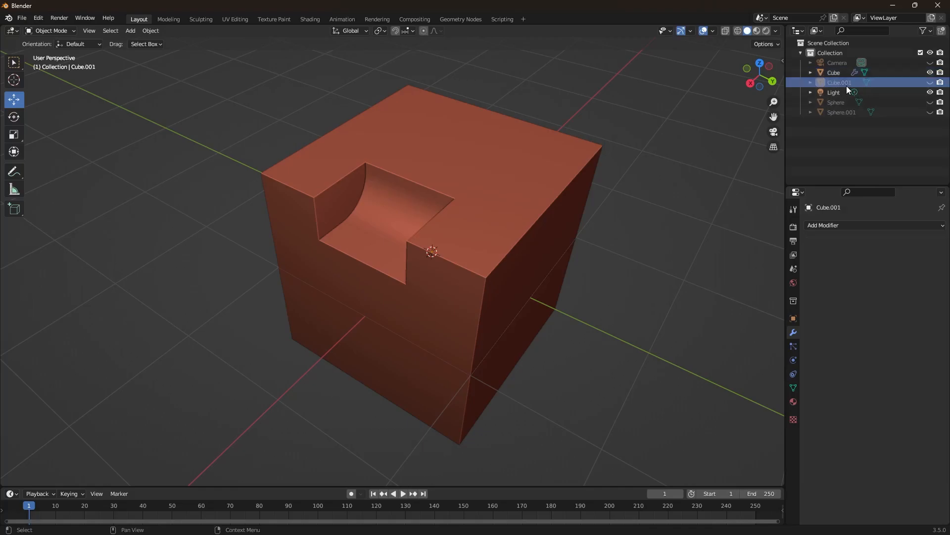
left_click(930, 83)
left_click(394, 197)
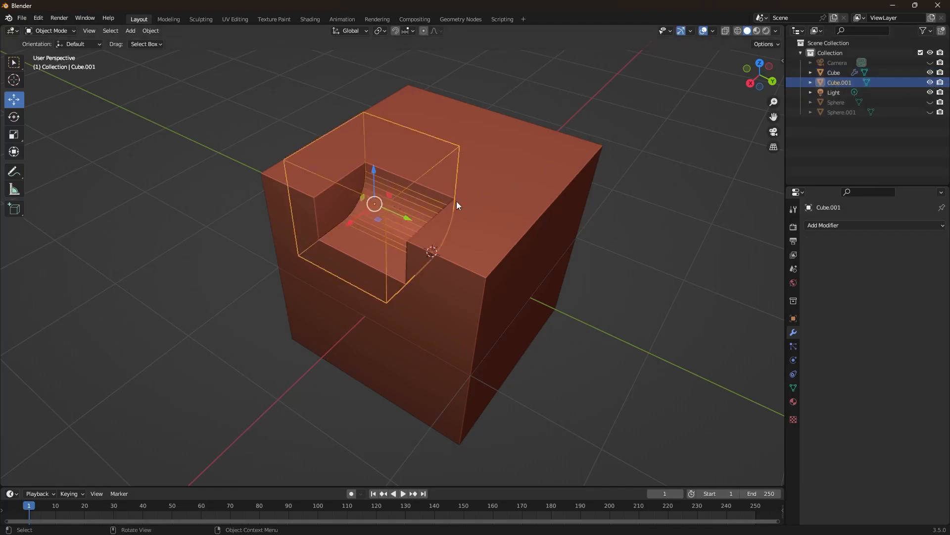
left_click_drag(350, 222, 145, 301)
left_click(930, 82)
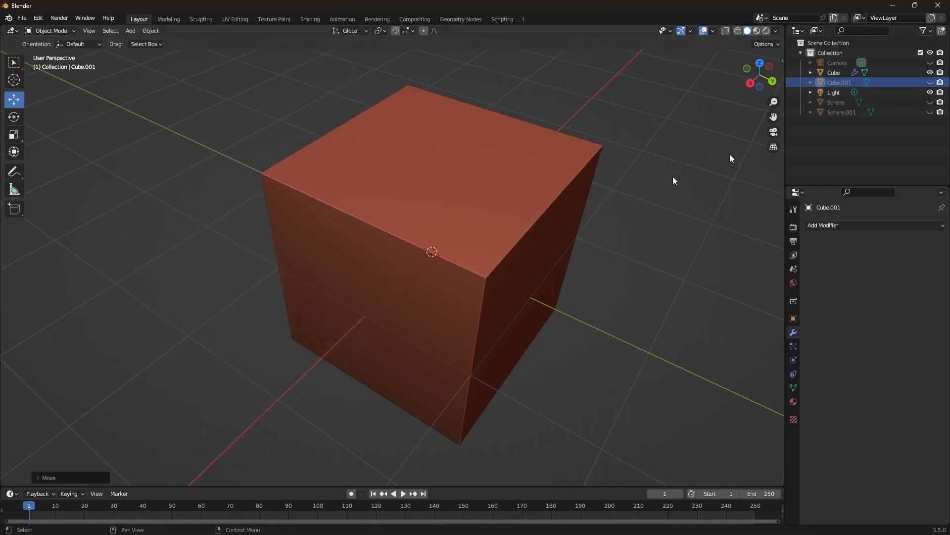
scroll(403, 272, "down", 3)
middle_click_drag(403, 271, 530, 130)
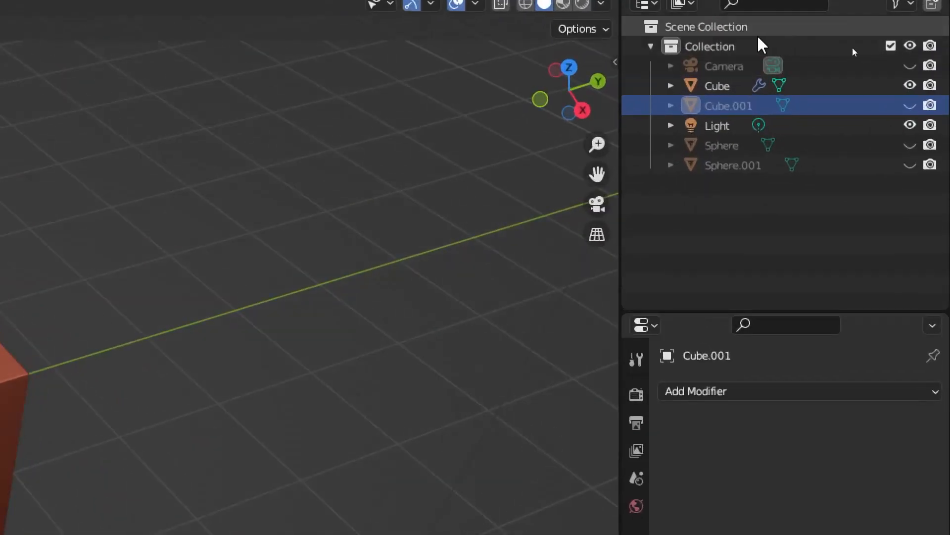
Step: Create a new collection nested inside Collection
right_click(717, 46)
key("Escape")
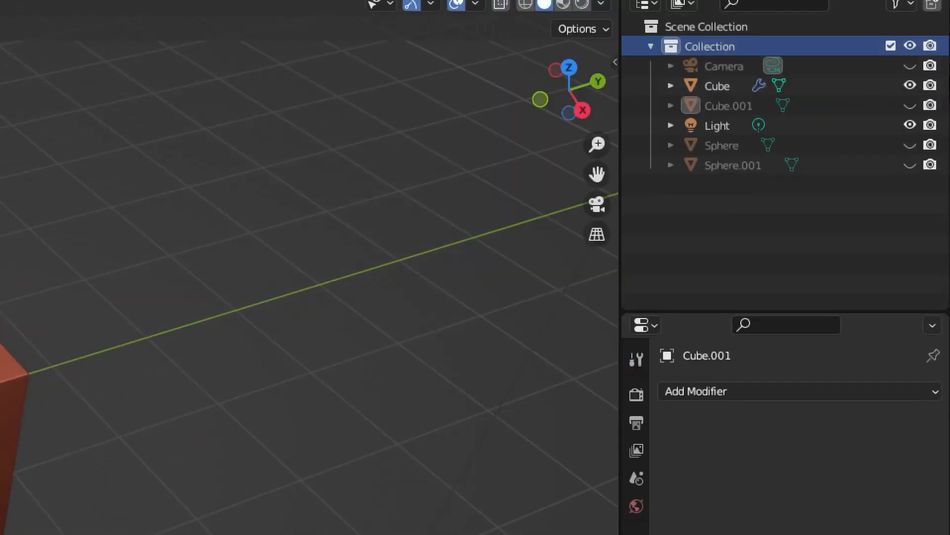
left_click(711, 38)
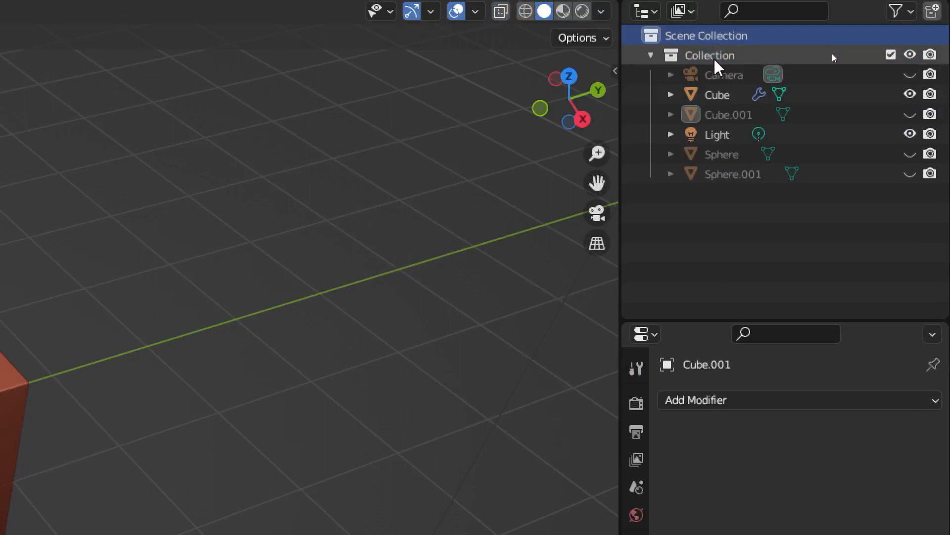
left_click(714, 58)
right_click(712, 57)
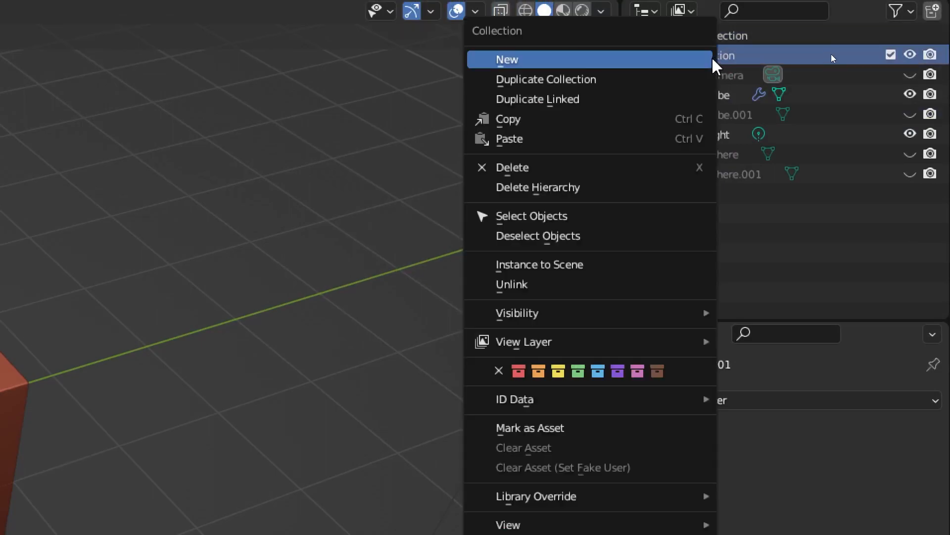
left_click(600, 66)
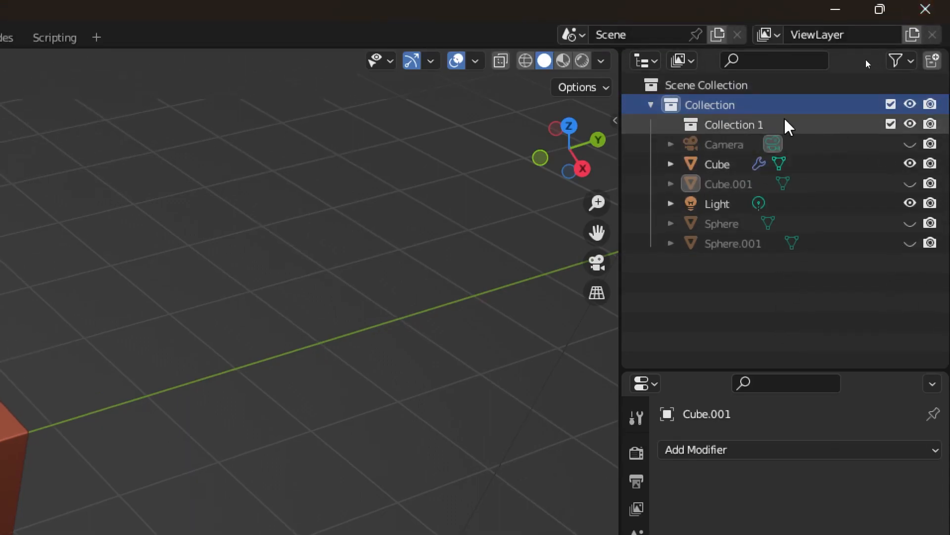
Step: Add another new collection directly under Scene Collection and make Collection 2 the active collection
left_click(733, 125)
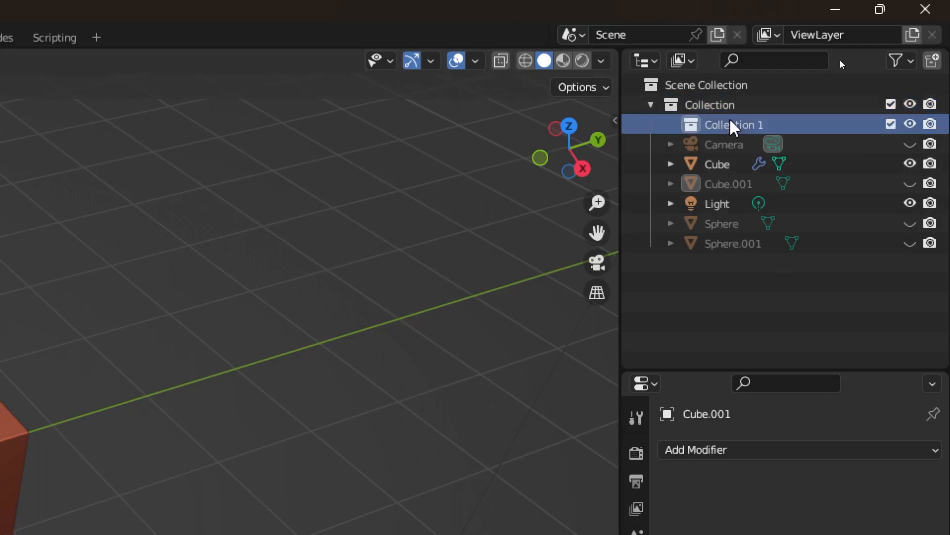
right_click(707, 90)
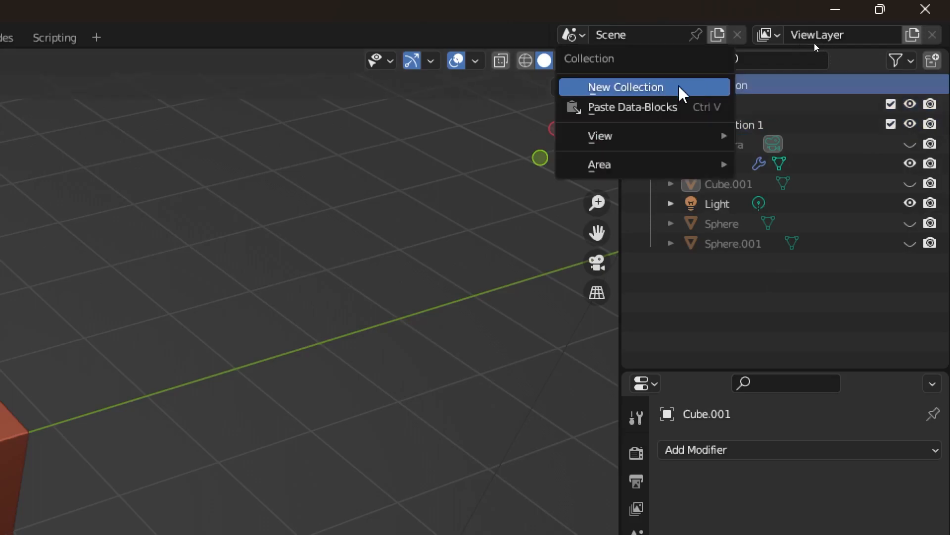
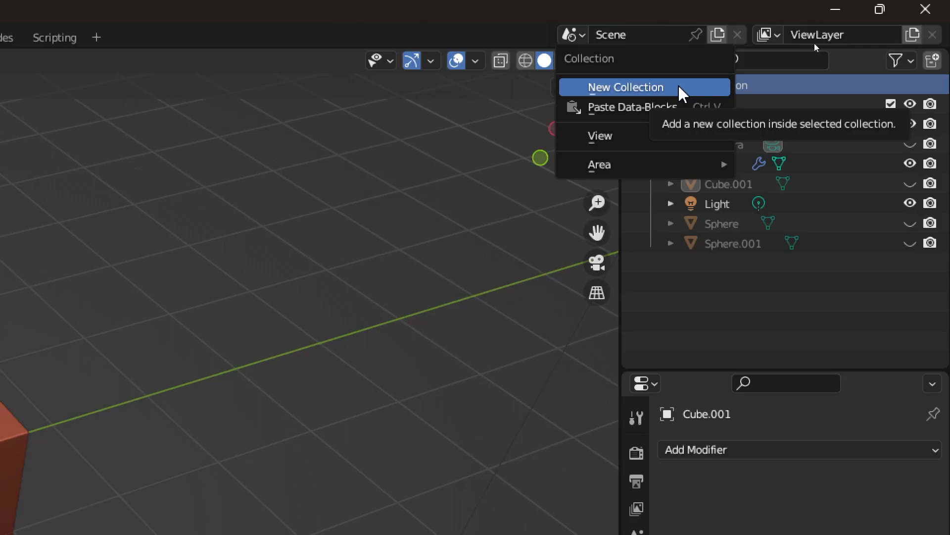
left_click(681, 88)
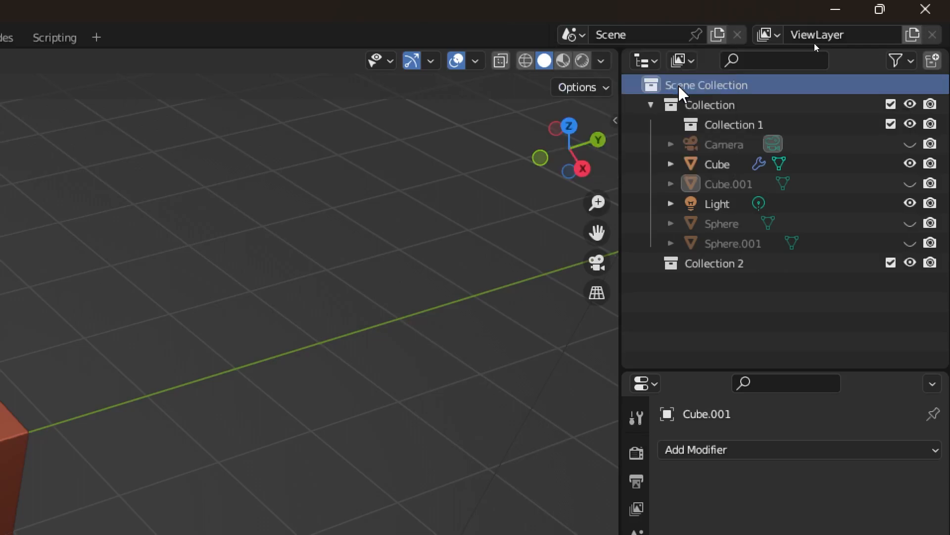
left_click(742, 265)
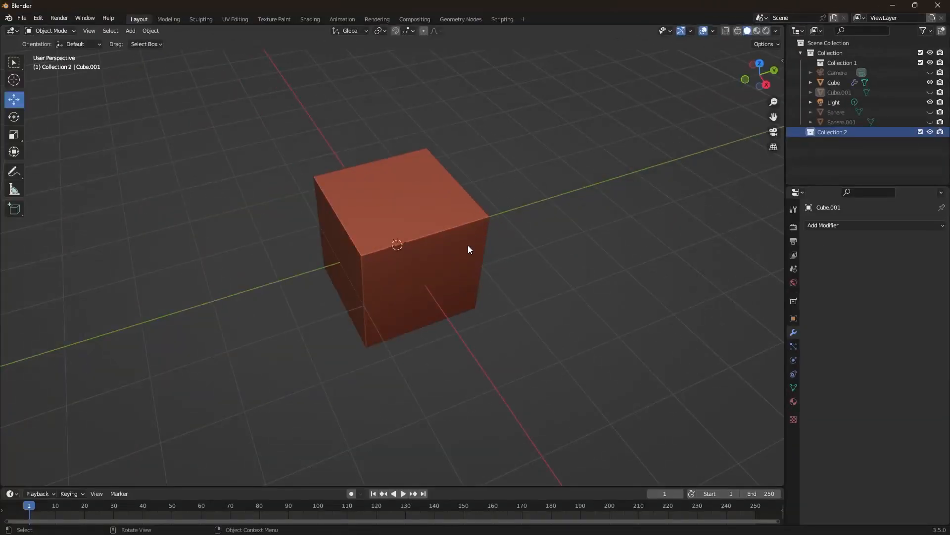
Step: Add a UV sphere to Collection 2 and move it about 0.99 m along X, partly out of the cube
middle_click_drag(468, 245, 486, 242)
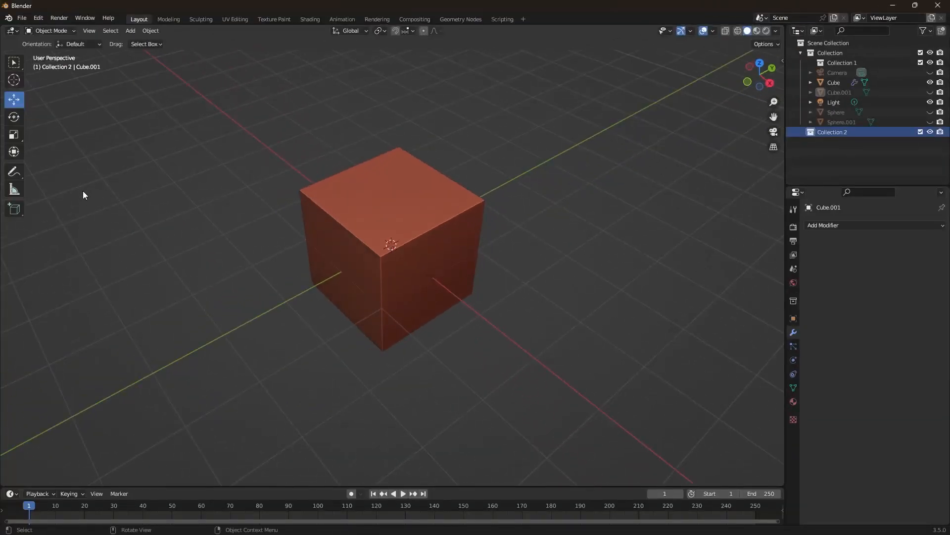
key("shift+a")
key("Escape")
key("shift+a")
mouse_move(153, 201)
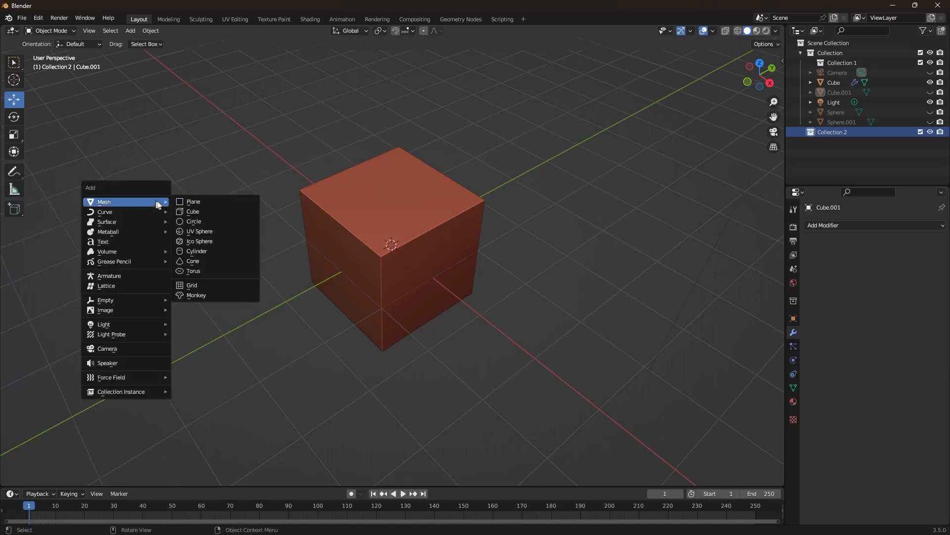
left_click(203, 233)
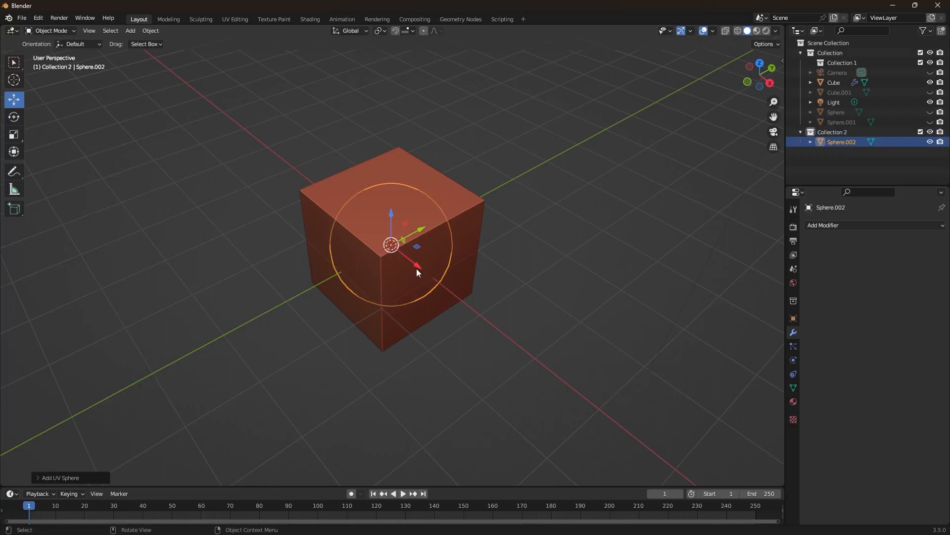
left_click_drag(417, 268, 459, 301)
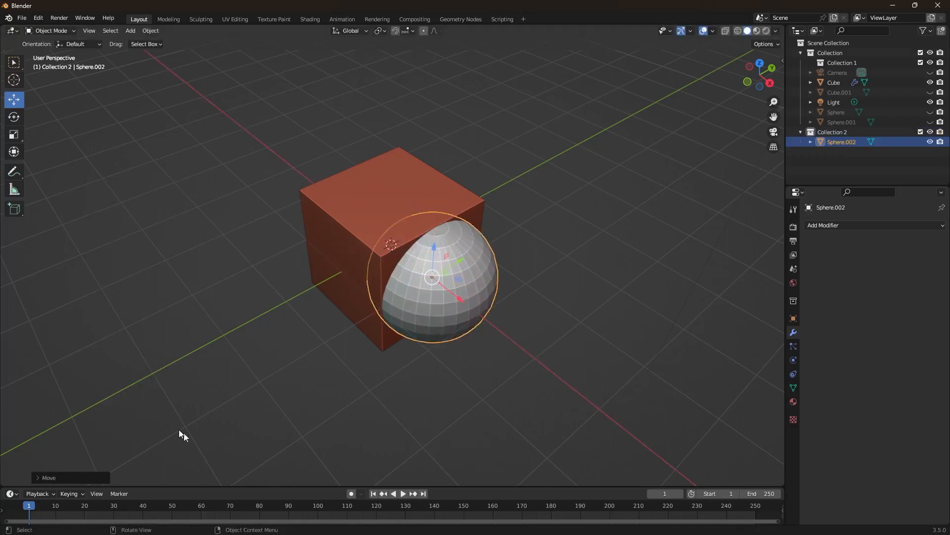
Step: Expand the settings of the last move, then delete the new sphere
left_click(44, 476)
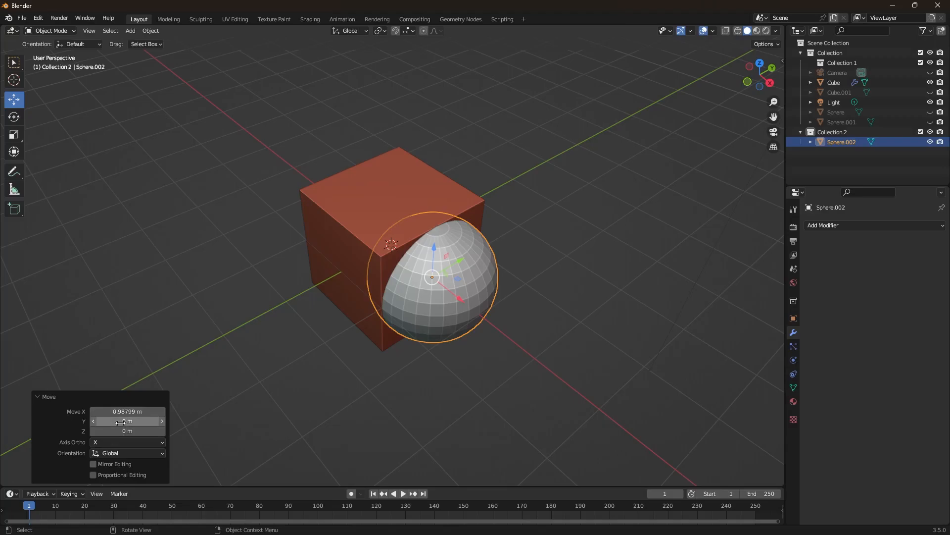
left_click(423, 369)
left_click(480, 286)
key("Delete")
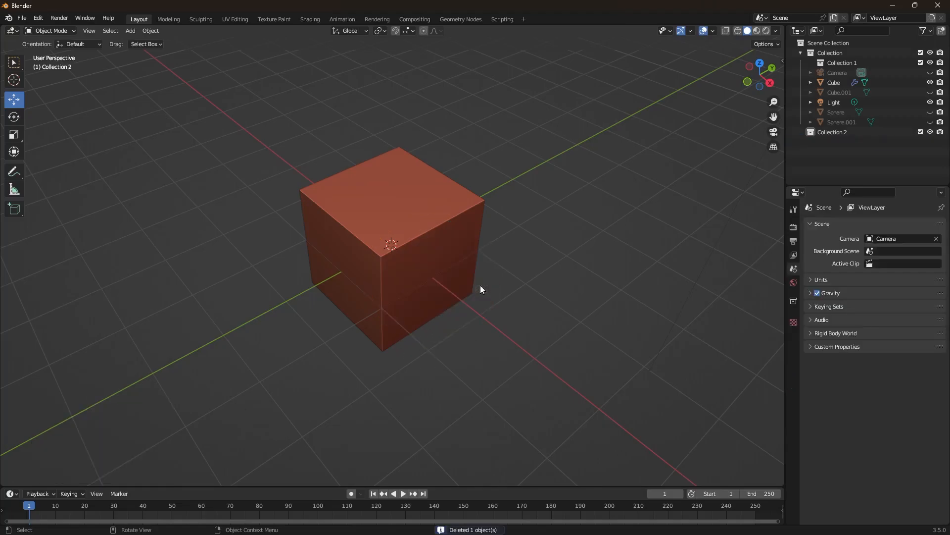
Step: Place the 3D cursor beside the cube and add a UV sphere there with 51 segments and 51 rings
left_click(13, 79)
left_click(252, 269)
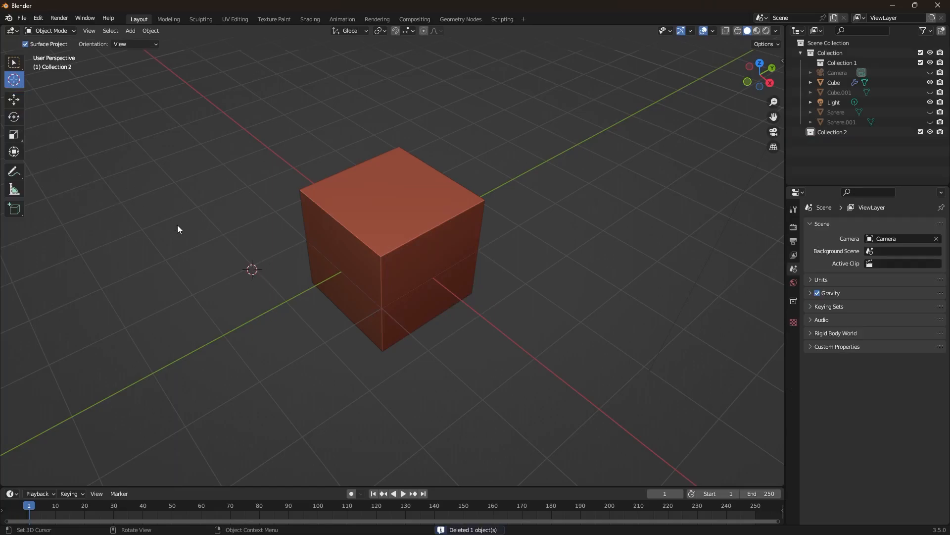
key("shift+a")
mouse_move(170, 233)
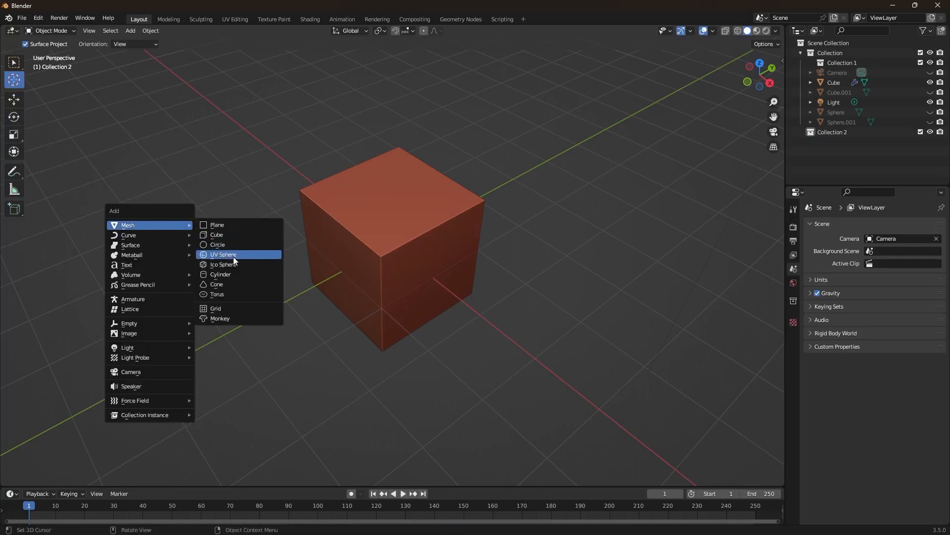
left_click(233, 257)
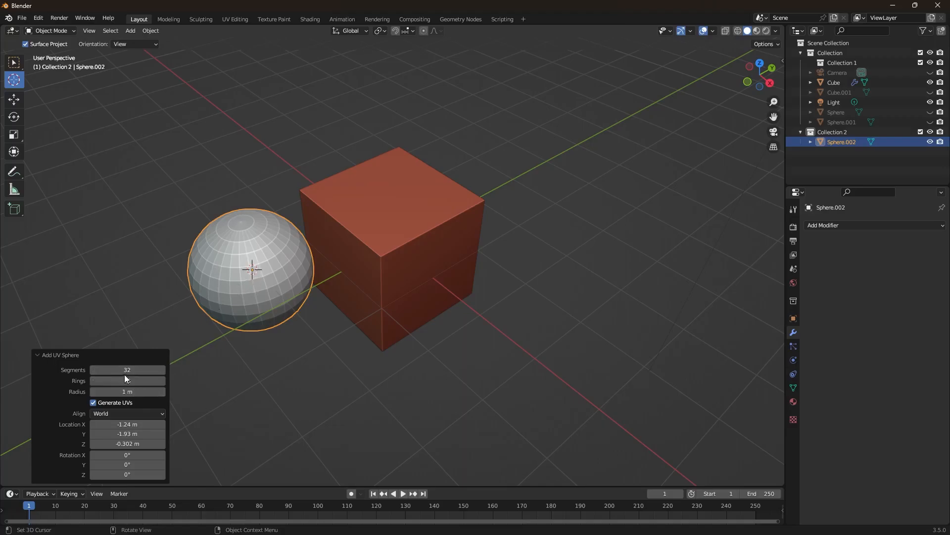
left_click_drag(125, 370, 375, 239)
left_click_drag(123, 380, 383, 252)
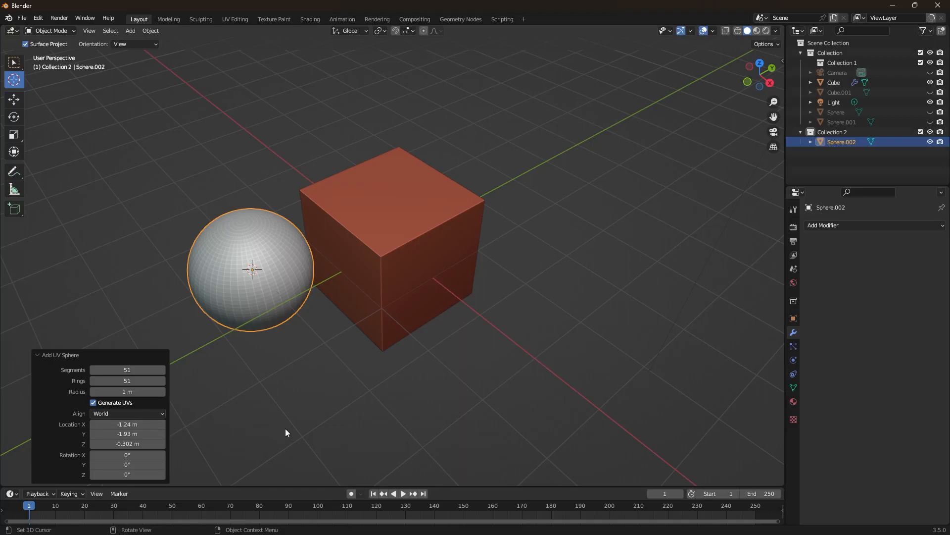
Step: Place the 3D cursor in the empty area below the sphere, return it near the sphere's centre, and deselect the sphere
left_click(275, 412)
left_click(13, 62)
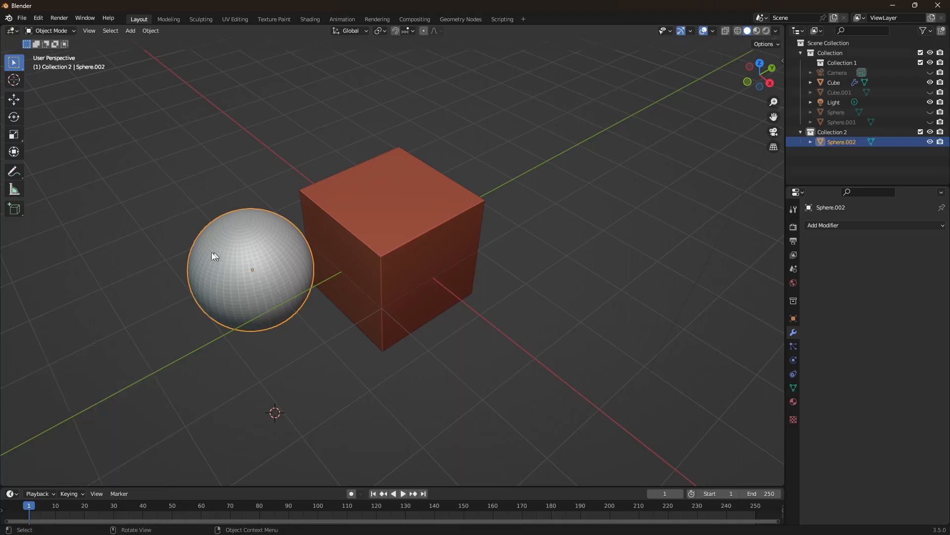
left_click(13, 79)
left_click(252, 271)
key("w")
left_click(204, 161)
Step: Apply smooth shading to Sphere.002 and deselect it
right_click(251, 245)
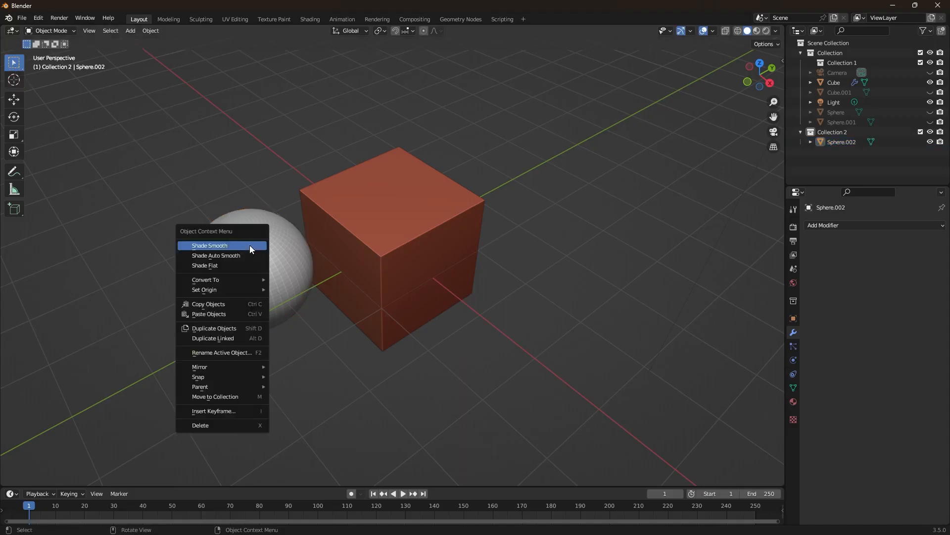
left_click(283, 257)
scroll(265, 260, "up", 3)
right_click(169, 235)
left_click(169, 235)
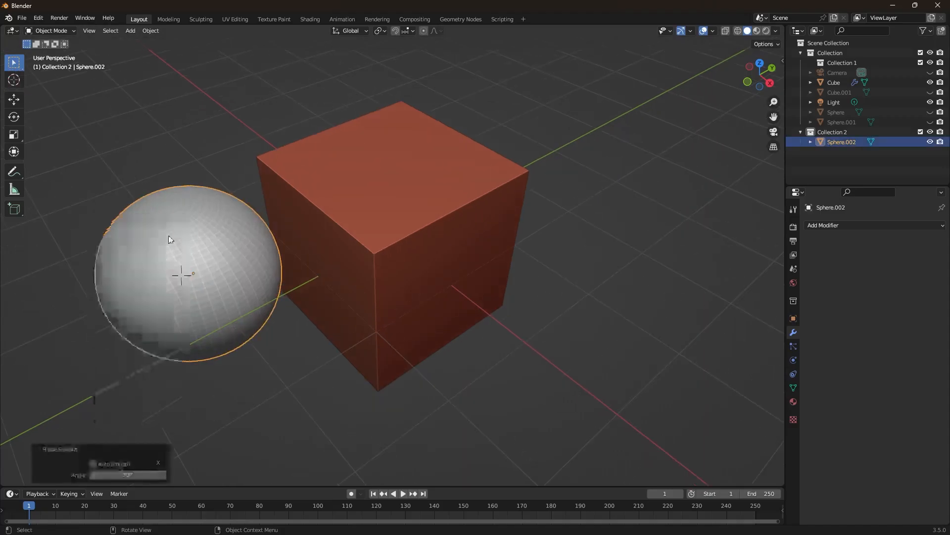
left_click(176, 149)
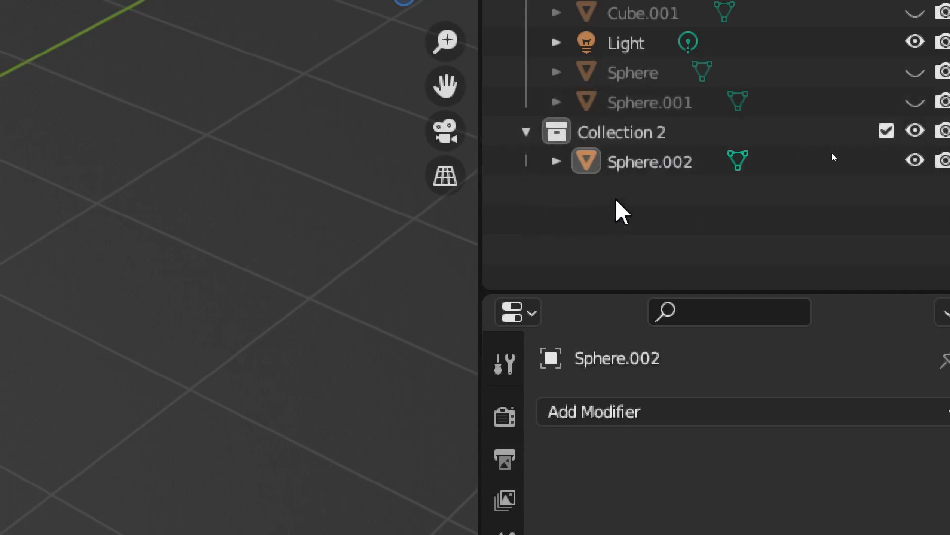
Step: Collapse and expand Collection 2, then exclude it from the view layer and include it again
left_click(594, 139)
left_click(529, 135)
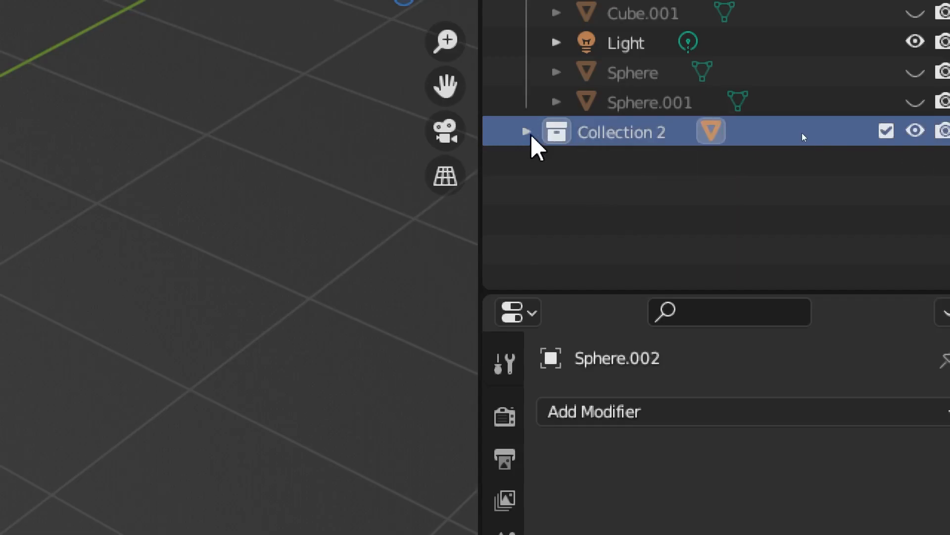
left_click(529, 135)
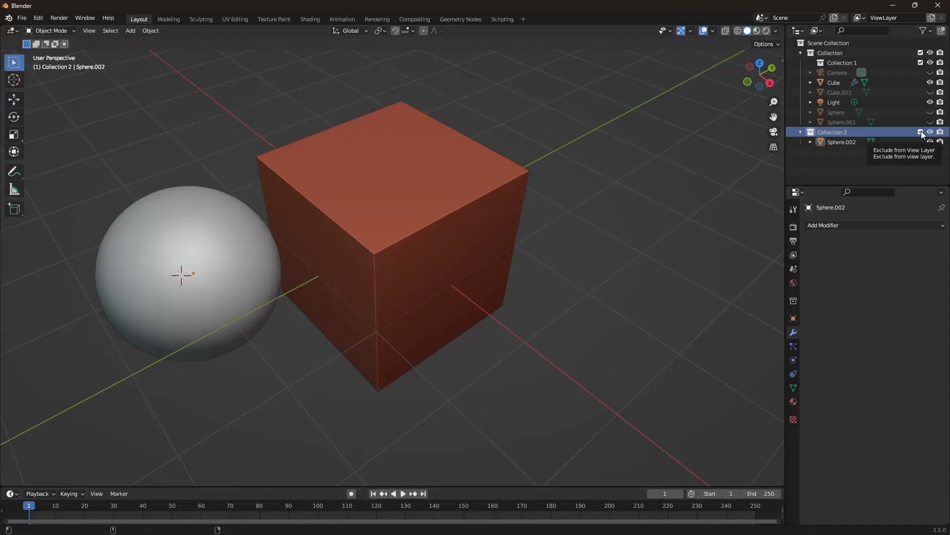
left_click(861, 130)
left_click(862, 131)
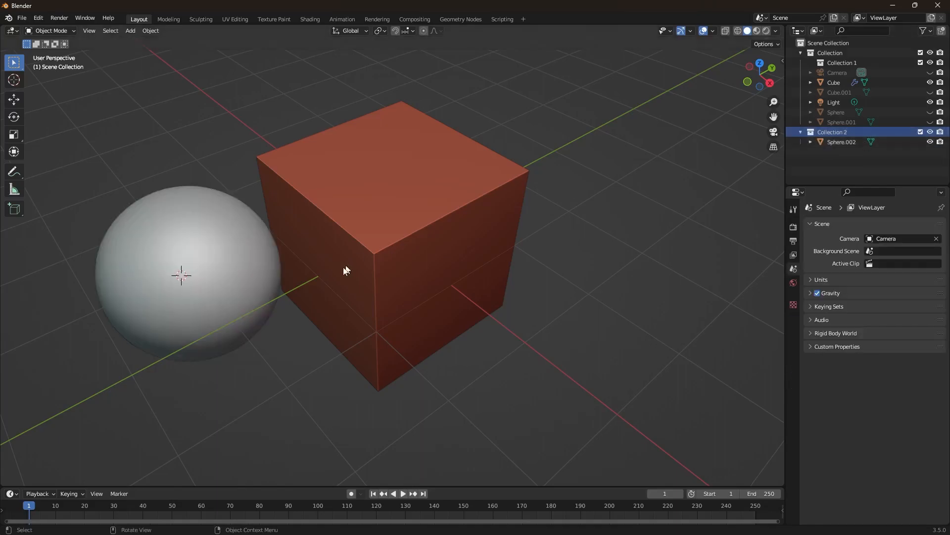
Step: Scale Sphere.002 down uniformly to about 0.239
left_click(248, 286)
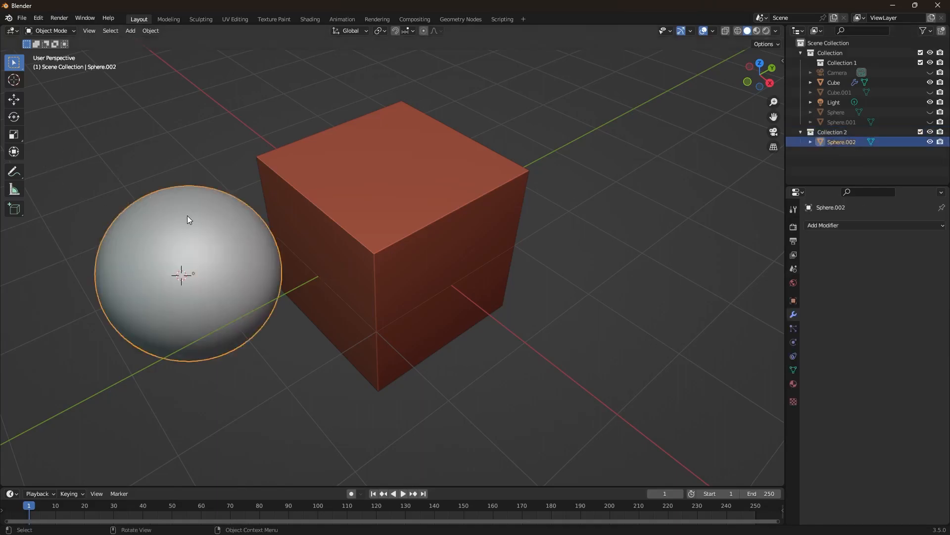
key("s")
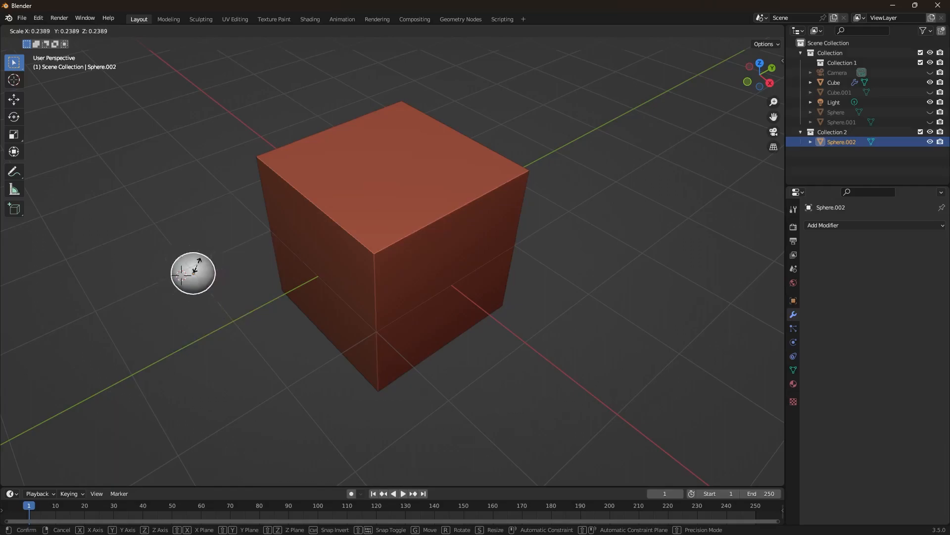
left_click(197, 265)
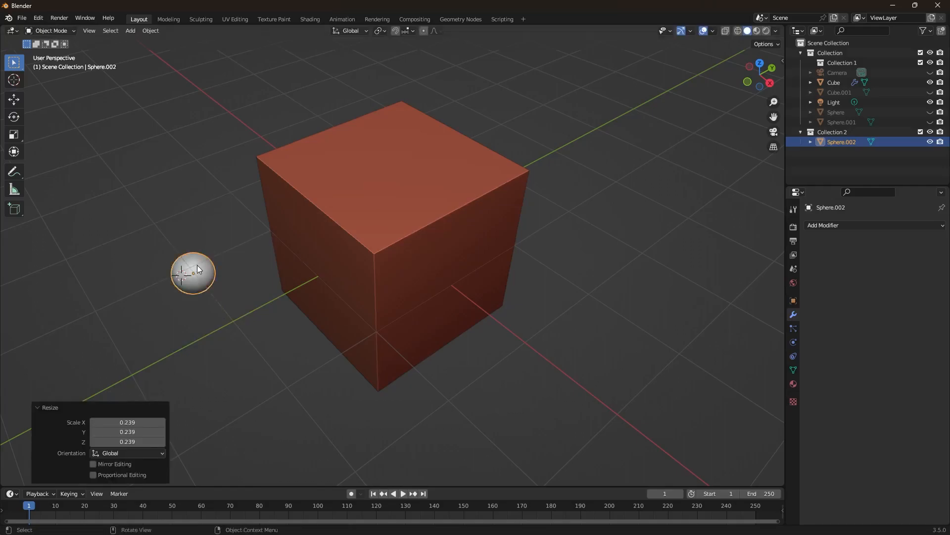
Step: Move the small sphere onto the cube's top face so that its upper half sticks out
left_click(18, 102)
left_click_drag(232, 260, 398, 81)
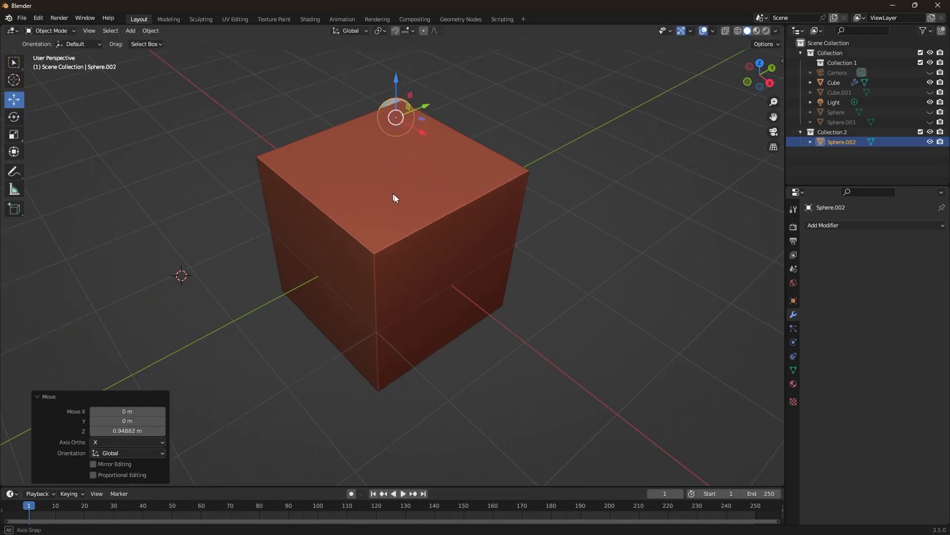
middle_click_drag(393, 192, 399, 141)
left_click_drag(384, 111, 451, 143)
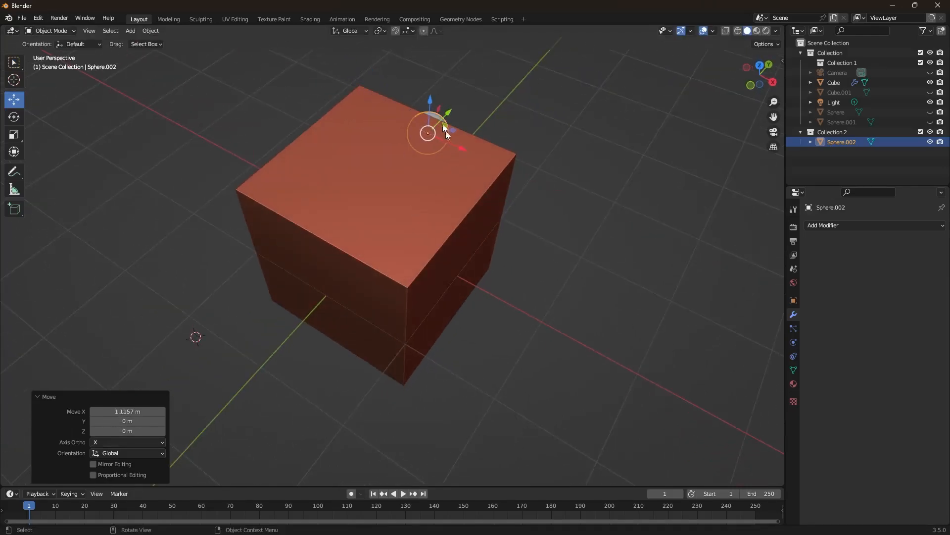
left_click_drag(448, 110, 354, 155)
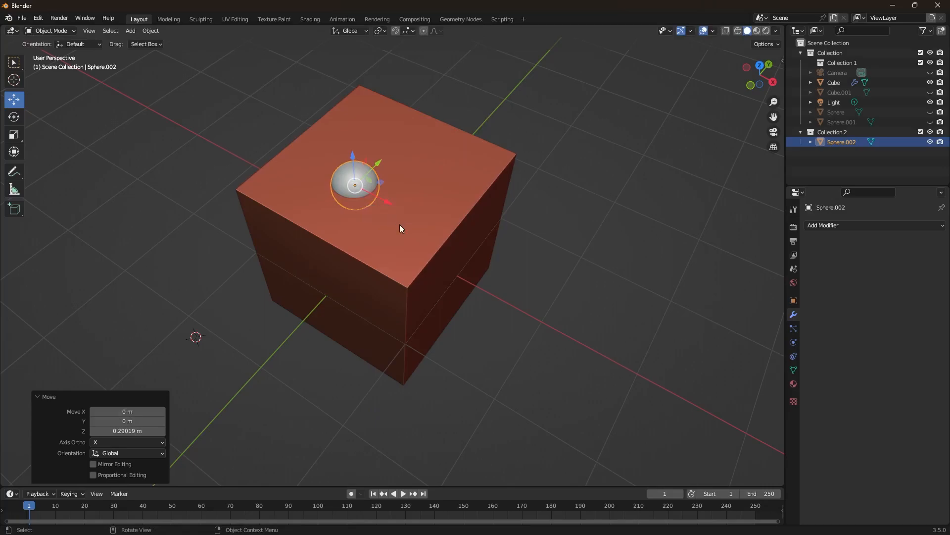
Step: Move the small sphere along X and Y to roughly the centre of the cube's top face
key("grave")
left_click(397, 170)
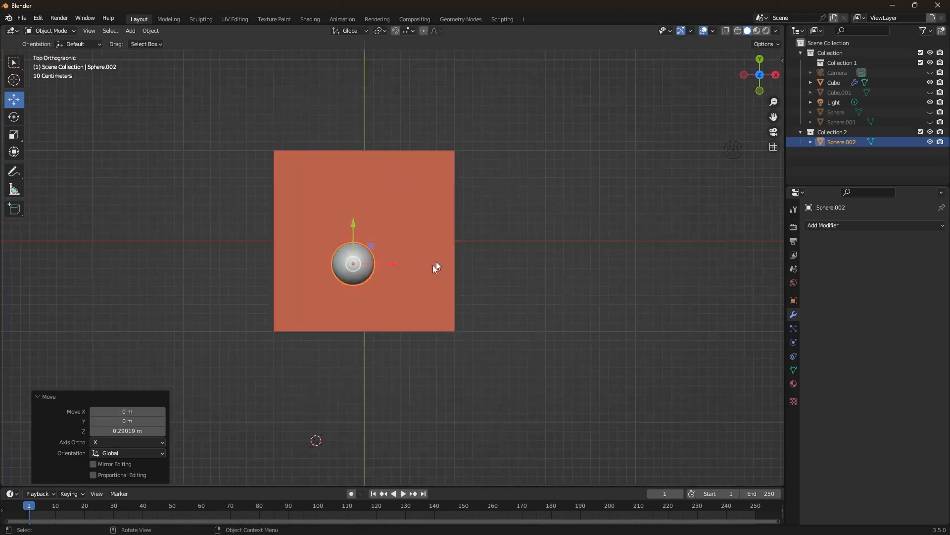
left_click_drag(394, 263, 410, 265)
left_click_drag(369, 221, 360, 198)
left_click_drag(406, 239, 400, 239)
middle_click_drag(448, 295, 402, 222)
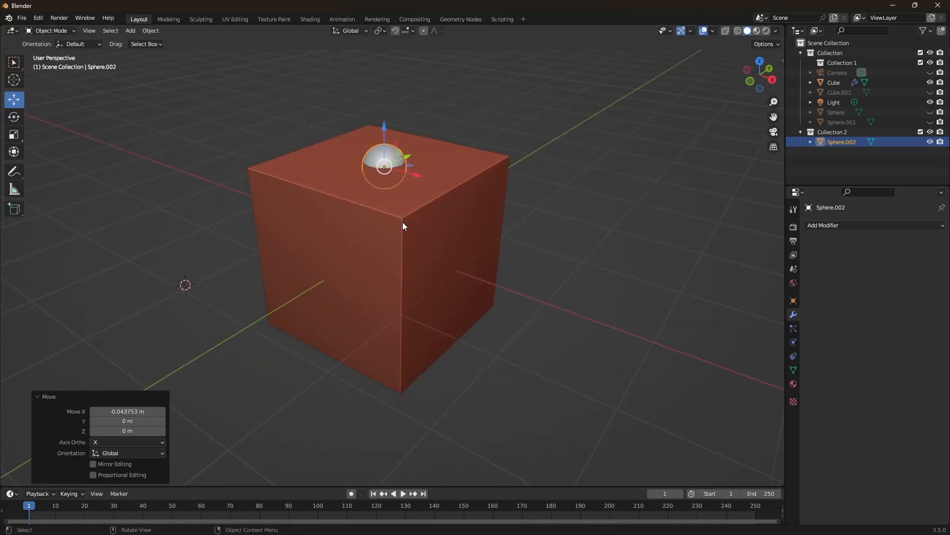
Step: Raise the sphere until its centre is level with the cube's top face and shift it about -0.035 m along Y
key("grave")
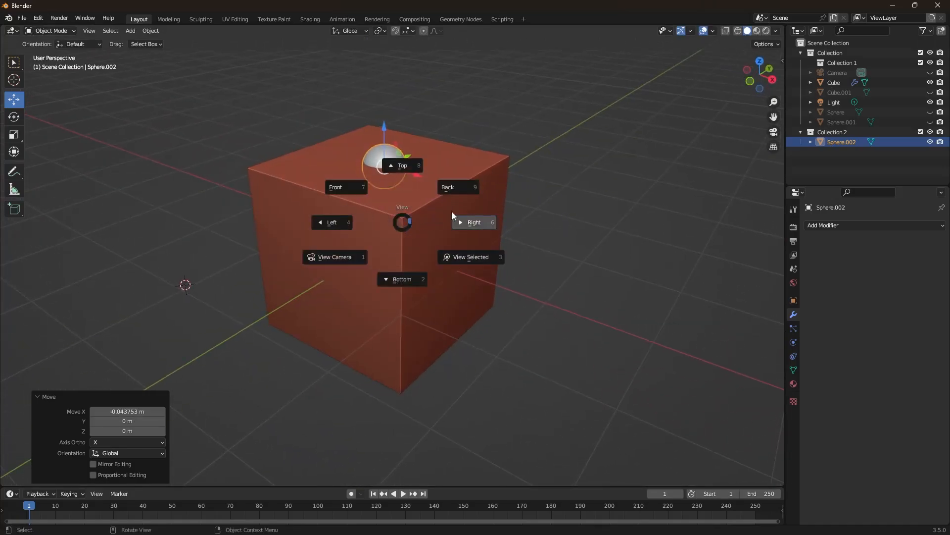
left_click(472, 223)
scroll(417, 188, "up", 3)
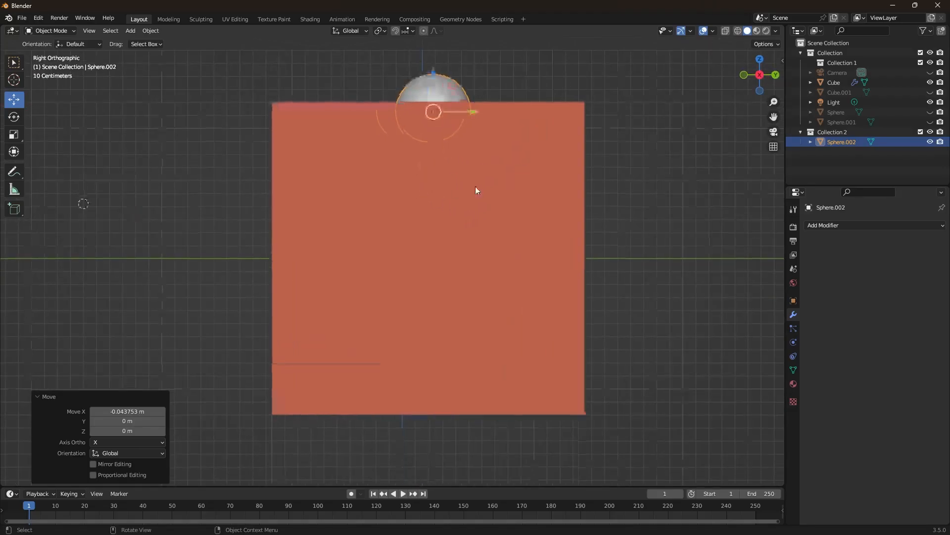
left_click_drag(433, 72, 438, 56)
left_click_drag(474, 103, 463, 149)
middle_click_drag(440, 204, 448, 280)
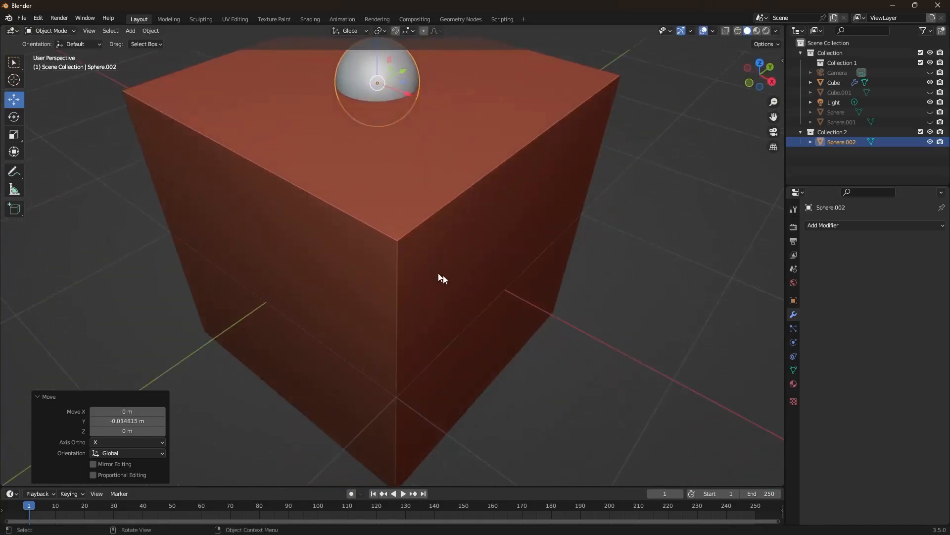
scroll(404, 260, "down", 3)
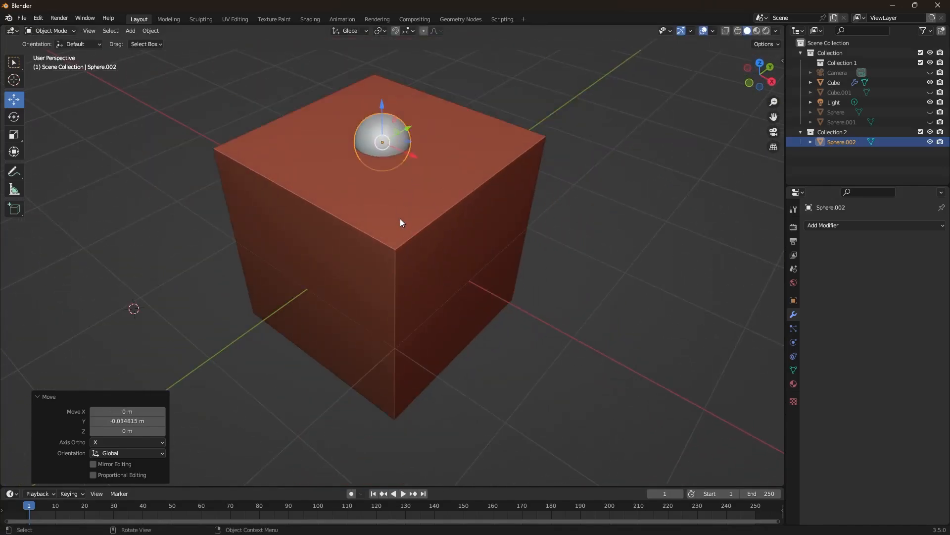
Step: Duplicate the sphere to a corner of the top face, about -0.62 m in X and -0.59 m in Y, then raise the copy about 0.05 m
key("shift+d")
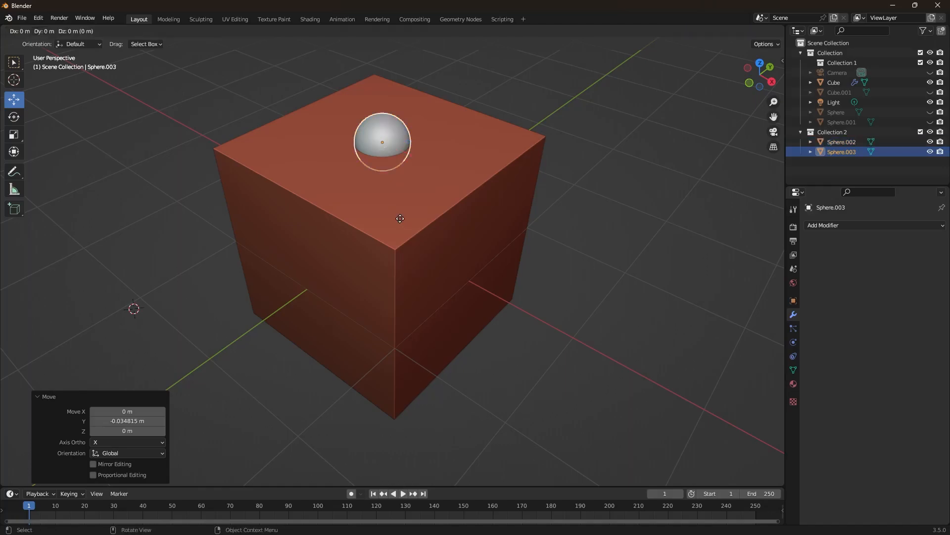
left_click(299, 226)
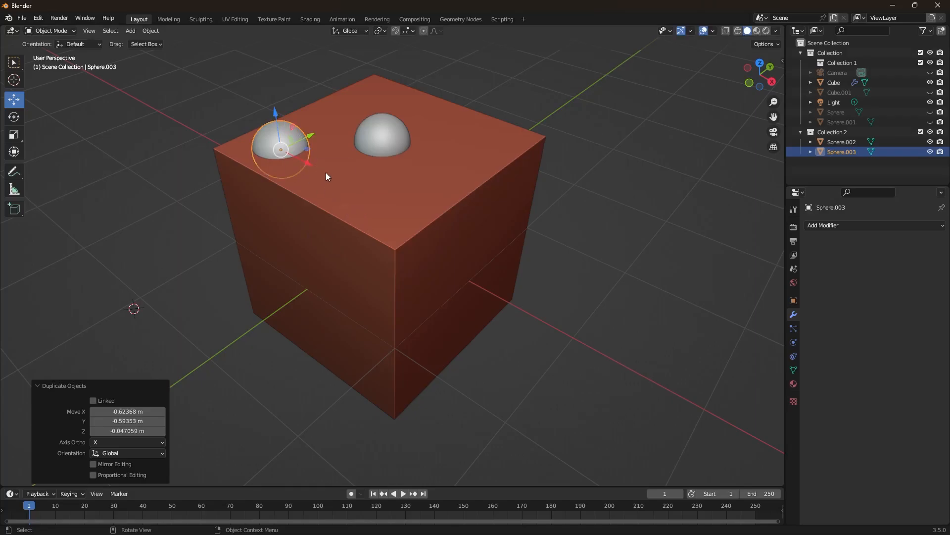
key("grave")
left_click(268, 138)
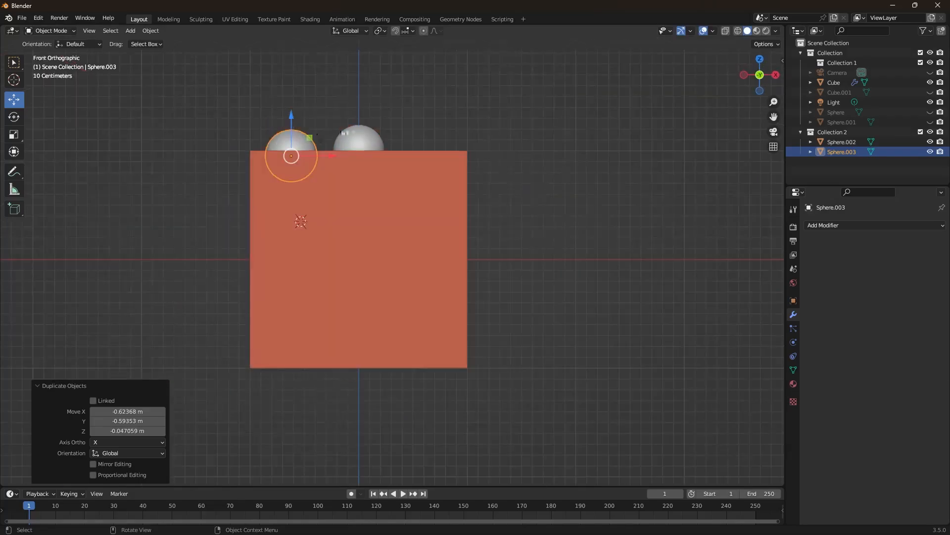
left_click_drag(292, 116, 292, 108)
Step: Duplicate the corner sphere about 1.24 m along X to the adjacent corner of the top face
key("shift+d")
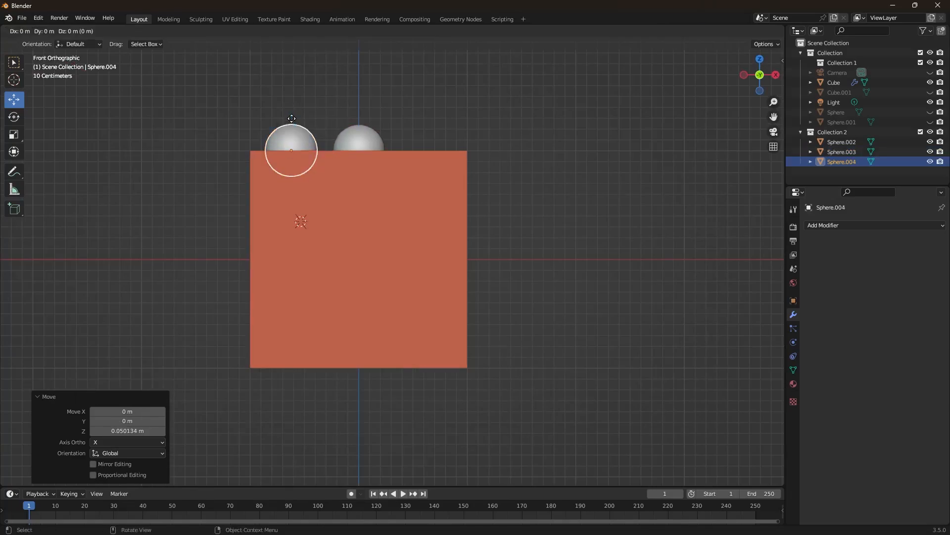
key("x")
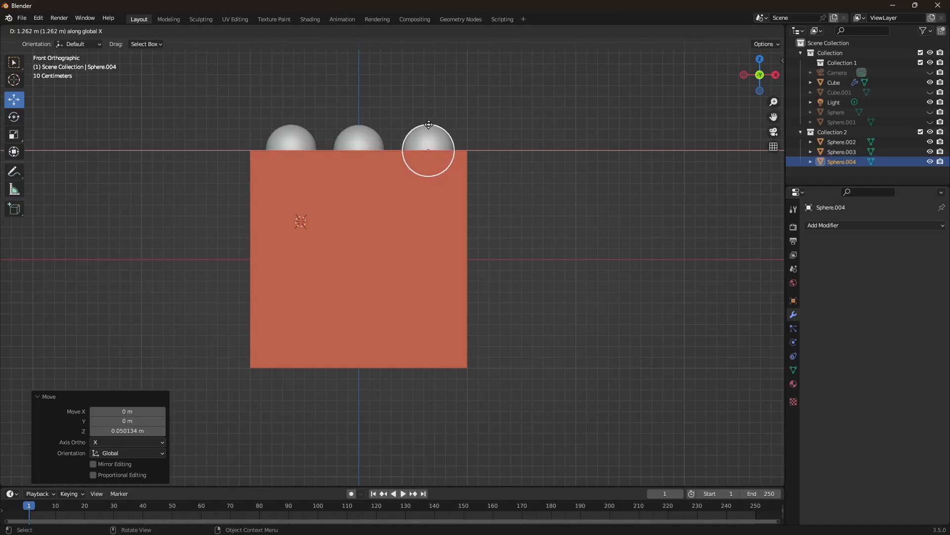
left_click(429, 124)
middle_click_drag(440, 182, 442, 265)
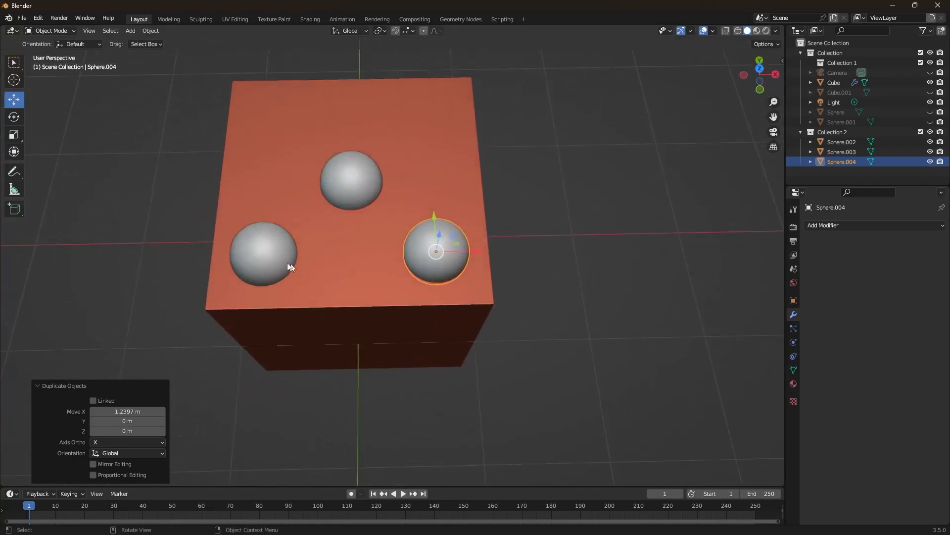
Step: Duplicate the two corner spheres together along Y to the two remaining corners of the cube's top face
left_click(264, 254, "shift")
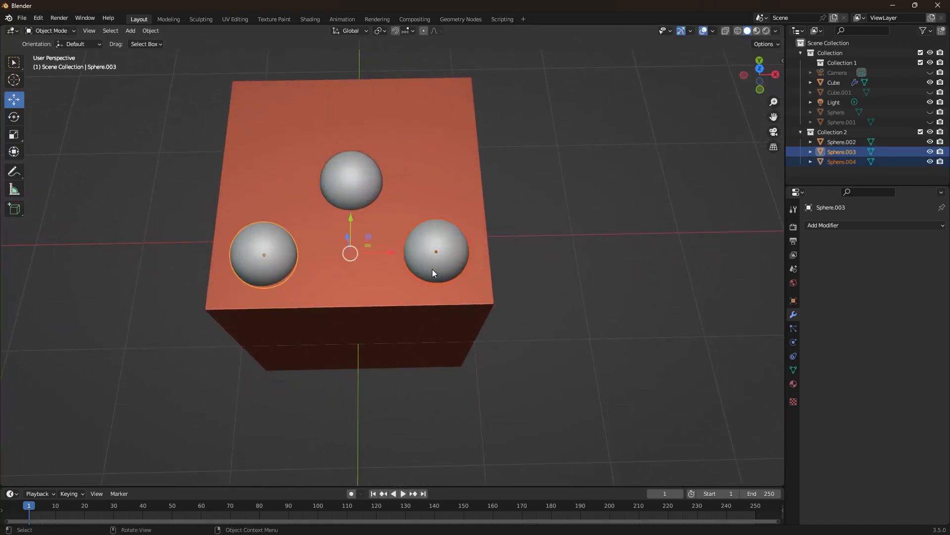
middle_click_drag(480, 246, 444, 229)
key("shift+d")
key("x")
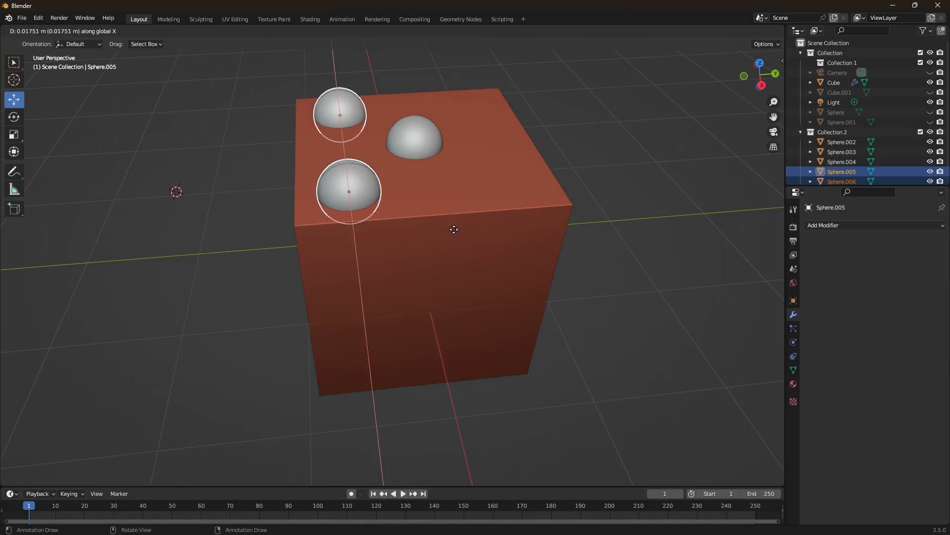
key("y")
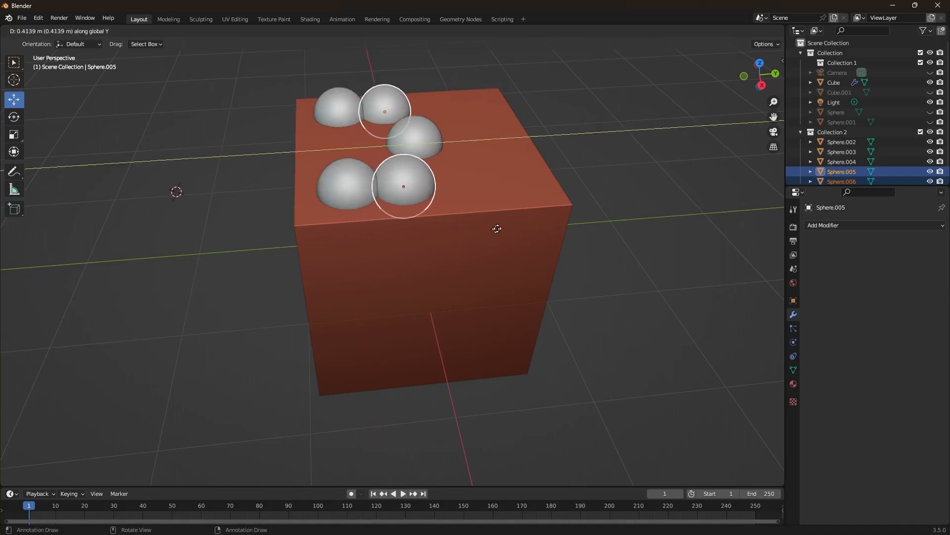
left_click(589, 214)
middle_click_drag(465, 266, 530, 271)
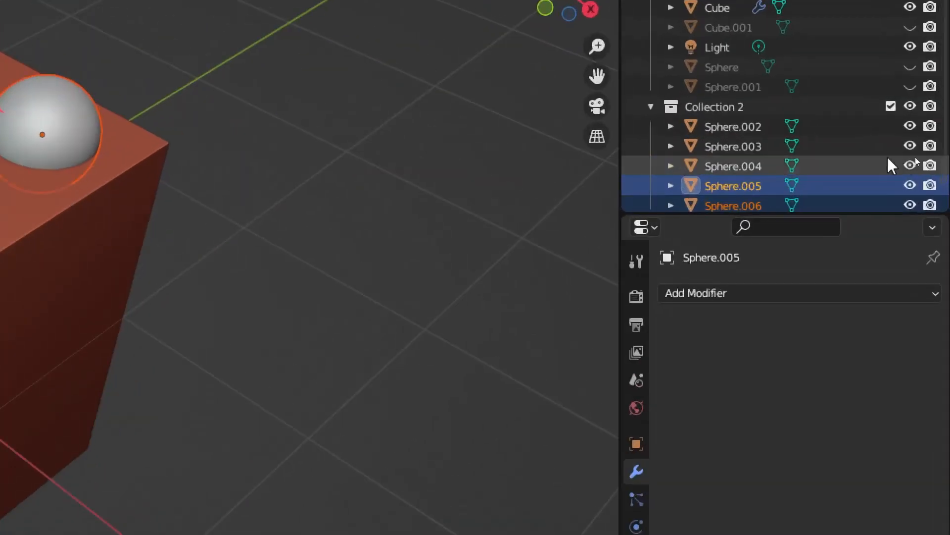
Step: Go through Sphere.002 to Sphere.006 one by one in the Outliner and select their parent, Collection 2
scroll(842, 154, "down", 1)
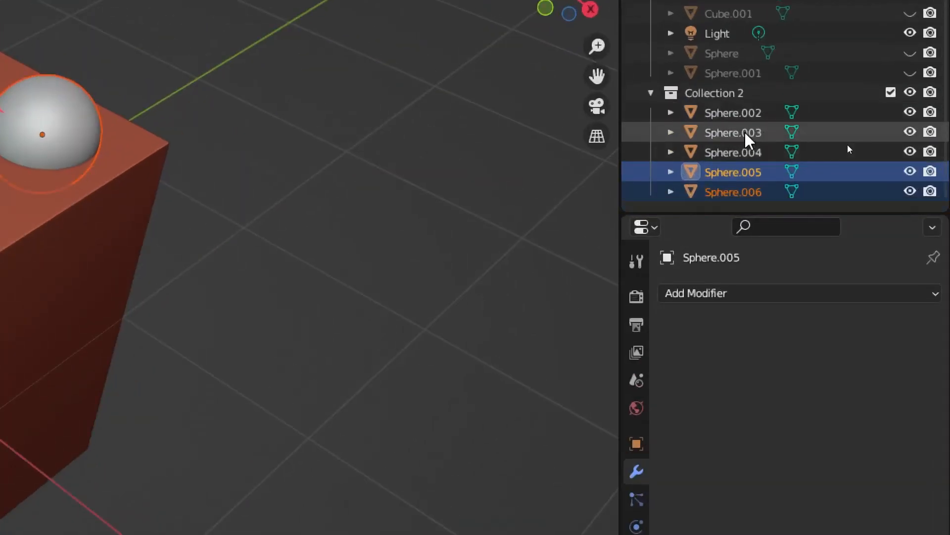
left_click(745, 119)
left_click(745, 133)
left_click(748, 153)
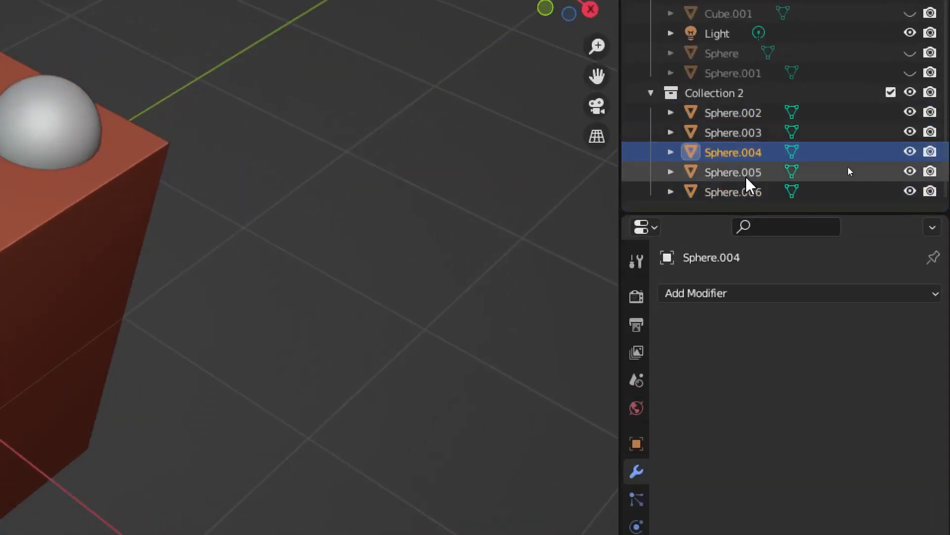
left_click(757, 172)
left_click(772, 192)
left_click(704, 93)
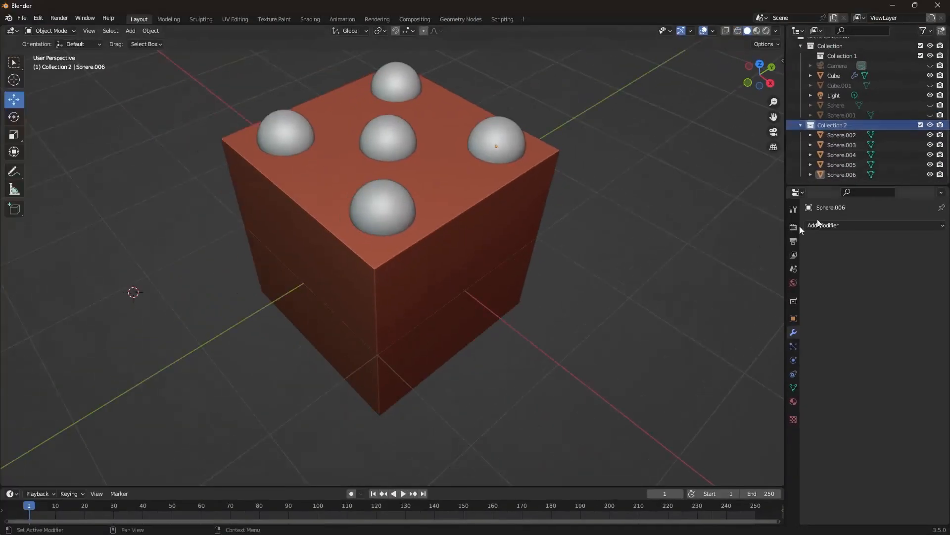
Step: Select the cube and collapse its Boolean, Boolean.001 and Boolean.002 modifiers
left_click(452, 229)
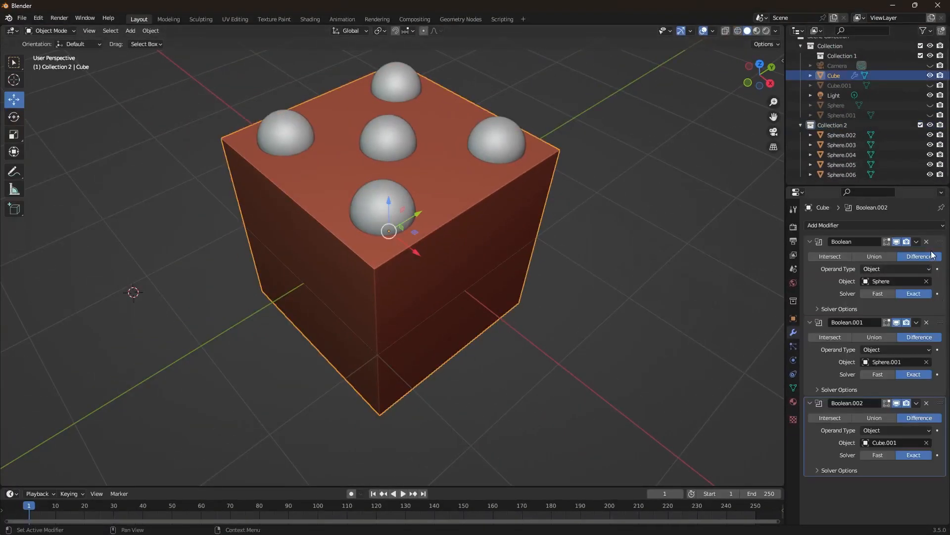
left_click(808, 241)
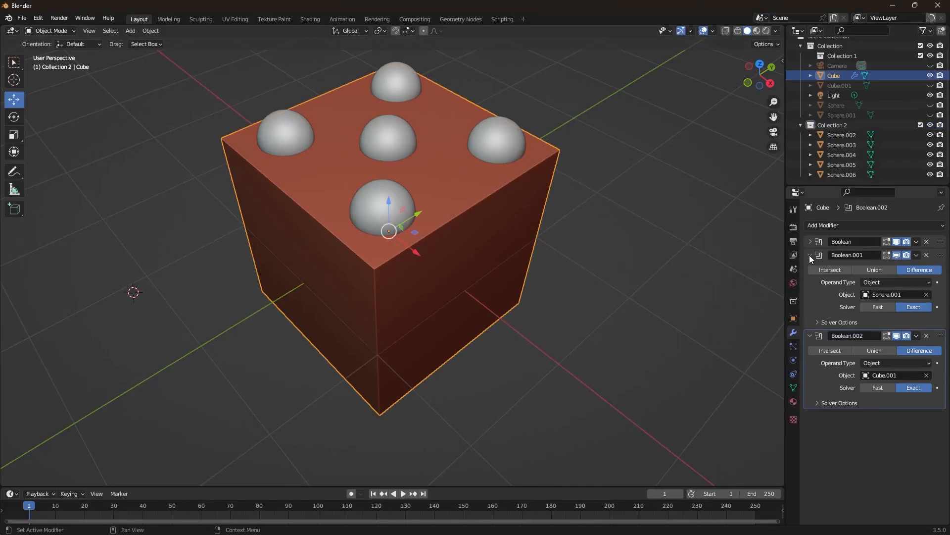
left_click(809, 254)
left_click(810, 266)
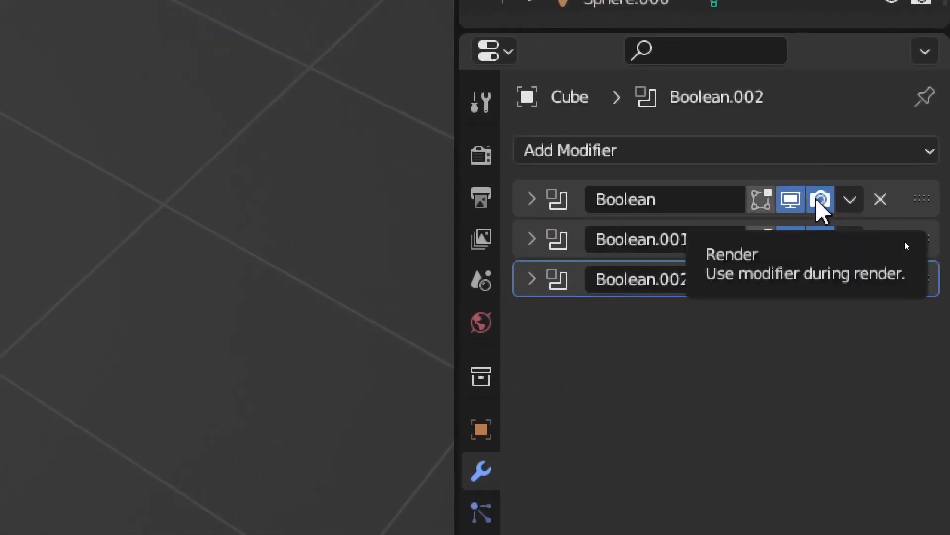
Step: Disable the viewport and render display of the cube's three existing Boolean modifiers
left_click(795, 201)
left_click(795, 240)
left_click(794, 281)
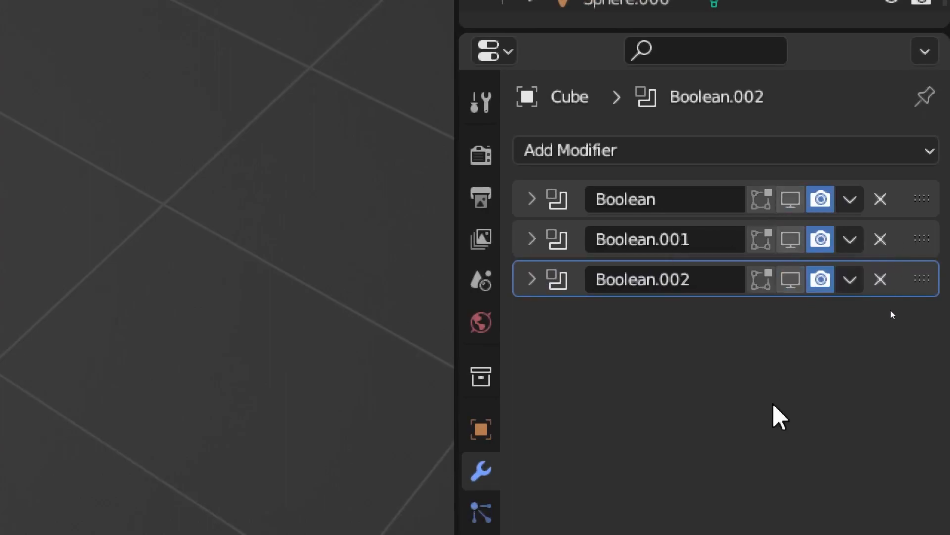
left_click(821, 280)
left_click(821, 240)
left_click(821, 200)
left_click(790, 200)
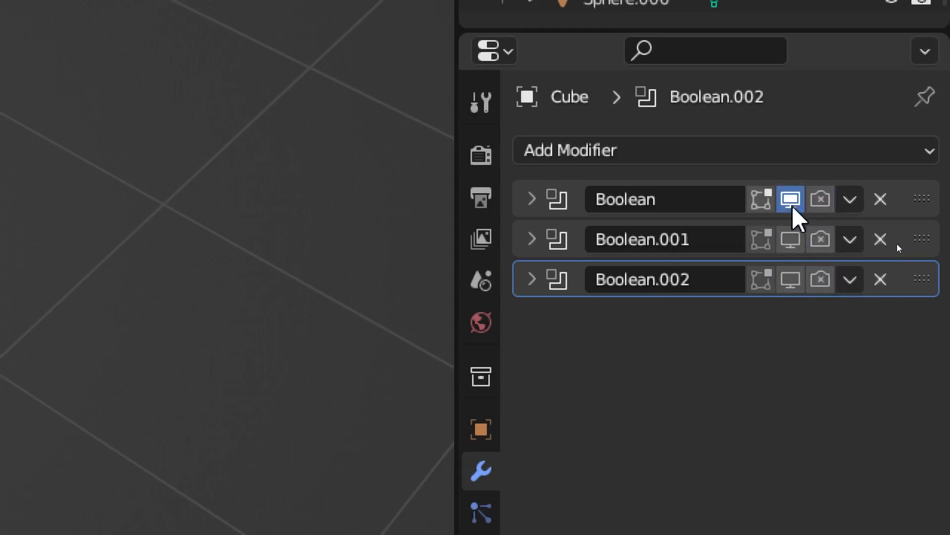
left_click(792, 204)
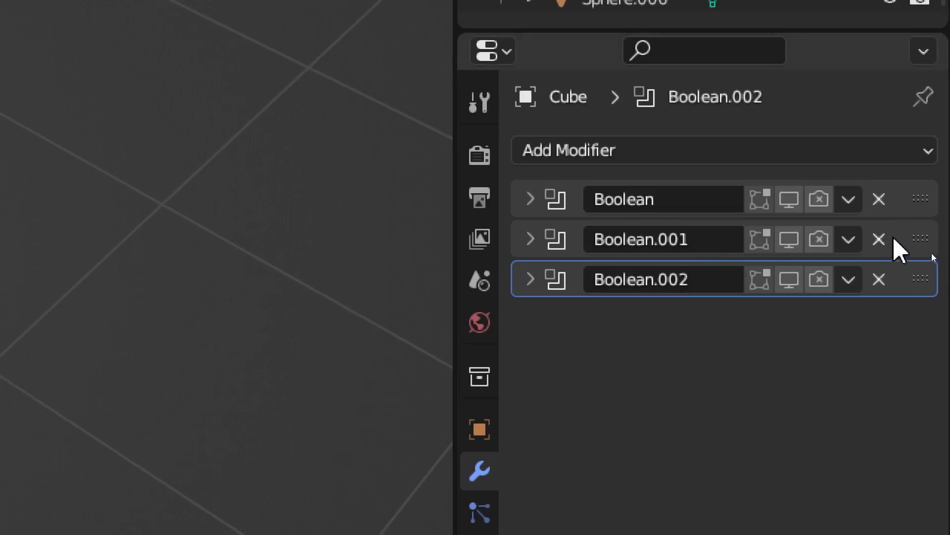
left_click_drag(914, 275, 908, 302)
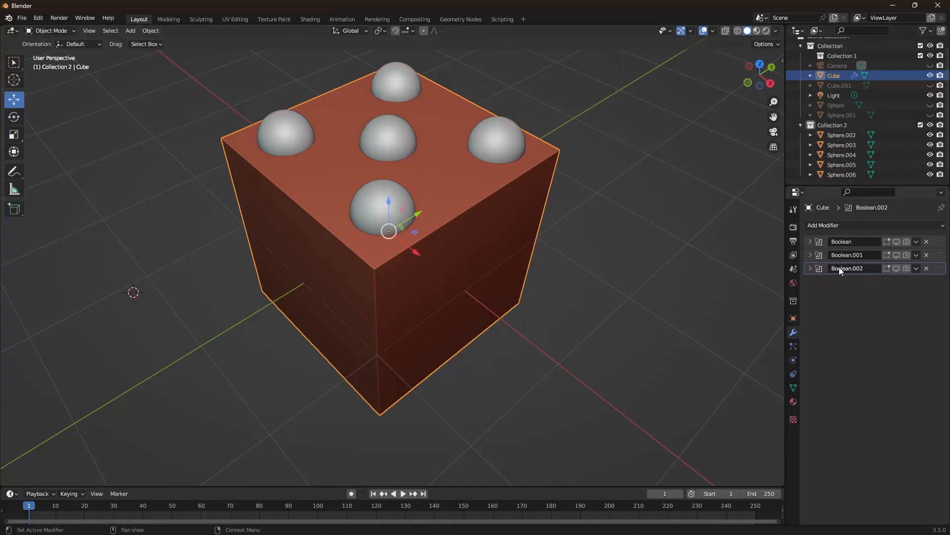
Step: Add a Boolean modifier to the cube with operand type Collection and Collection 2 as the cutter
left_click(653, 271)
left_click(492, 252)
left_click(885, 227)
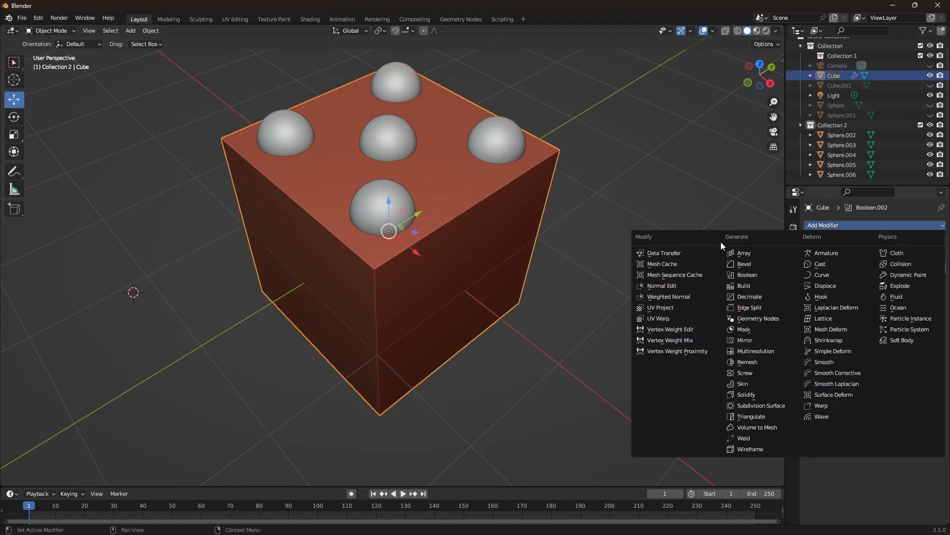
left_click(747, 275)
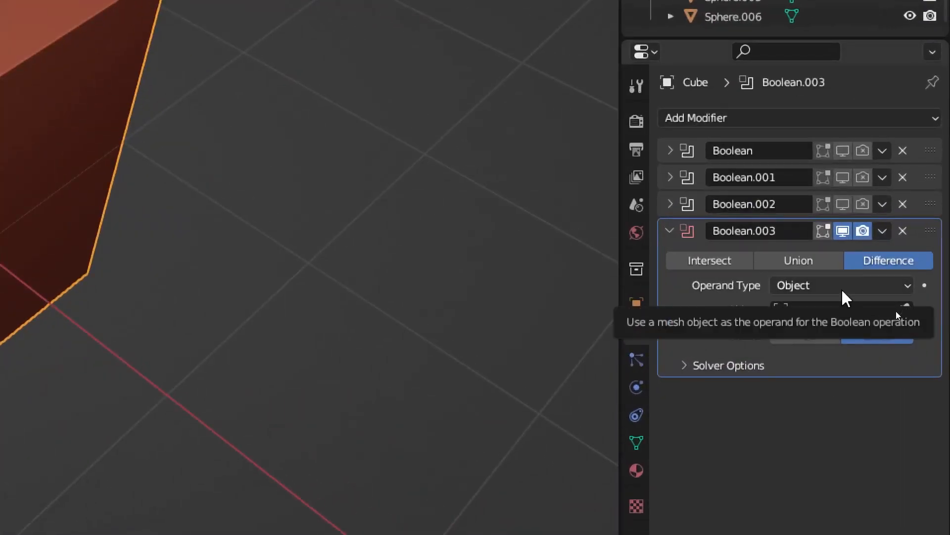
left_click(843, 290)
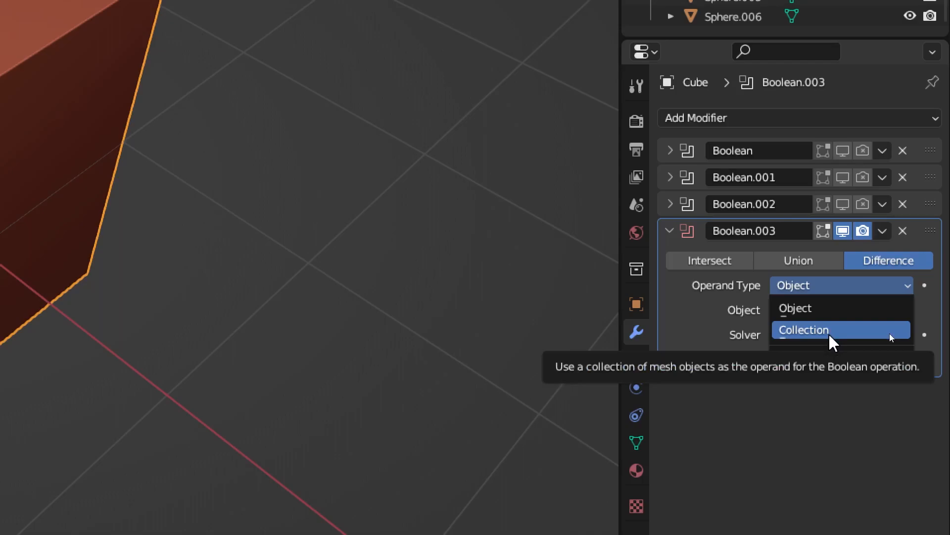
left_click(830, 331)
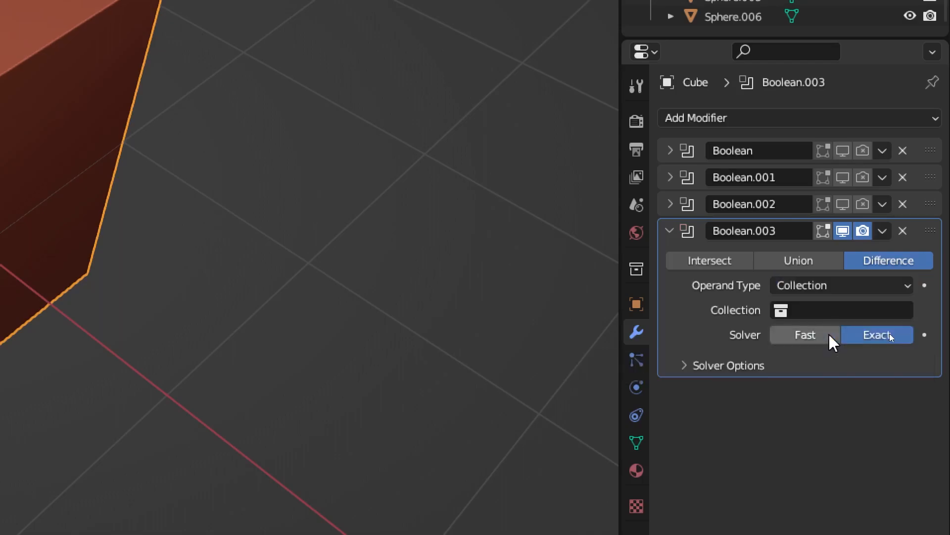
left_click(783, 318)
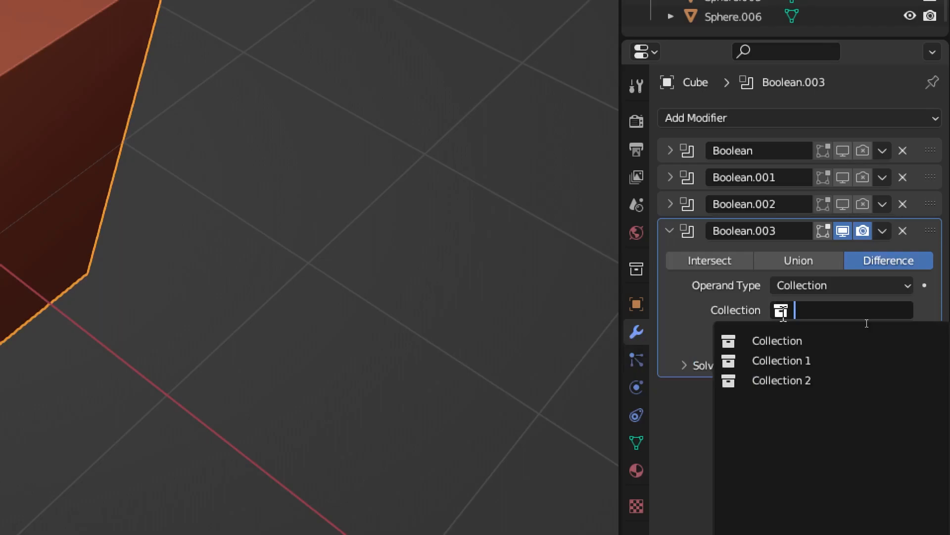
left_click(795, 382)
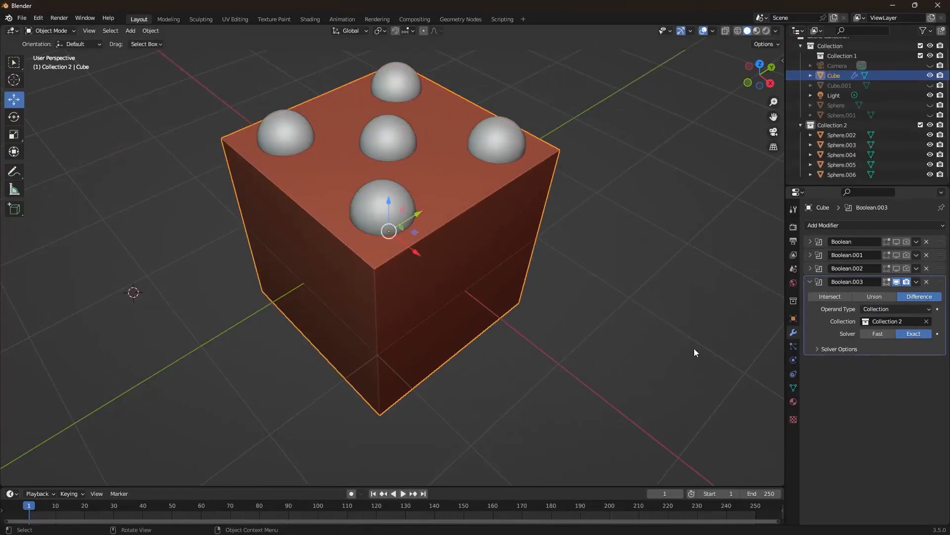
Step: Try to set the viewport display of Collection 2 to Wire, and undo the change
left_click(842, 125)
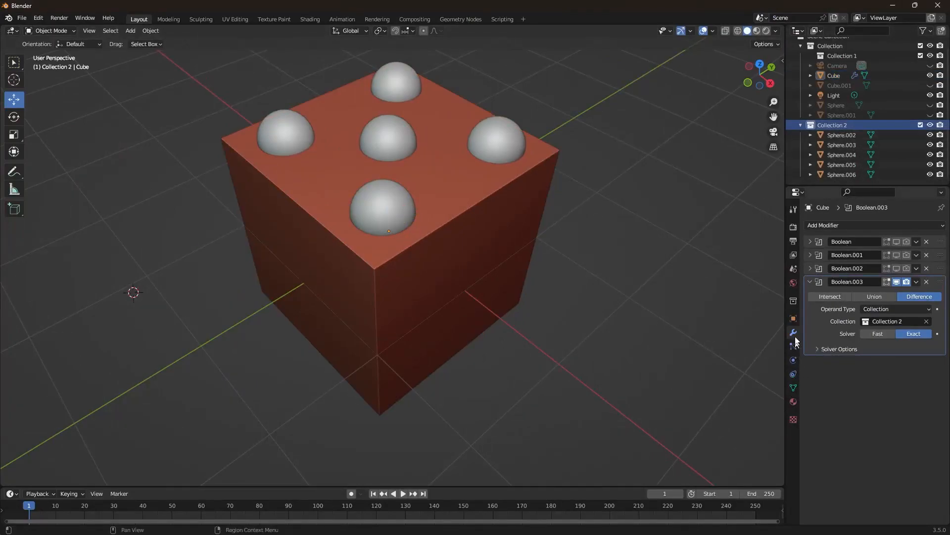
left_click(794, 318)
scroll(853, 414, "down", 3)
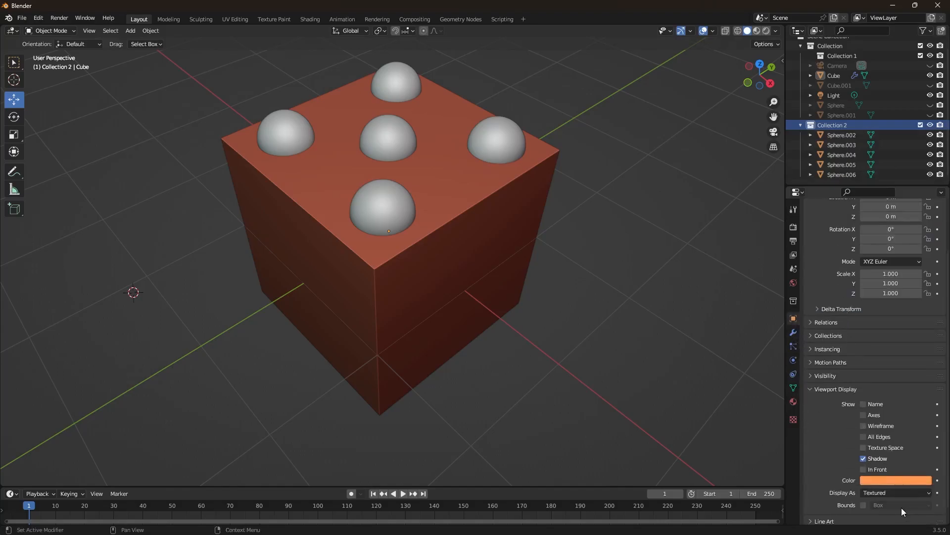
left_click(885, 492)
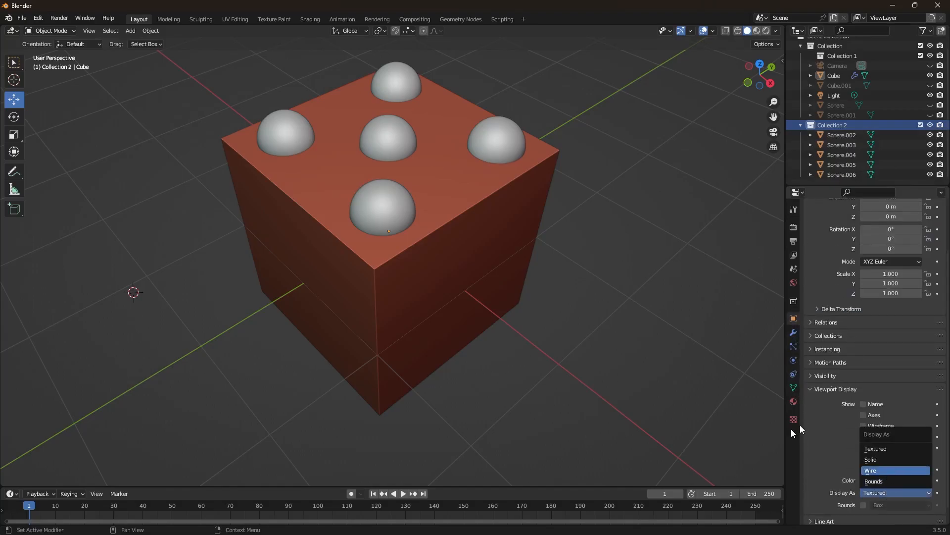
key("Return")
key("ctrl")
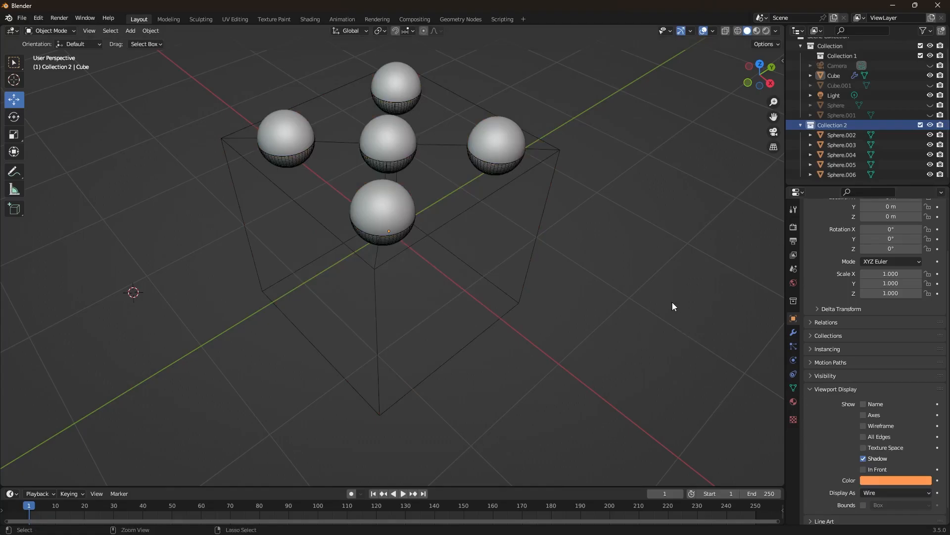
key("ctrl+z")
Step: Select the five spheres with Sphere.004 as the active one and set its viewport display to Wire
left_click(480, 150)
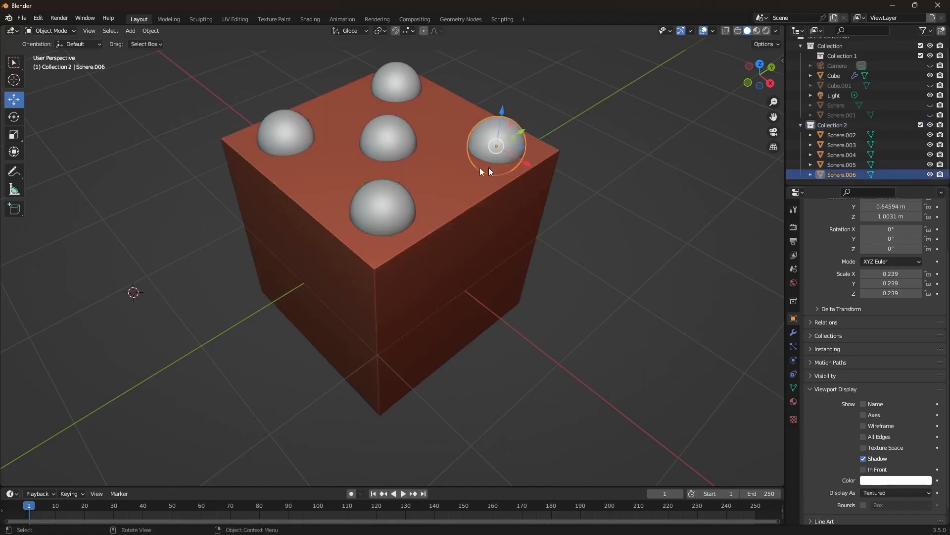
left_click(391, 151, "shift")
left_click(404, 82, "shift")
left_click(309, 128, "shift")
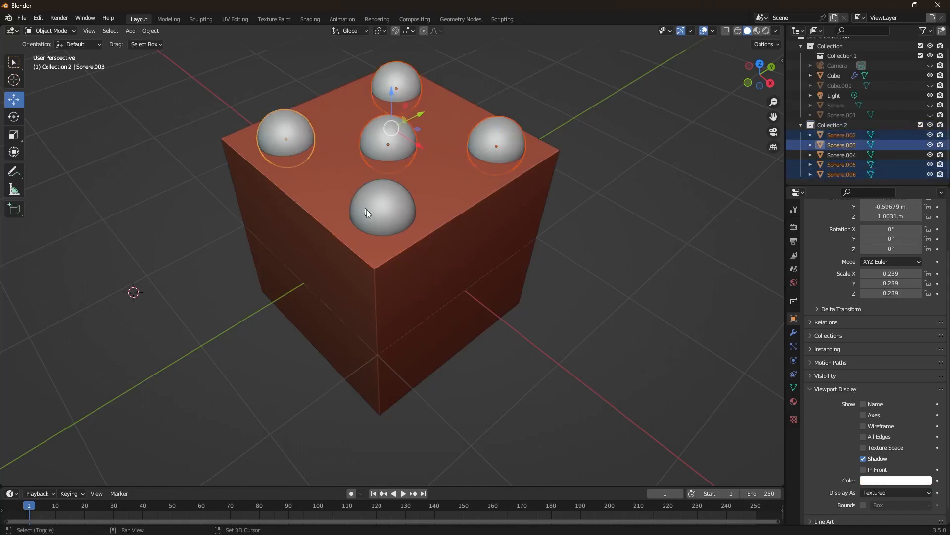
left_click(377, 213, "shift")
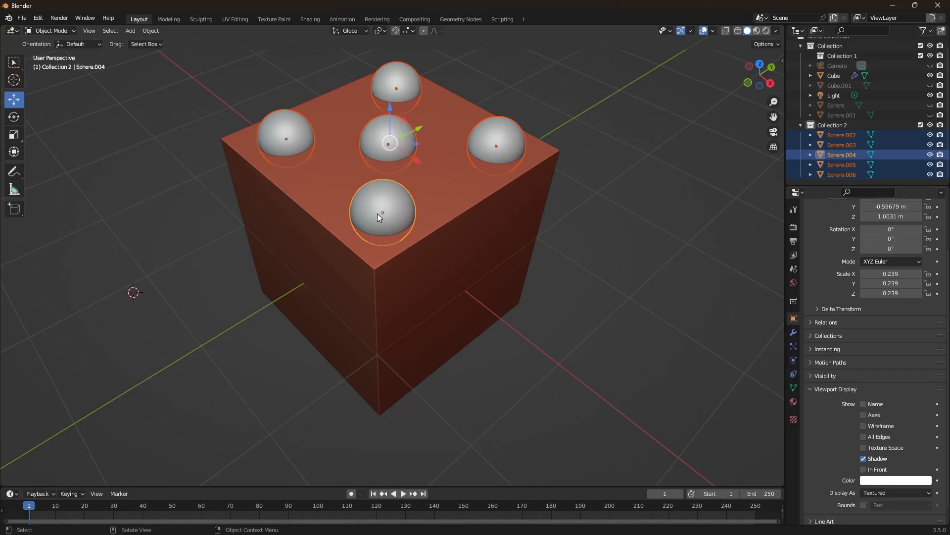
scroll(921, 438, "down", 1)
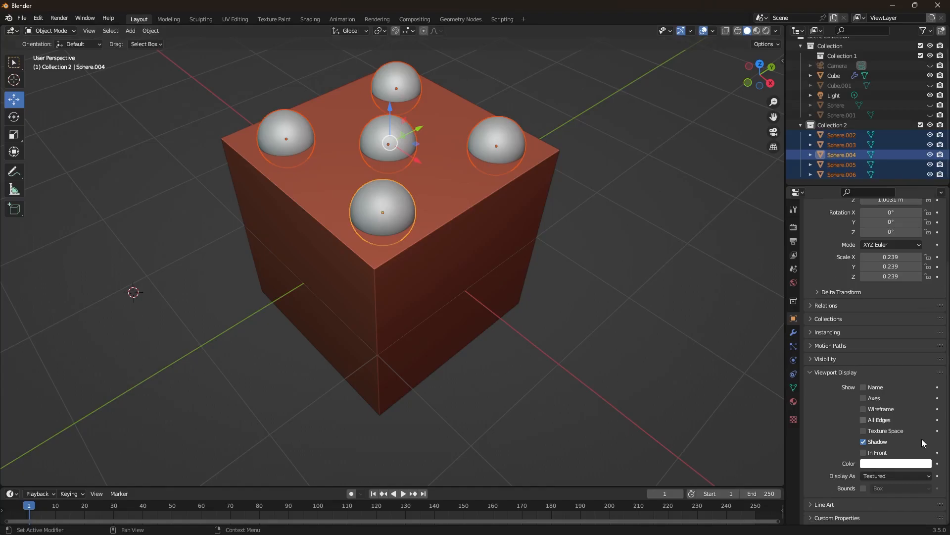
left_click(909, 476)
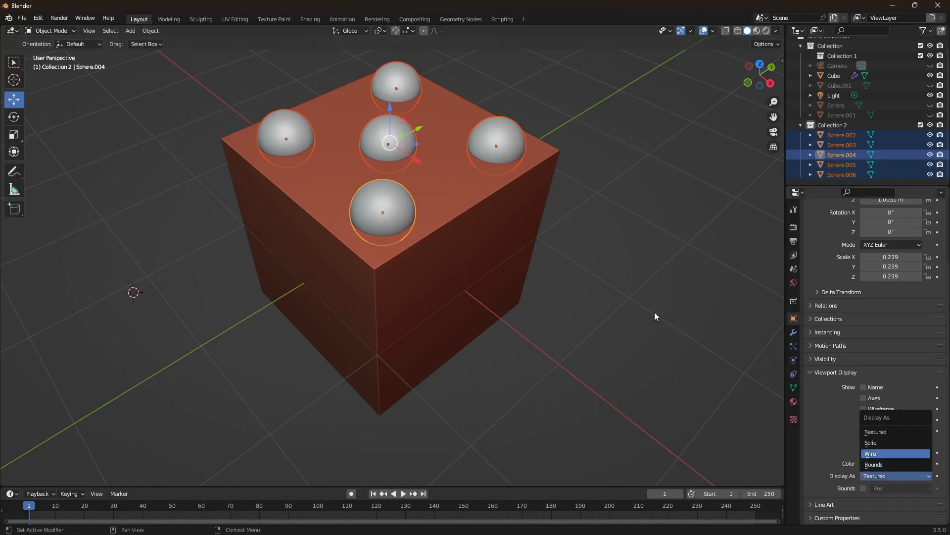
key("Return")
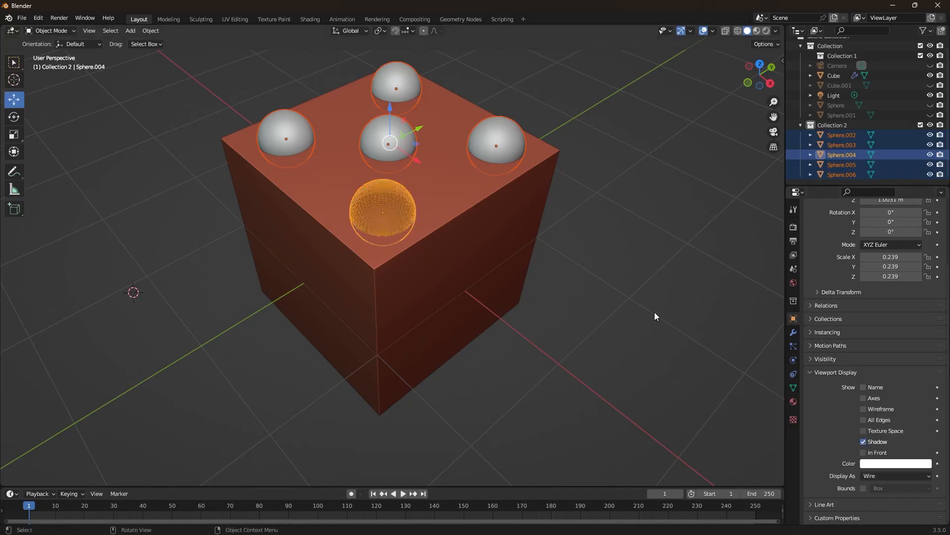
Step: Set the viewport display of Sphere.006 and the central Sphere.002 to Wire, one sphere at a time
left_click(646, 265)
left_click(516, 142)
left_click(884, 475)
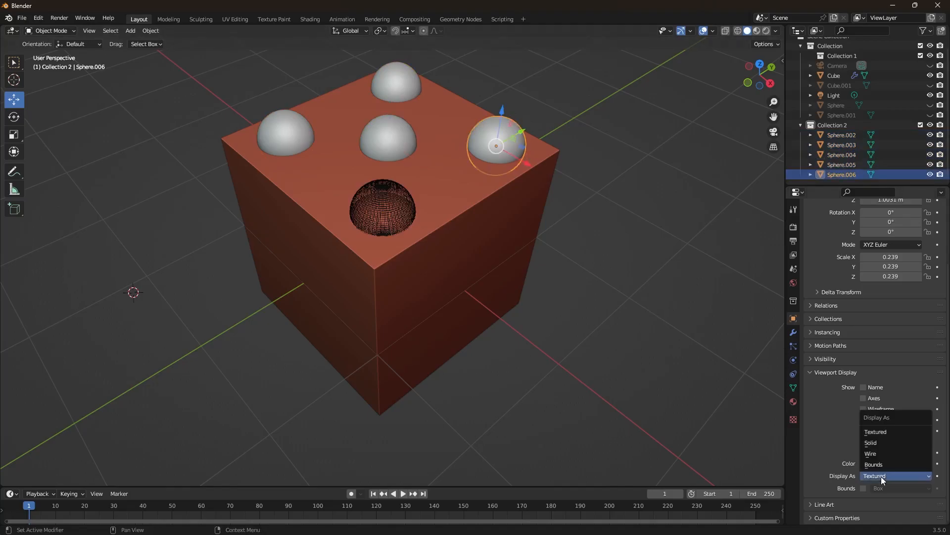
key("Return")
left_click(380, 132)
left_click(884, 476)
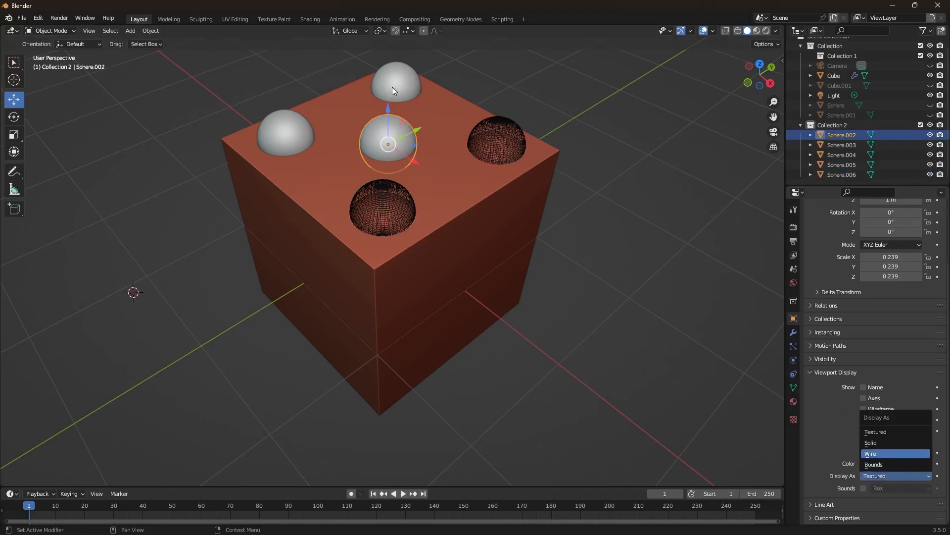
key("Return")
Step: Set the viewport display of Sphere.005 and Sphere.003 to Wire individually and clear the selection
left_click(392, 87)
left_click(889, 478)
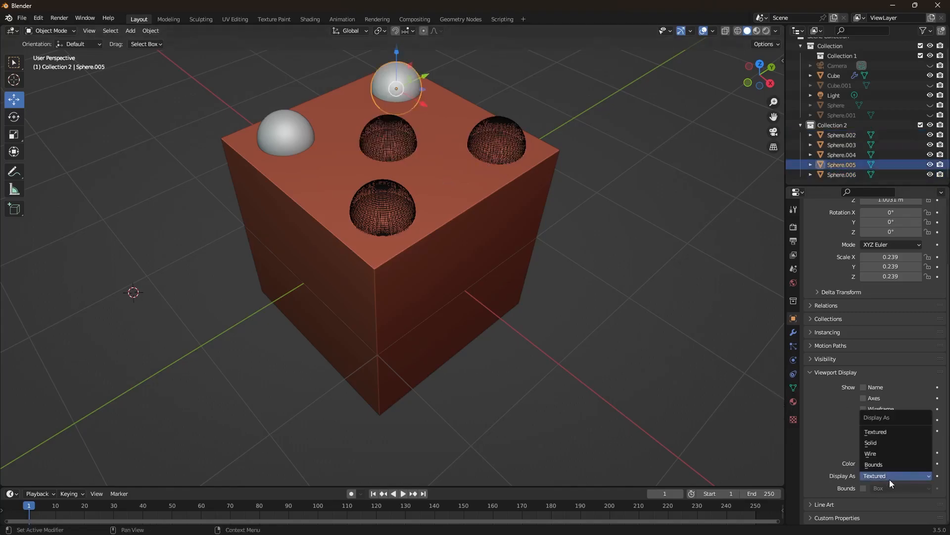
key("Return")
left_click(305, 138)
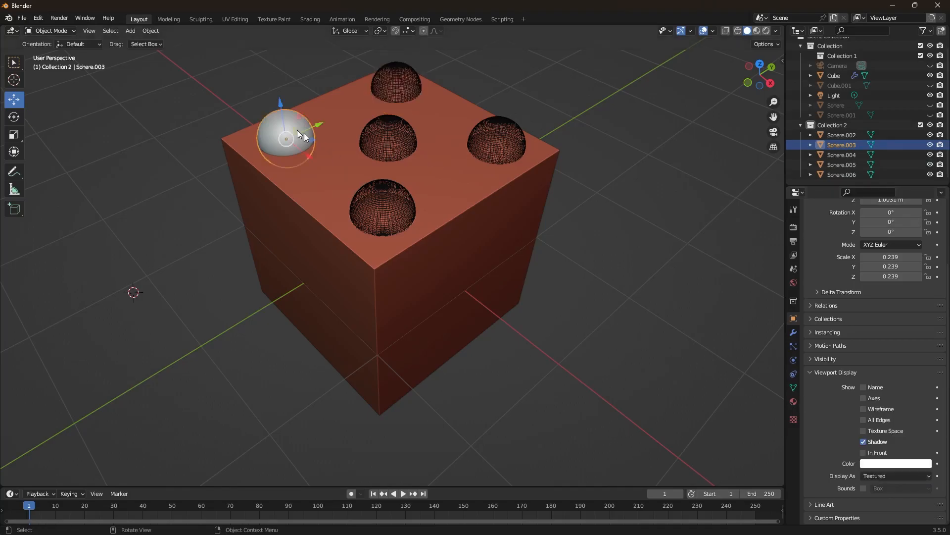
left_click(886, 476)
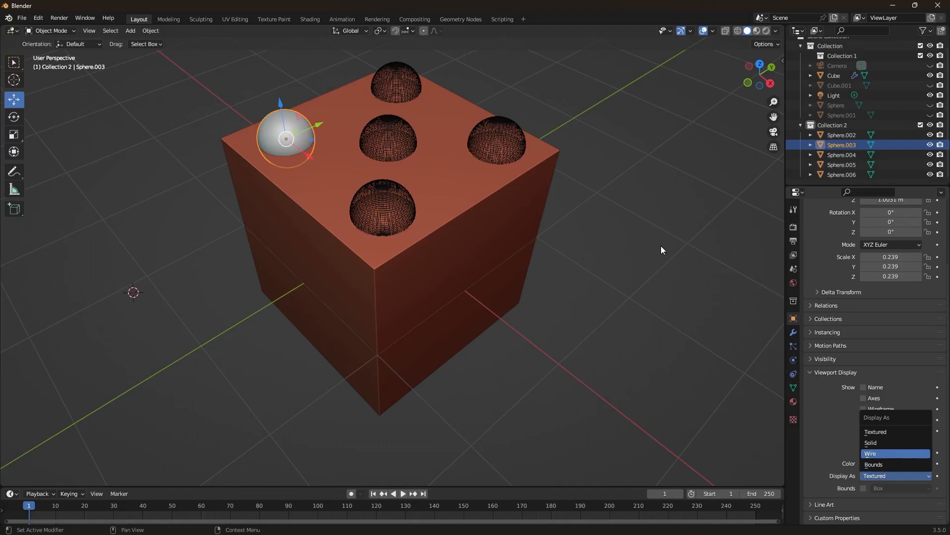
key("Return")
left_click(646, 232)
Step: Temporarily exclude Collection 2 from the view layer to inspect the dents cut into the cube's upper face
middle_click_drag(646, 231, 637, 166)
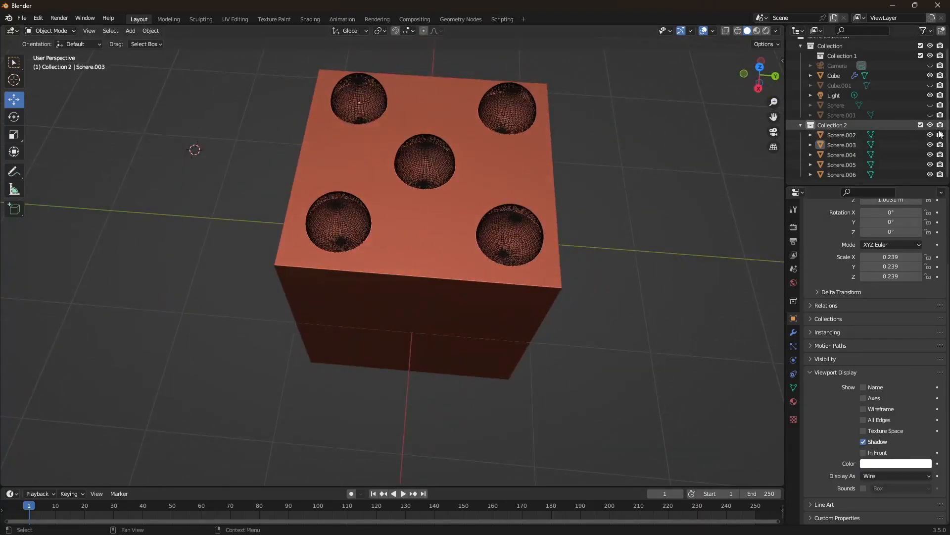
left_click(921, 125)
middle_click_drag(690, 202, 653, 210)
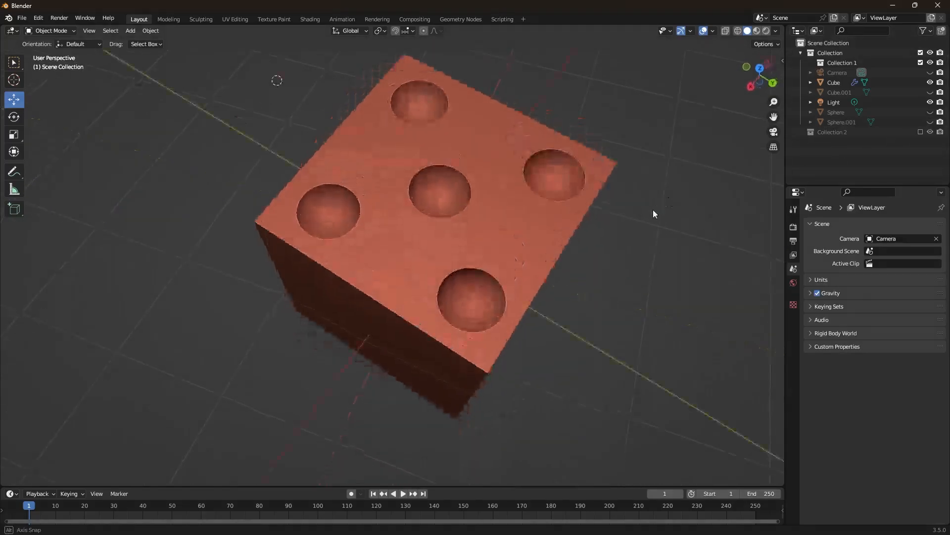
left_click(921, 132)
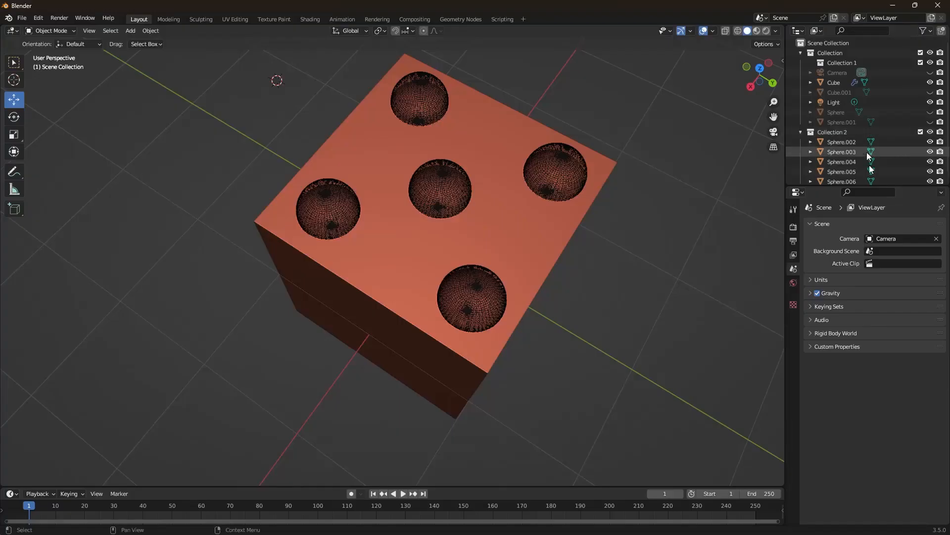
Step: Check the cube's normals settings, and enable Auto Smooth with Sphere.002 to Sphere.006 selected and Sphere.002 active
left_click(518, 227)
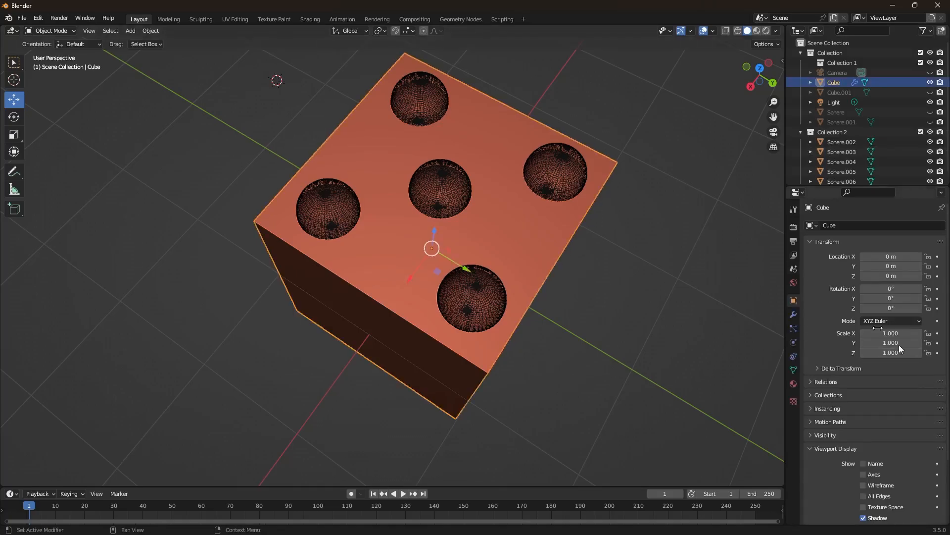
left_click(793, 371)
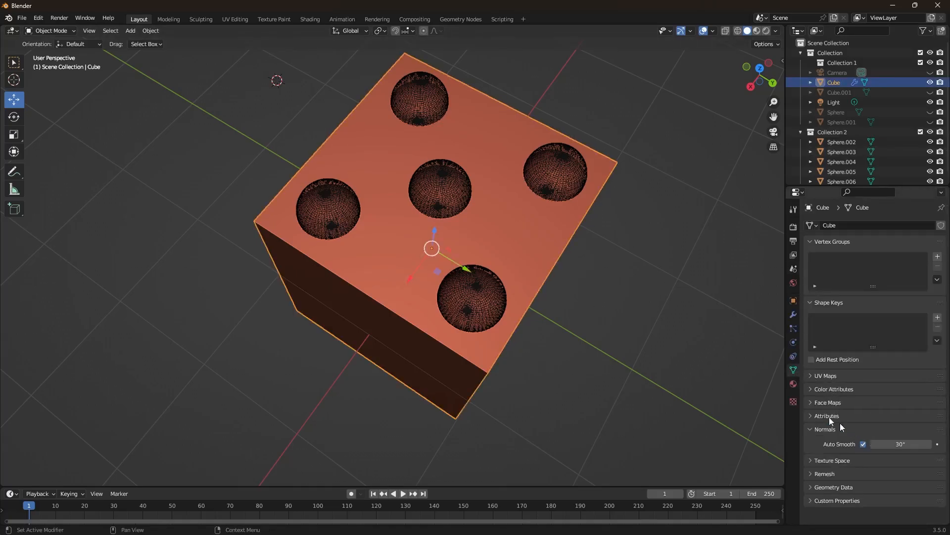
left_click(841, 141)
scroll(846, 174, "down", 1)
left_click(842, 174, "shift")
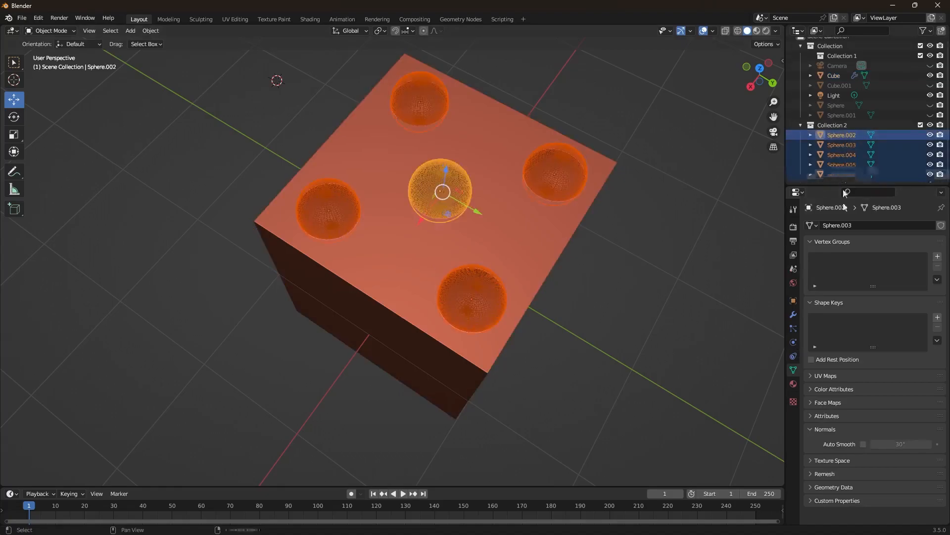
left_click(863, 444)
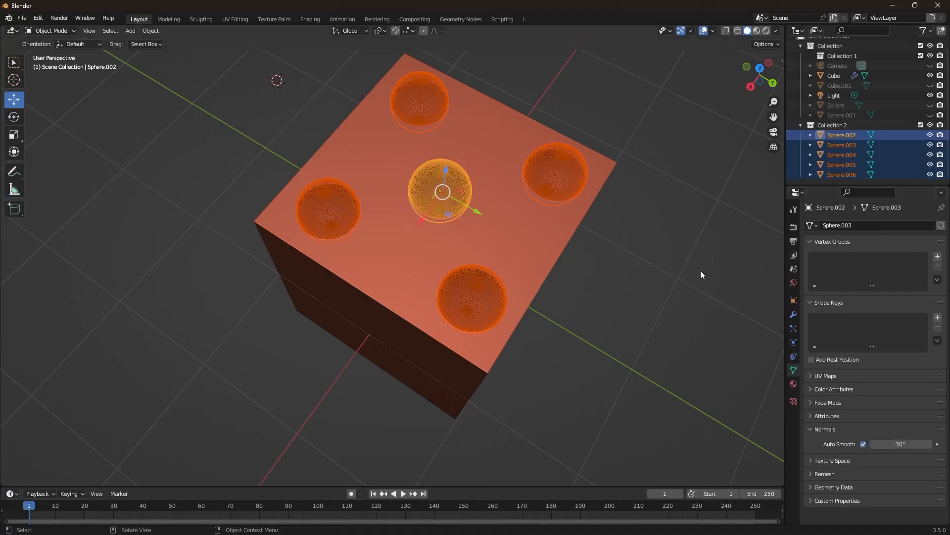
left_click(616, 263)
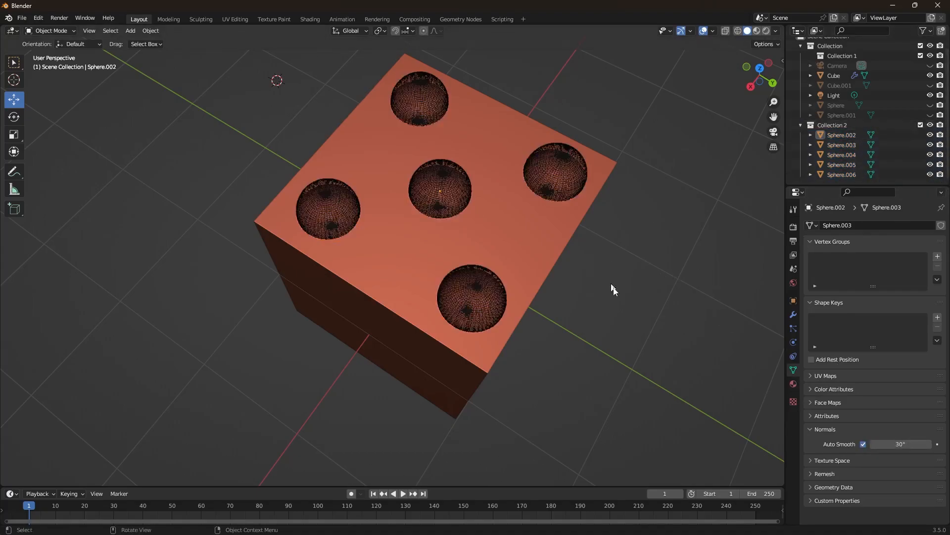
Step: Try Intersect on the cube's Boolean.003 modifier and set its operation to Union
middle_click_drag(611, 282, 613, 276)
left_click(528, 227)
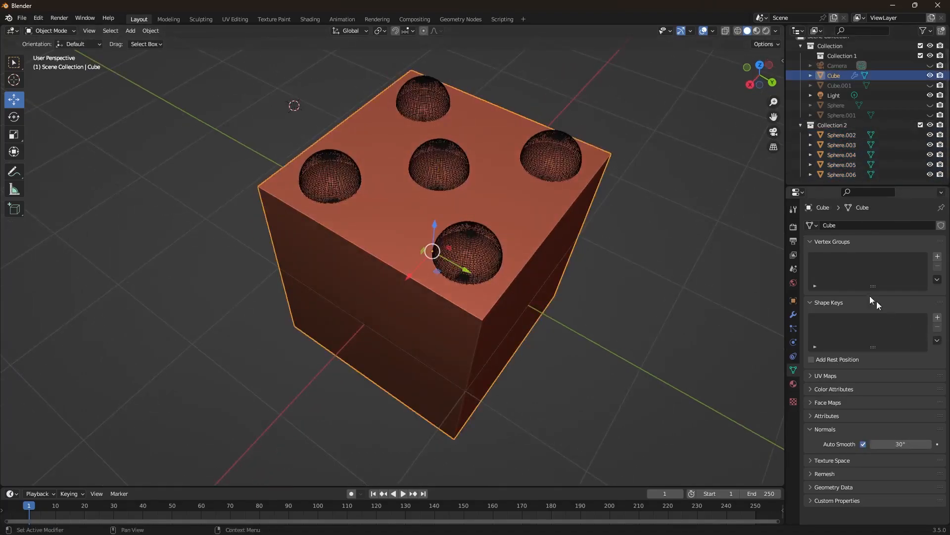
left_click(793, 314)
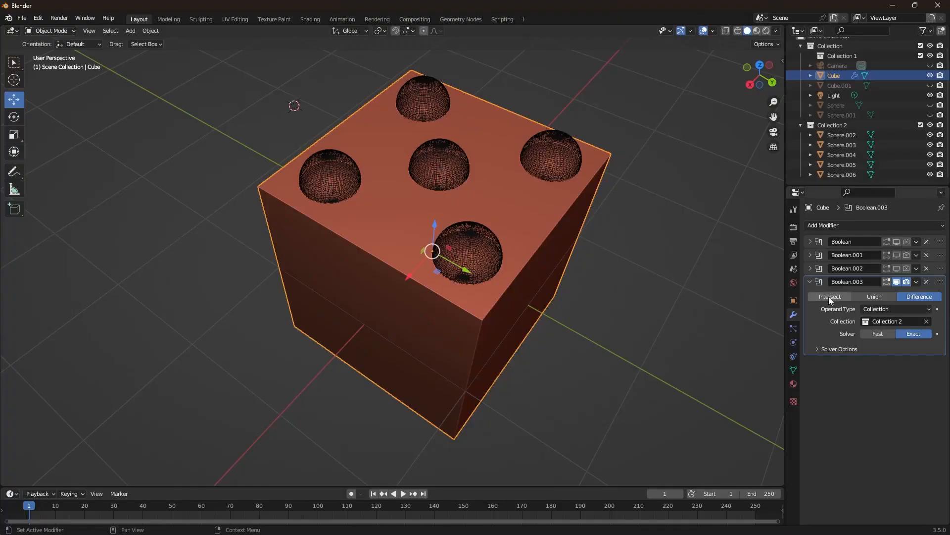
left_click(829, 296)
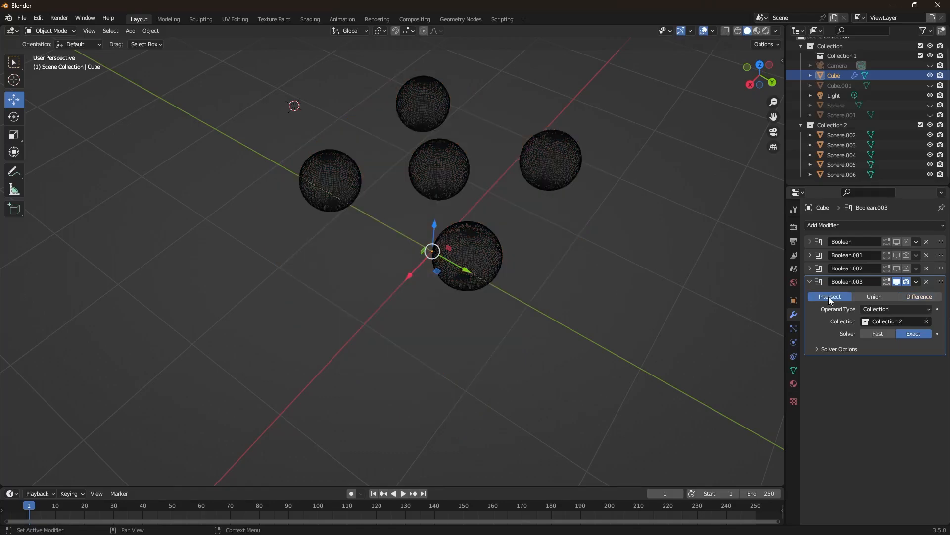
left_click(868, 298)
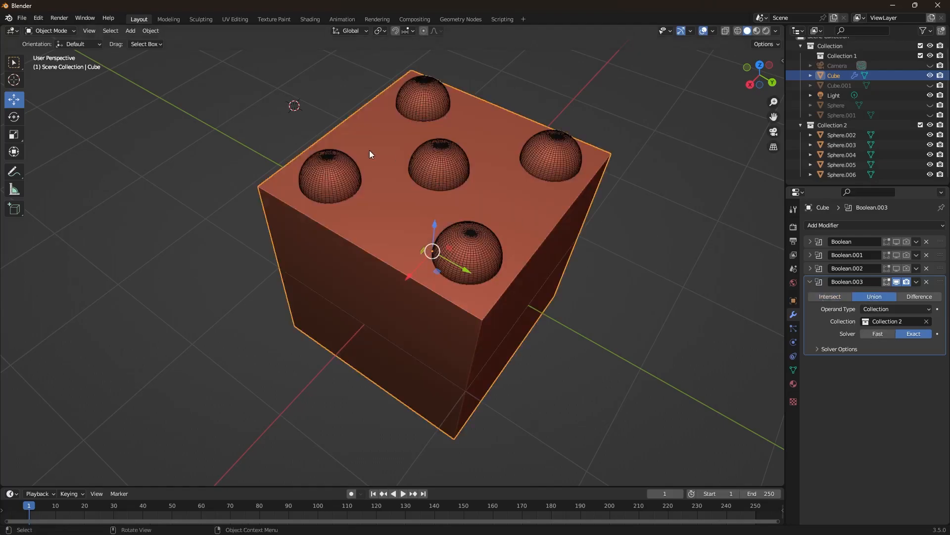
mouse_move(369, 150)
middle_mouse_down()
mouse_move(381, 171)
mouse_move(441, 144)
mouse_move(421, 134)
mouse_move(360, 145)
middle_mouse_up()
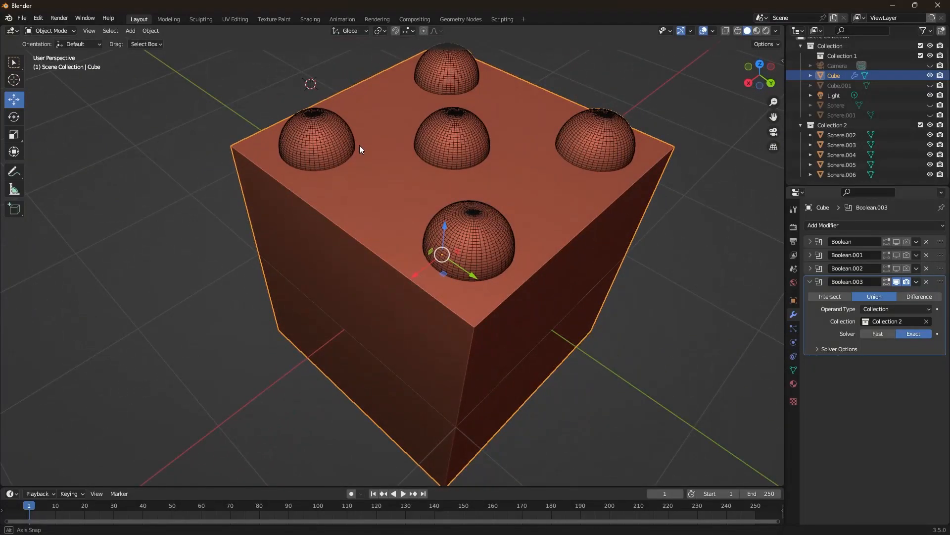
left_click(198, 204)
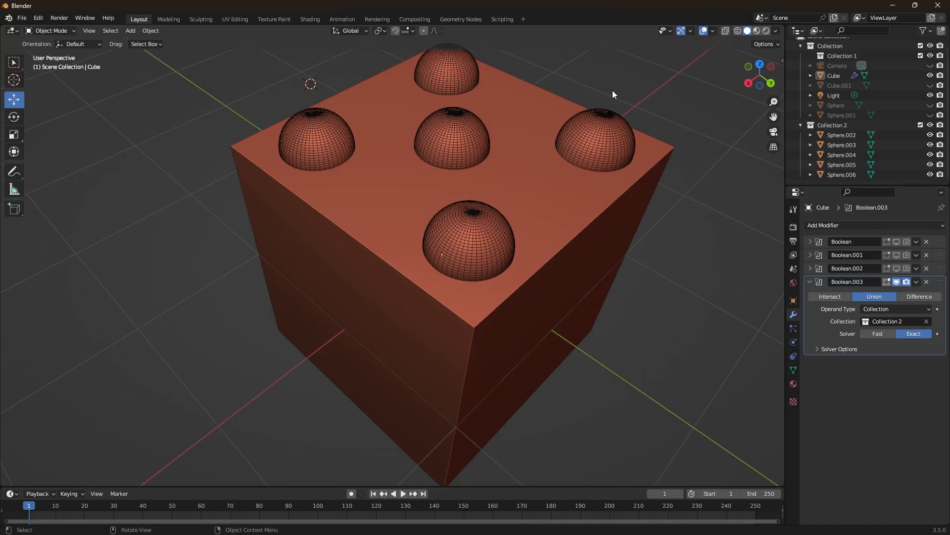
Step: Turn the Outline option of the viewport shading off and back on
left_click(775, 31)
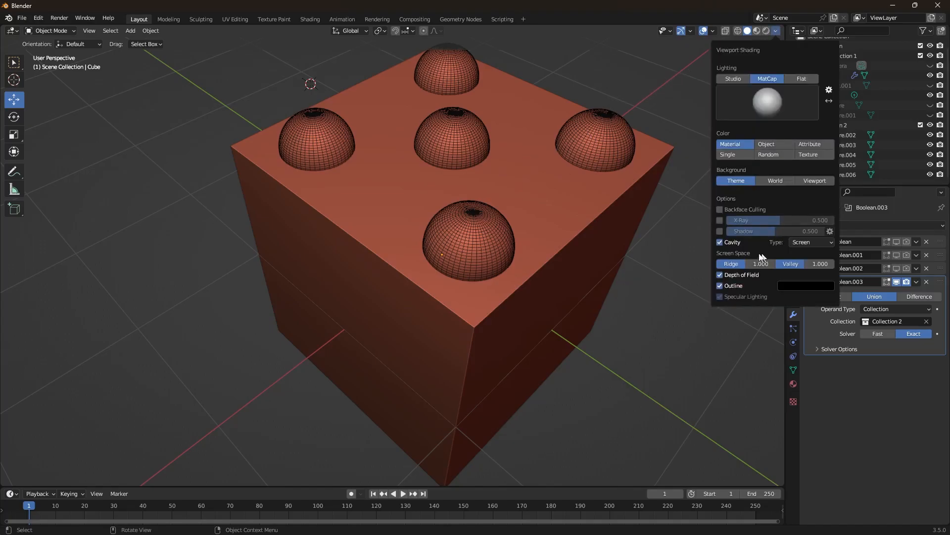
left_click(720, 285)
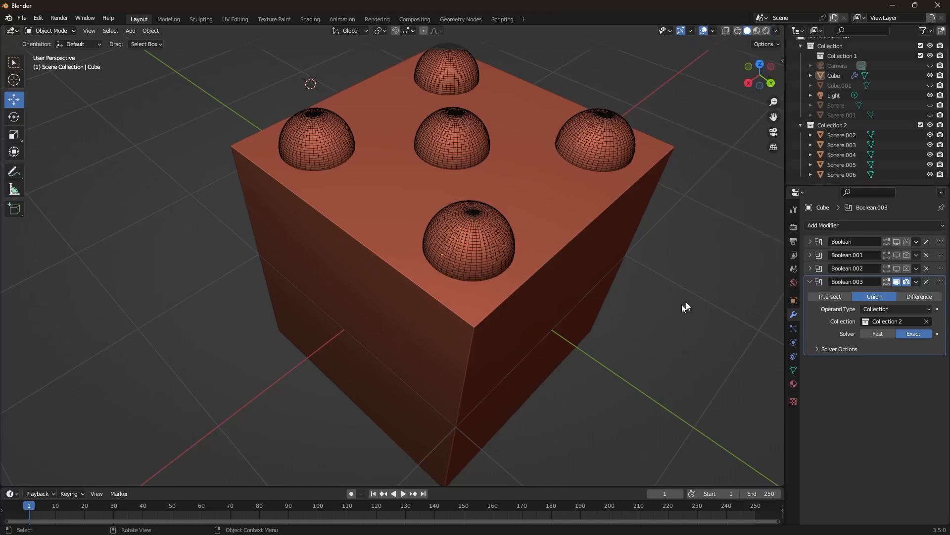
left_click(775, 32)
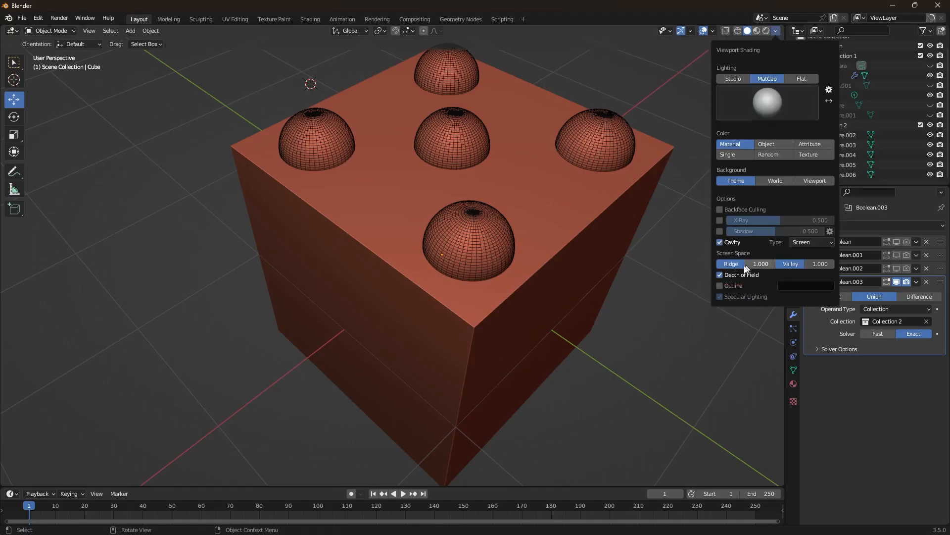
left_click(721, 287)
left_click(713, 31)
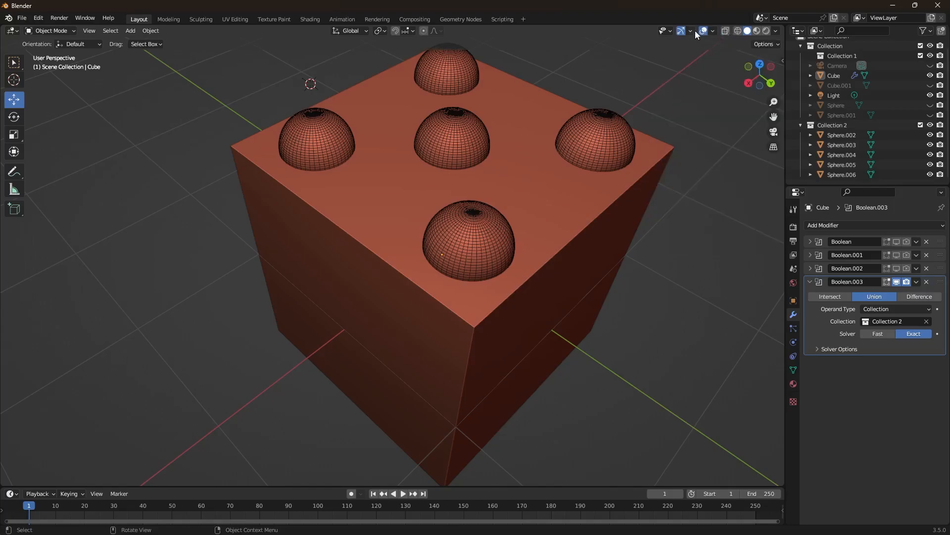
left_click(713, 32)
left_click(712, 32)
left_click(689, 31)
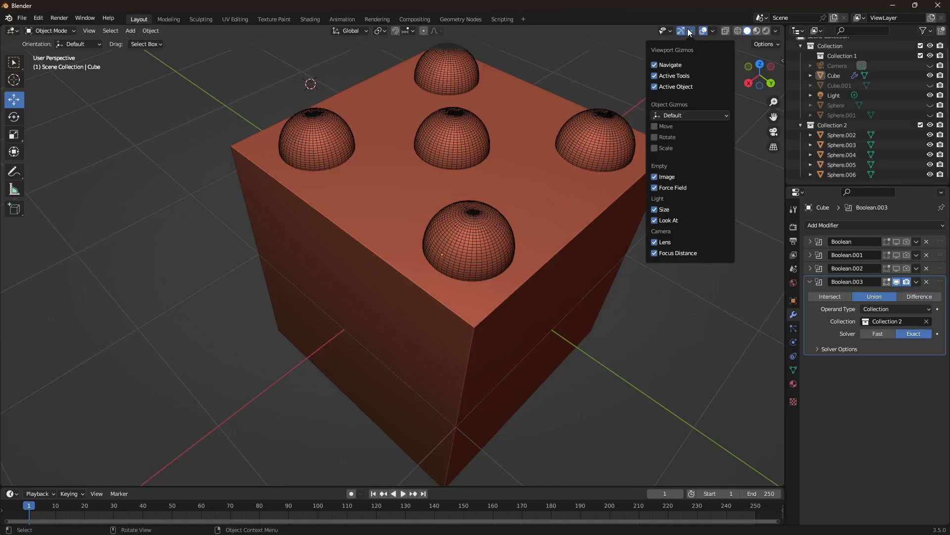
left_click(776, 30)
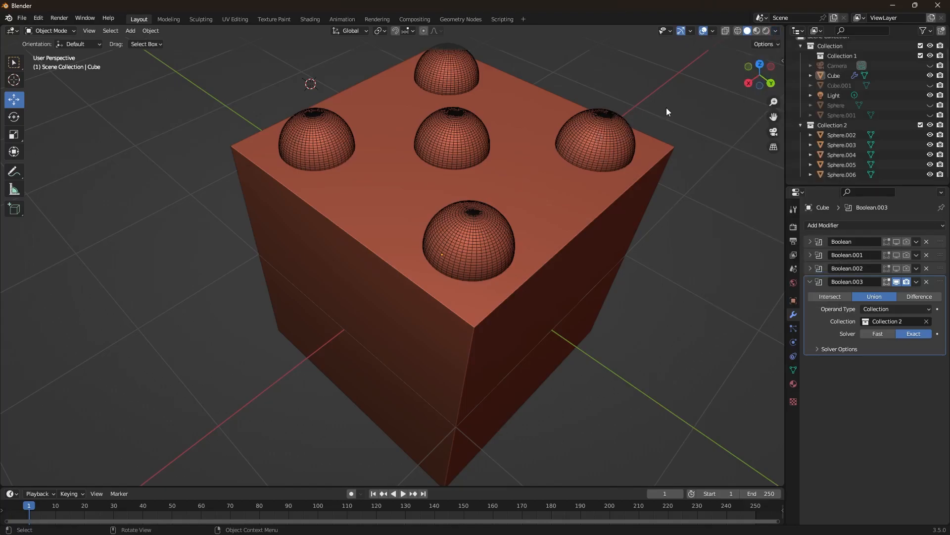
Step: Select the spheres Sphere.002 to Sphere.006 in Collection 2, with Sphere.002 as the active object
scroll(665, 213, "down", 3)
middle_click_drag(665, 212, 560, 162)
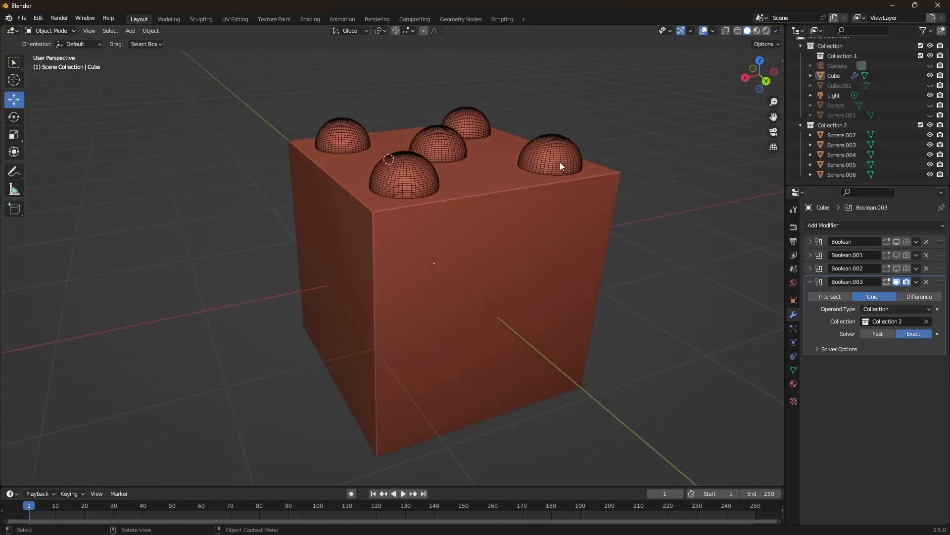
left_click(560, 162)
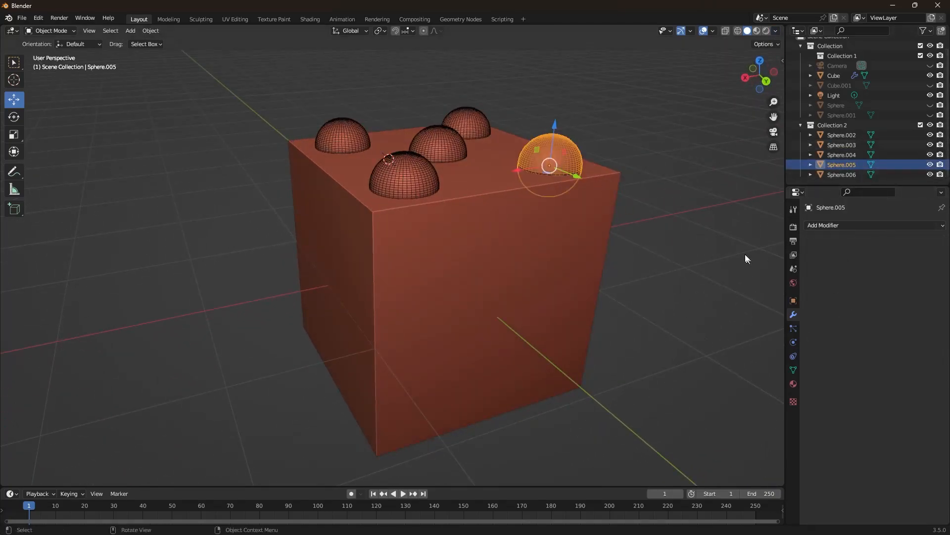
left_click(714, 209)
middle_click_drag(706, 213, 555, 220)
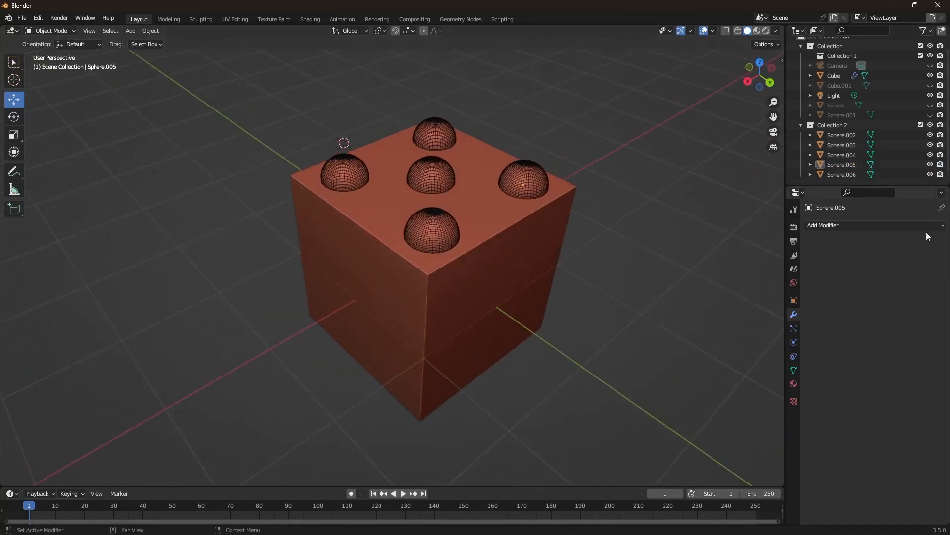
left_click(848, 136)
left_click(847, 174, "shift")
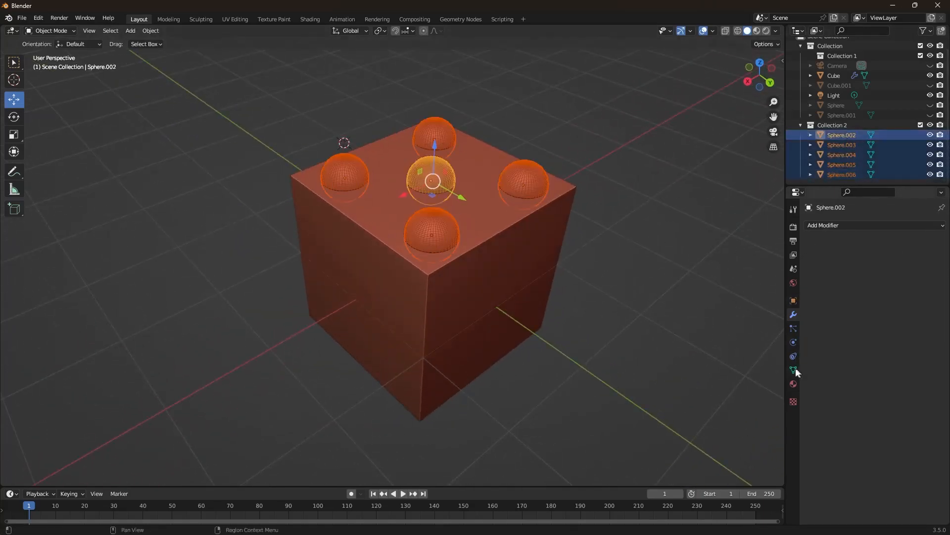
Step: Set the centre sphere's viewport display to Textured in its object properties and clear the selection
left_click(795, 302)
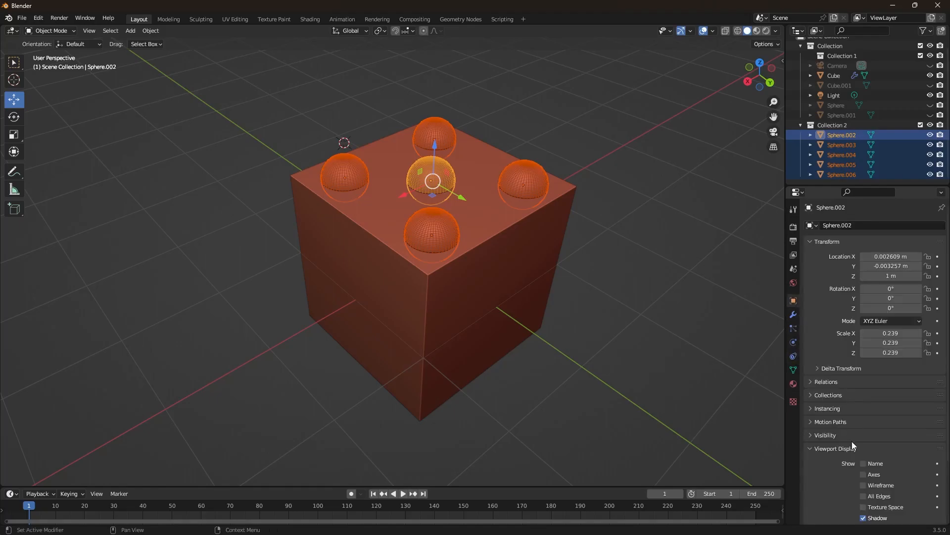
scroll(851, 440, "down", 4)
left_click(889, 479)
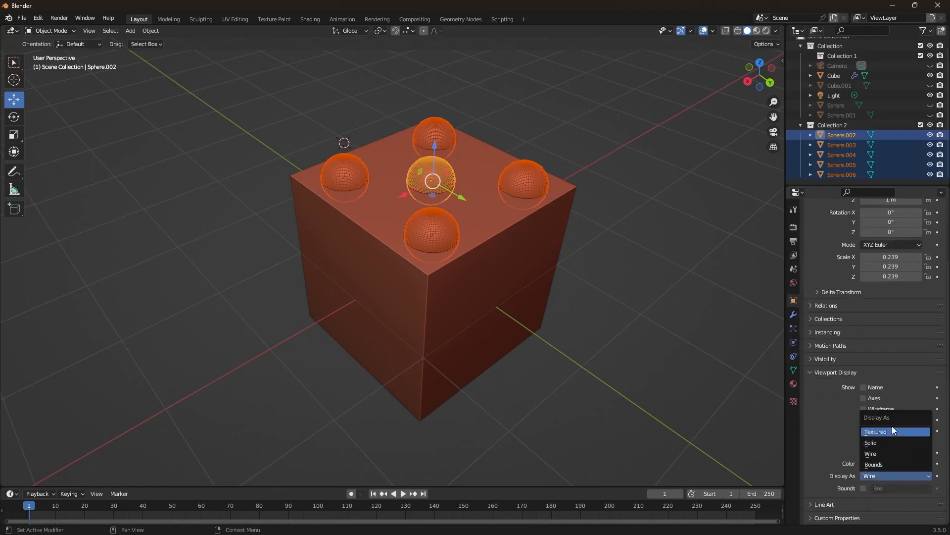
key("Return")
left_click(681, 360)
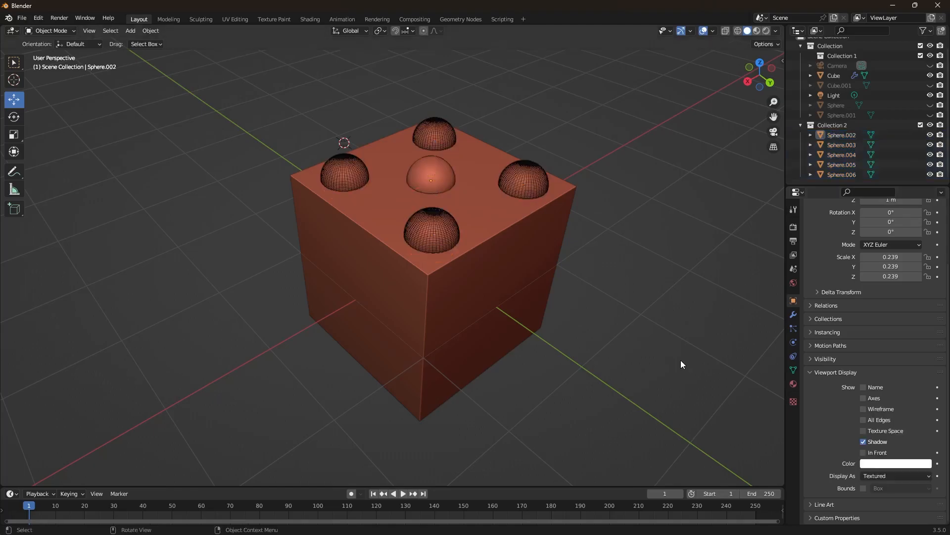
Step: Set the viewport display of Sphere.006 and Sphere.005 to Textured
left_click(431, 231)
left_click(883, 476)
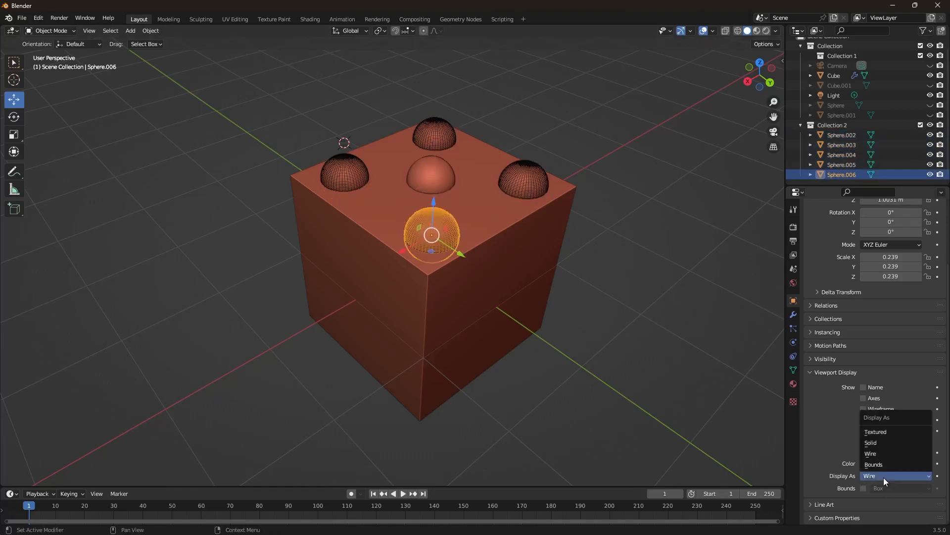
key("Return")
left_click(518, 189)
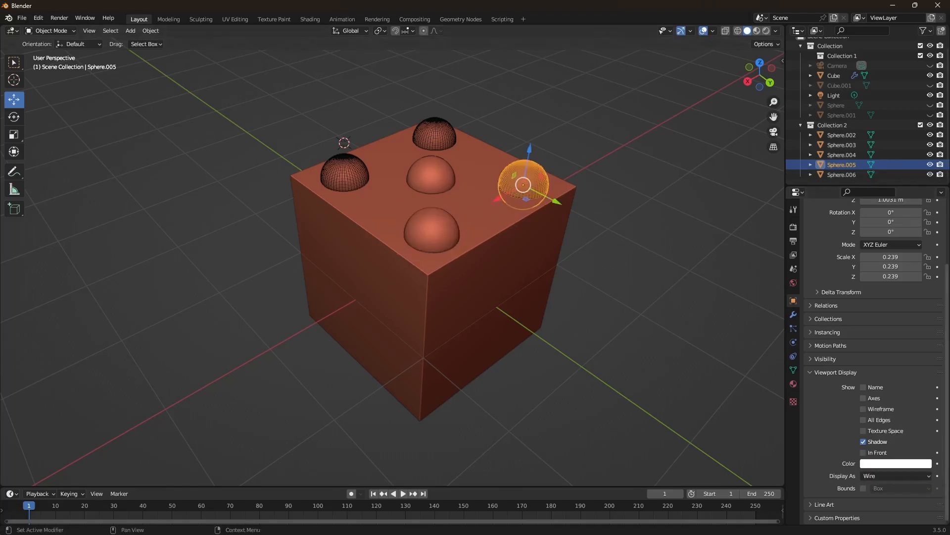
left_click(897, 477)
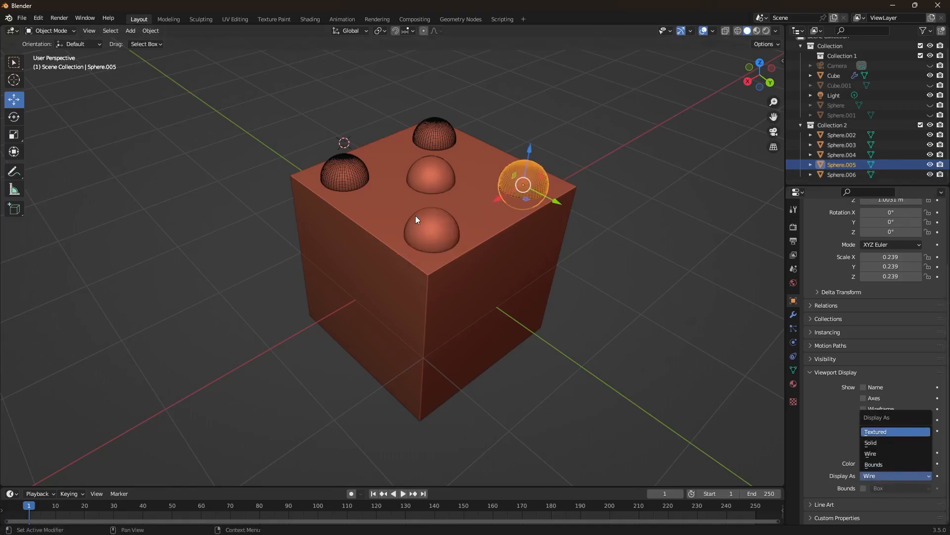
key("Return")
Step: Set the viewport display of the two remaining wireframe spheres, Sphere.003 and Sphere.004, to Textured
left_click(429, 129)
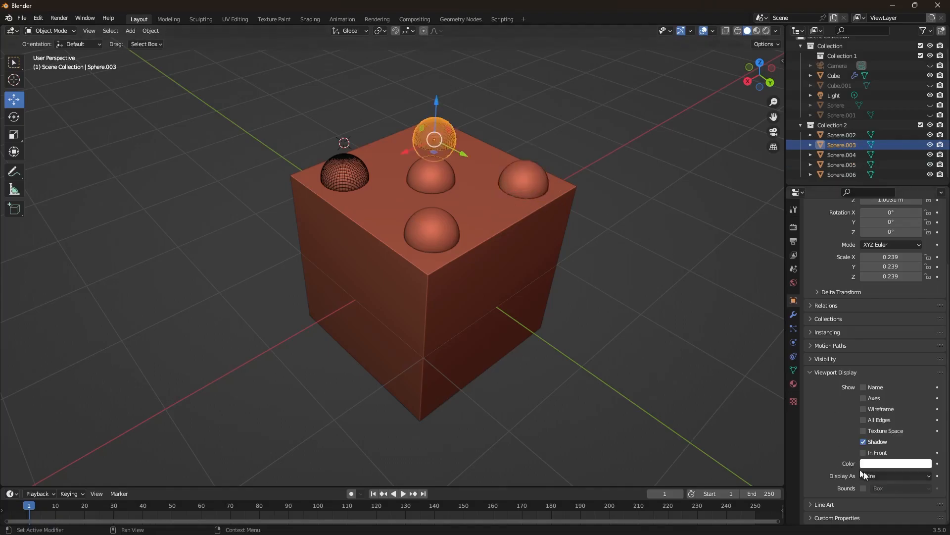
left_click(891, 476)
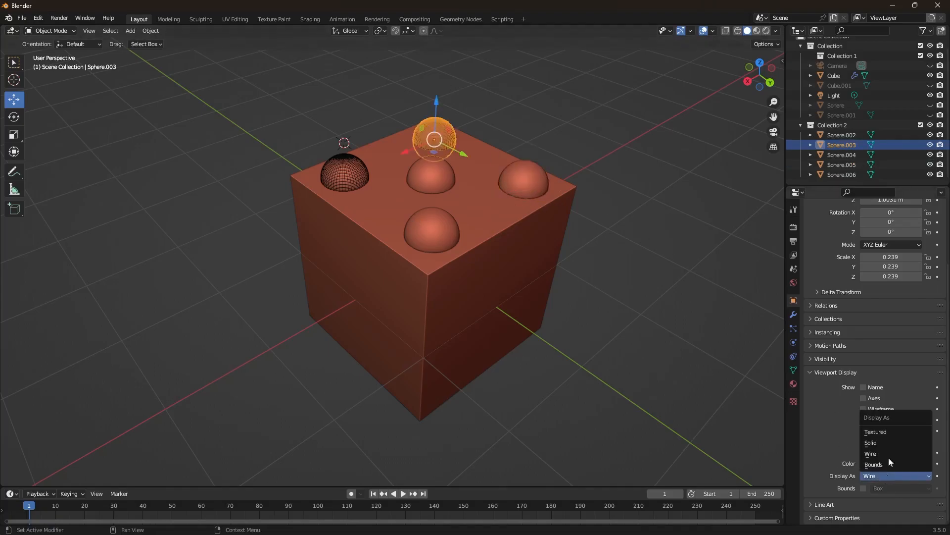
key("Return")
left_click(344, 174)
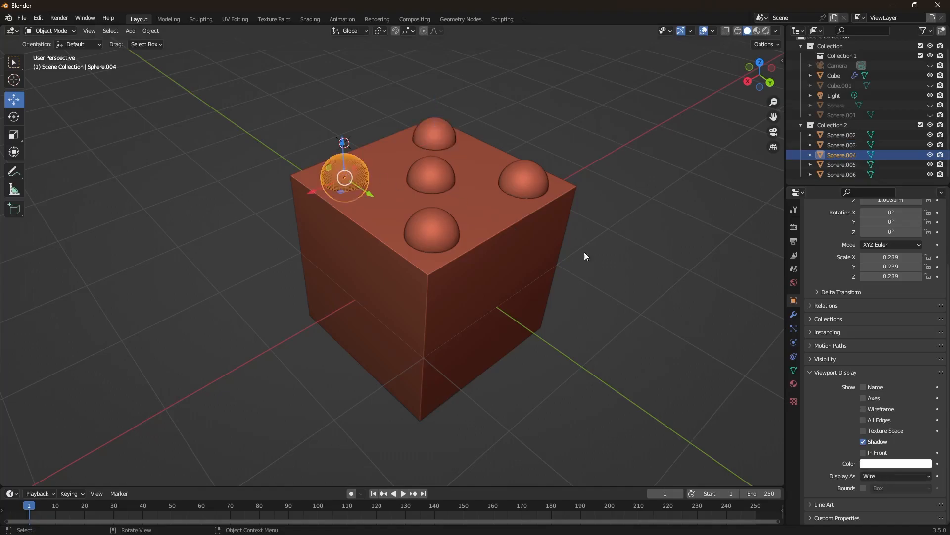
left_click(884, 476)
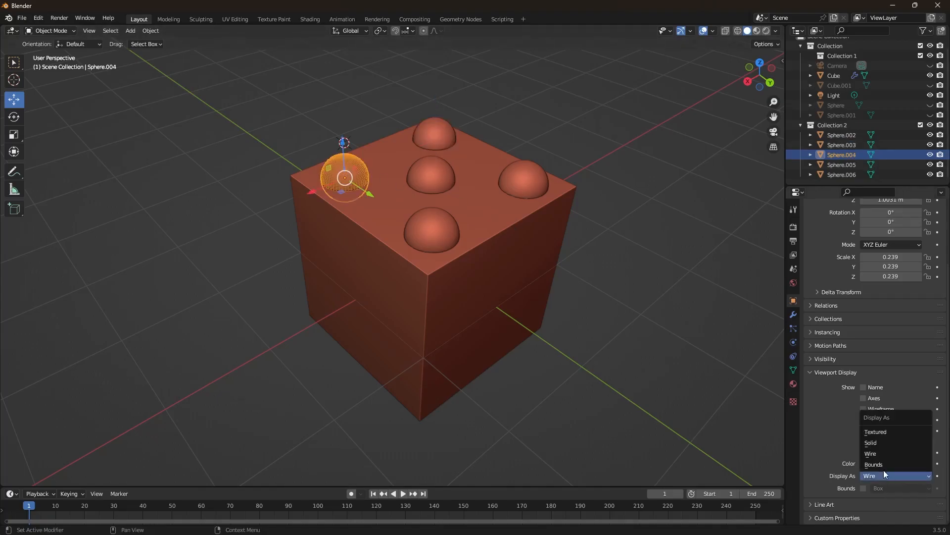
left_click(878, 429)
left_click(593, 284)
Step: Select the cube and examine its Boolean.003 modifier settings and how the spheres join its upper face
middle_click_drag(593, 284, 572, 288)
left_click(521, 295)
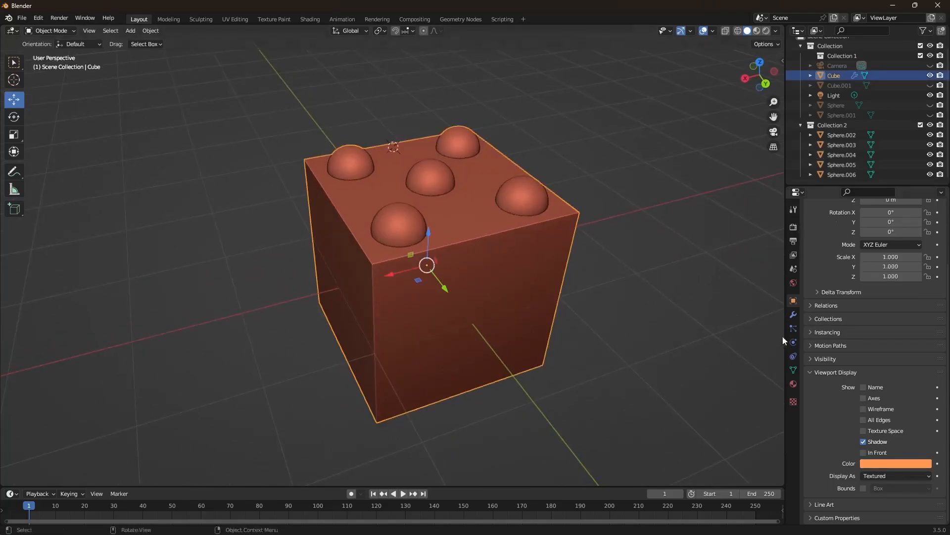
left_click(793, 316)
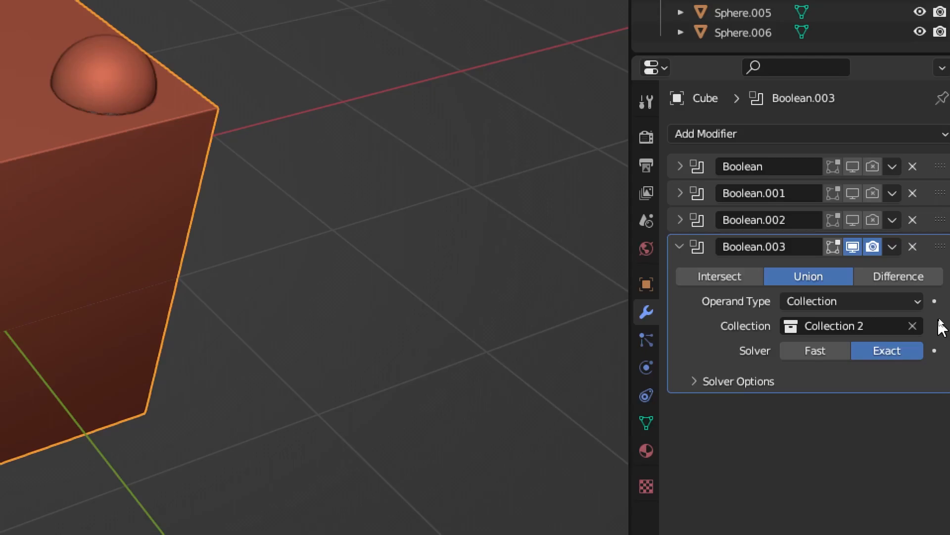
scroll(273, 318, "down", 3)
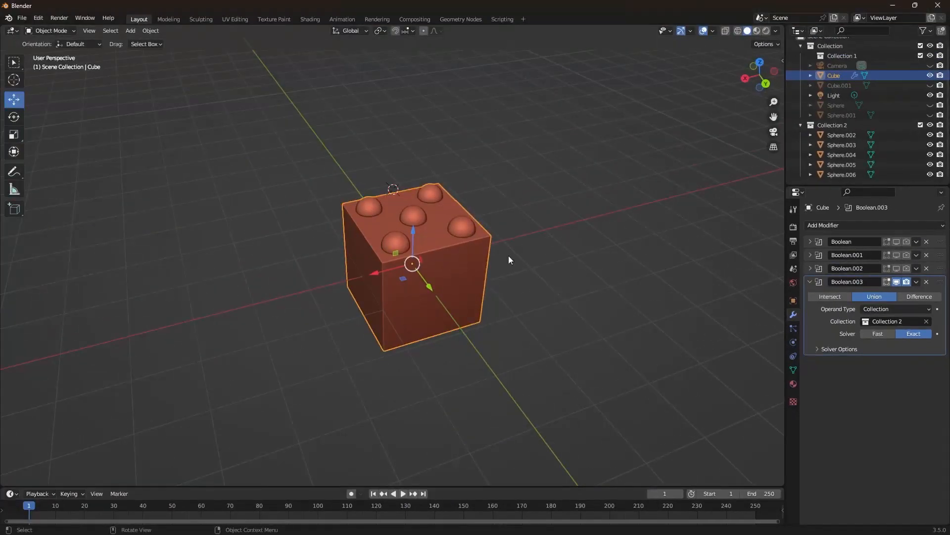
scroll(455, 249, "up", 3)
middle_click_drag(456, 253, 490, 255)
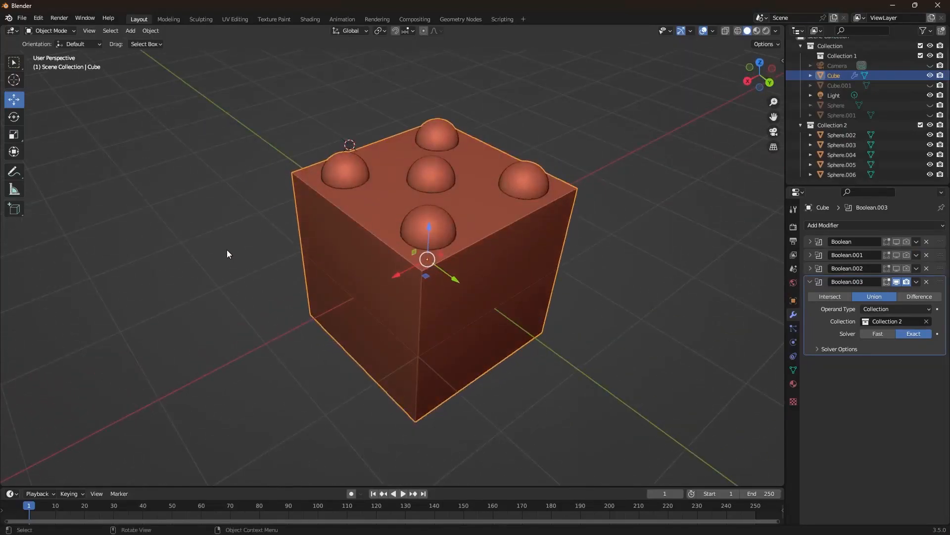
Step: Deselect everything, turn on X-ray and wireframe shading, and examine the spheres' geometry inside the cube
left_click(664, 153)
left_click(725, 31)
middle_click_drag(601, 122, 671, 69)
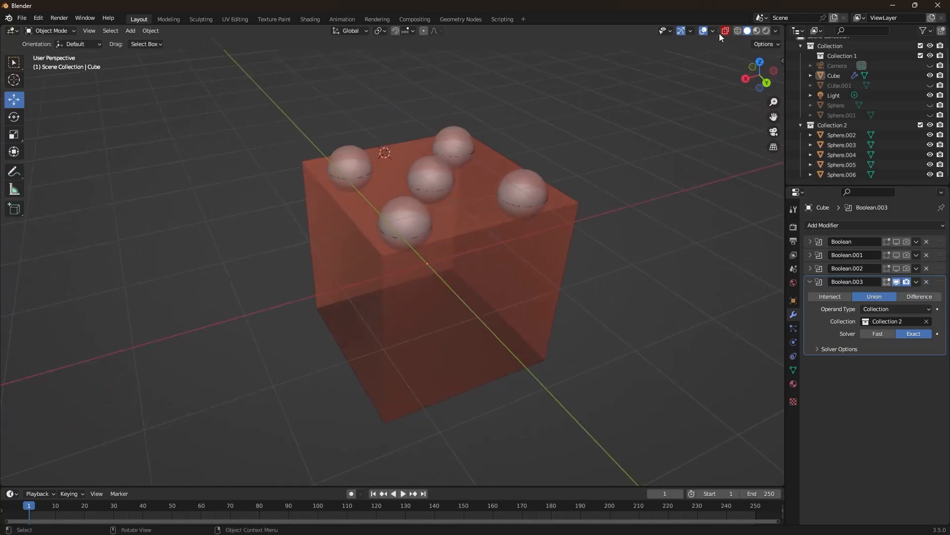
left_click(737, 31)
scroll(614, 220, "up", 6)
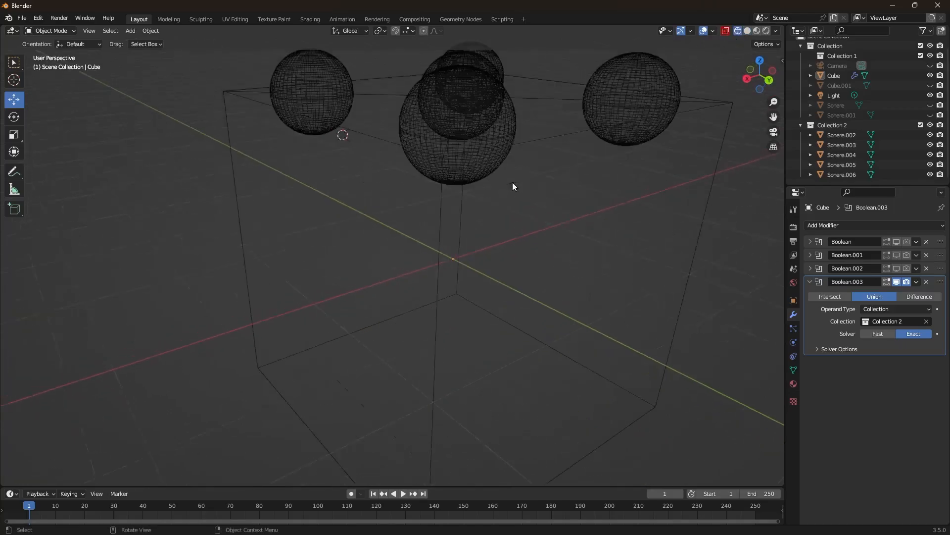
mouse_move(544, 176)
middle_mouse_down()
mouse_move(513, 227)
mouse_move(541, 185)
middle_mouse_up()
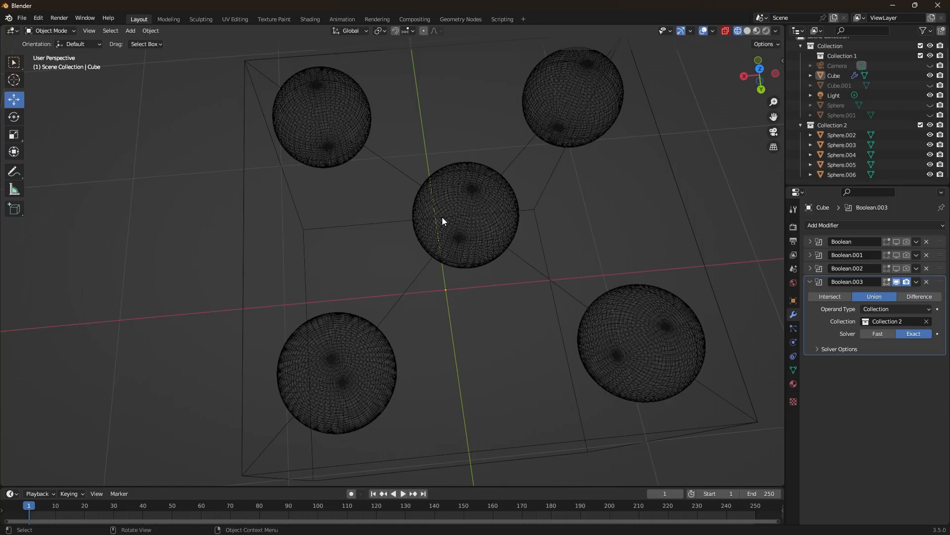
Step: Return to solid shading, examine where the spheres meet the cube in X-ray, and turn X-ray off
left_click(747, 31)
middle_click_drag(561, 263, 581, 235)
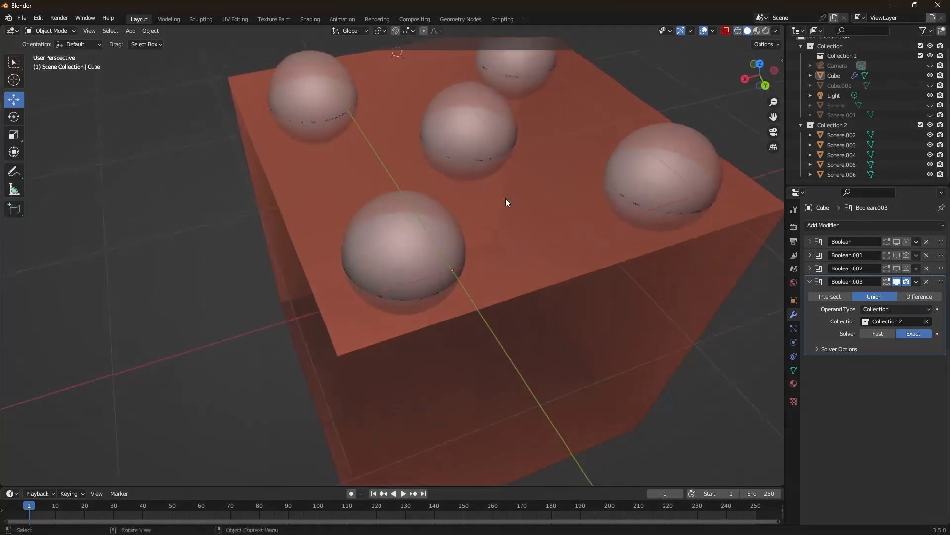
scroll(506, 198, "up", 3)
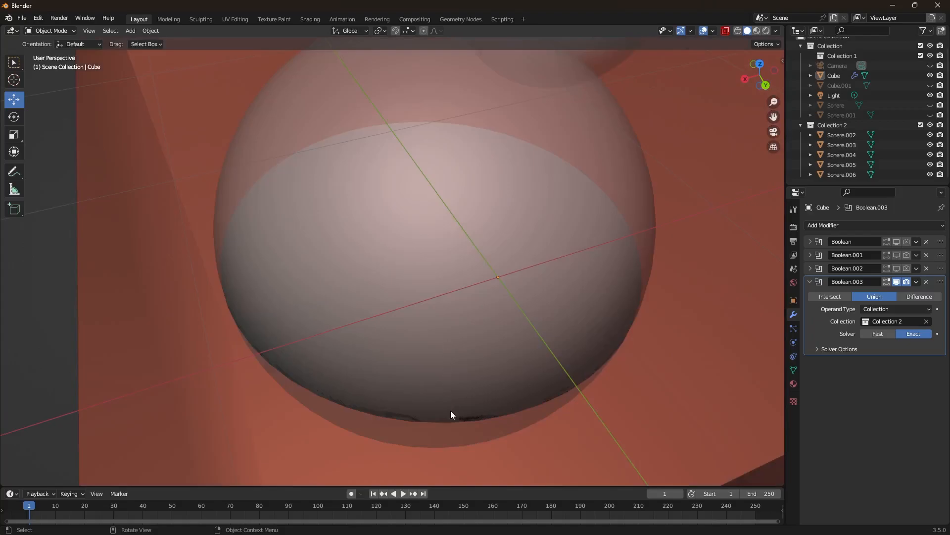
scroll(451, 415, "down", 6)
middle_click_drag(450, 414, 511, 414)
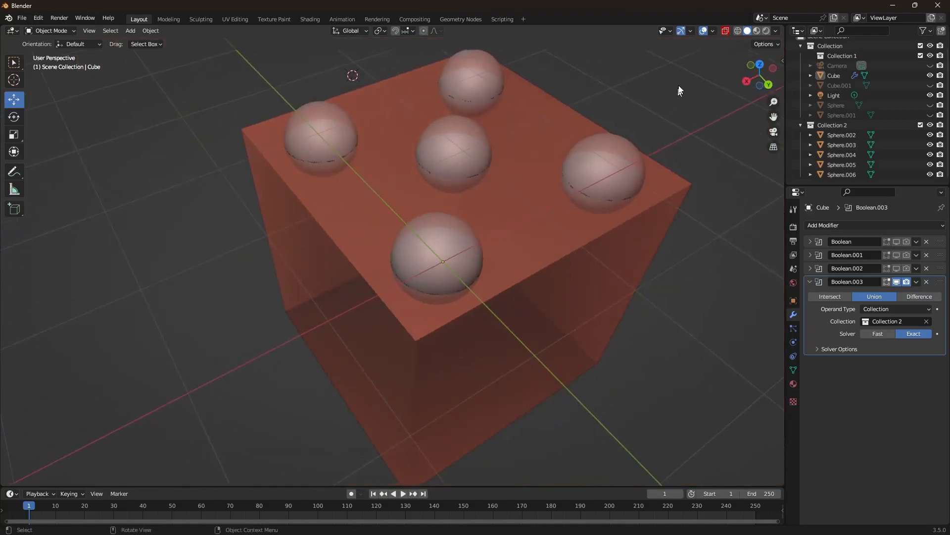
left_click(725, 31)
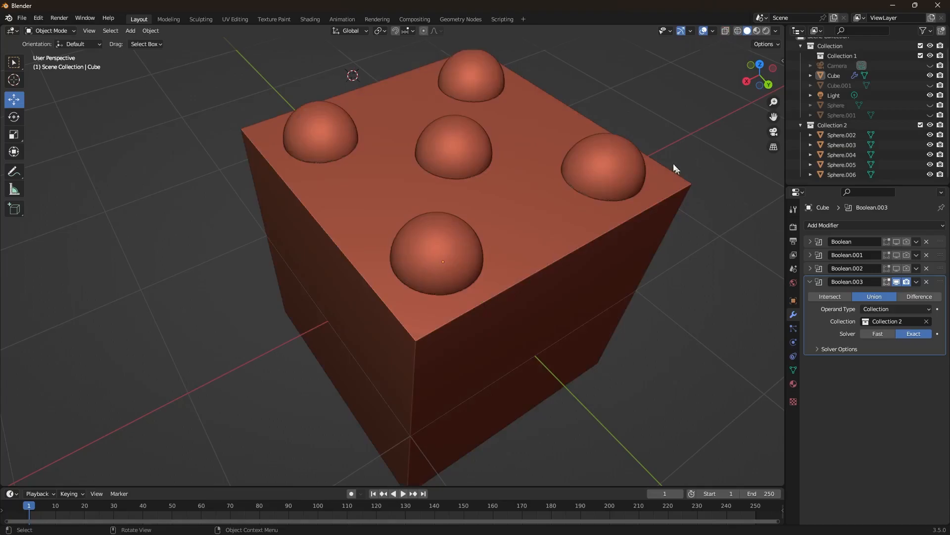
middle_click_drag(678, 173, 670, 162)
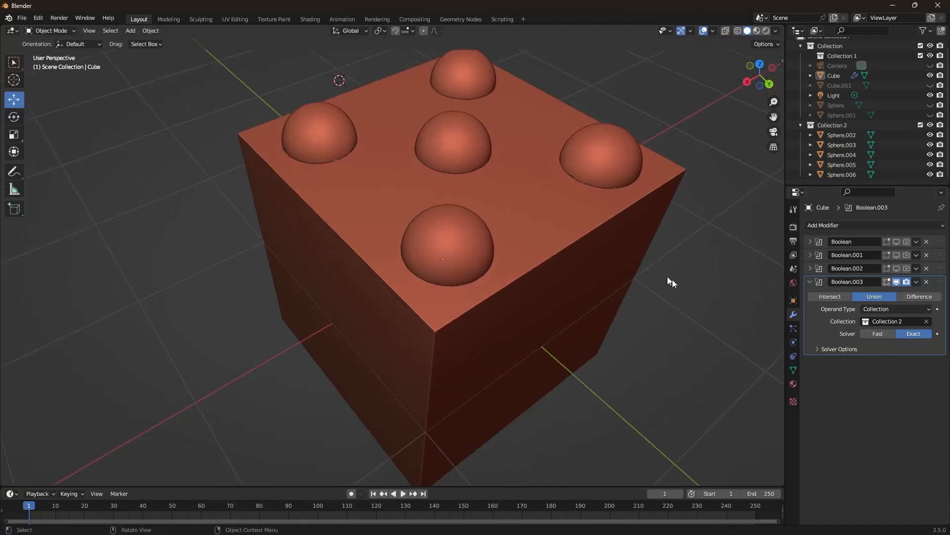
Step: Try the Intersect and Union operations on the cube's Boolean.003 modifier, and set it to Difference
left_click(614, 297)
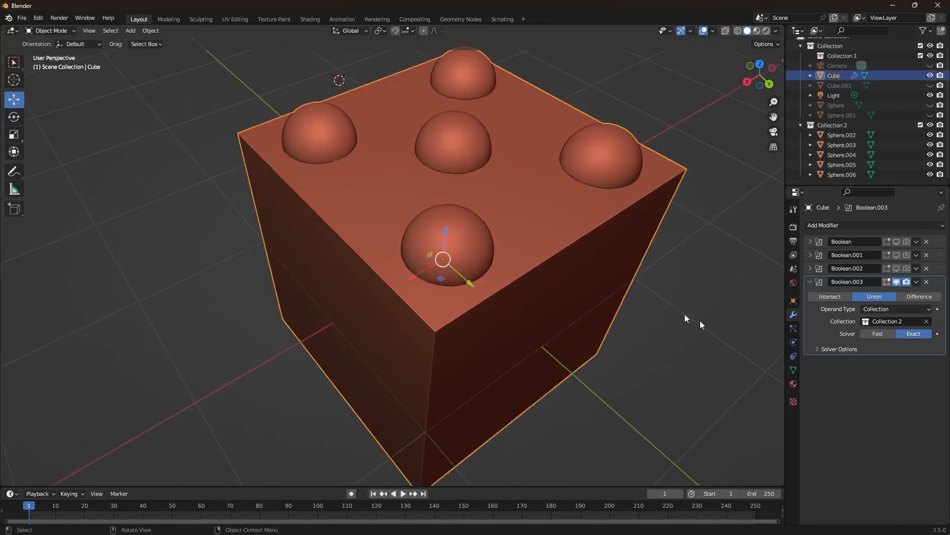
left_click(825, 296)
mouse_move(470, 258)
middle_mouse_down()
mouse_move(484, 212)
mouse_move(450, 195)
mouse_move(394, 216)
mouse_move(417, 268)
mouse_move(462, 271)
middle_mouse_up()
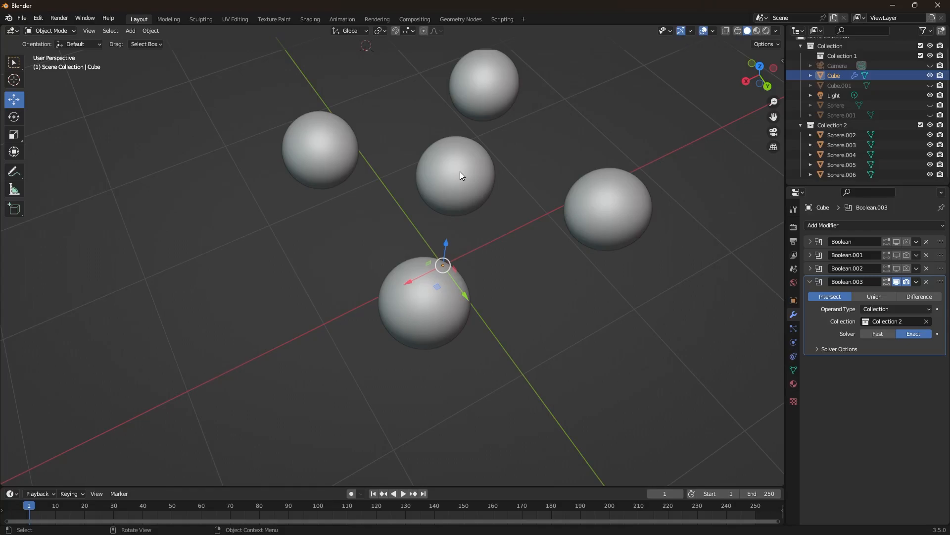
left_click(875, 297)
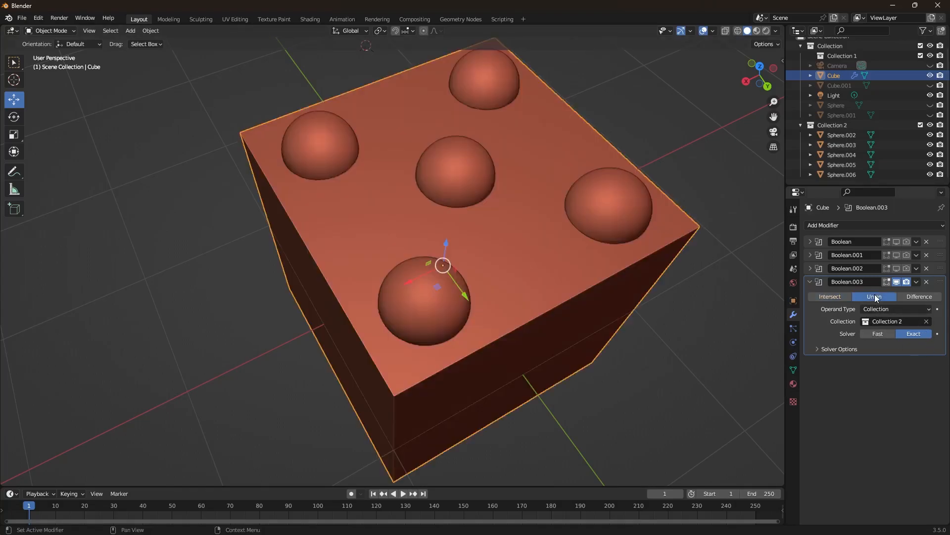
left_click(918, 298)
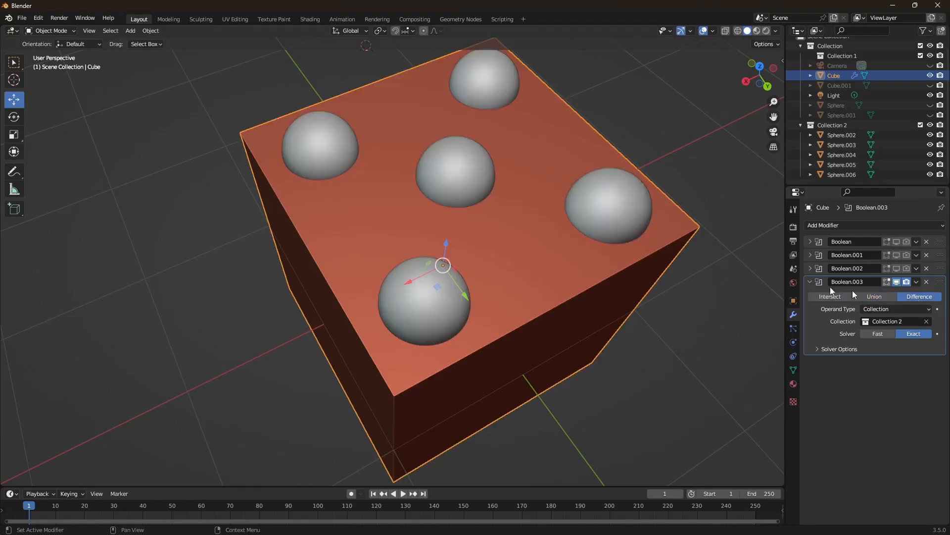
Step: Set the centre sphere's viewport display to Wire
left_click(444, 180)
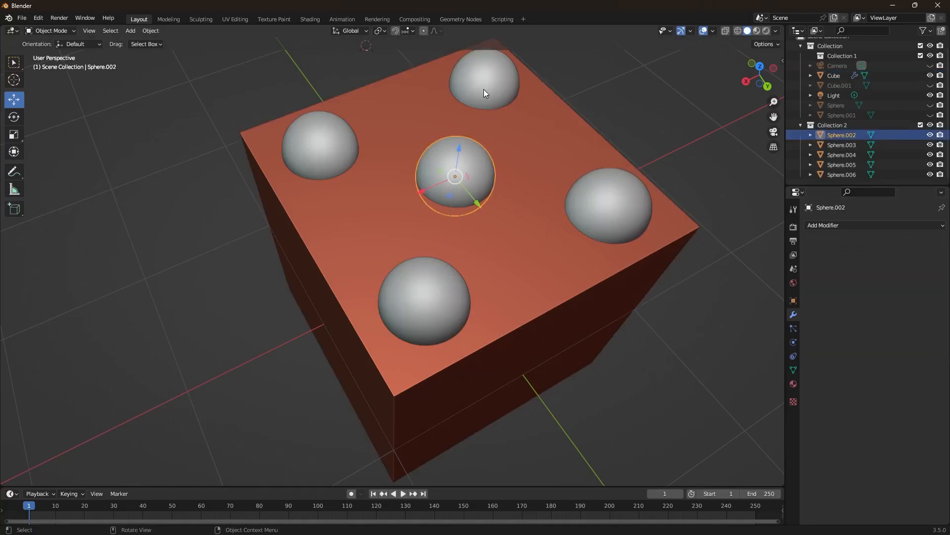
left_click(794, 301)
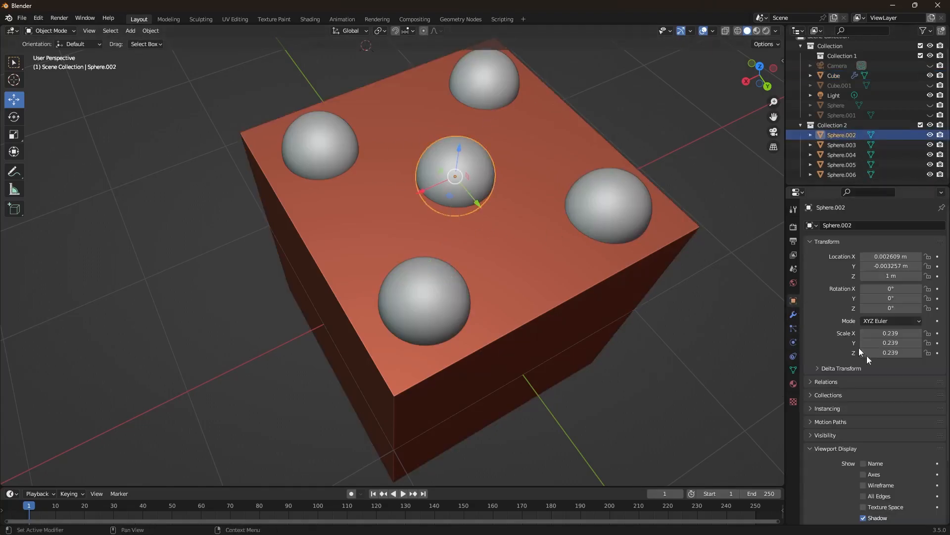
scroll(889, 460, "down", 4)
left_click(889, 477)
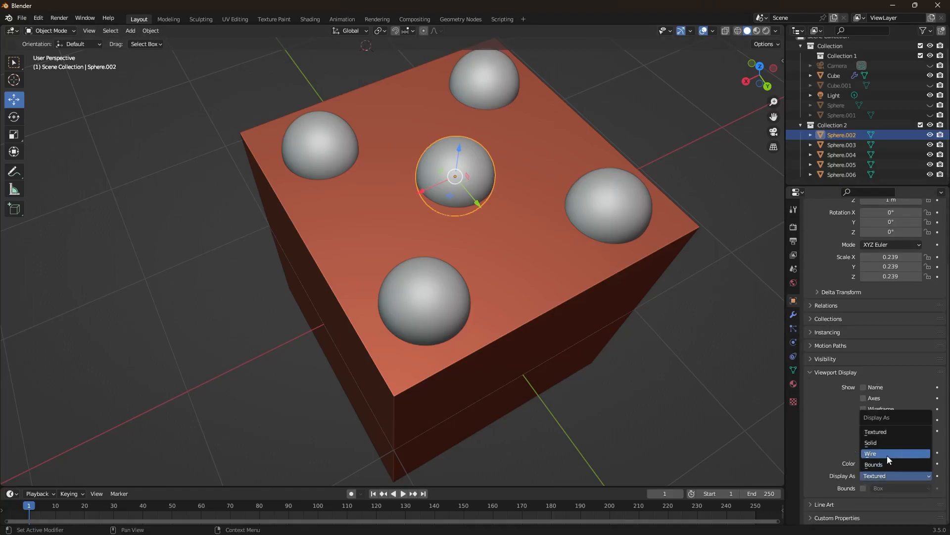
left_click(877, 454)
Step: Set the viewport display of Sphere.005 to Wire, reopen its display options, and clear the selection
left_click(592, 205)
left_click(872, 478)
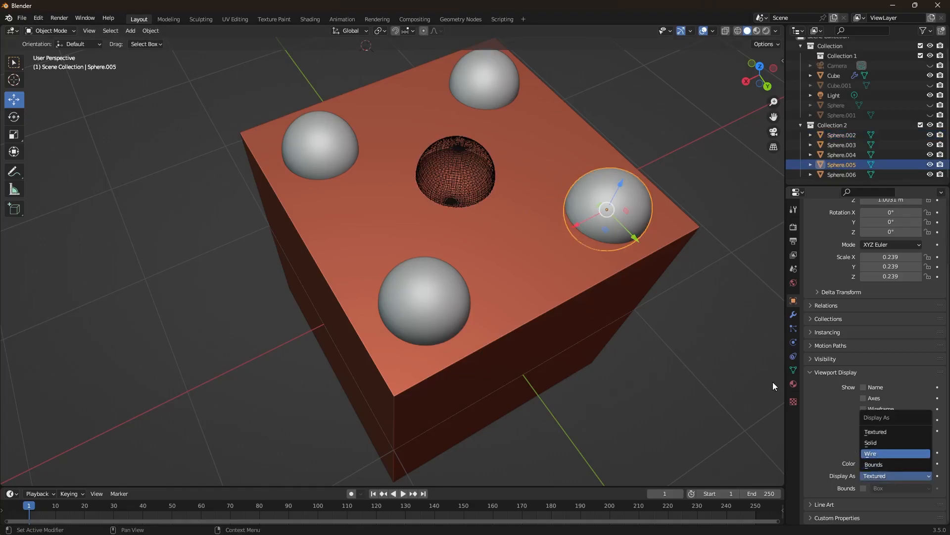
left_click(874, 453)
left_click(869, 476)
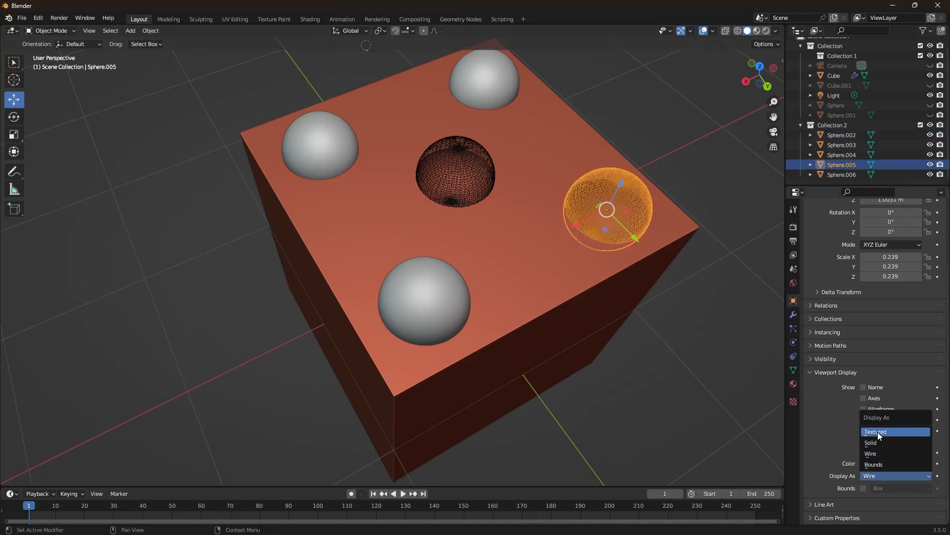
left_click(694, 352)
Step: Exclude Collection 2 from the view layer to hide the spheres and expose the cube's cut-outs
left_click(920, 124)
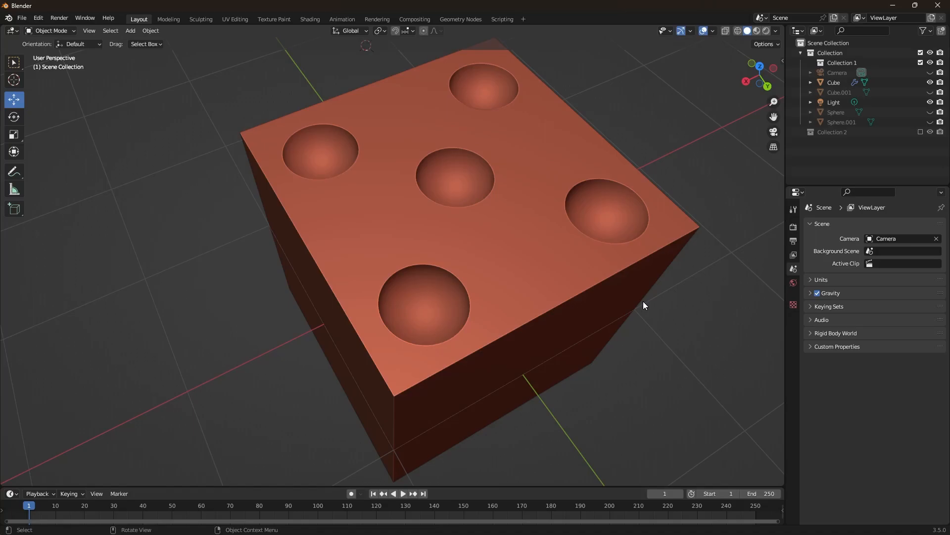
scroll(643, 301, "down", 3)
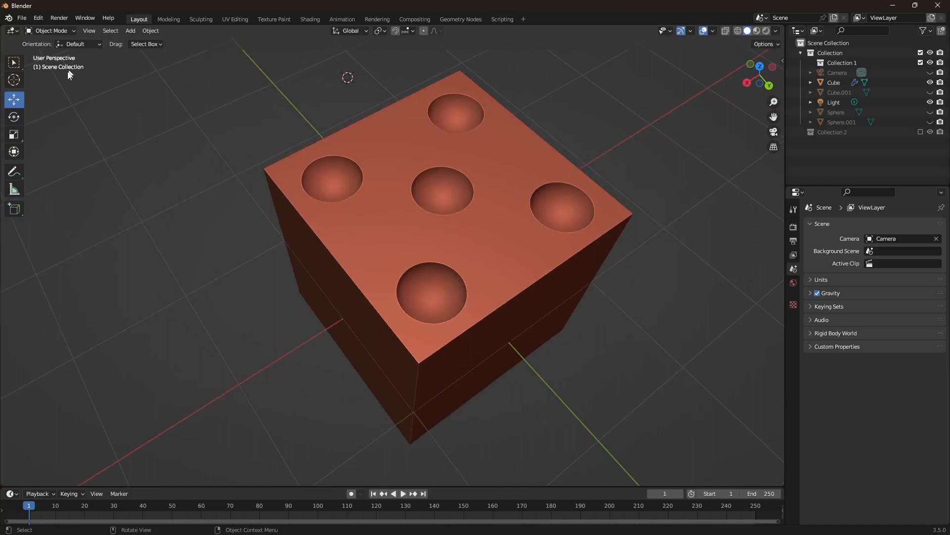
Step: Enter Edit Mode on the cube and select its entire mesh
left_click(299, 197)
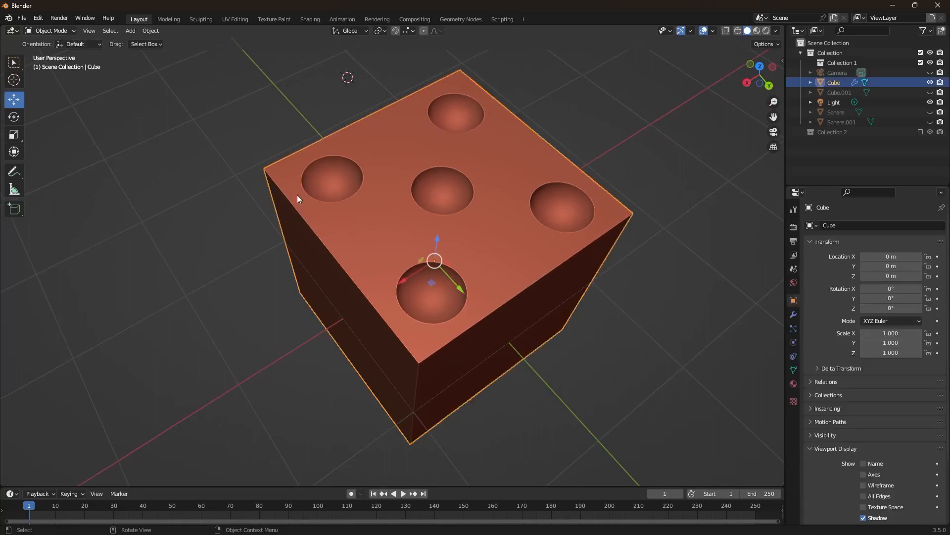
left_click(57, 32)
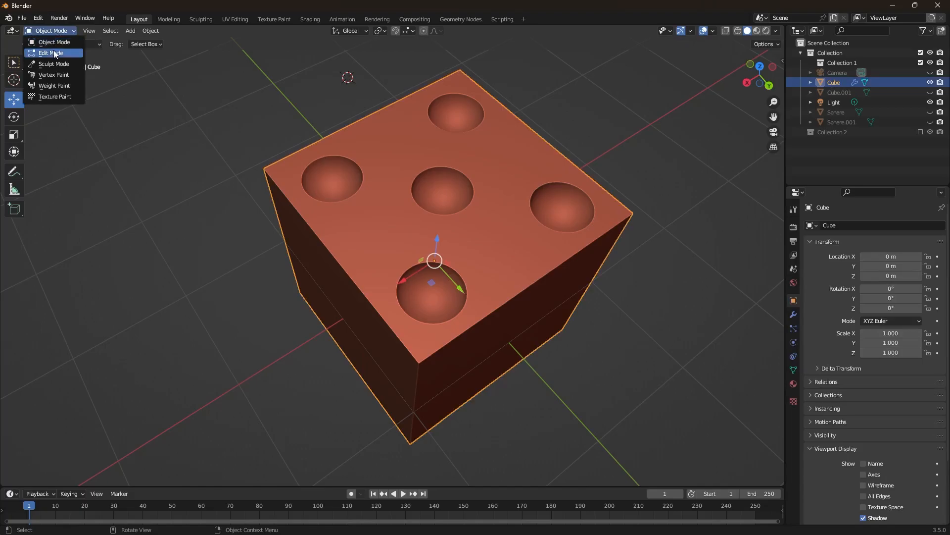
left_click(55, 53)
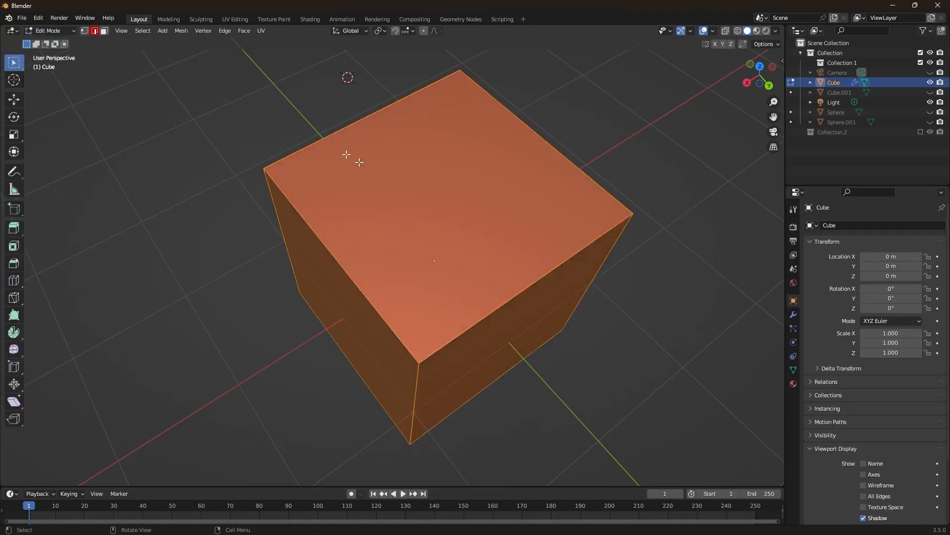
scroll(263, 119, "down", 2)
left_click_drag(266, 123, 602, 416)
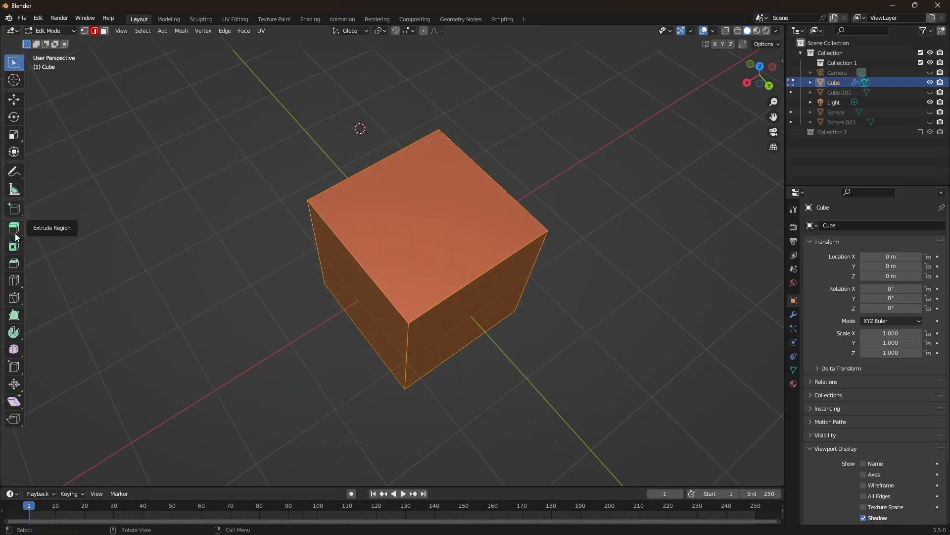
Step: Bevel all of the cube's edges with a width of about 0.063 m and 8 segments
left_click(13, 263)
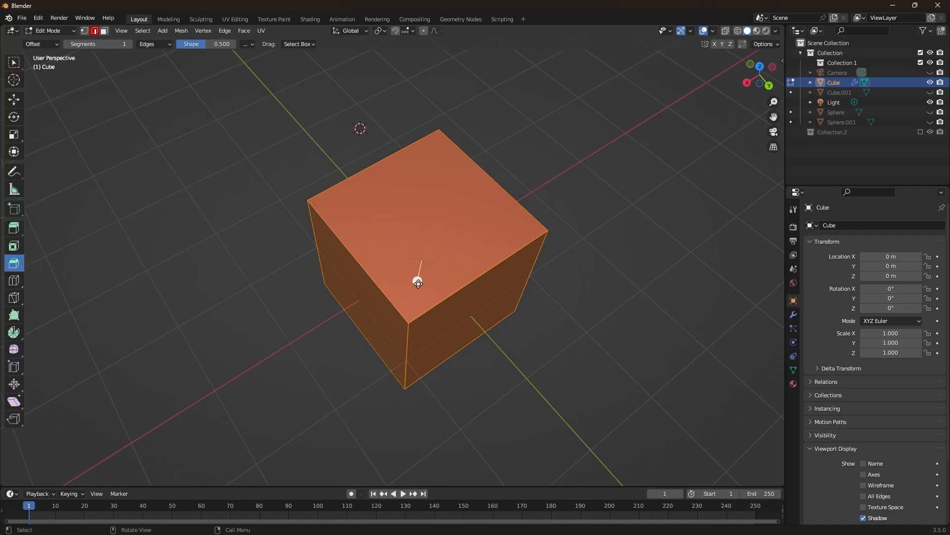
left_click_drag(418, 283, 416, 293)
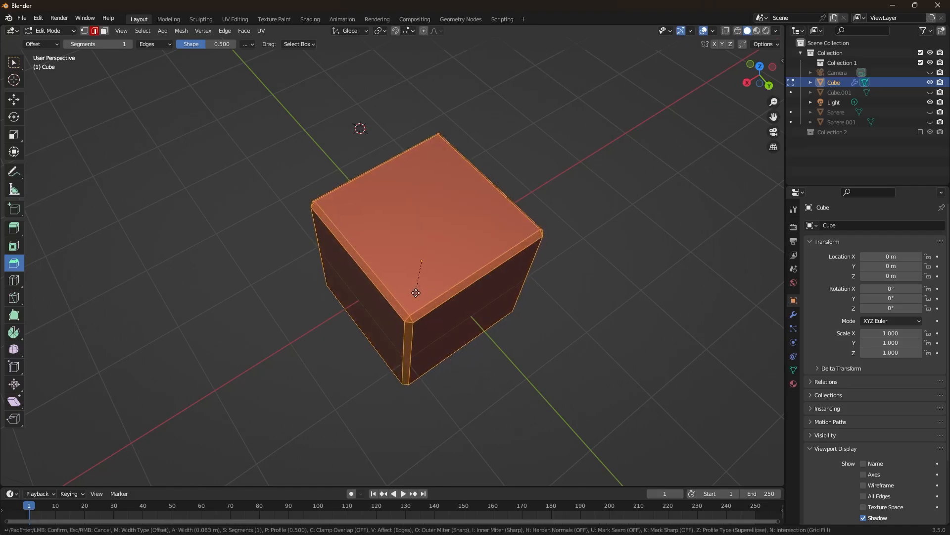
scroll(416, 293, "up", 7)
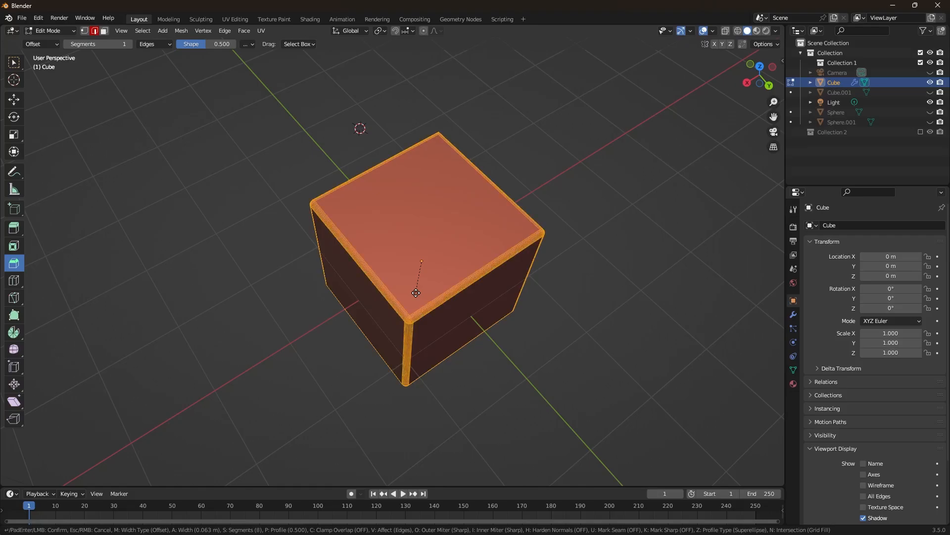
left_click(416, 294)
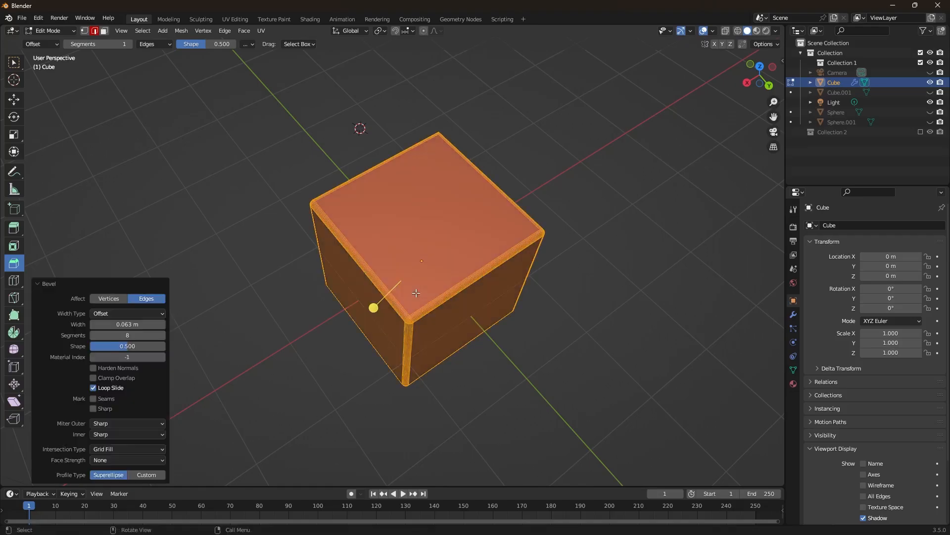
Step: Return to Object Mode, deselect the cube, and inspect its bevelled edges and spherical cut-outs
left_click(15, 66)
left_click(49, 31)
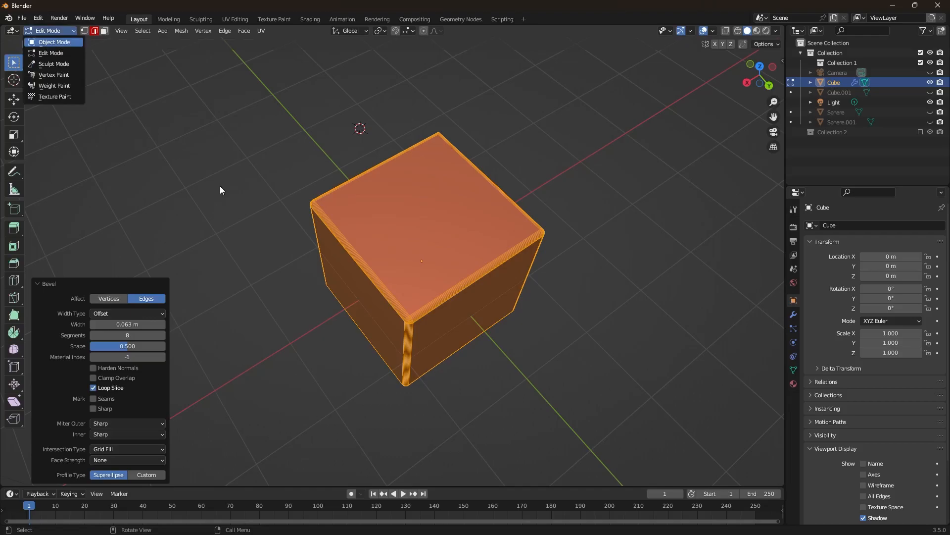
key("Return")
left_click(560, 253)
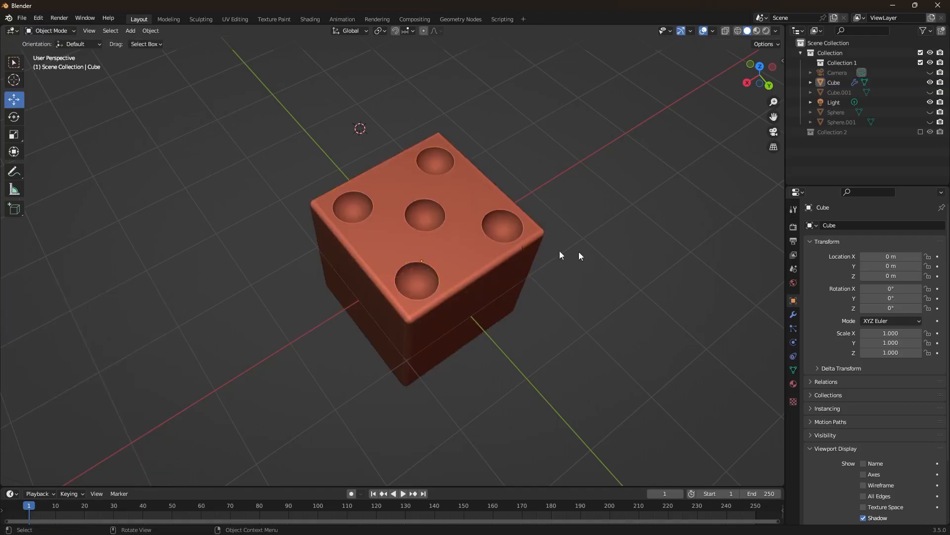
scroll(584, 236, "up", 1)
middle_click_drag(584, 237, 509, 215)
scroll(505, 301, "up", 3)
middle_click_drag(505, 301, 485, 284)
scroll(590, 295, "down", 2)
middle_click_drag(589, 295, 530, 304)
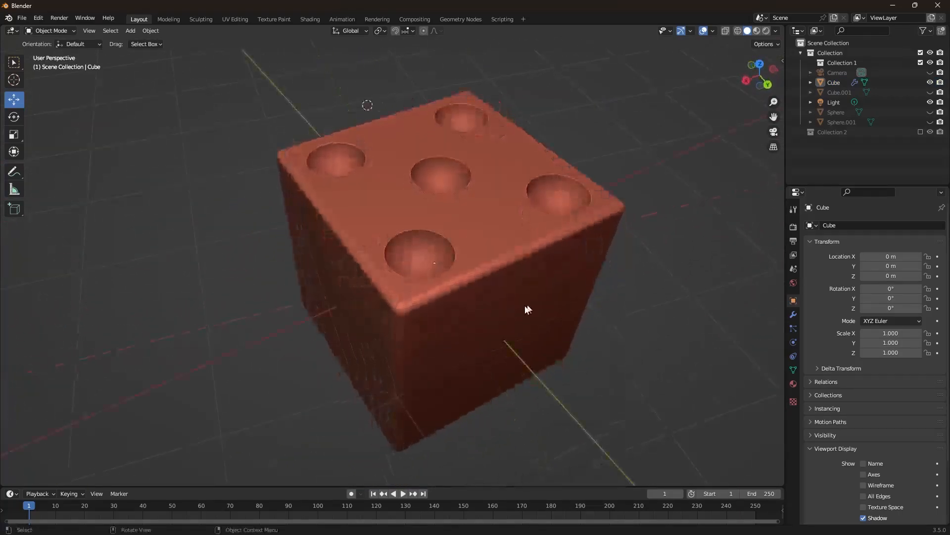
Step: Select the cube and apply Shade Smooth to it
right_click(504, 295)
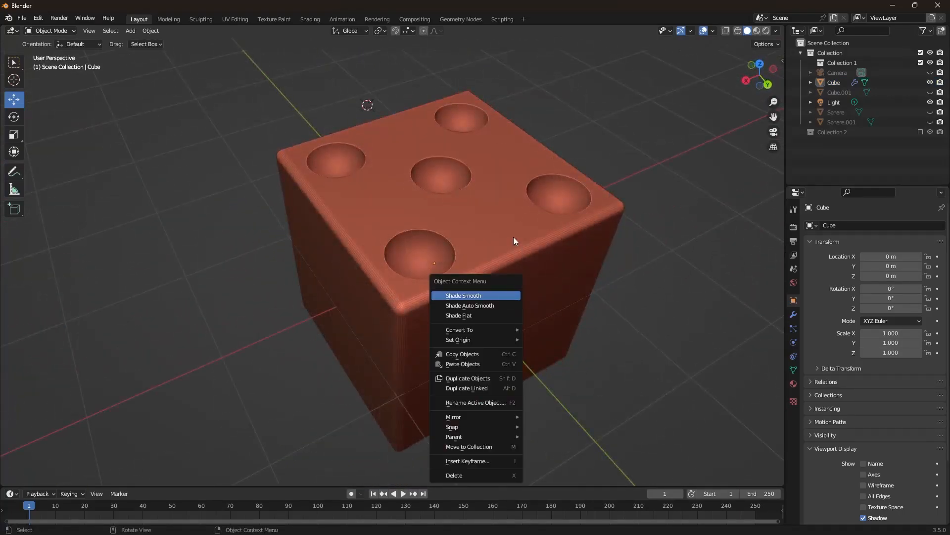
left_click(497, 297)
left_click(522, 290)
right_click(488, 310)
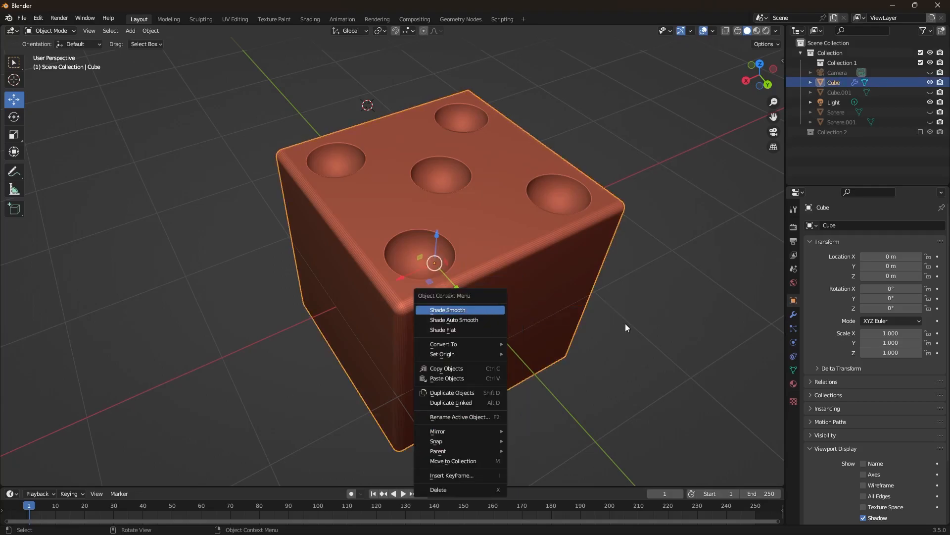
key("Return")
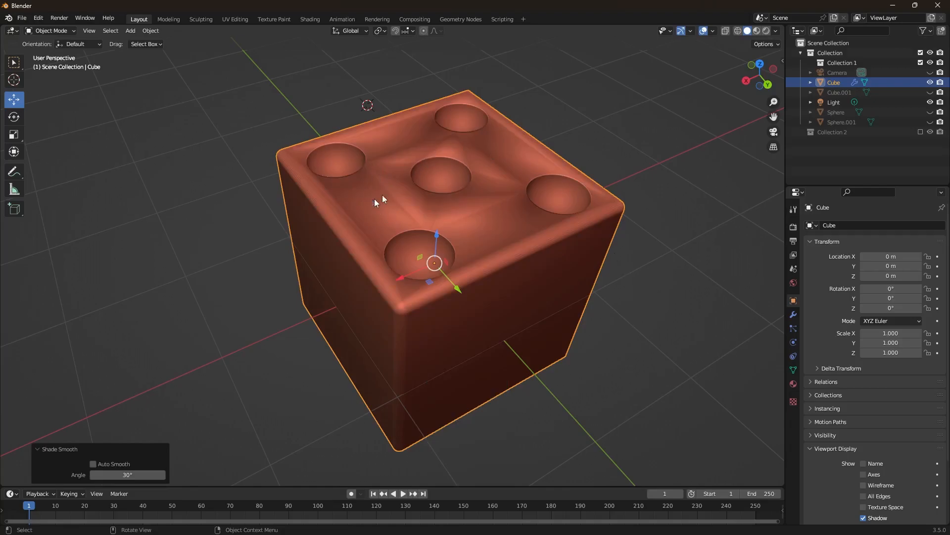
mouse_move(433, 279)
middle_mouse_down()
mouse_move(465, 243)
mouse_move(476, 208)
mouse_move(431, 283)
middle_mouse_up()
scroll(414, 197, "up", 1)
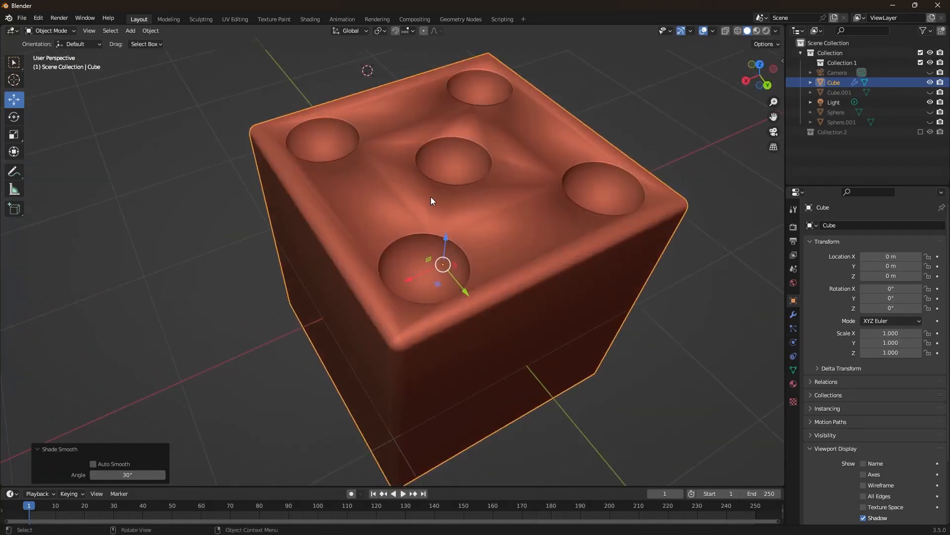
right_click(468, 225)
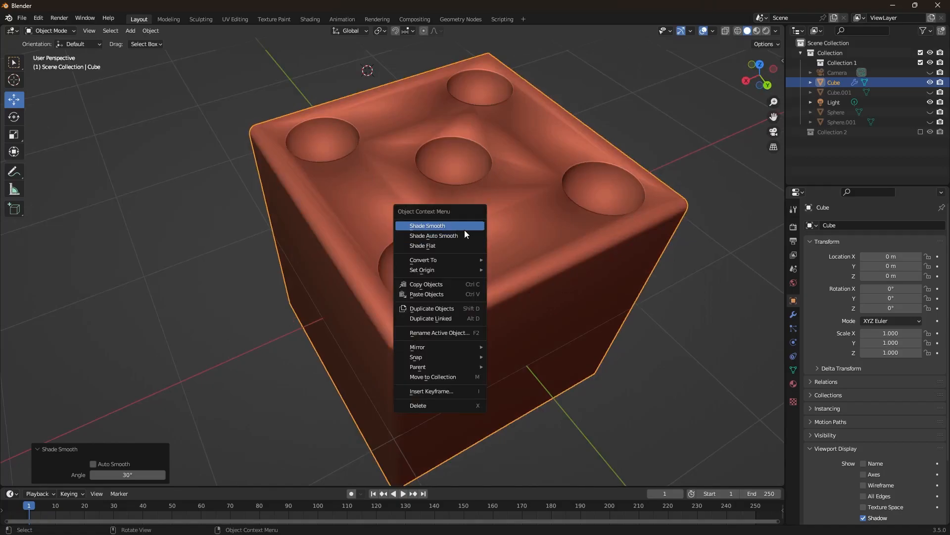
left_click(455, 226)
Step: Apply Shade Auto Smooth to the cube and inspect its top face up close
right_click(488, 245)
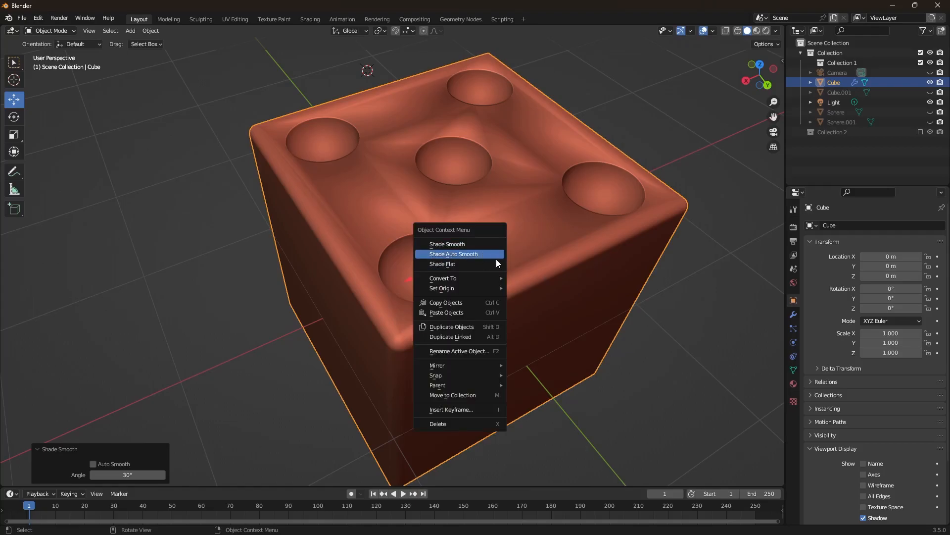
left_click(496, 257)
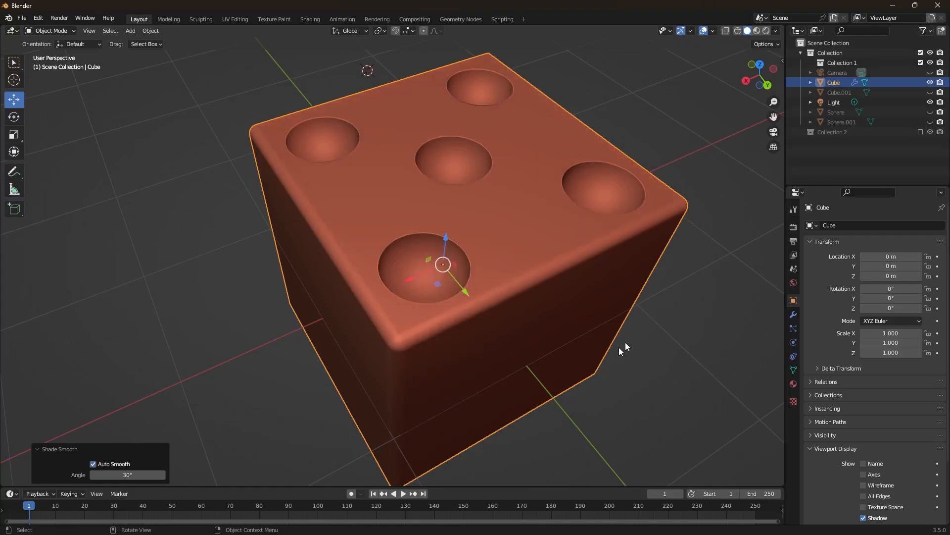
middle_click_drag(511, 246, 452, 265)
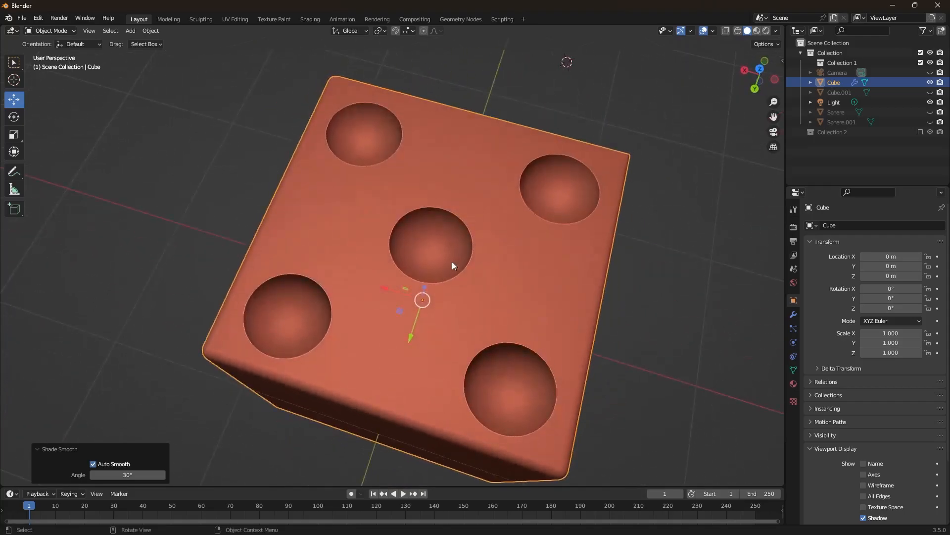
scroll(323, 221, "up", 5)
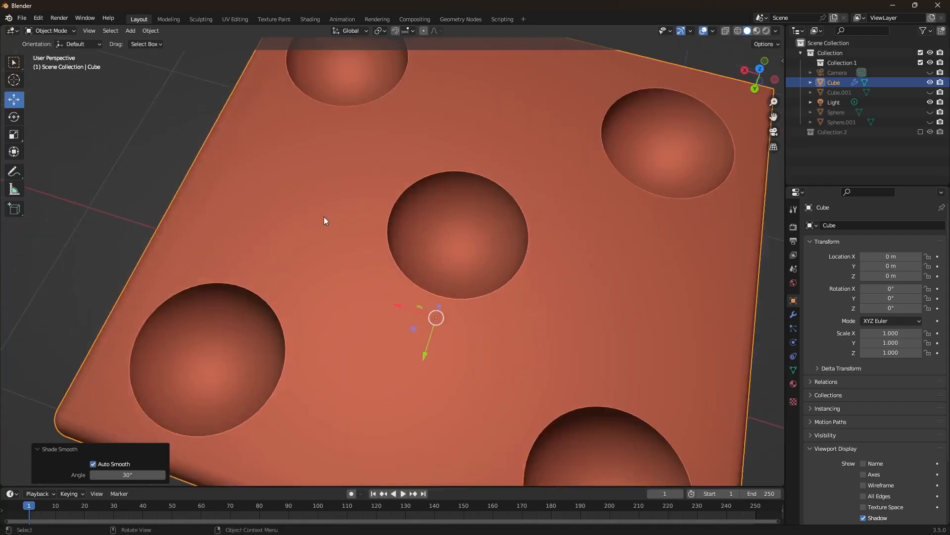
Step: Apply Shade Flat to the cube and examine the bevelled corner and edges
right_click(286, 218)
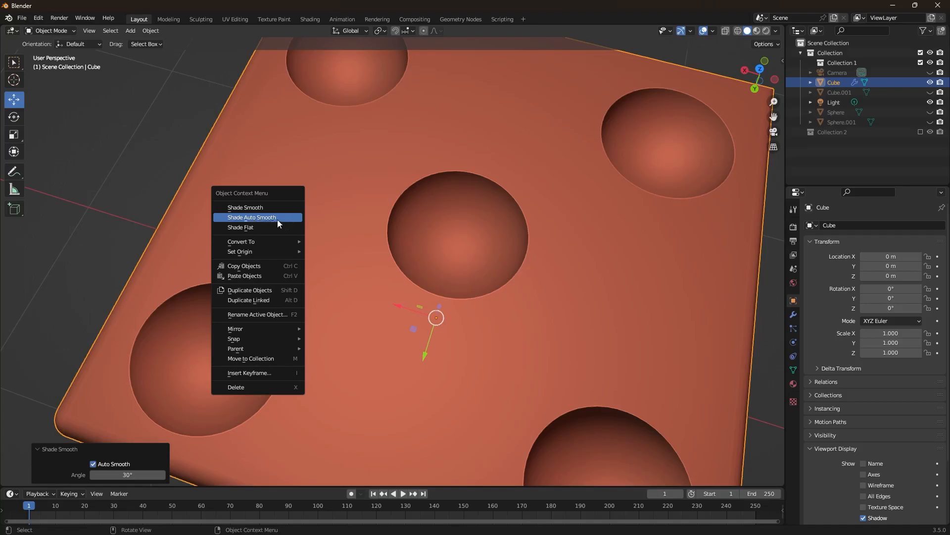
right_click(269, 224)
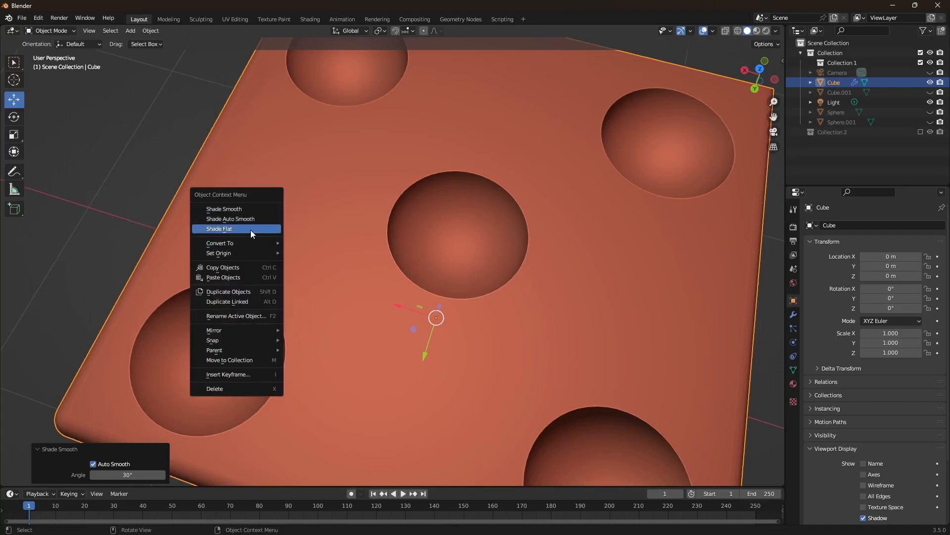
left_click(251, 230)
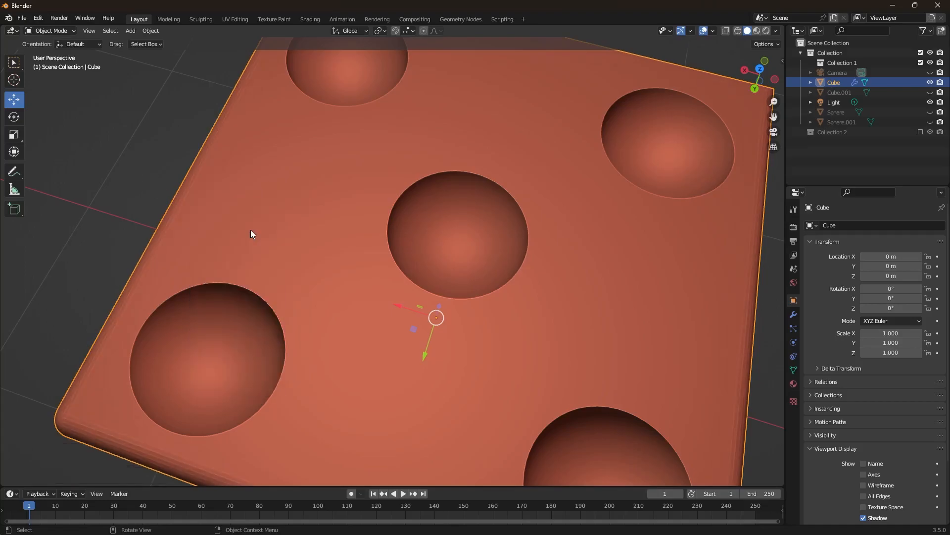
middle_click_drag(256, 229, 307, 210)
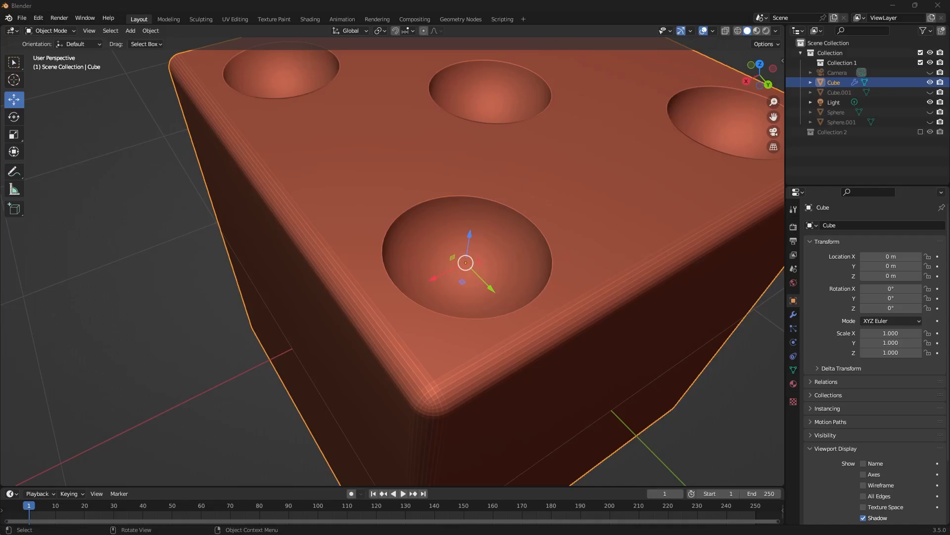
scroll(473, 227, "down", 2)
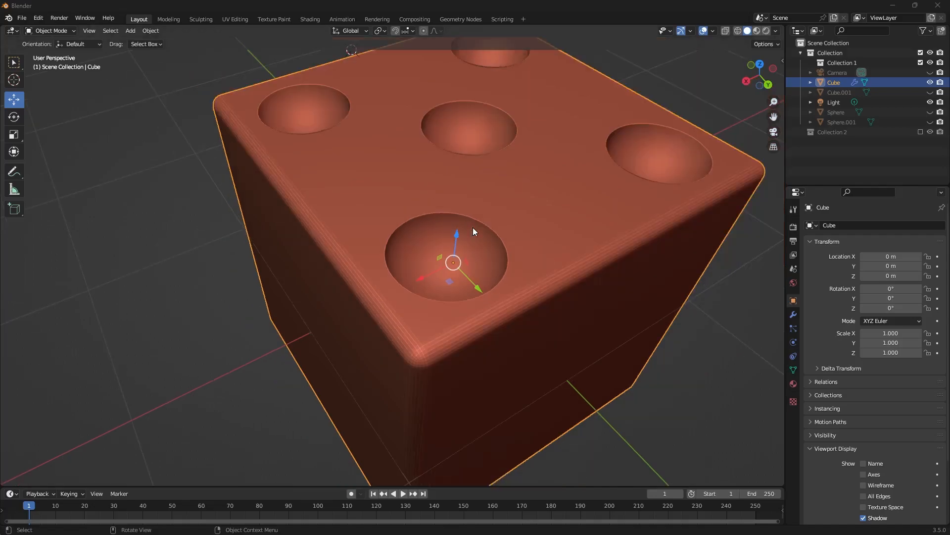
Step: Examine the cube's base mesh in Edit Mode using face and vertex selection, and return to Object Mode
left_click(67, 31)
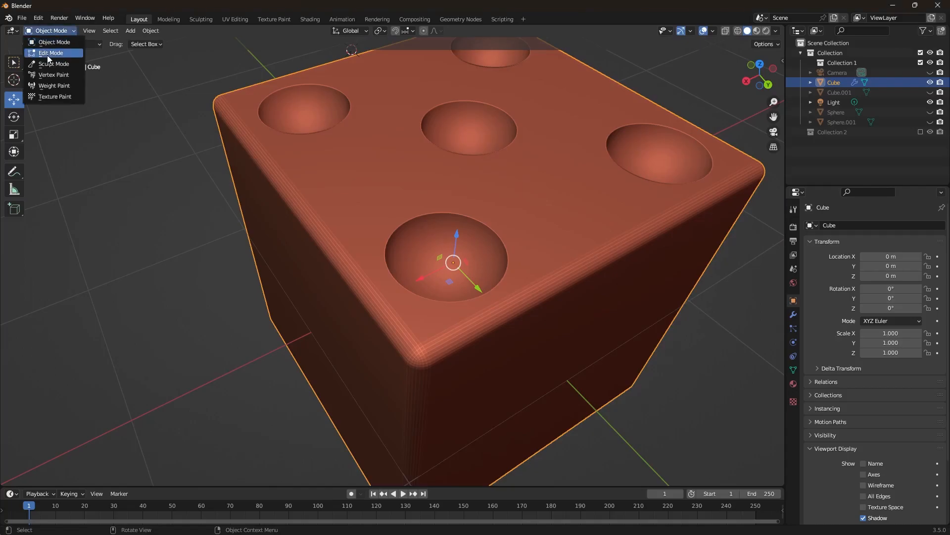
left_click(47, 54)
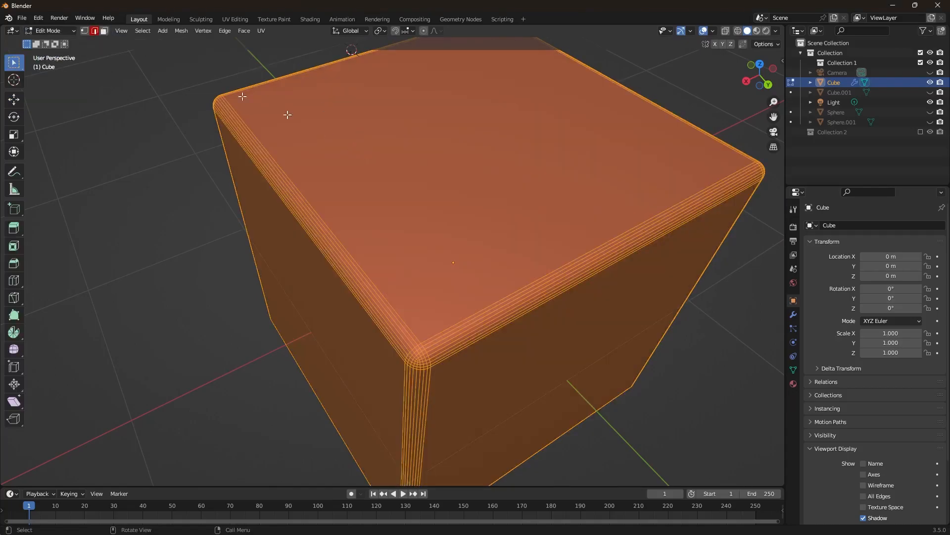
scroll(213, 157, "down", 4)
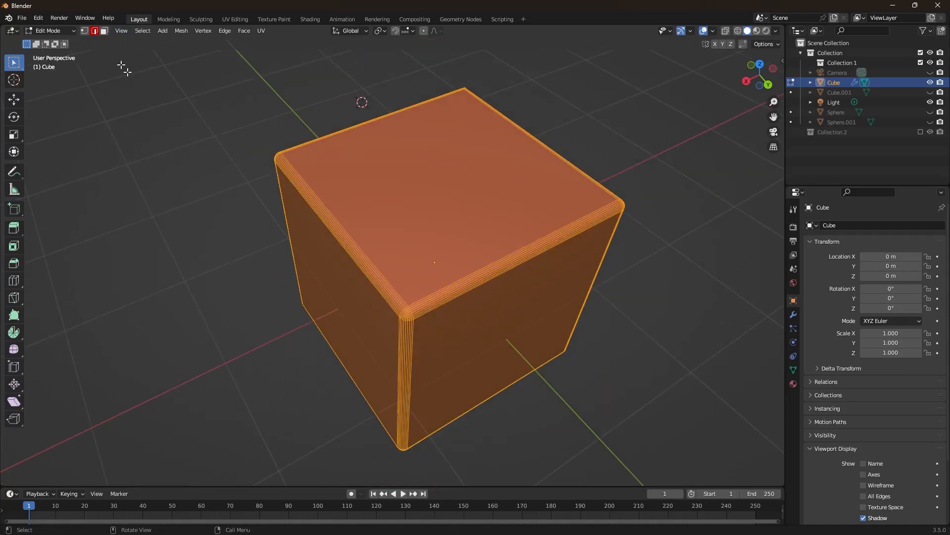
left_click(103, 31)
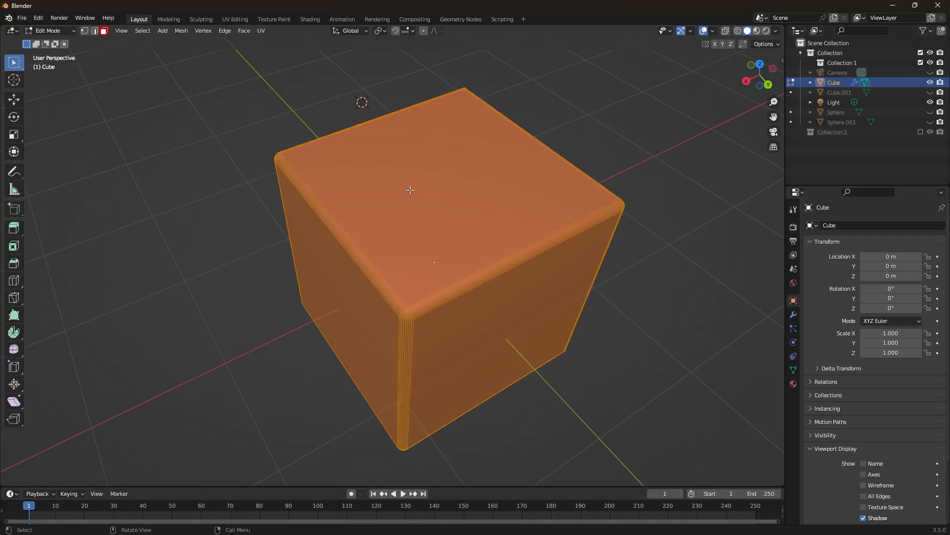
left_click(84, 30)
left_click(59, 31)
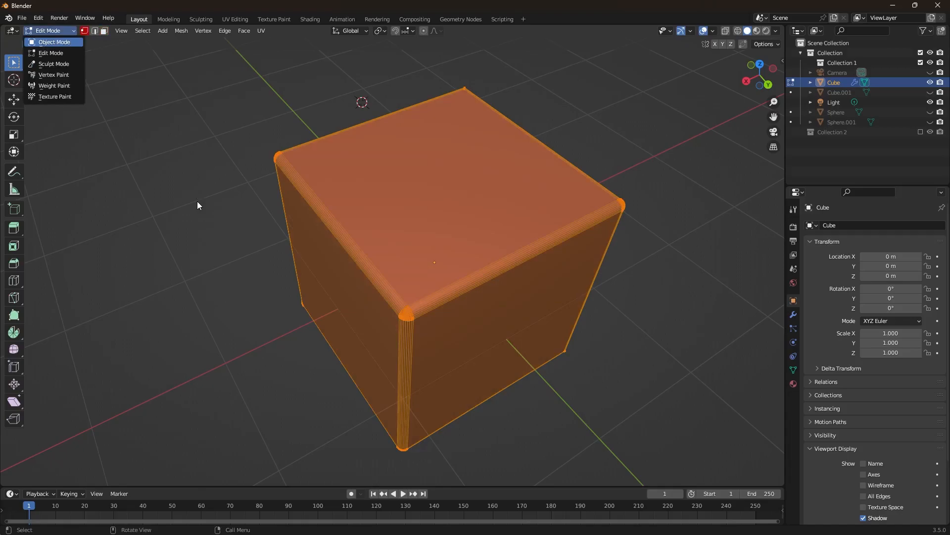
key("Return")
Step: Apply Shade Auto Smooth to the bevelled cube and inspect the shading around the cut-outs
right_click(354, 215)
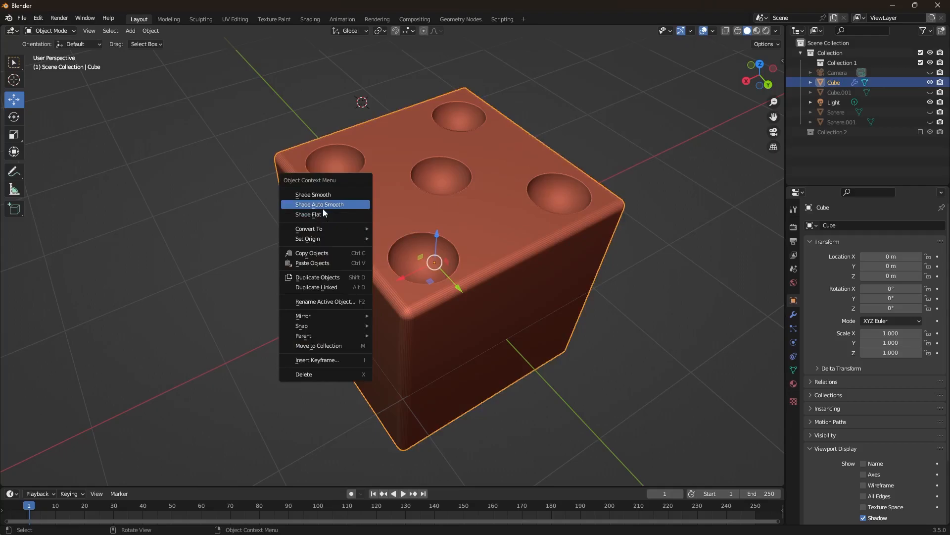
left_click(324, 208)
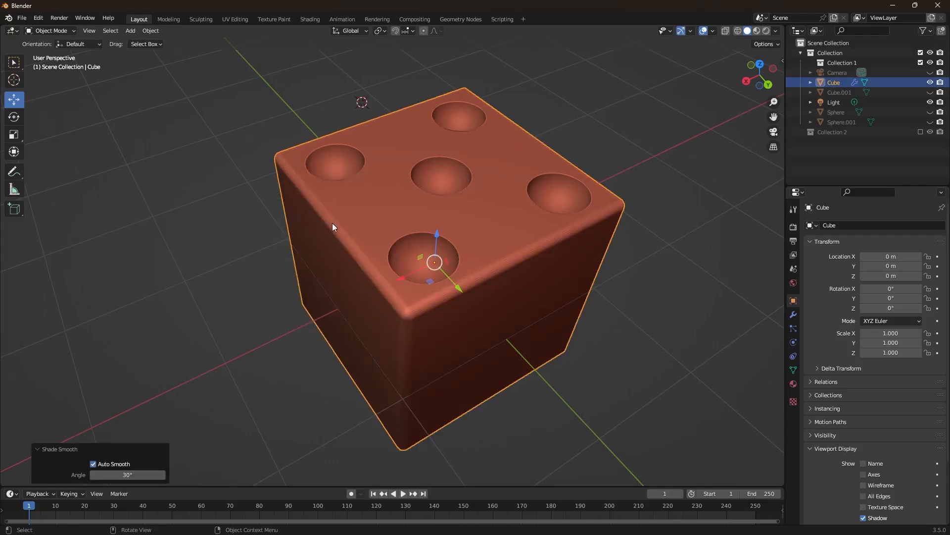
middle_click_drag(397, 244, 401, 247)
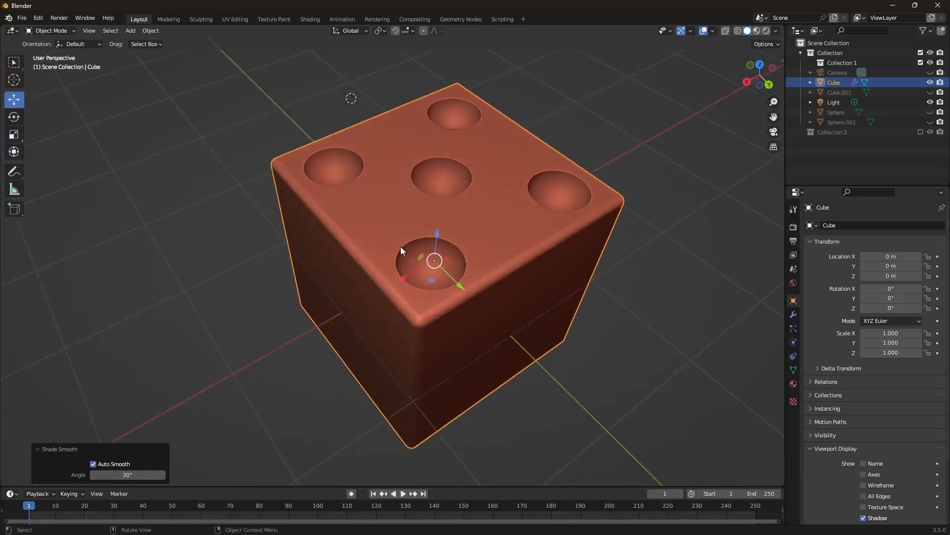
scroll(401, 246, "up", 2)
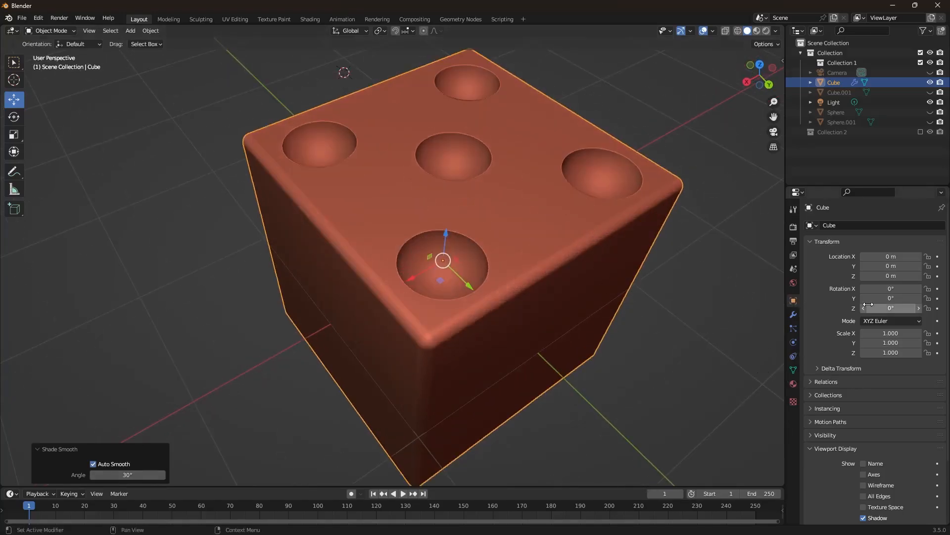
scroll(868, 304, "down", 4)
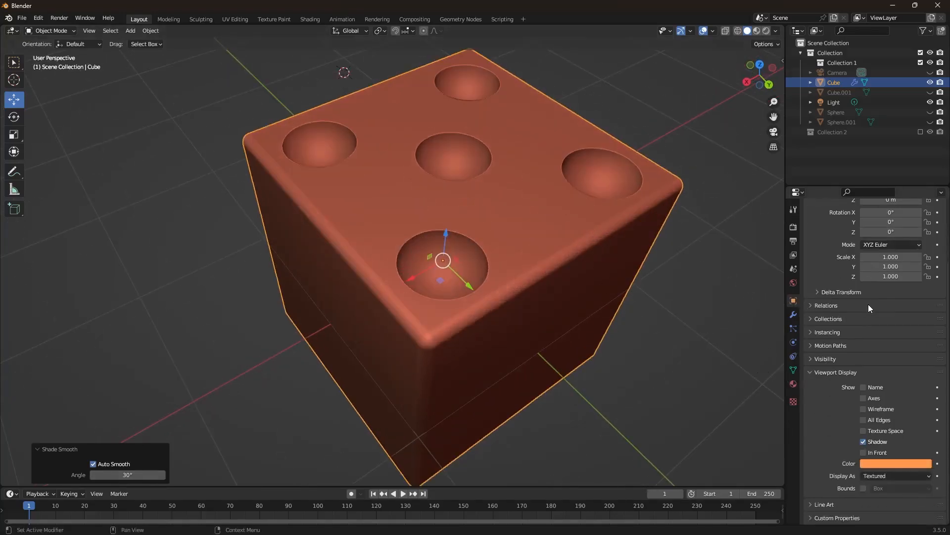
Step: Apply the cube's Boolean.003 modifier to its mesh and inspect the five spherical cut-outs
left_click(793, 315)
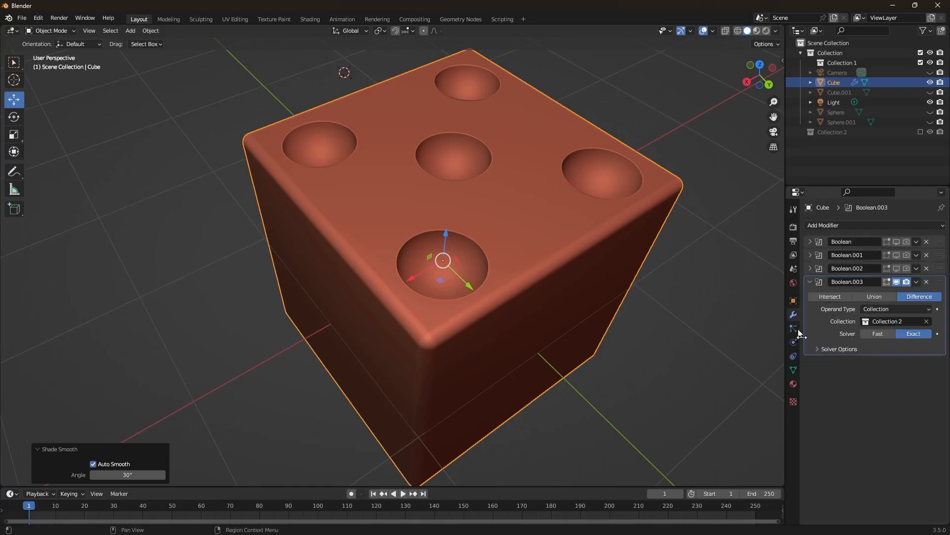
left_click(917, 282)
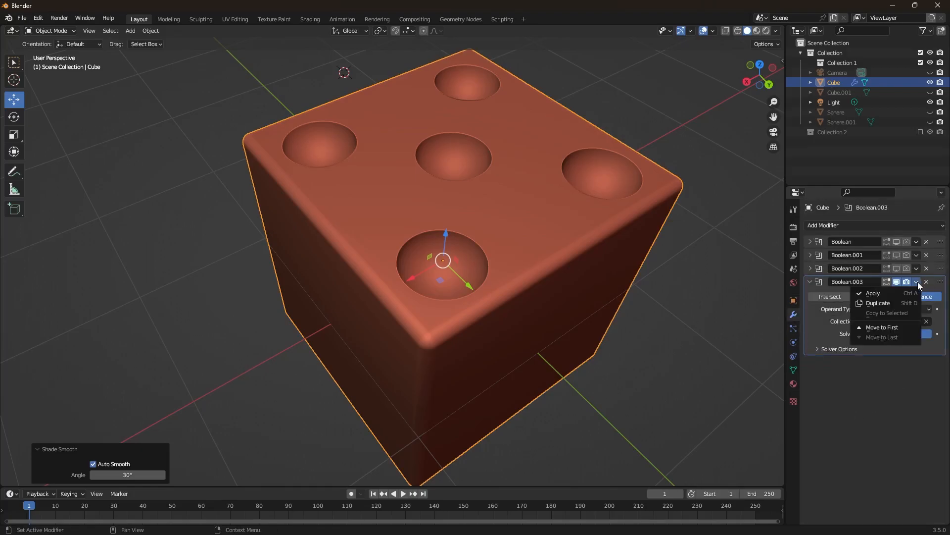
left_click(887, 293)
left_click(686, 334)
middle_click_drag(686, 333, 633, 307)
left_click(843, 131)
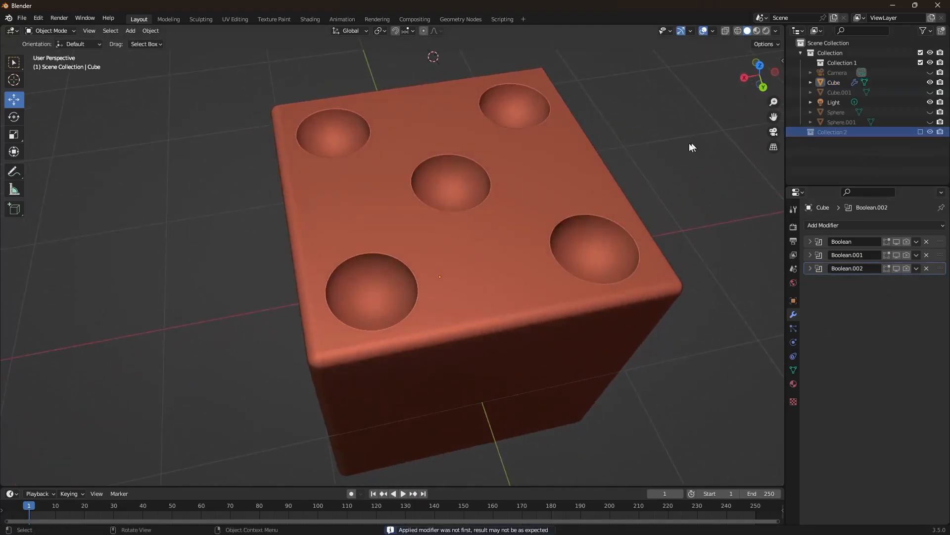
middle_click_drag(579, 246, 526, 248)
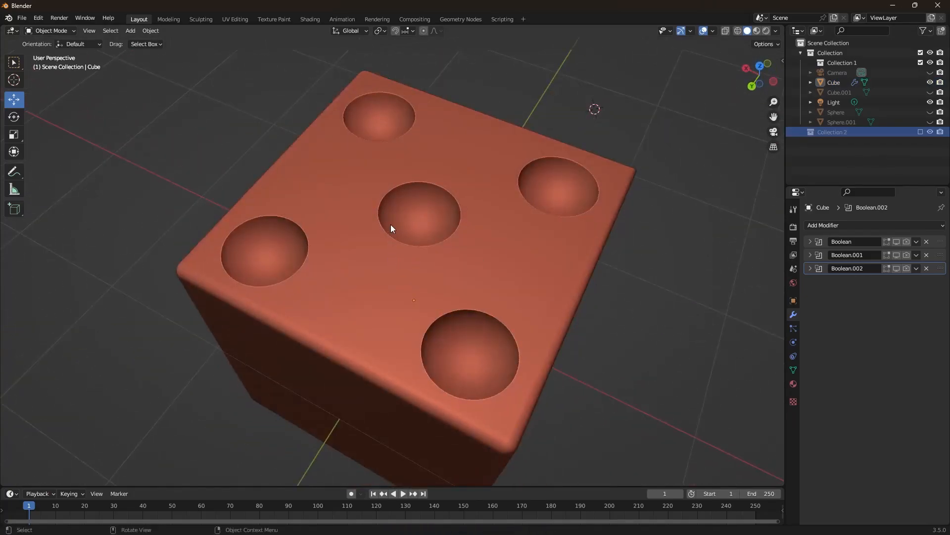
left_click(416, 266)
middle_click_drag(343, 205, 425, 221)
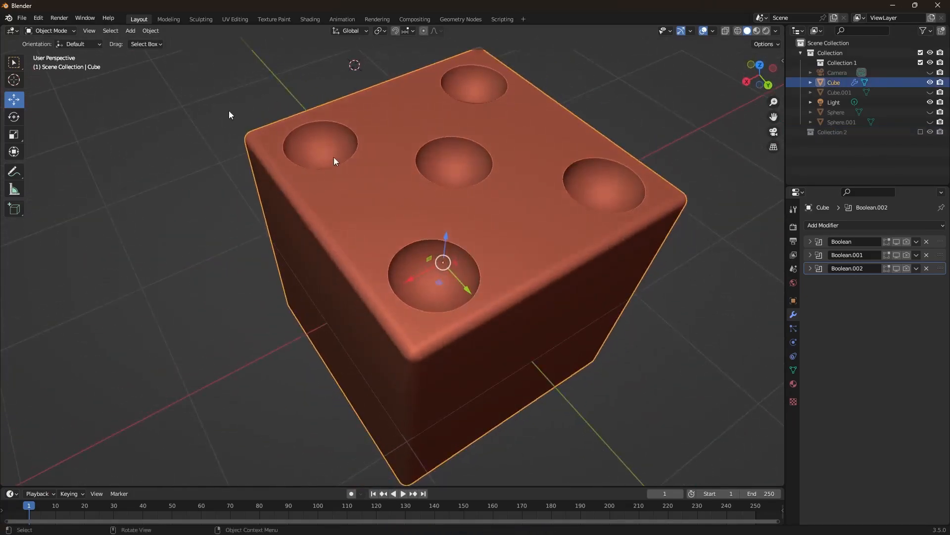
Step: In Edit Mode with face selection and everything deselected, examine the mesh around the cut-outs and look through the selection commands
left_click(50, 30)
left_click(47, 49)
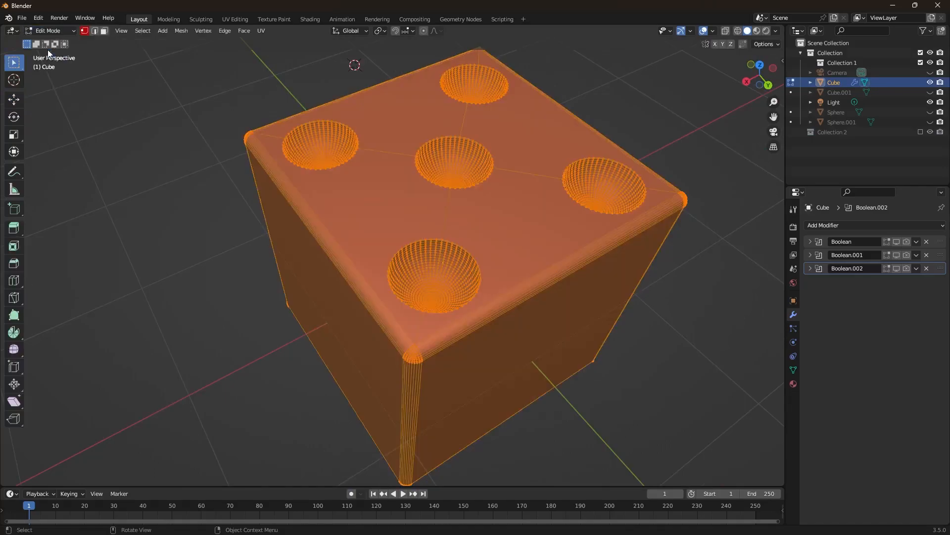
left_click(104, 30)
middle_click_drag(371, 158, 332, 207)
key("alt+a")
scroll(325, 208, "up", 3)
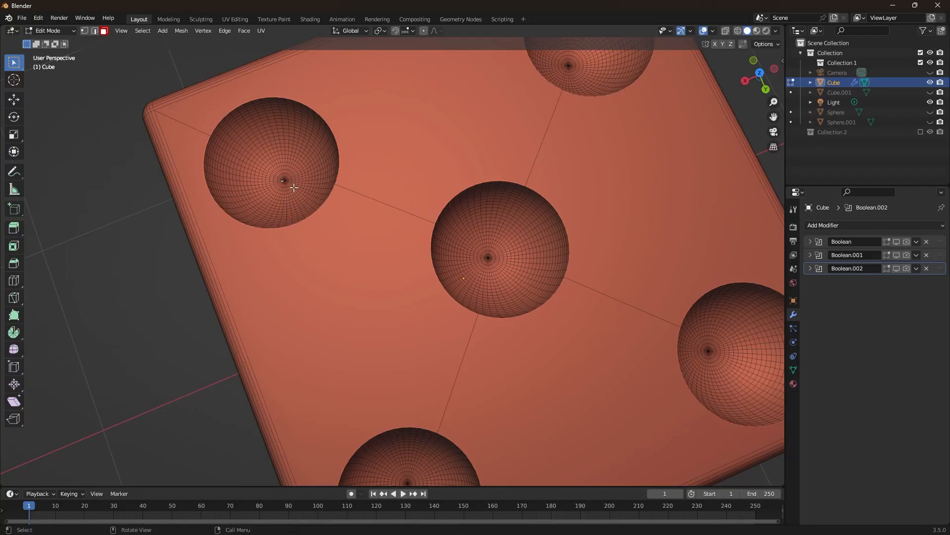
left_click(149, 31)
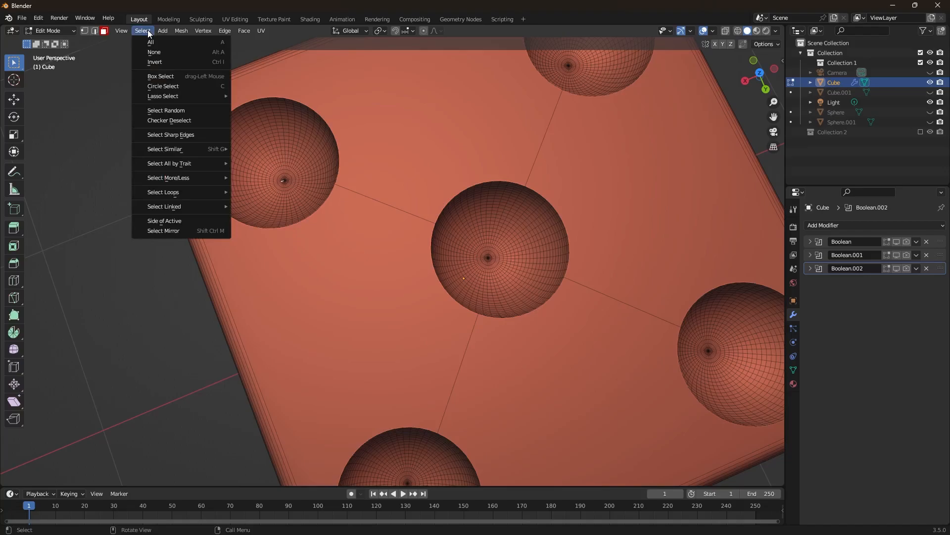
mouse_move(184, 193)
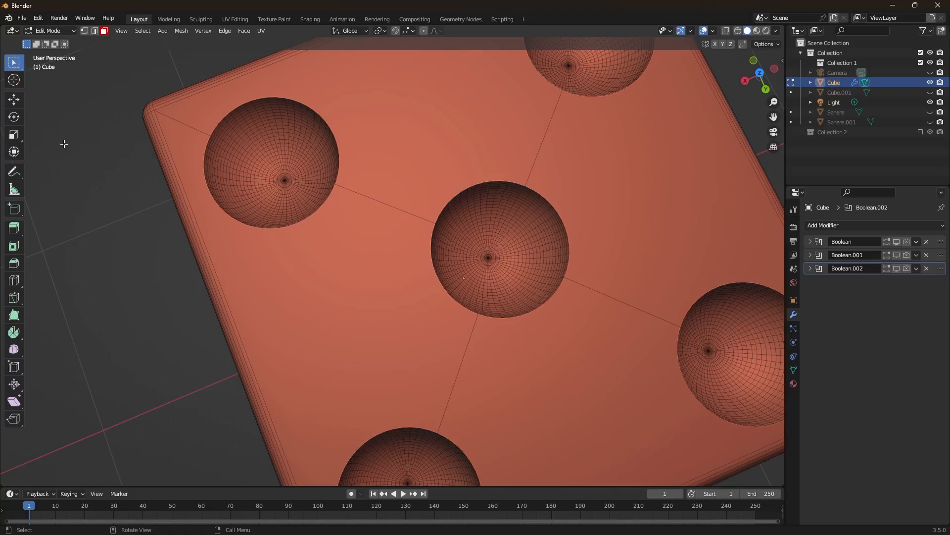
scroll(441, 226, "down", 5)
mouse_move(441, 227)
middle_mouse_down()
mouse_move(462, 194)
mouse_move(473, 196)
middle_mouse_up()
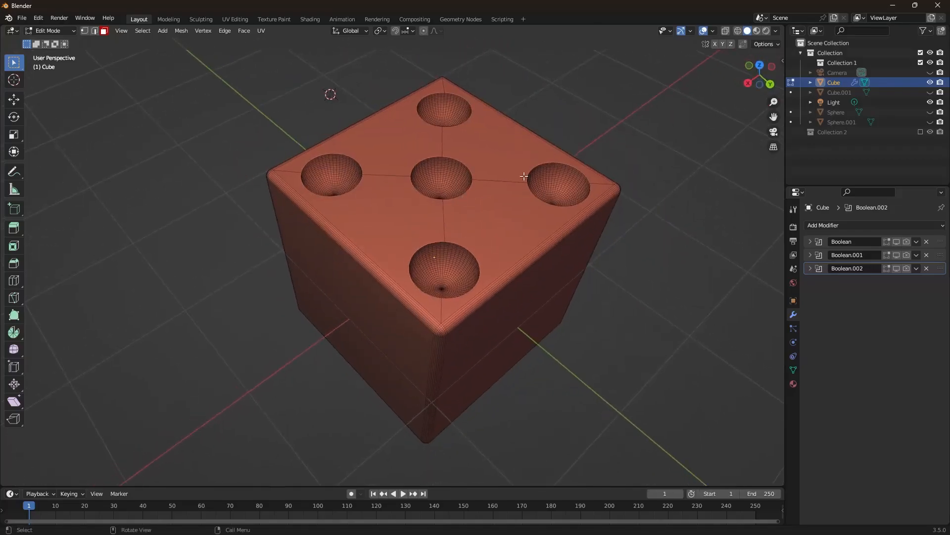
Step: Switch the viewport to Material Preview shading, return to Object Mode and select the cube
left_click(757, 30)
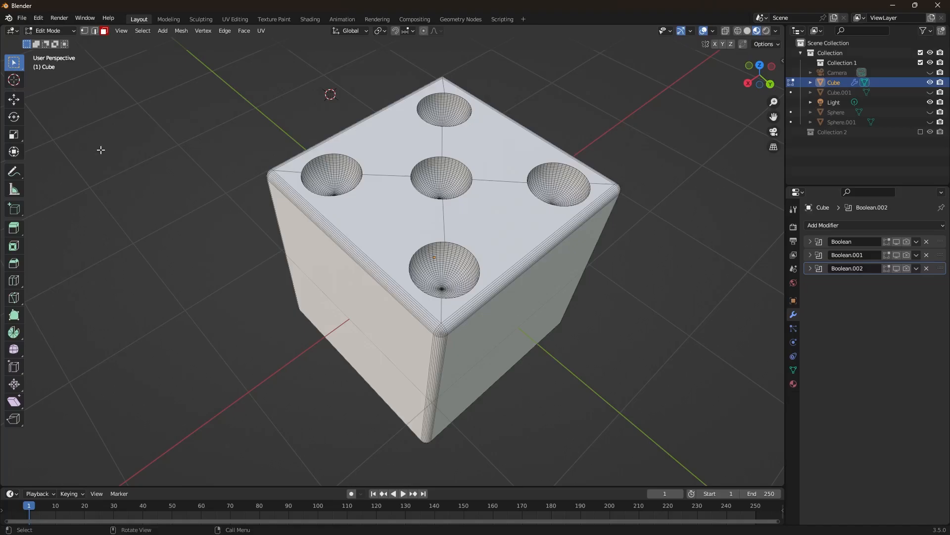
left_click(71, 31)
left_click(30, 39)
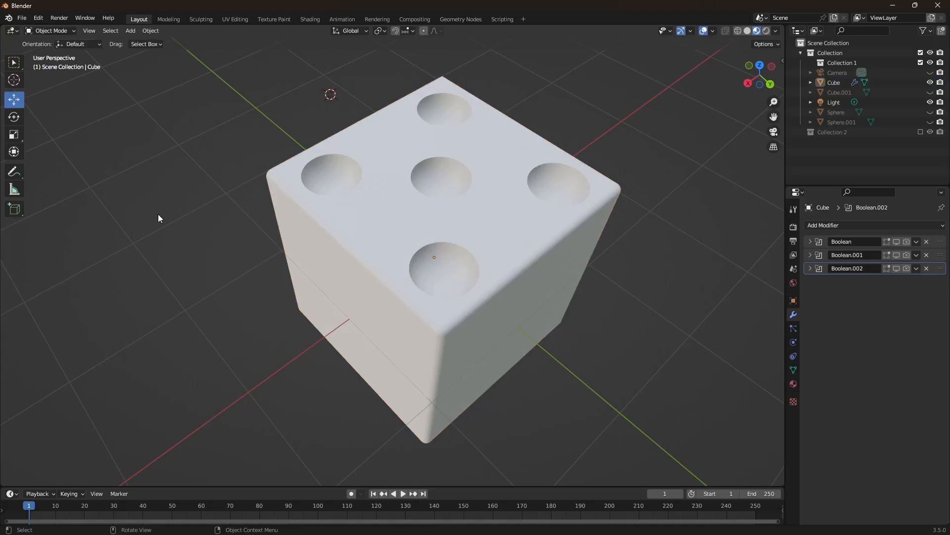
left_click(310, 221)
Step: Examine the cut cube's topology in Edit Mode, up close and as a whole, and return the viewport to Solid shading
left_click(58, 33)
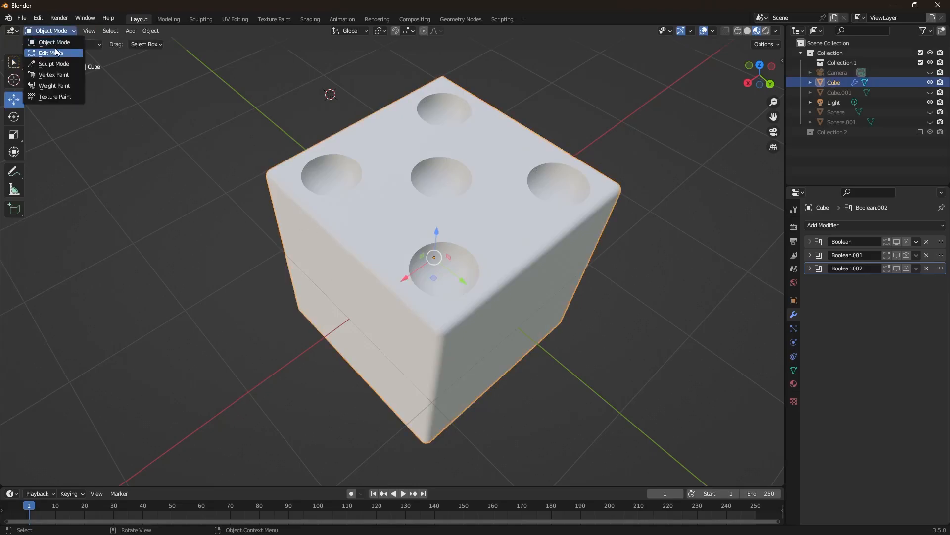
left_click(55, 48)
scroll(409, 232, "up", 3)
middle_click_drag(409, 232, 428, 270)
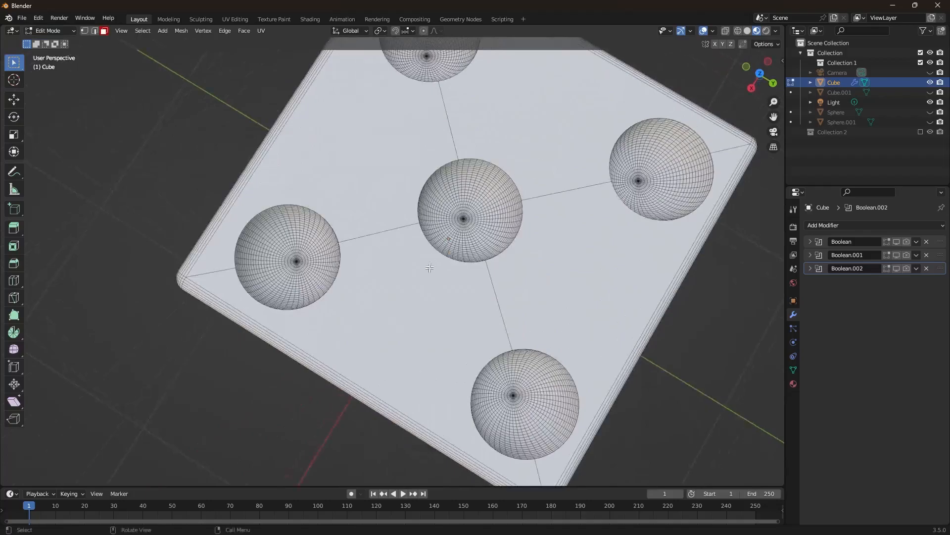
scroll(428, 270, "up", 3)
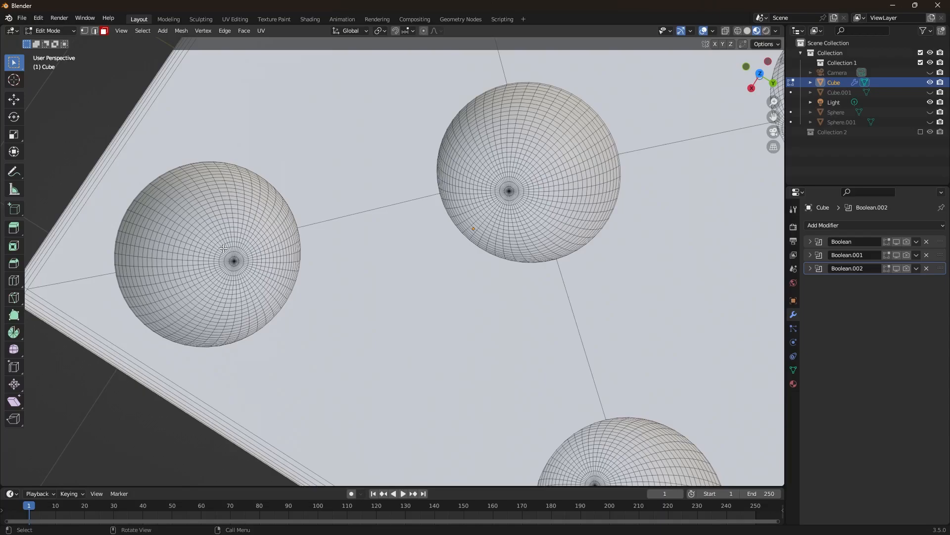
scroll(261, 265, "down", 10)
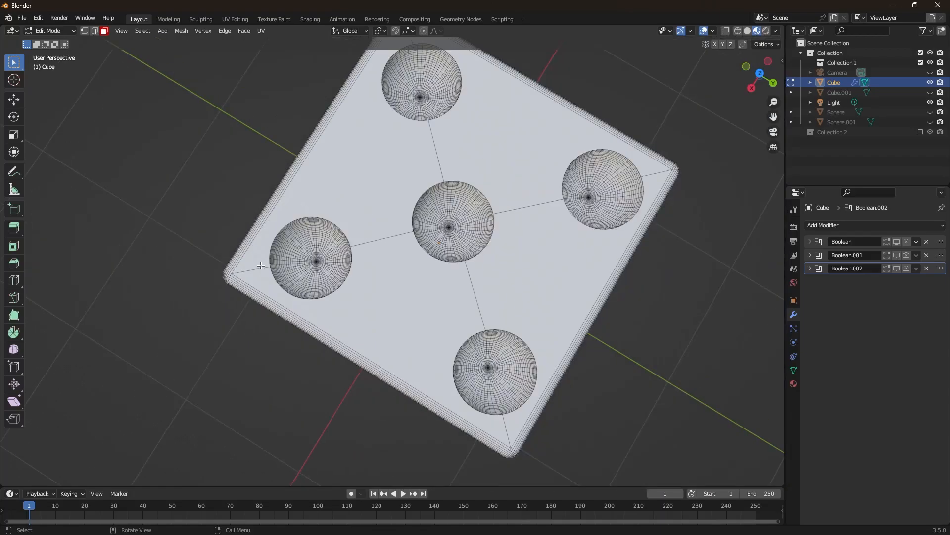
middle_click_drag(359, 323, 322, 247)
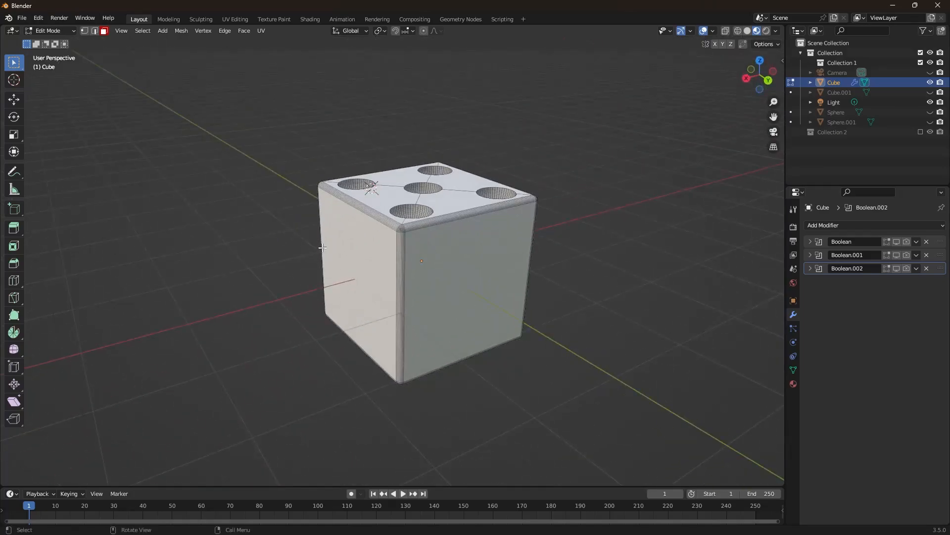
scroll(410, 253, "up", 3)
middle_click_drag(425, 220, 433, 296)
scroll(441, 261, "down", 4)
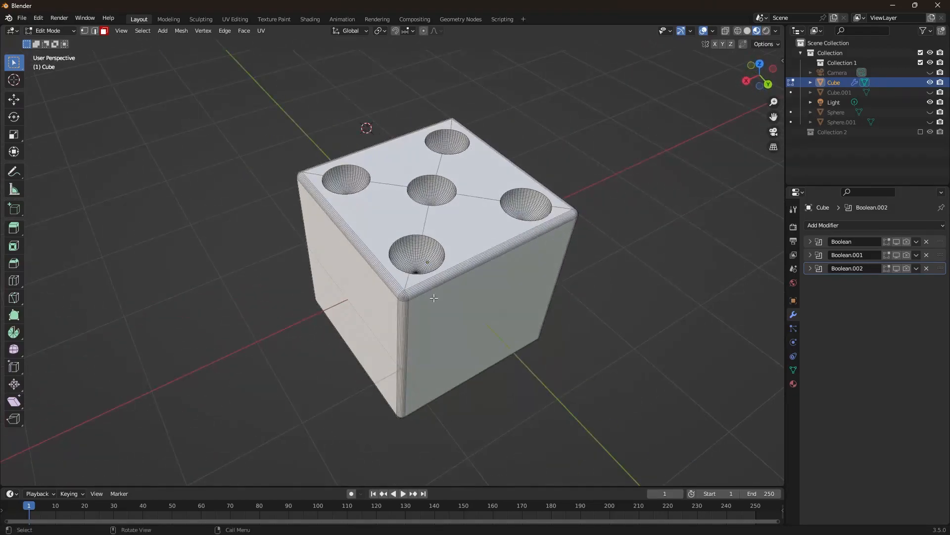
middle_click_drag(434, 297, 586, 313)
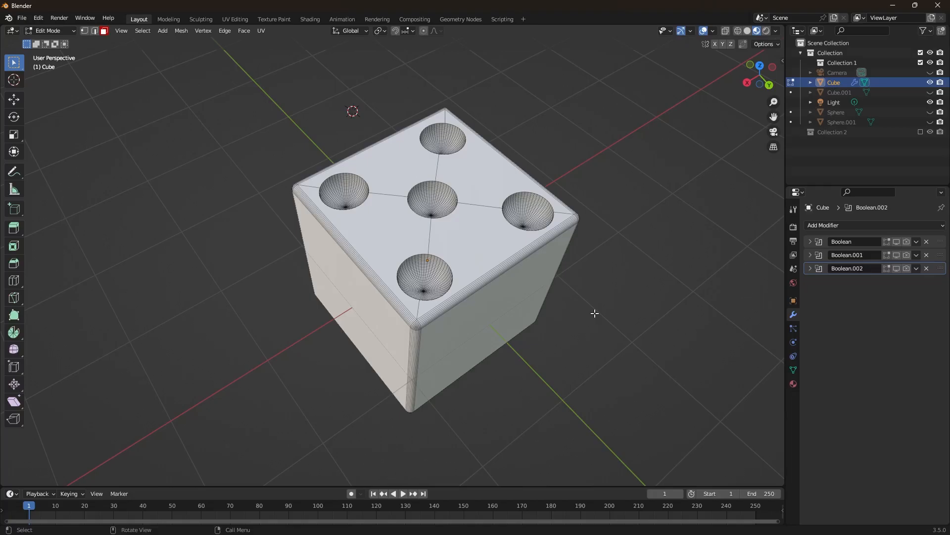
left_click(748, 31)
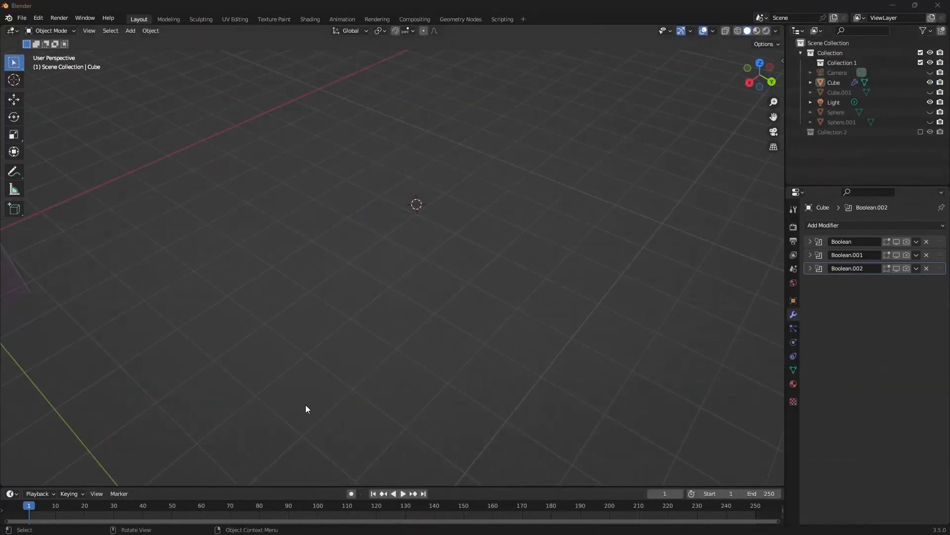
Step: Add a 2 m mesh cube at the 3D cursor and deselect it
middle_click_drag(499, 222, 498, 221)
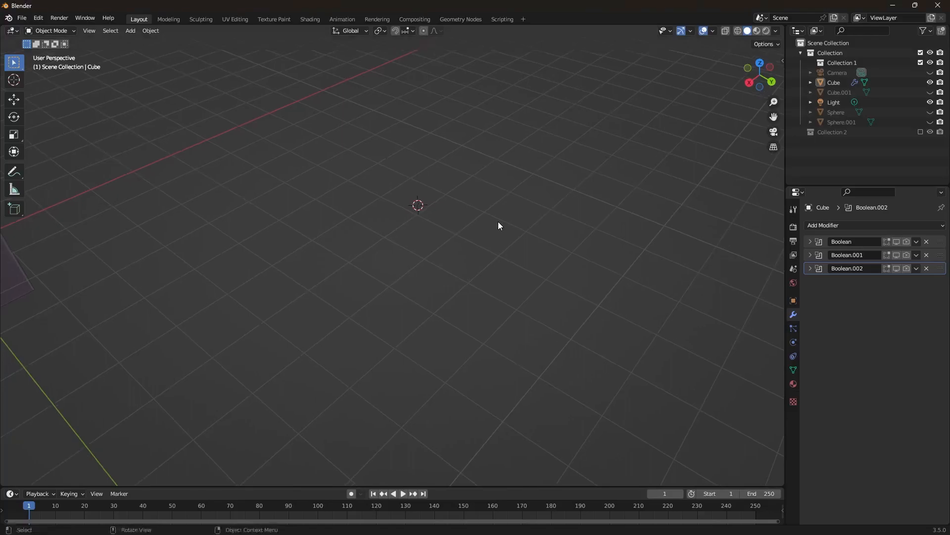
key("shift+a")
mouse_move(498, 221)
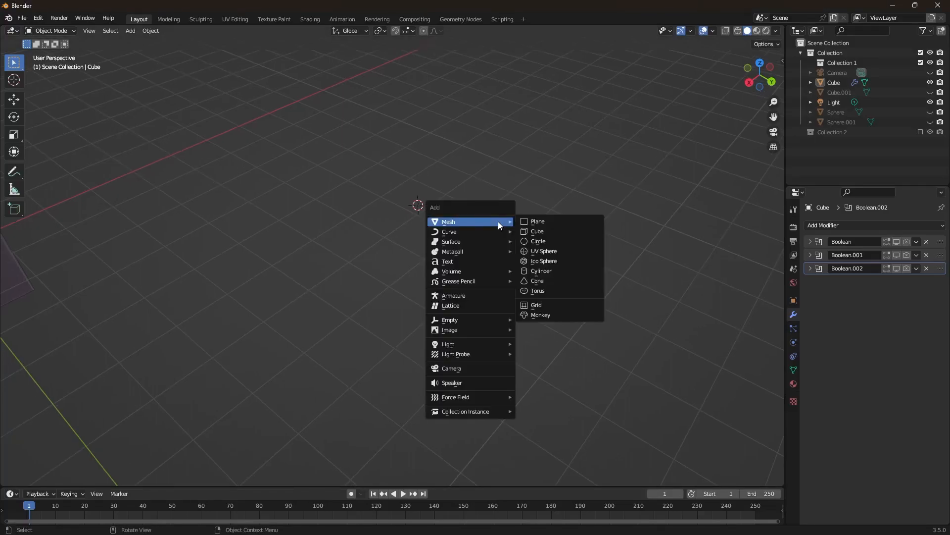
left_click(547, 235)
scroll(492, 256, "up", 4)
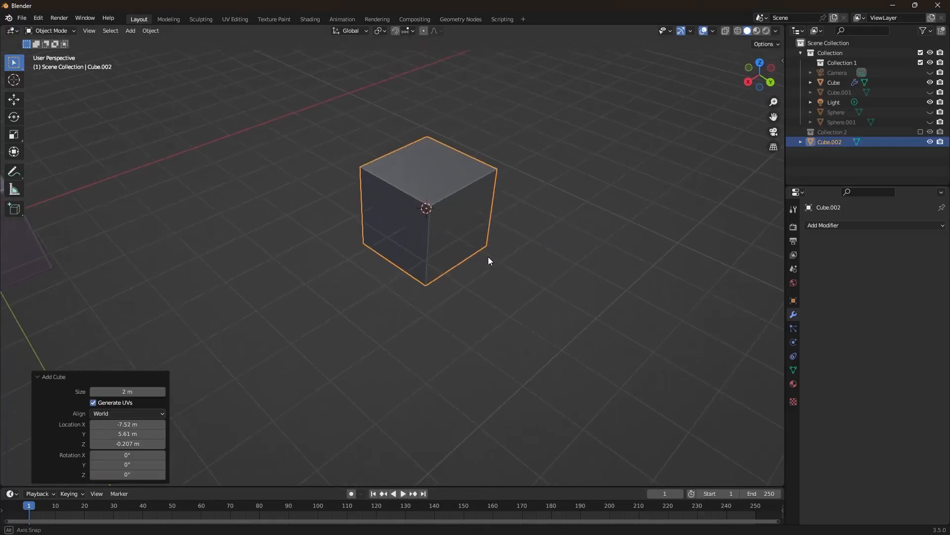
middle_click_drag(491, 224, 424, 281, "shift")
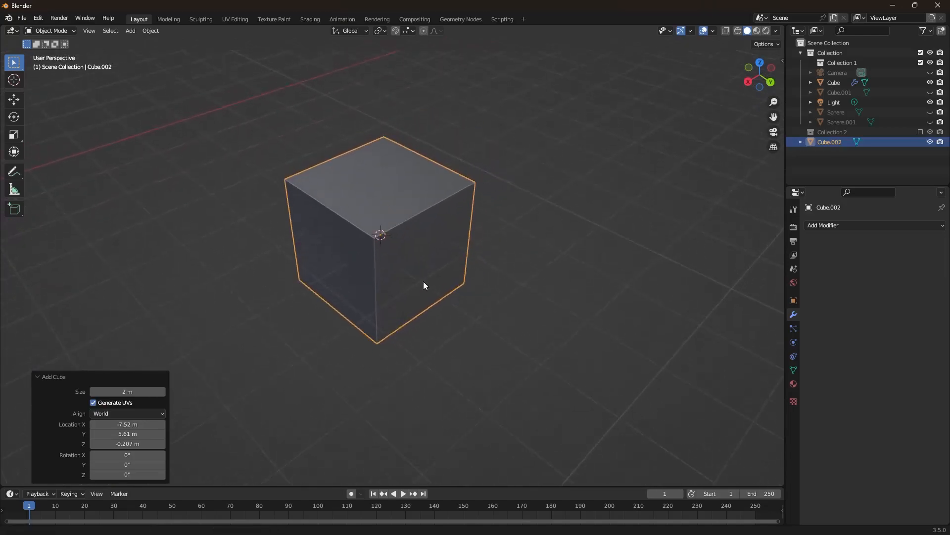
left_click(221, 317)
Step: Add a cylinder inside the new cube with 7 vertices, a 0.63 m radius and a 2.89 m depth
key("shift+a")
mouse_move(221, 316)
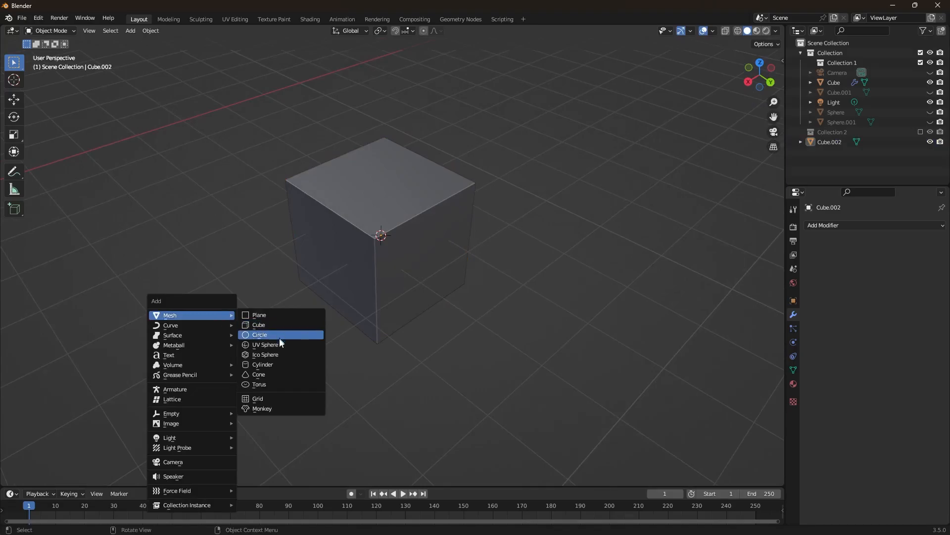
left_click(277, 365)
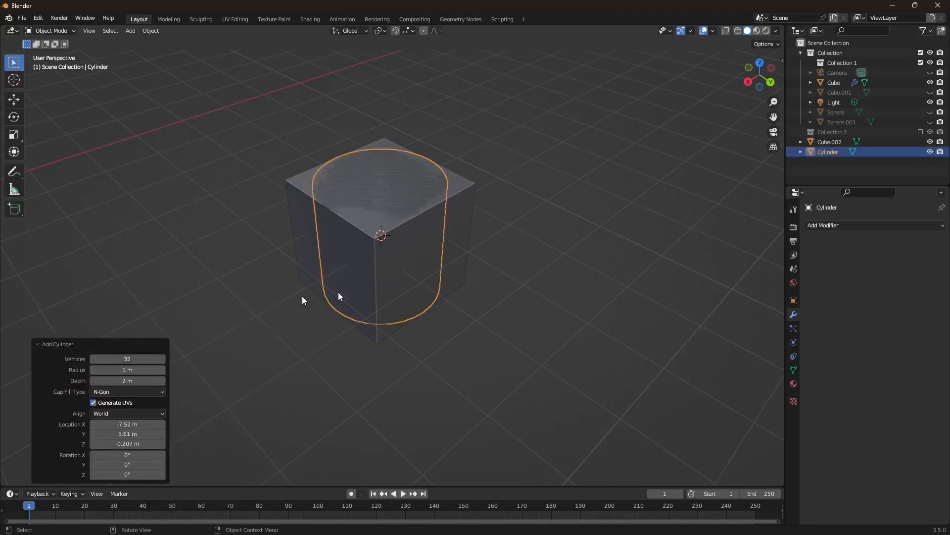
left_click_drag(130, 358, 592, 231)
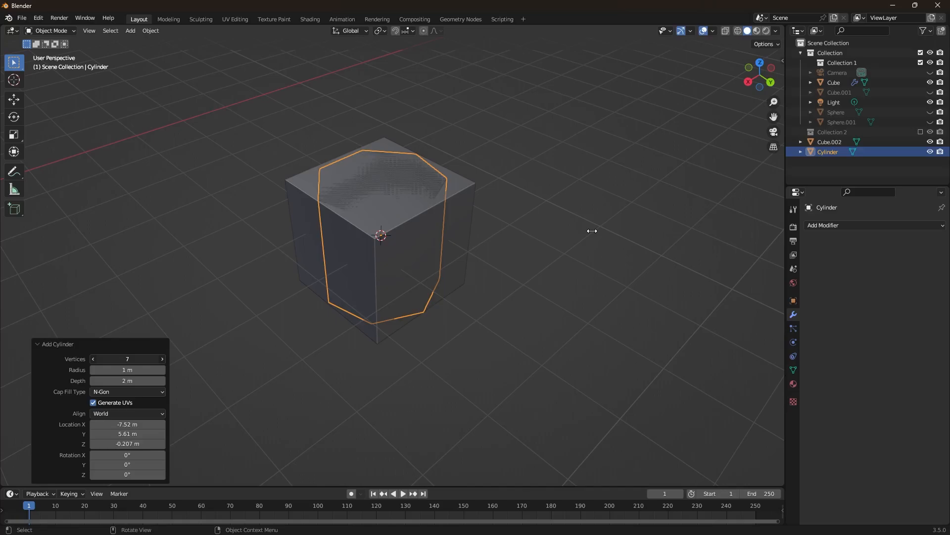
left_click_drag(592, 230, 592, 231)
left_click_drag(143, 368, 592, 239)
left_click_drag(136, 383, 415, 246)
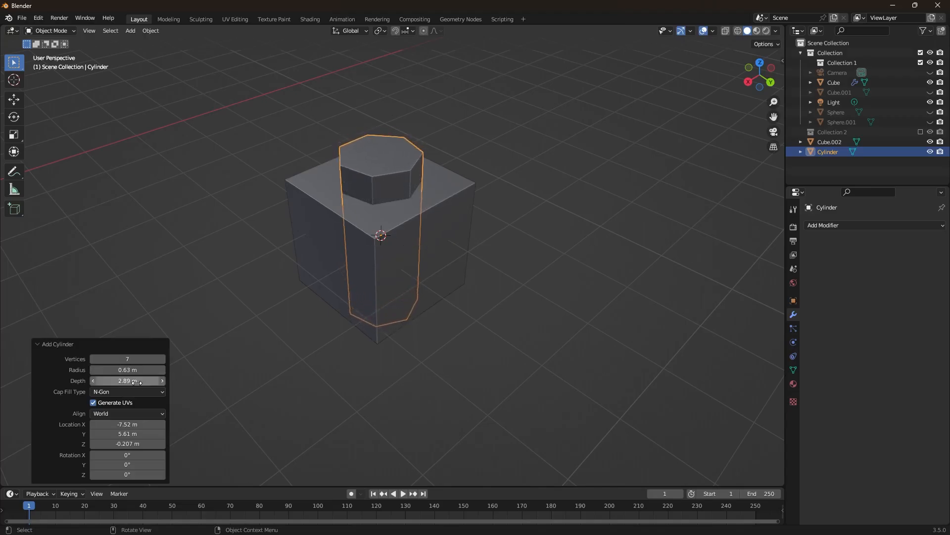
Step: Move the seven-sided cylinder up along Z so most of it stands above the cube, and deselect it
left_click(14, 99)
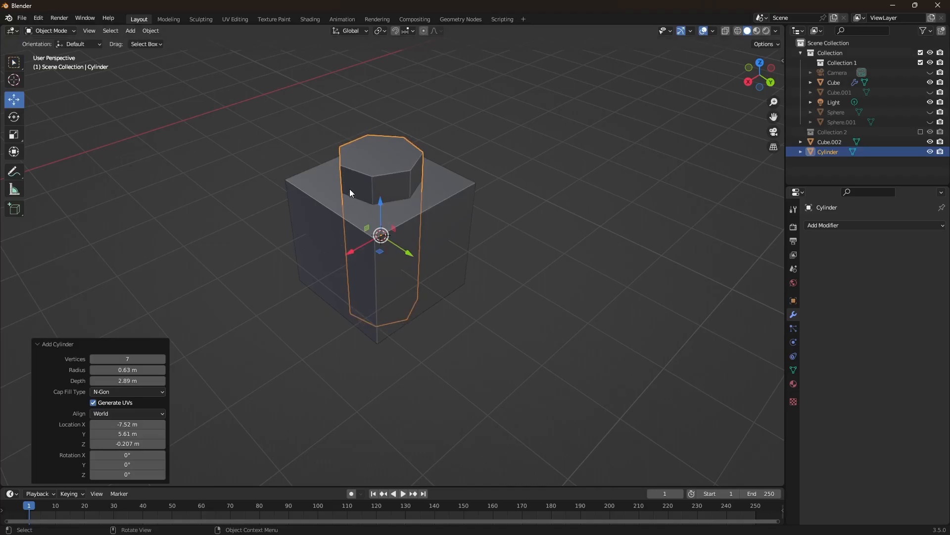
left_click_drag(379, 203, 377, 140)
left_click(513, 136)
middle_click_drag(470, 218, 377, 321)
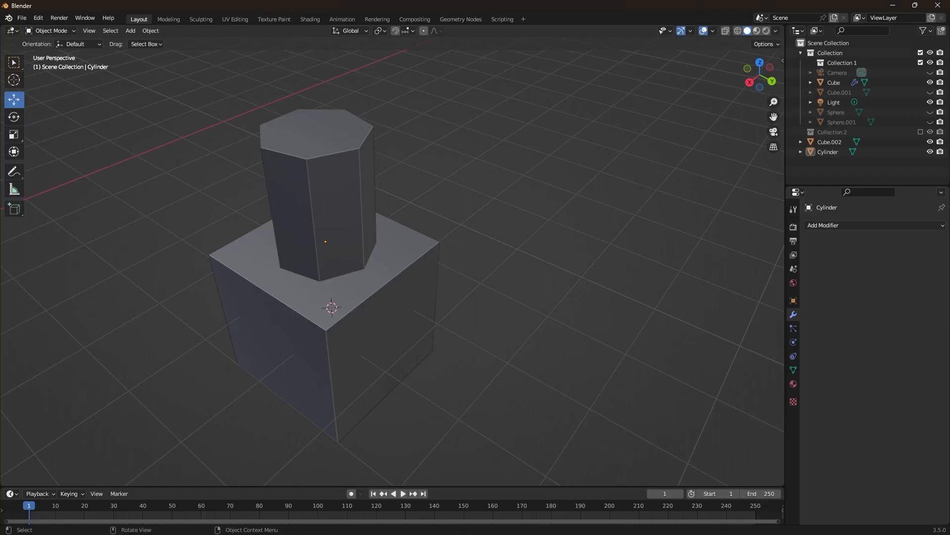
Step: Add a Boolean modifier set to Difference to the new cube, with the cylinder as the cutting object
left_click(343, 250)
left_click(399, 287)
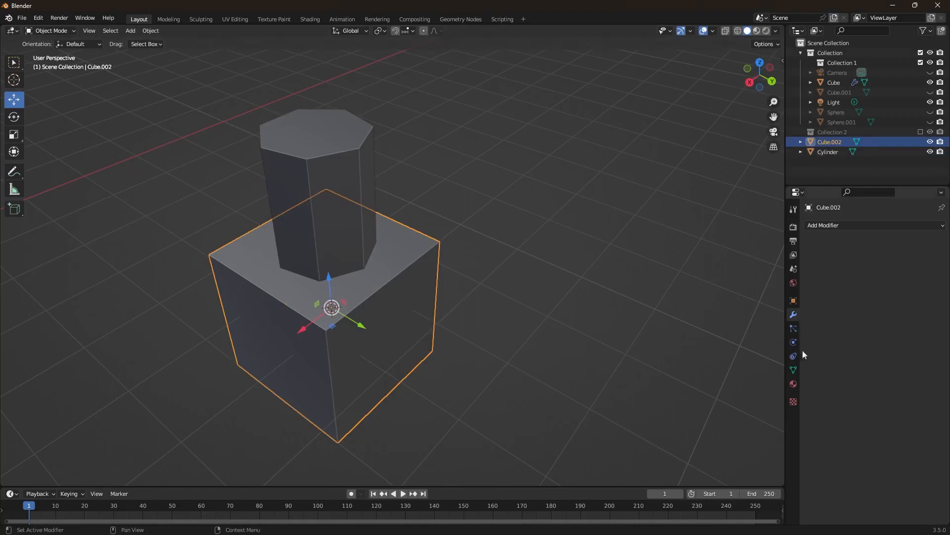
left_click(834, 224)
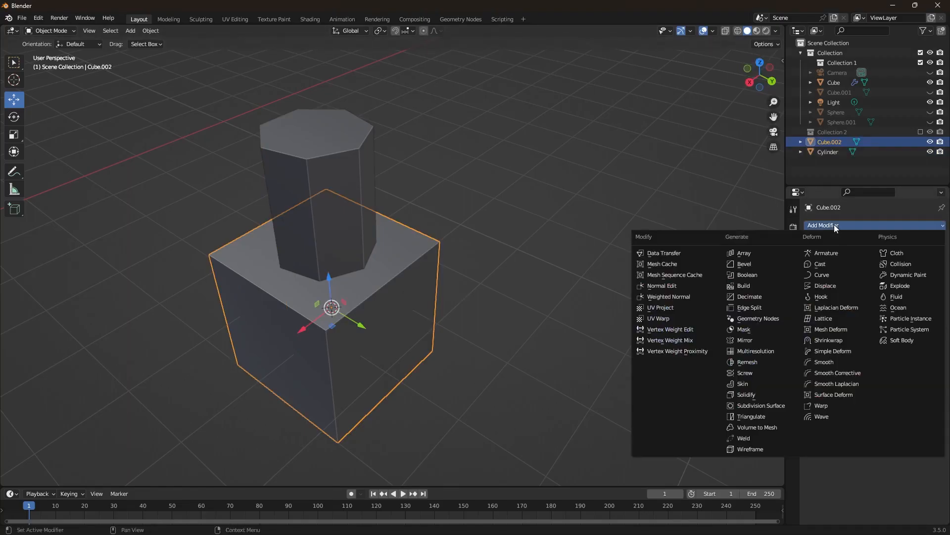
left_click(764, 273)
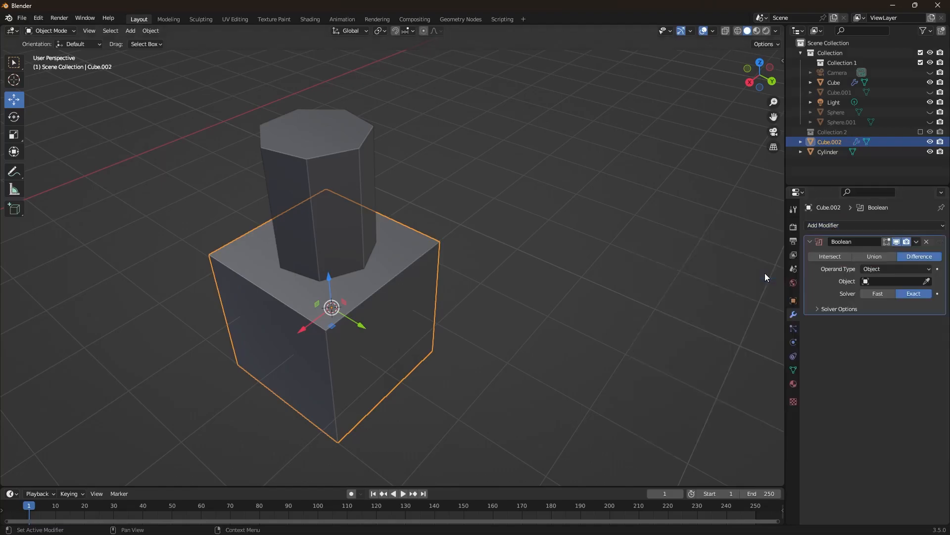
left_click(927, 282)
left_click(334, 173)
Step: Hide the cylinder in the viewport and inspect the seven-sided recess in the cube
left_click(931, 152)
mouse_move(322, 327)
middle_mouse_down()
mouse_move(323, 364)
mouse_move(315, 363)
mouse_move(328, 340)
middle_mouse_up()
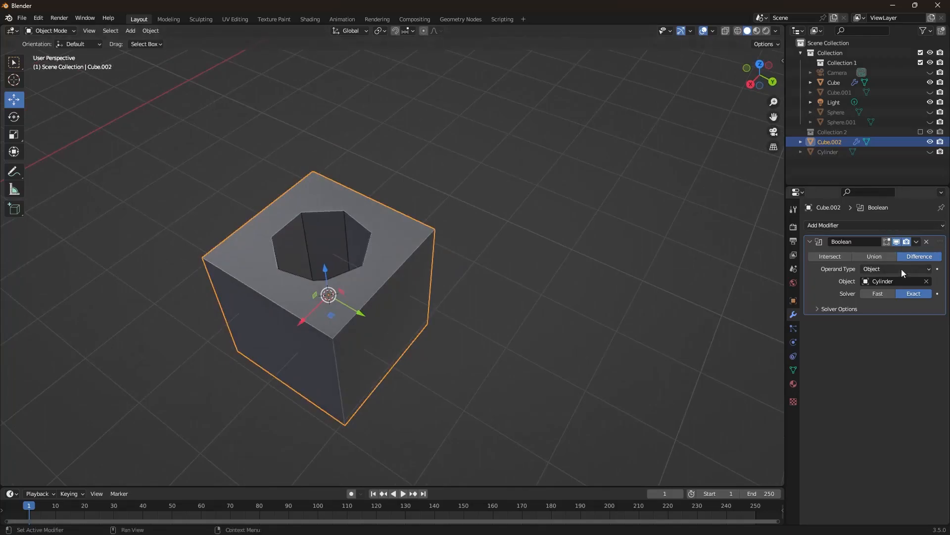
mouse_move(420, 218)
middle_mouse_down()
mouse_move(399, 225)
mouse_move(424, 218)
mouse_move(407, 230)
middle_mouse_up()
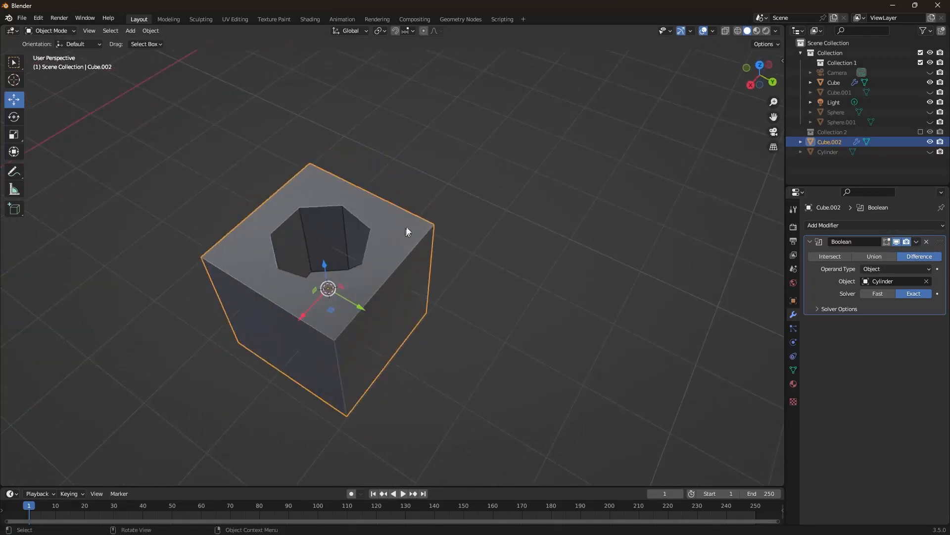
Step: Turn on the wireframe overlay to show the mesh edges around the cube's seven-sided recess
left_click(714, 31)
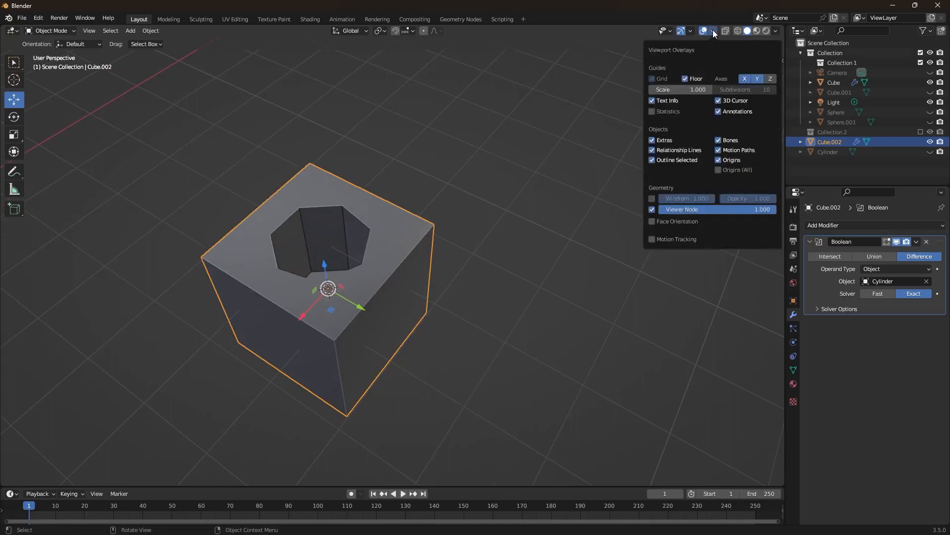
left_click(652, 199)
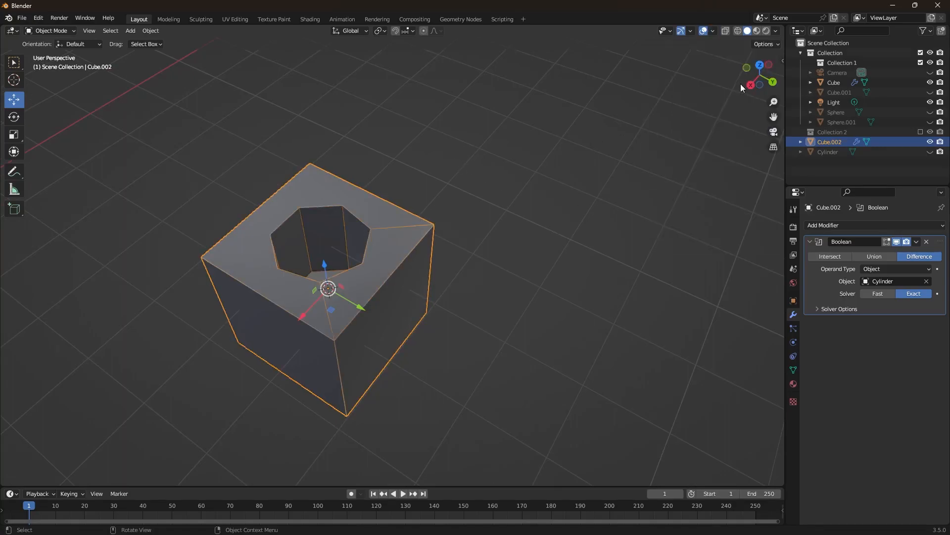
middle_click_drag(522, 229, 557, 234)
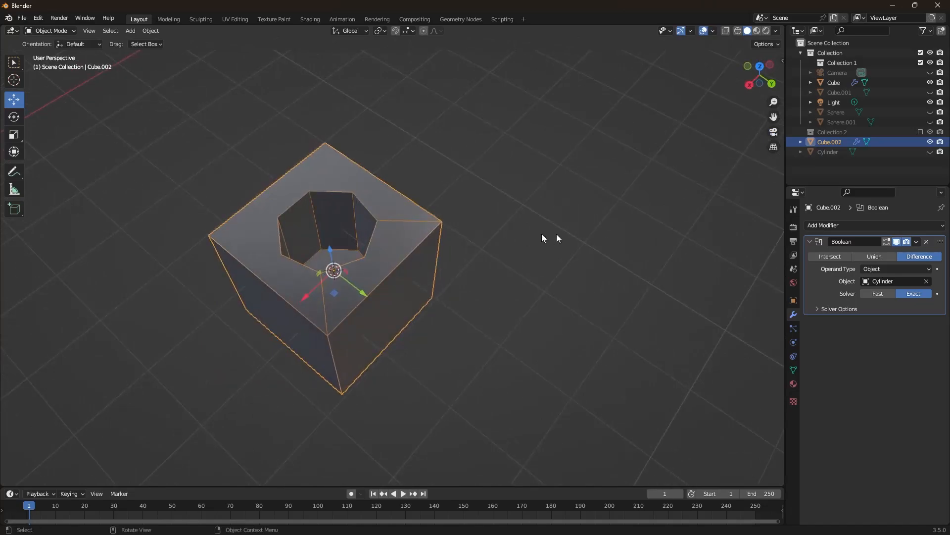
Step: Apply the cube's Boolean modifier and examine the edges running from the recess to the cube's corners
left_click(916, 241)
left_click(887, 253)
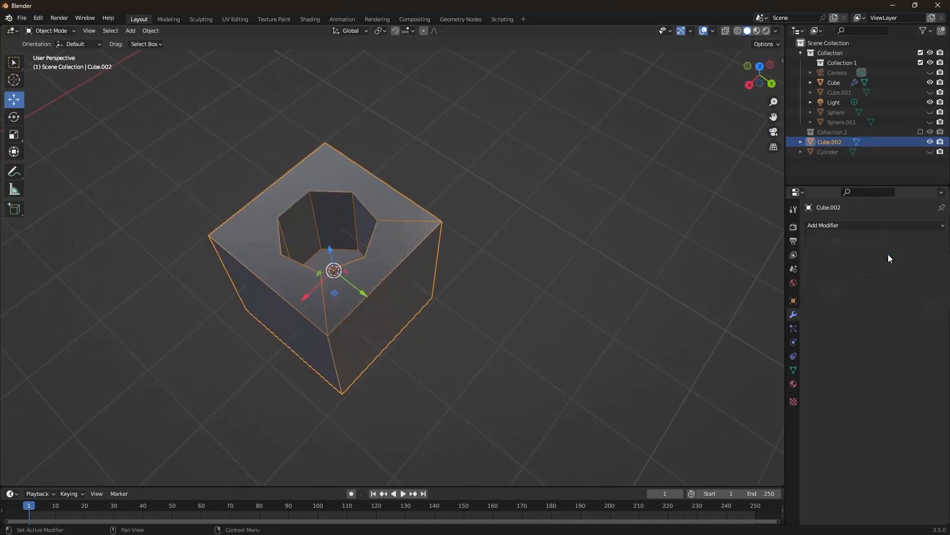
left_click(492, 292)
mouse_move(343, 244)
middle_mouse_down()
mouse_move(343, 264)
mouse_move(399, 251)
mouse_move(342, 316)
mouse_move(339, 255)
middle_mouse_up()
middle_click_drag(448, 230, 419, 210)
left_click(355, 180)
middle_click_drag(456, 265, 422, 275)
left_click(527, 298)
middle_click_drag(324, 307, 318, 313)
left_click(316, 292)
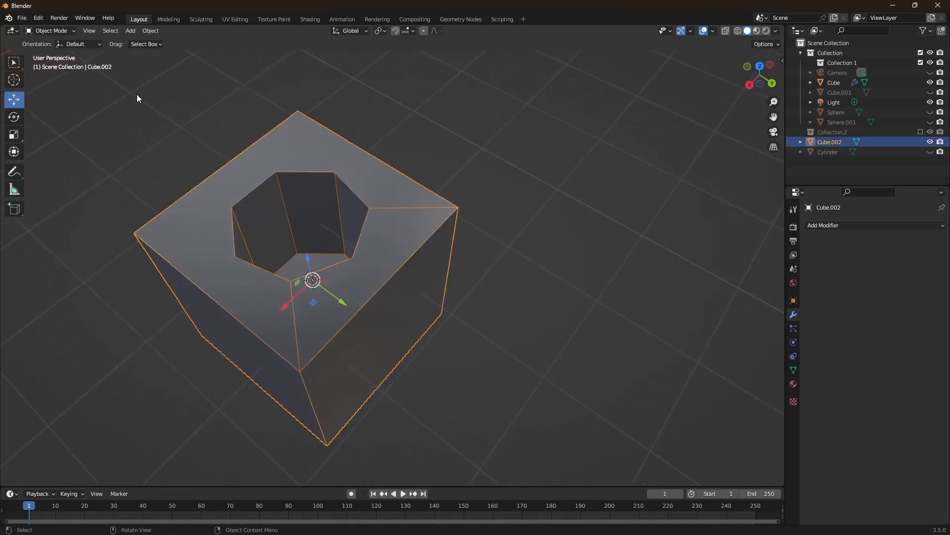
Step: Enter Edit Mode with vertex selection and select only the recess vertex whose edge runs straight to a cube corner
left_click(43, 32)
left_click(45, 52)
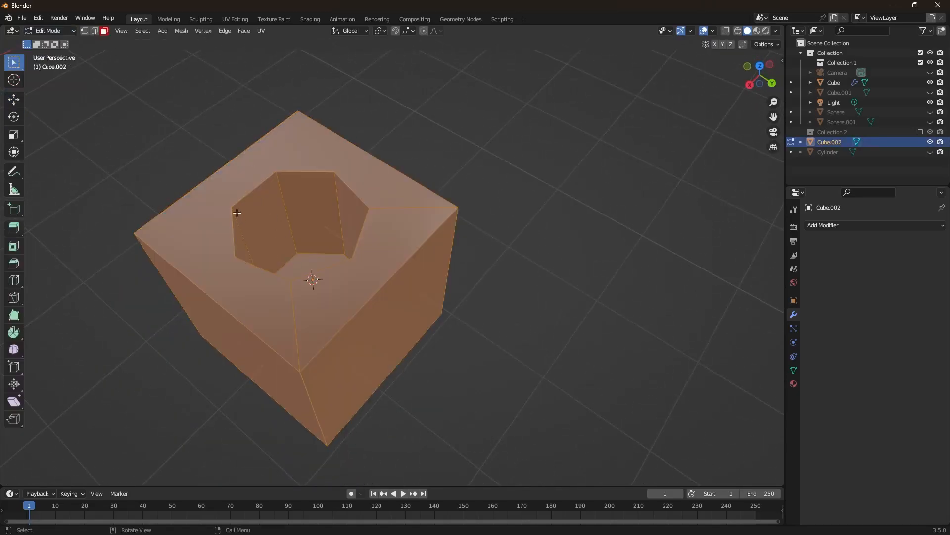
left_click(85, 32)
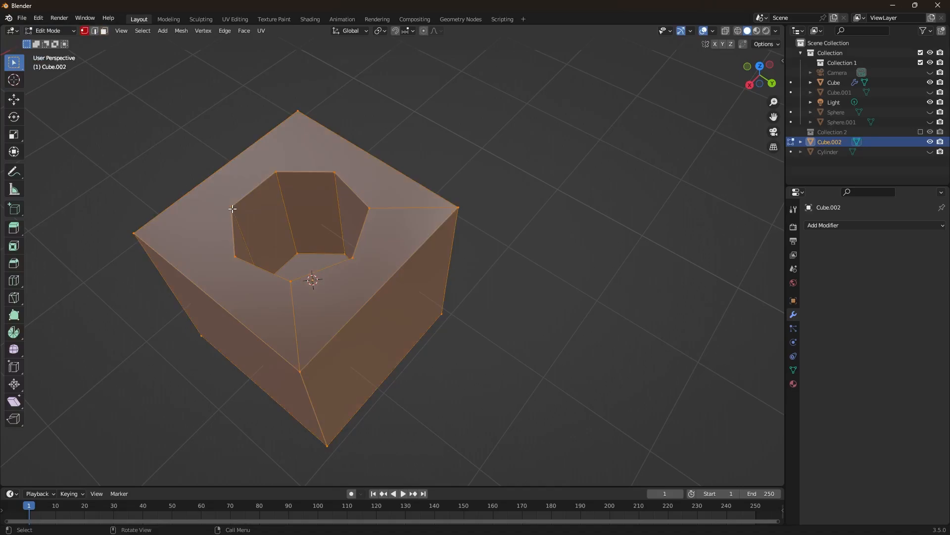
key("alt+a")
left_click(368, 209)
scroll(376, 213, "up", 1)
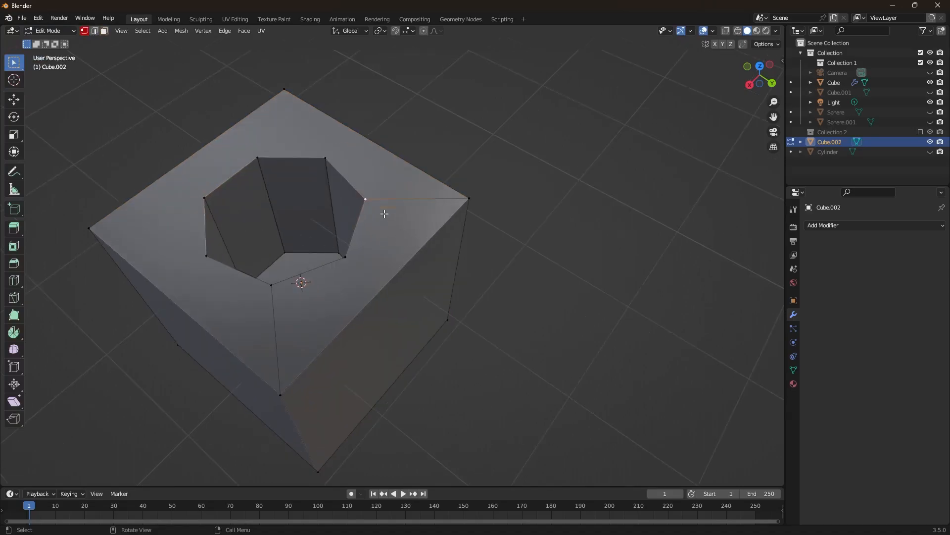
Step: Return to Object Mode and undo back to the visible cylinder and the cube's Boolean modifier without an assigned object
left_click(54, 30)
left_click(53, 31)
left_click(57, 40)
left_click(164, 90)
key("ctrl+z")
key("ctrl+z")
key("ctrl+z")
key("ctrl+shift+z")
key("ctrl+shift+z")
key("ctrl+shift+z")
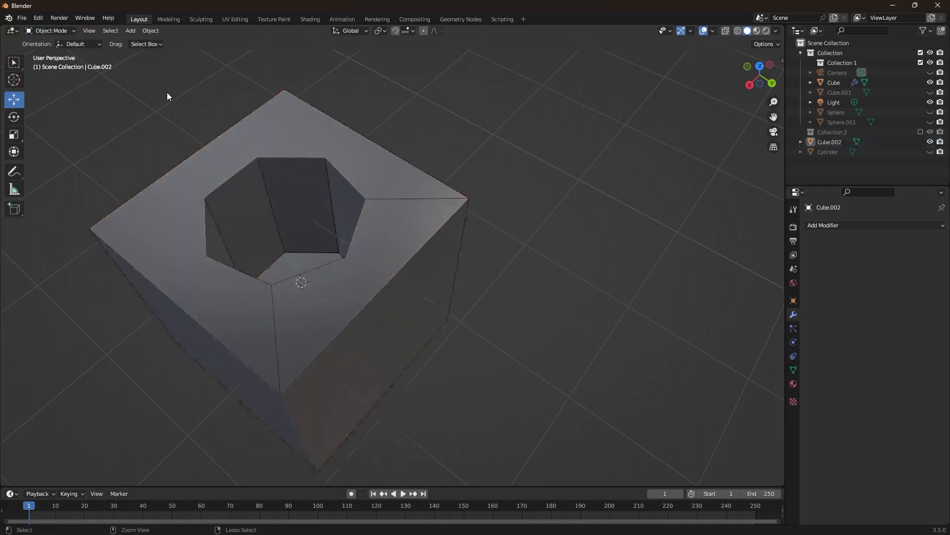
key("ctrl+shift+z")
key("ctrl+shift+z")
key("ctrl+shift+z")
key("ctrl+shift+z")
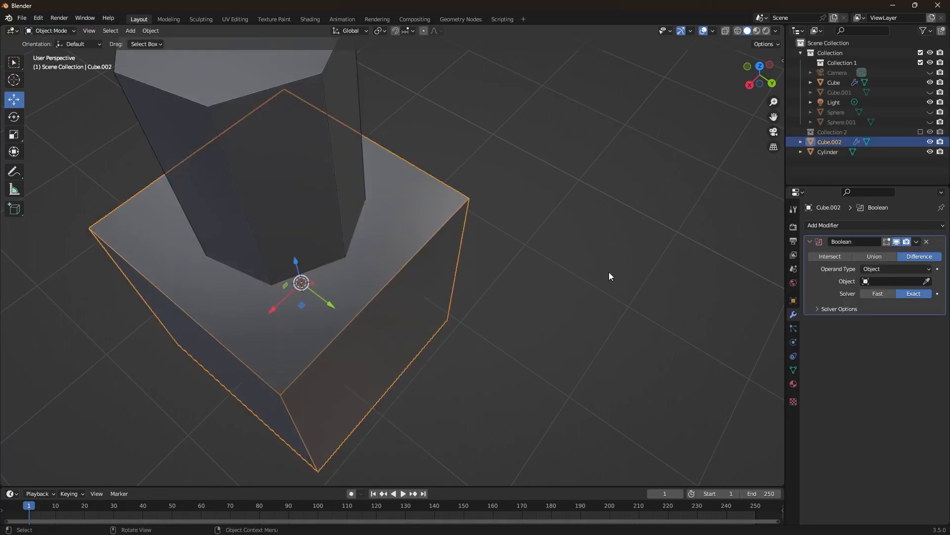
Step: Delete the cube around the cylinder's base and add a new 2 m cube in the same place
left_click(588, 281)
scroll(479, 318, "down", 2)
left_click(374, 365)
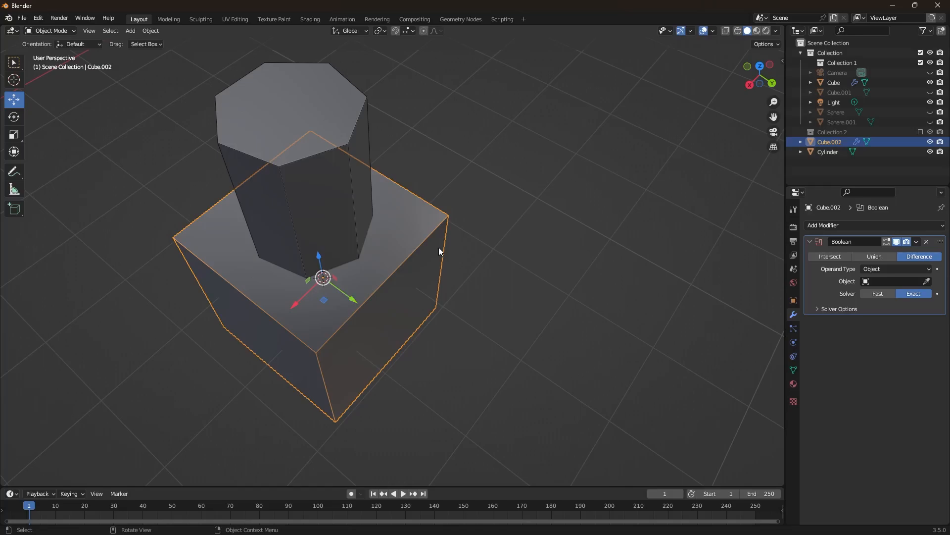
key("Delete")
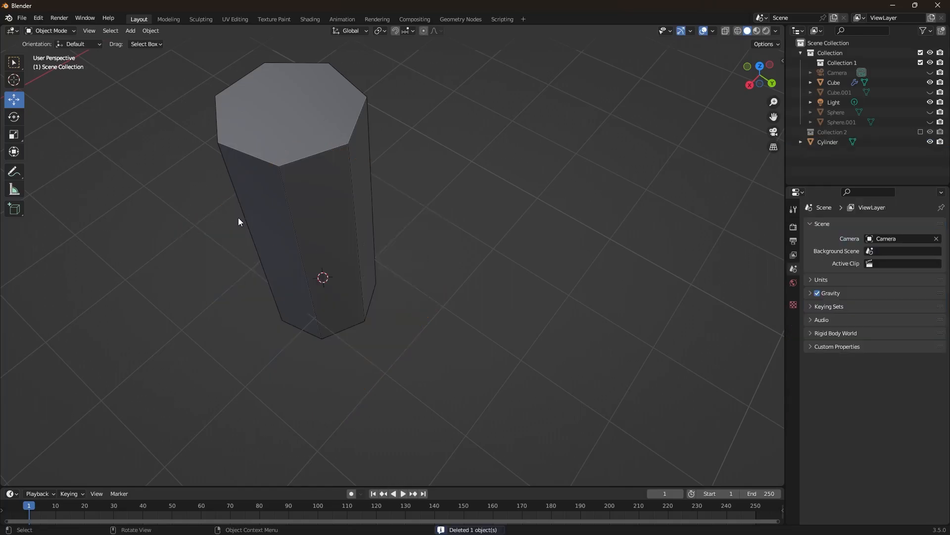
key("shift+a")
mouse_move(204, 216)
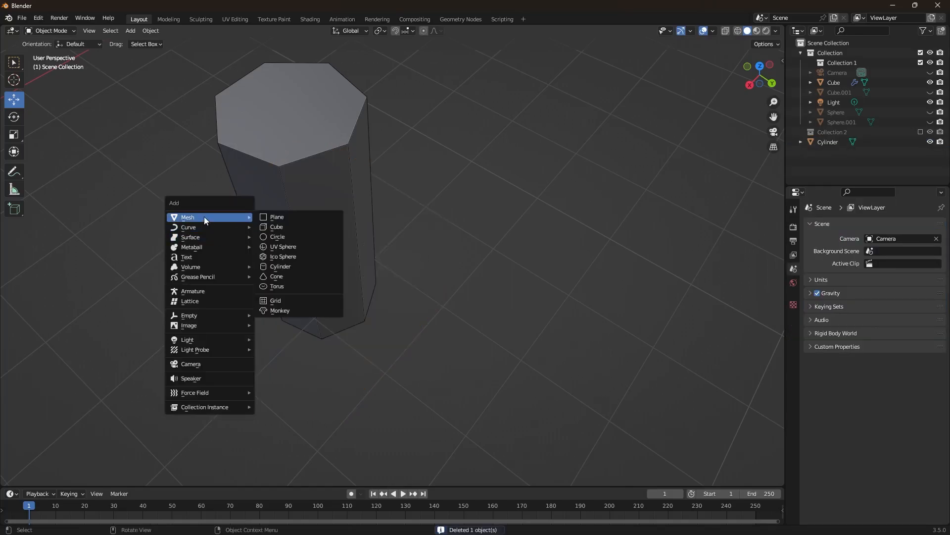
left_click(292, 226)
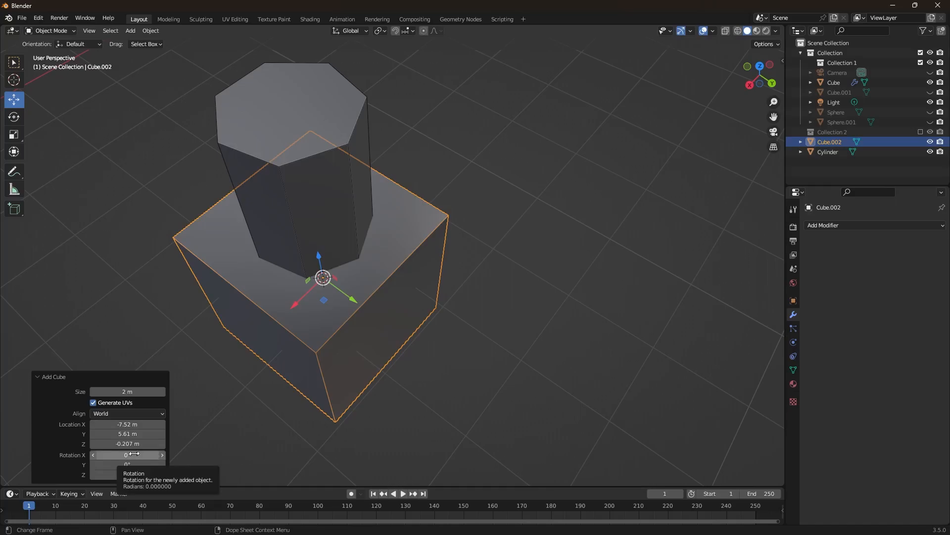
left_click(92, 403)
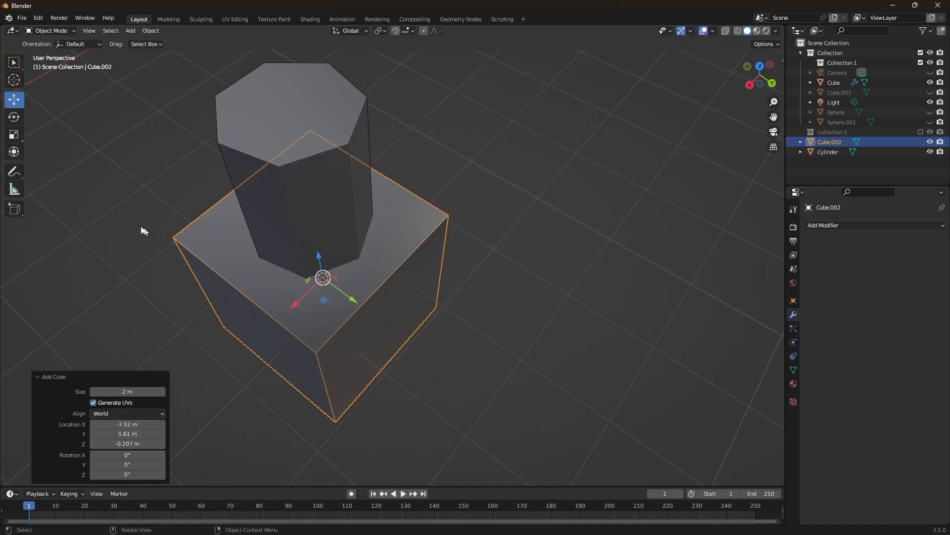
Step: In the new cube's Edit Mode, add two parallel loop cuts slid outwards on opposite sides of the cylinder, the second at a factor of about 0.60
left_click(191, 244)
left_click(248, 293)
middle_click_drag(249, 293, 213, 243)
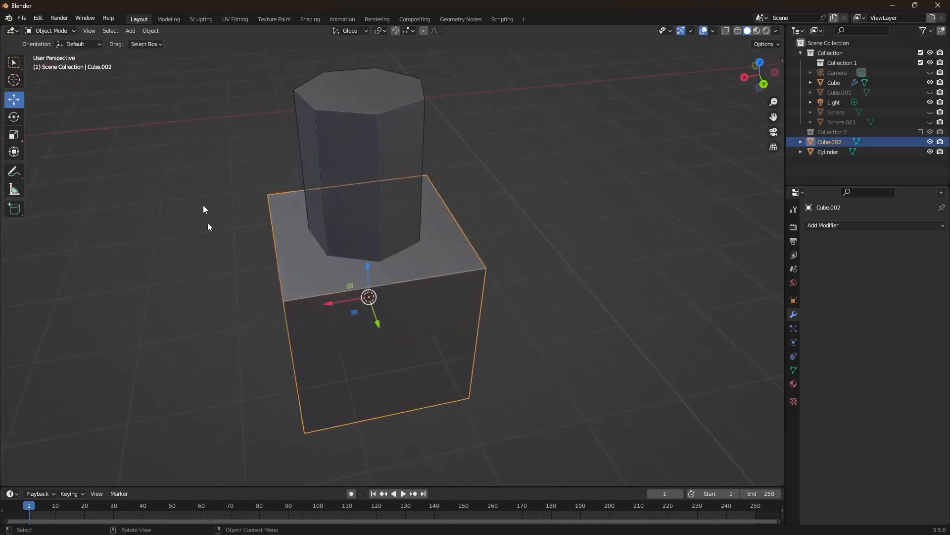
left_click(58, 31)
left_click(58, 52)
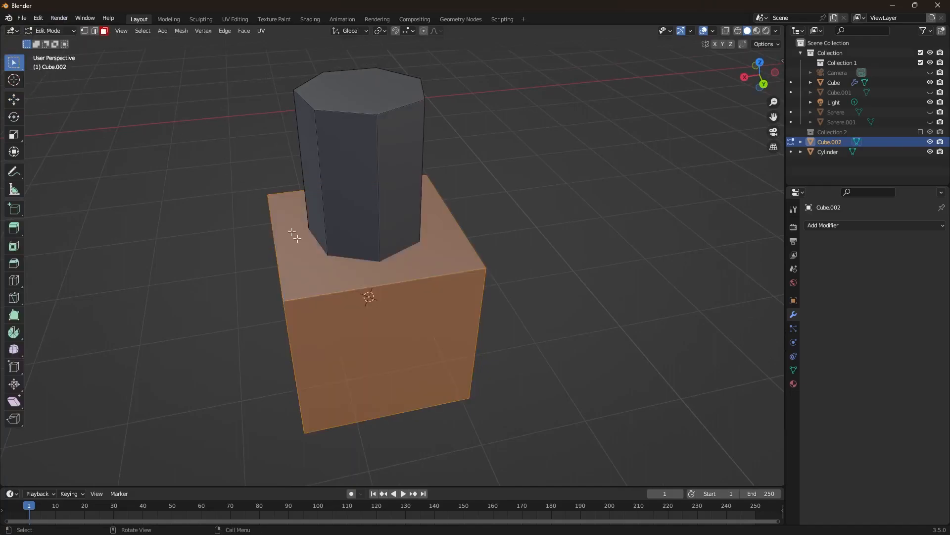
left_click(95, 31)
left_click(312, 299)
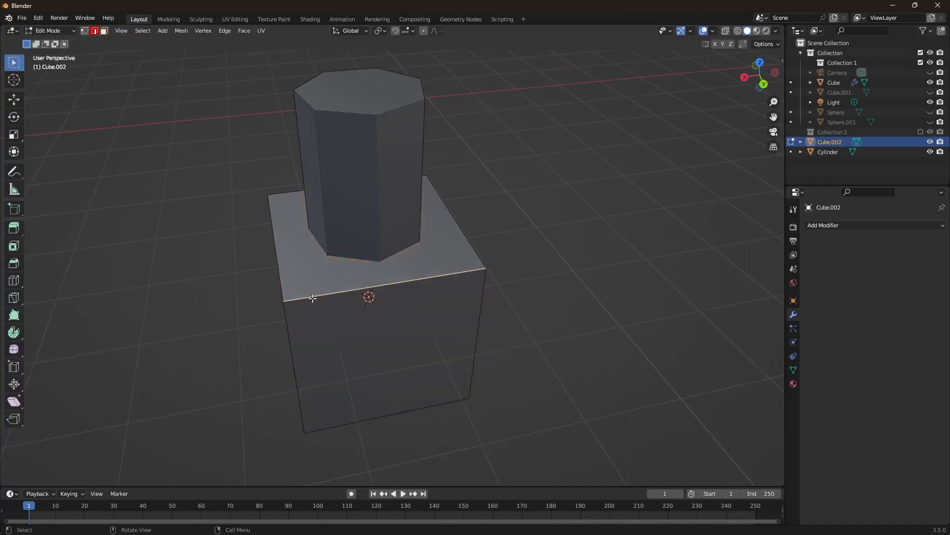
left_click(282, 194, "shift")
left_click(14, 280)
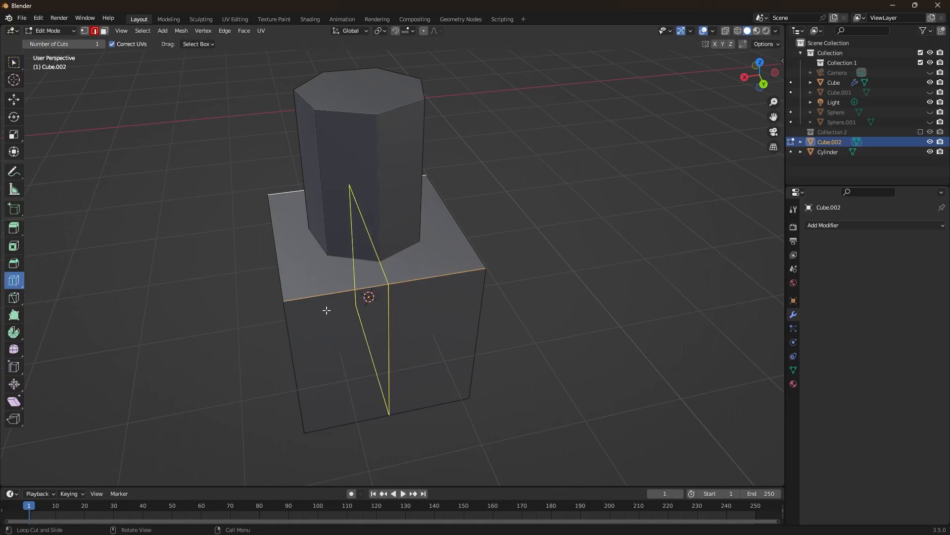
left_click_drag(304, 283, 235, 295)
left_click_drag(447, 286, 498, 280)
mouse_move(498, 283)
middle_mouse_down()
mouse_move(410, 284)
mouse_move(483, 288)
middle_mouse_up()
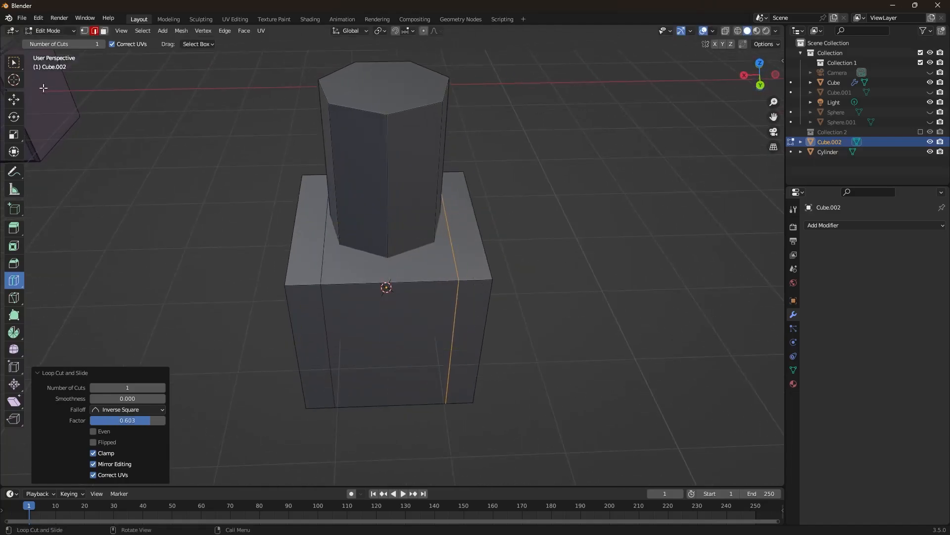
Step: Add two crosswise loop cuts slid outwards on the cylinder's other sides, the first at a factor of about -0.68
middle_click_drag(355, 326, 445, 314)
left_click_drag(342, 358, 410, 382)
middle_click_drag(213, 350, 255, 333)
left_click_drag(233, 386, 183, 392)
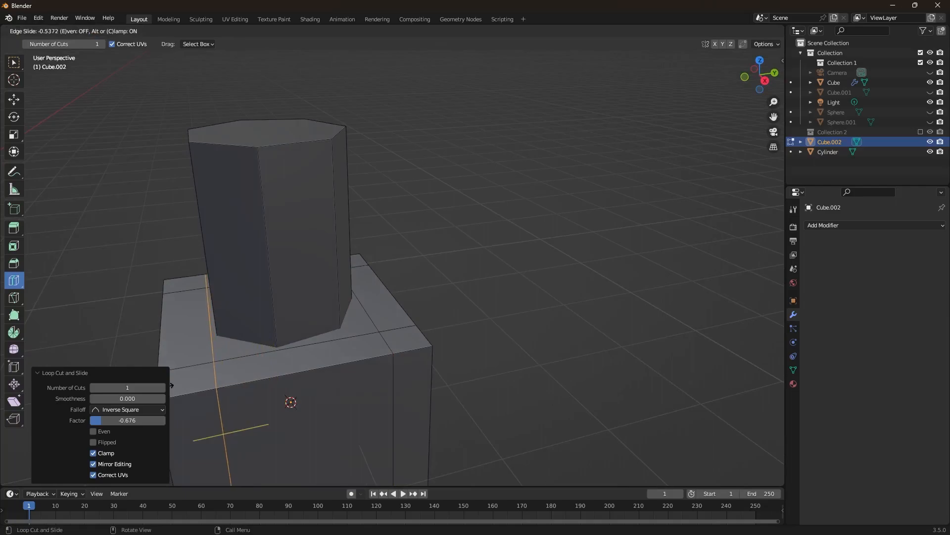
Step: Leave the loop cut tool, return to Object Mode and select the loop-cut cube
left_click(14, 62)
scroll(277, 233, "down", 5)
middle_click_drag(377, 263, 342, 290)
left_click(52, 31)
left_click(52, 42)
left_click(218, 198)
mouse_move(327, 261)
middle_mouse_down()
mouse_move(292, 259)
mouse_move(335, 264)
middle_mouse_up()
scroll(331, 247, "up", 2)
left_click(358, 289)
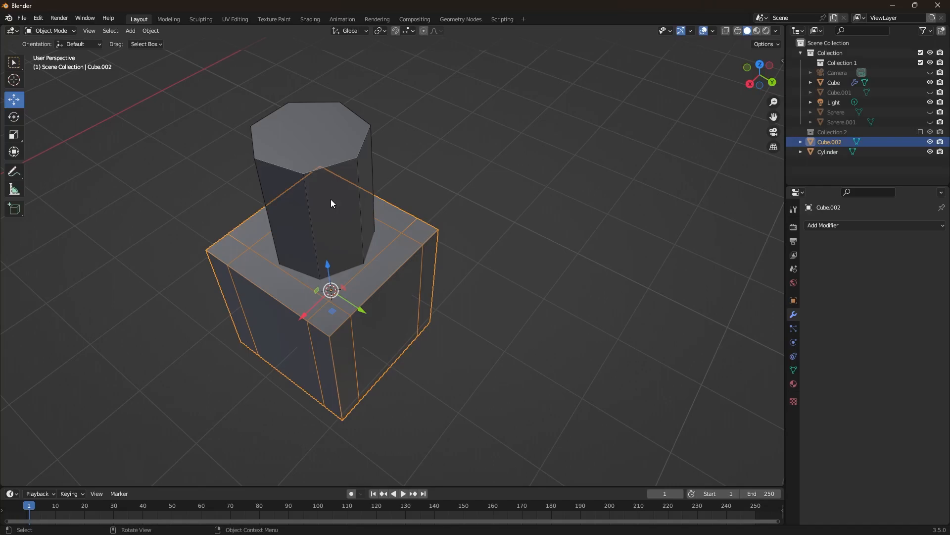
Step: Add a Boolean modifier set to Difference to the loop-cut cube, with the cylinder as the cutting object
left_click(838, 226)
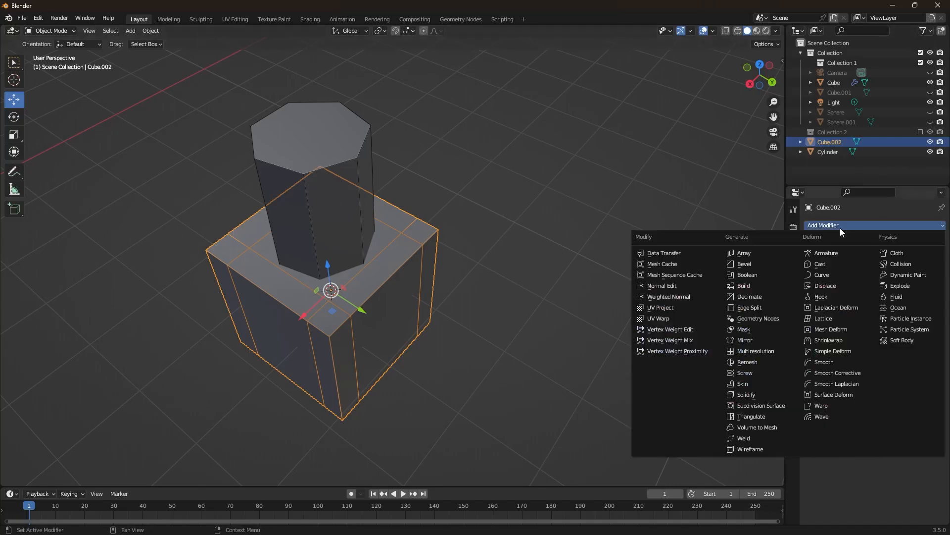
left_click(757, 272)
left_click(926, 280)
left_click(346, 194)
middle_click_drag(405, 232, 364, 240)
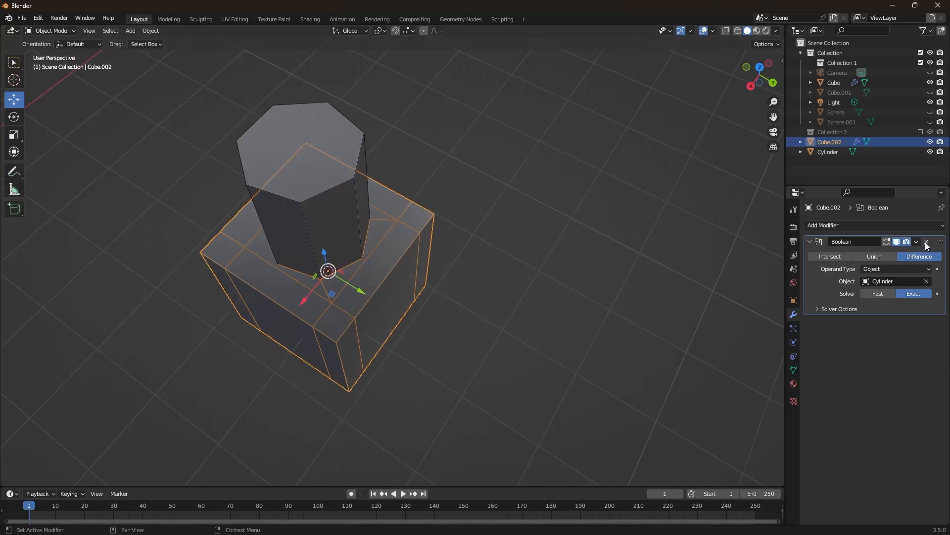
Step: Undo the assignment of the cylinder to the Boolean modifier, and select the cube and cylinder together with the cylinder active
key("ctrl+z")
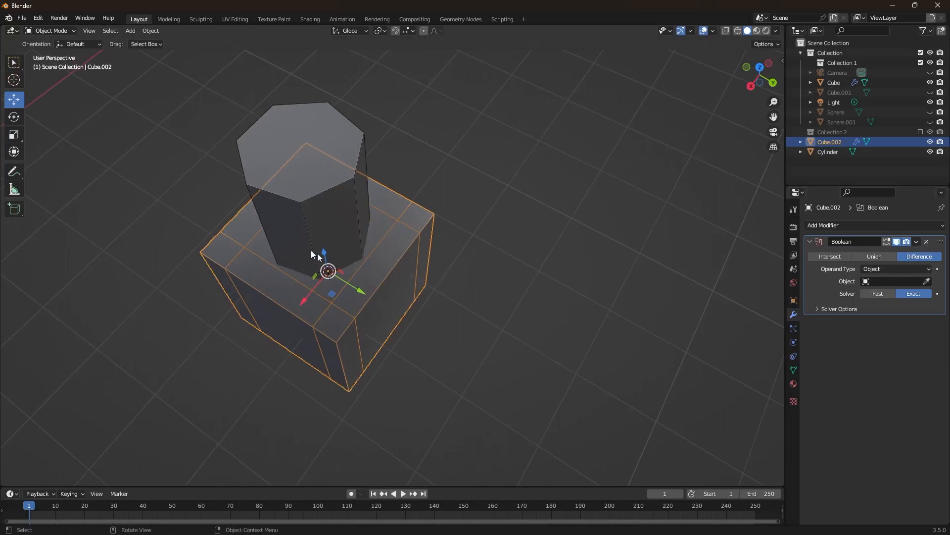
left_click(204, 115)
left_click(297, 293)
left_click(299, 237)
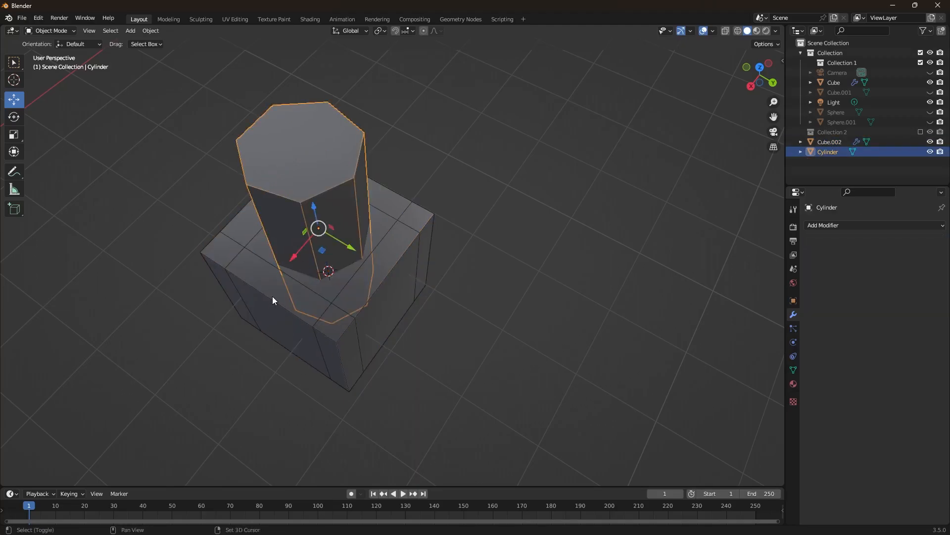
left_click(278, 307)
left_click(286, 253, "shift")
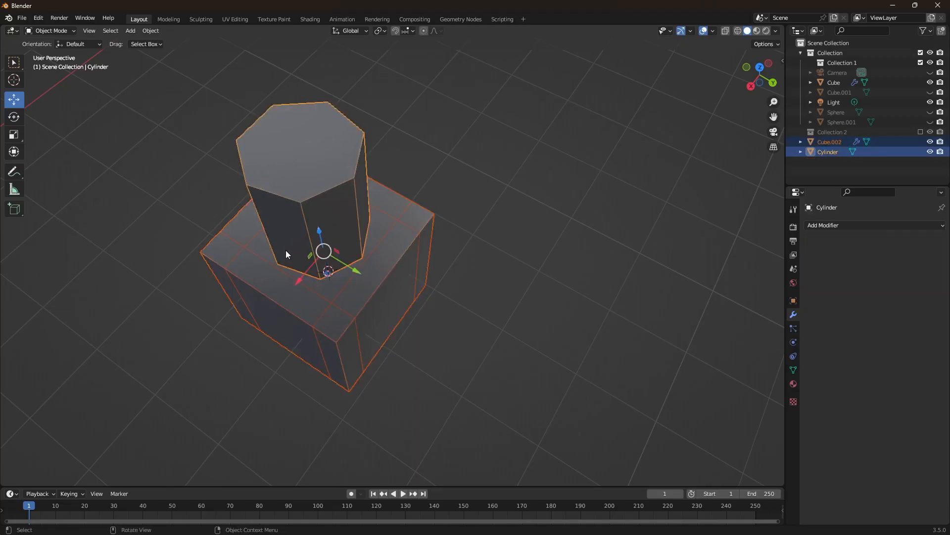
scroll(286, 251, "down", 1)
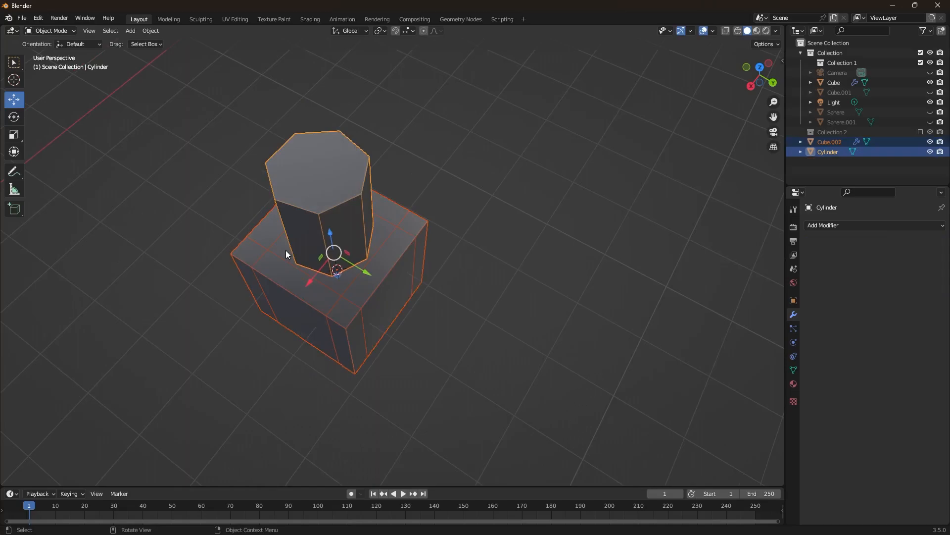
Step: Add a Boolean modifier to the cylinder and try to pick the cylinder itself as its cutting object
left_click(841, 225)
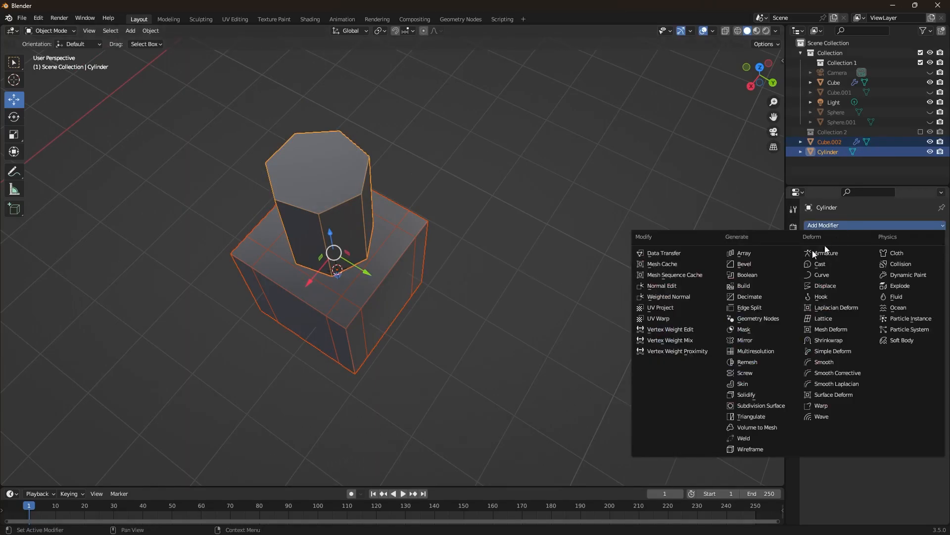
left_click(737, 275)
middle_click_drag(438, 327, 431, 303)
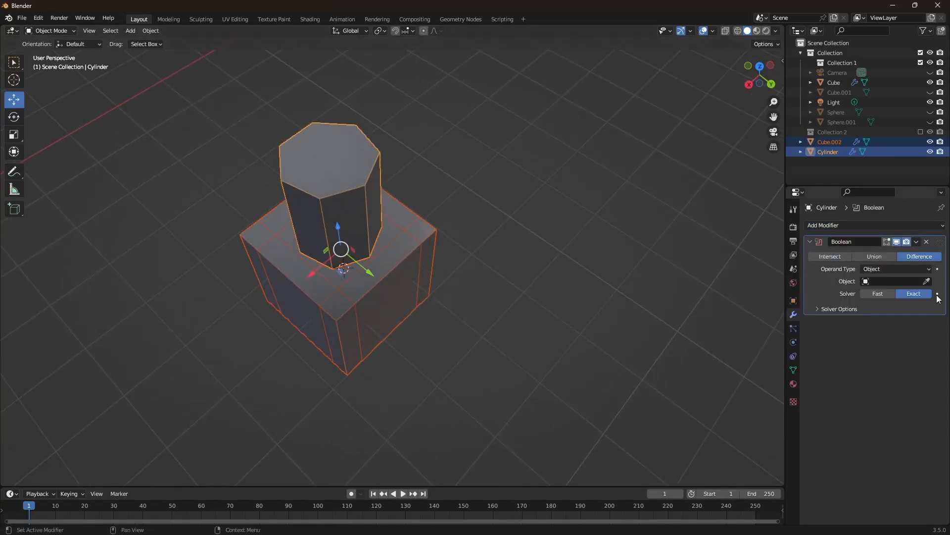
left_click(926, 281)
left_click(333, 160)
middle_click_drag(342, 168, 405, 211)
left_click(548, 258)
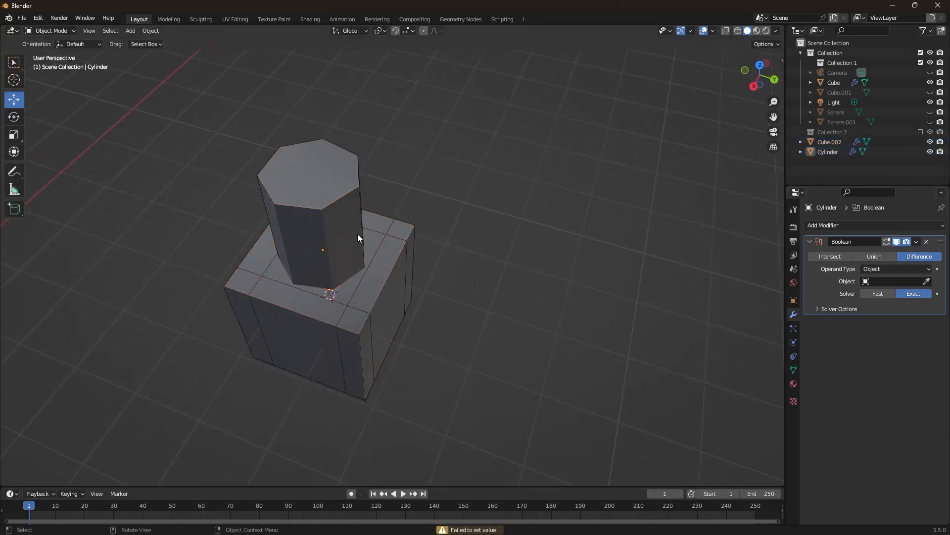
Step: Assign the cylinder as the cutting object of the cube's Boolean modifier, and deselect the cube
left_click(349, 291)
left_click(926, 281)
left_click(339, 216)
middle_click_drag(492, 234, 460, 236)
left_click(13, 63)
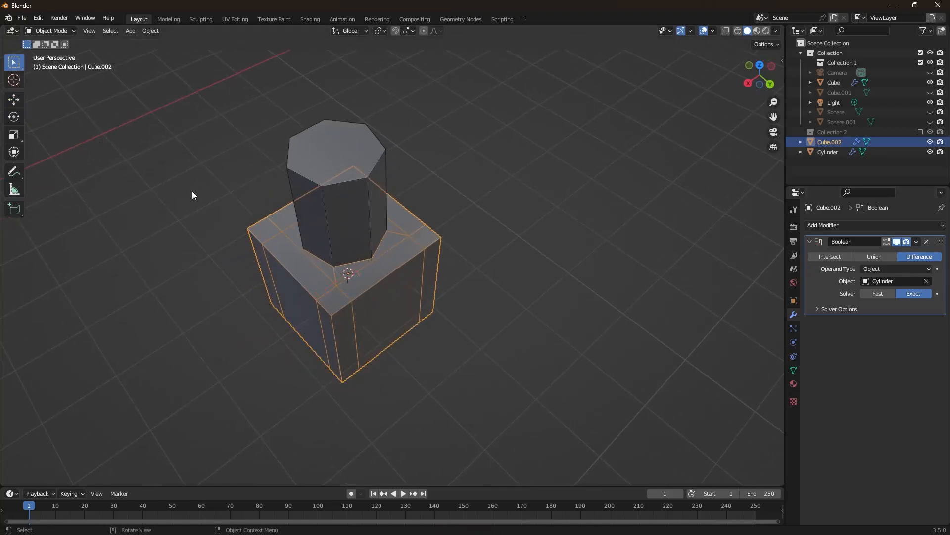
left_click(466, 241)
Step: Apply the Boolean modifier of the loop-cut cube and select the cylinder
left_click(372, 220)
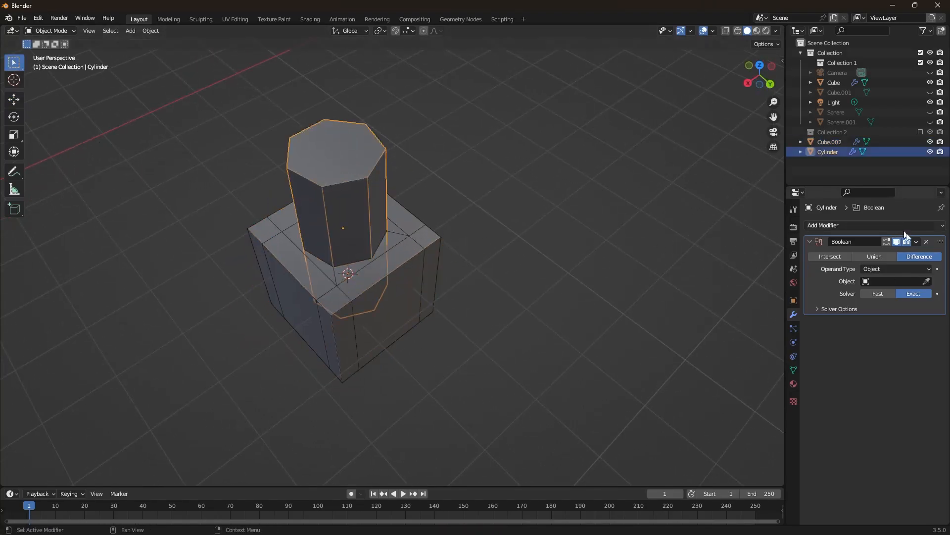
left_click(916, 242)
left_click(406, 272)
left_click(916, 241)
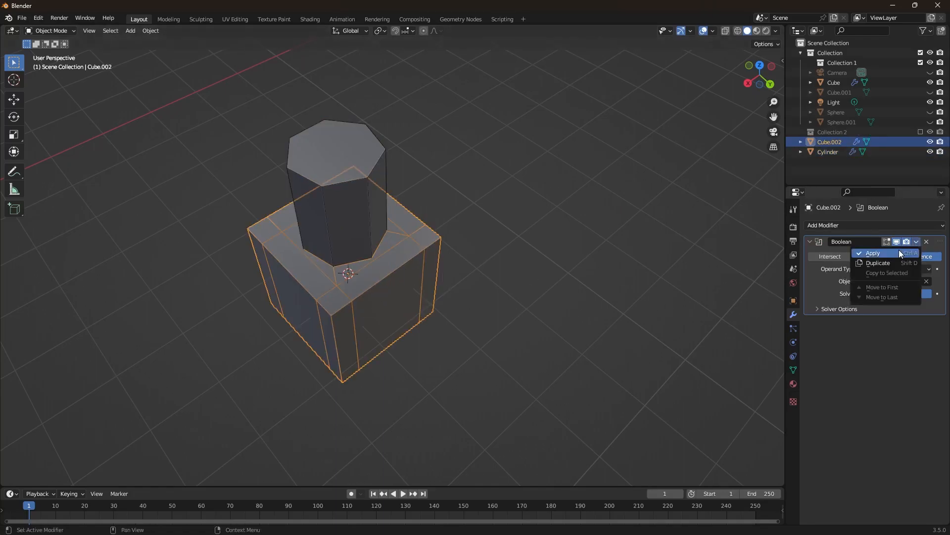
left_click(899, 249)
left_click(598, 261)
left_click(310, 223)
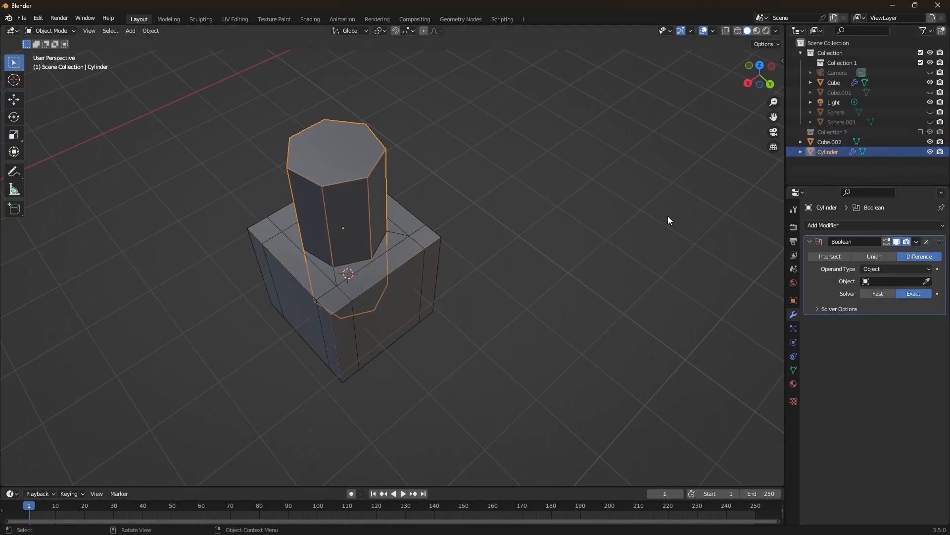
Step: Delete the cylinder and apply Shade Smooth to the loop-cut cube with the seven-sided hole
key("Delete")
middle_click_drag(507, 282, 357, 164)
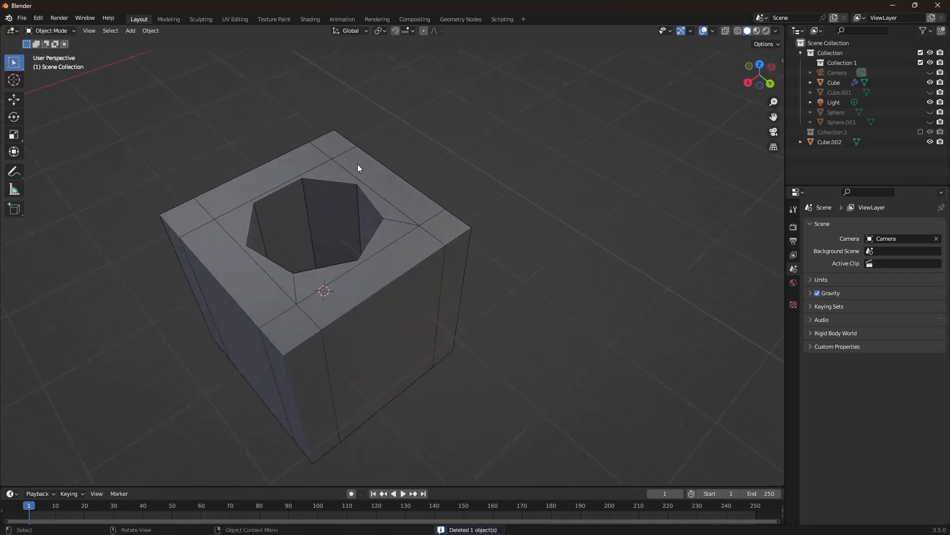
right_click(277, 242)
mouse_move(269, 310)
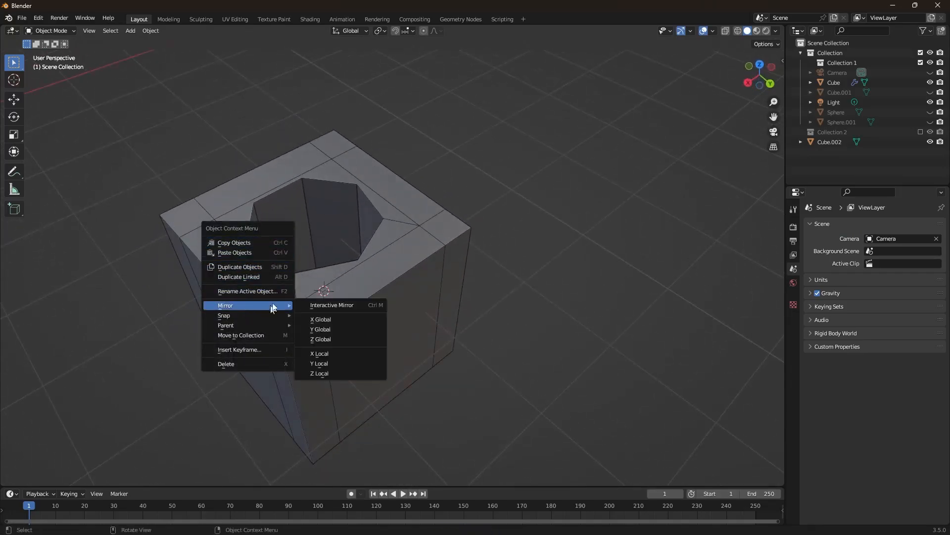
left_click(403, 265)
right_click(402, 267)
left_click(366, 278)
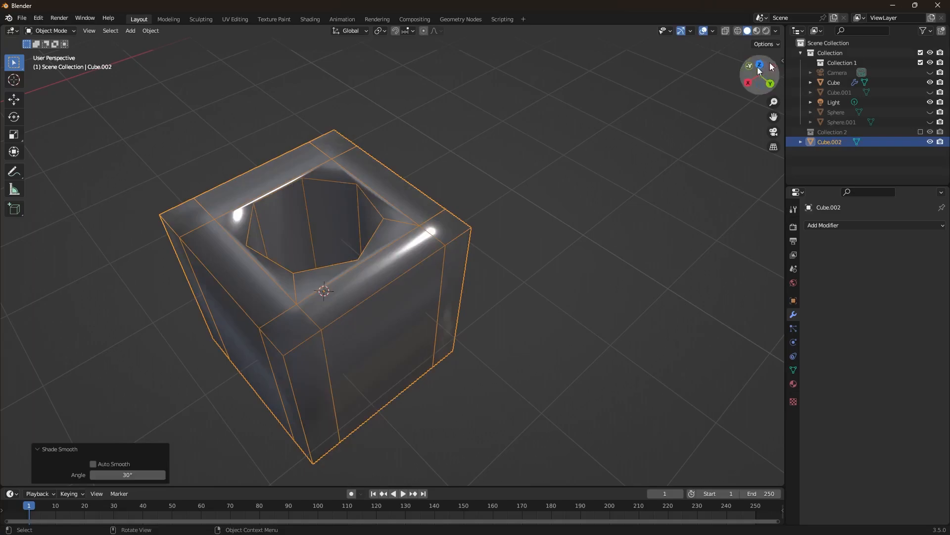
Step: Change the lighting of the solid viewport shading to a softer, less glossy look
left_click(776, 30)
left_click(767, 102)
left_click(594, 136)
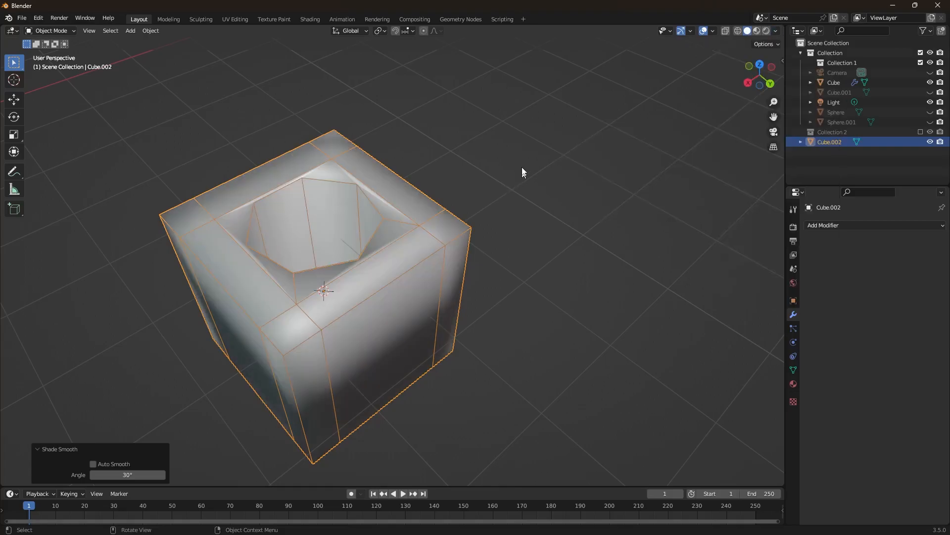
middle_click_drag(607, 249, 638, 277)
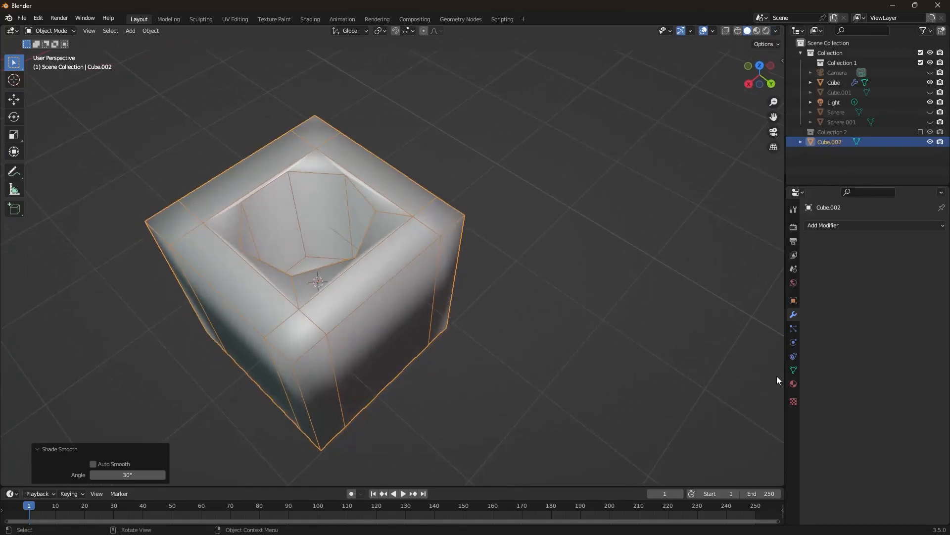
Step: Enable Auto Smooth at 30° in the cube's normals settings, and reapply plain Shade Smooth to the cube
left_click(793, 370)
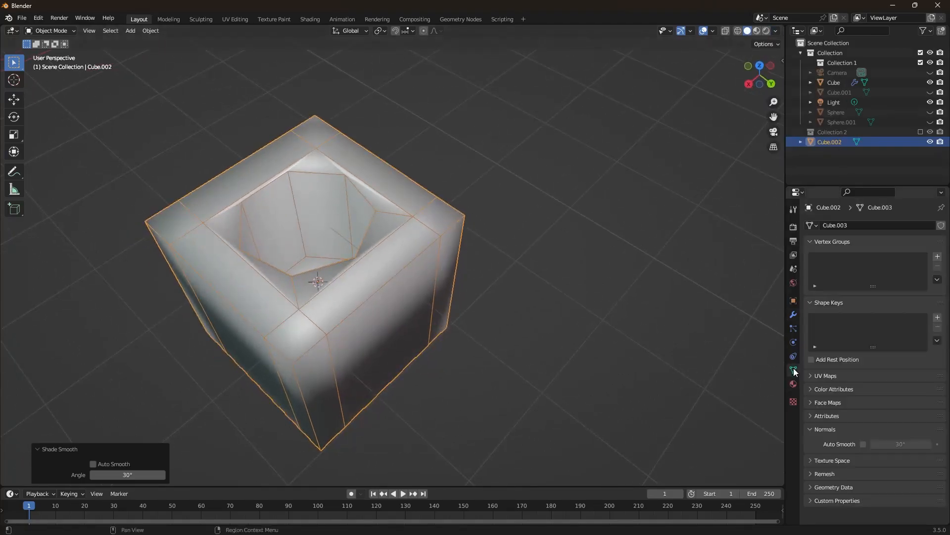
left_click(862, 444)
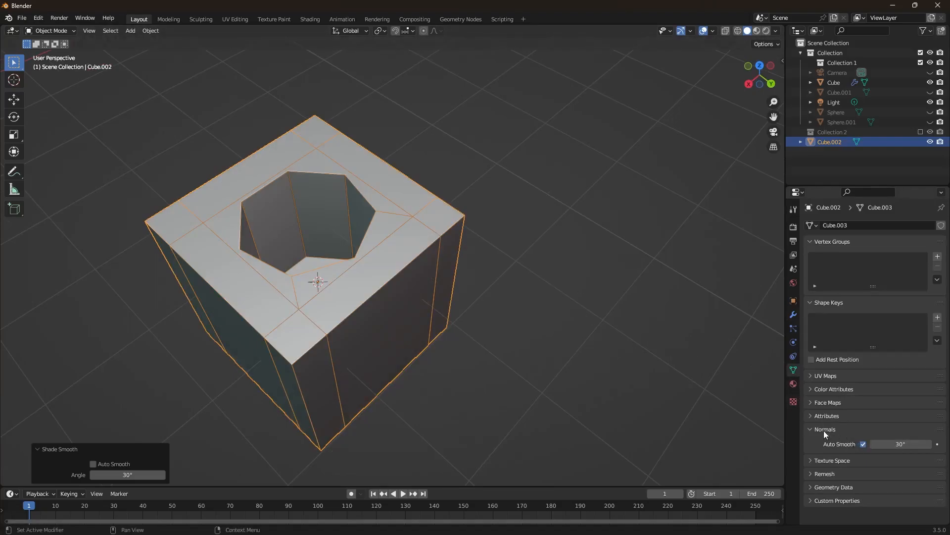
right_click(385, 262)
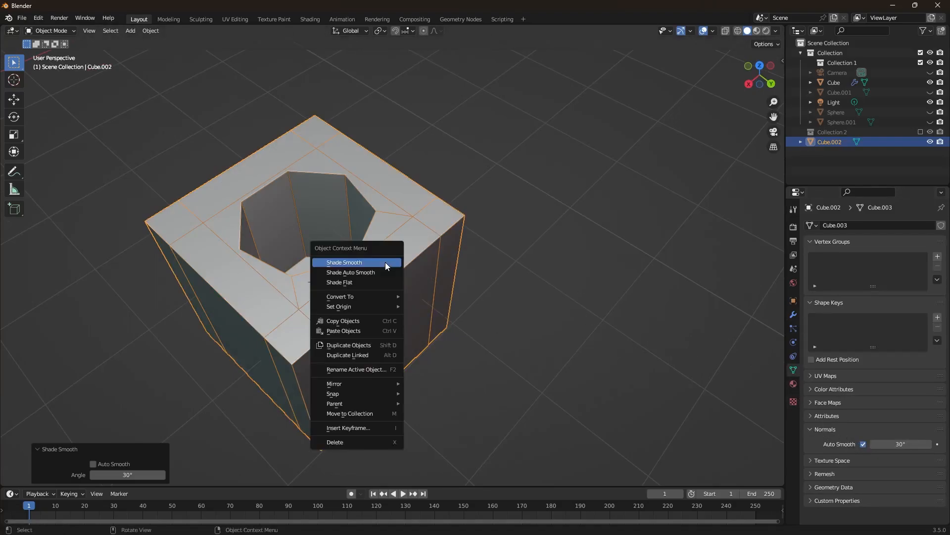
left_click(376, 261)
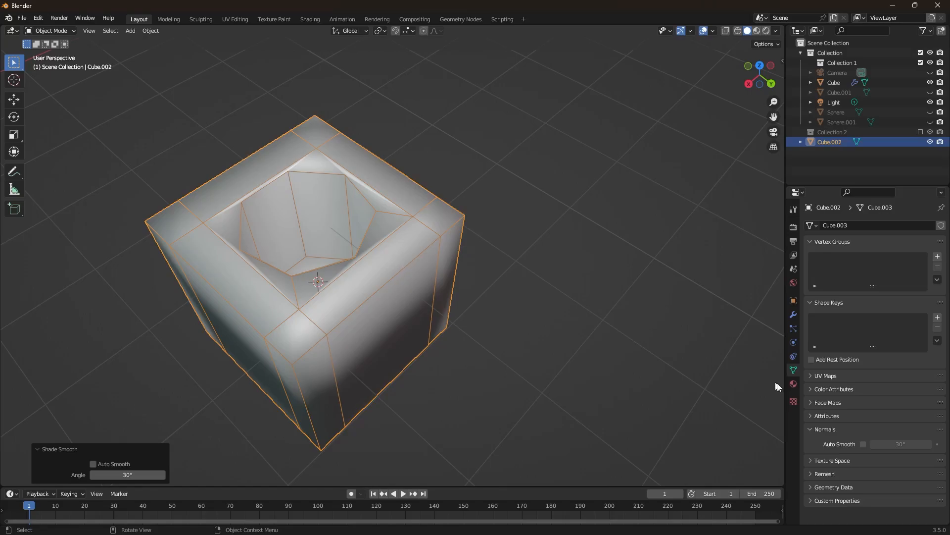
Step: Deselect the cube and examine the smooth shading around the hole and across the loop-cut faces
mouse_move(514, 296)
middle_mouse_down()
mouse_move(418, 255)
mouse_move(420, 208)
mouse_move(348, 229)
mouse_move(391, 266)
mouse_move(416, 257)
middle_mouse_up()
key("ctrl+z")
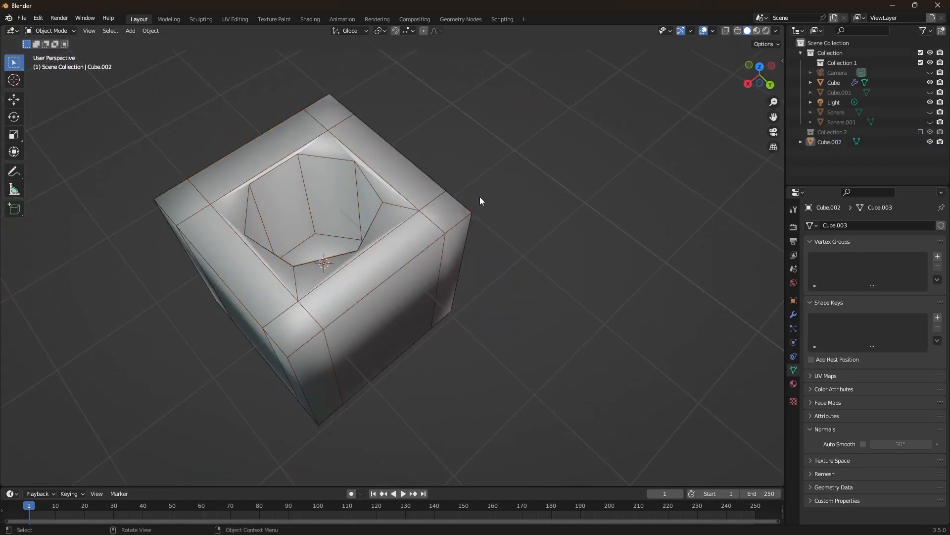
middle_click_drag(441, 212, 448, 205)
middle_click_drag(343, 250, 449, 222)
scroll(332, 220, "up", 4)
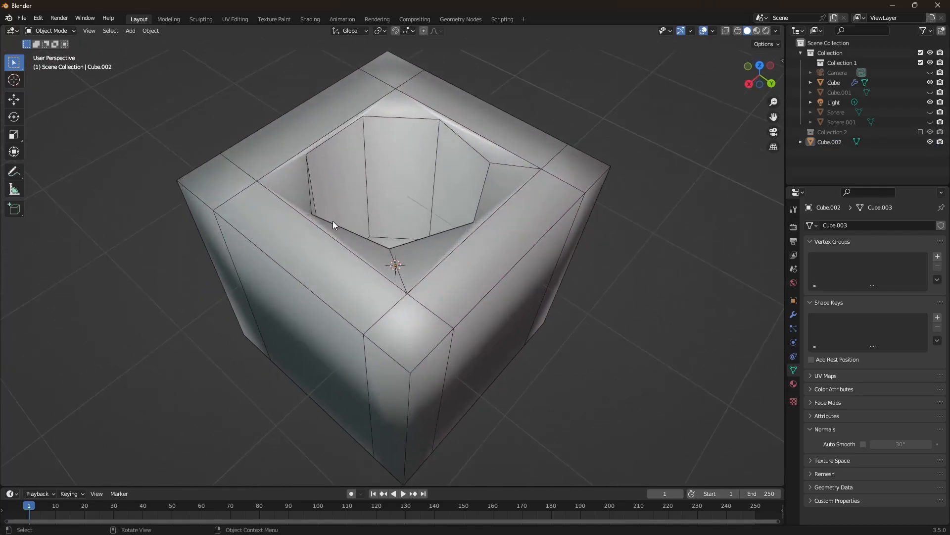
scroll(333, 221, "up", 2)
middle_click_drag(293, 236, 342, 246)
middle_click_drag(245, 230, 268, 189)
middle_click_drag(367, 202, 361, 214)
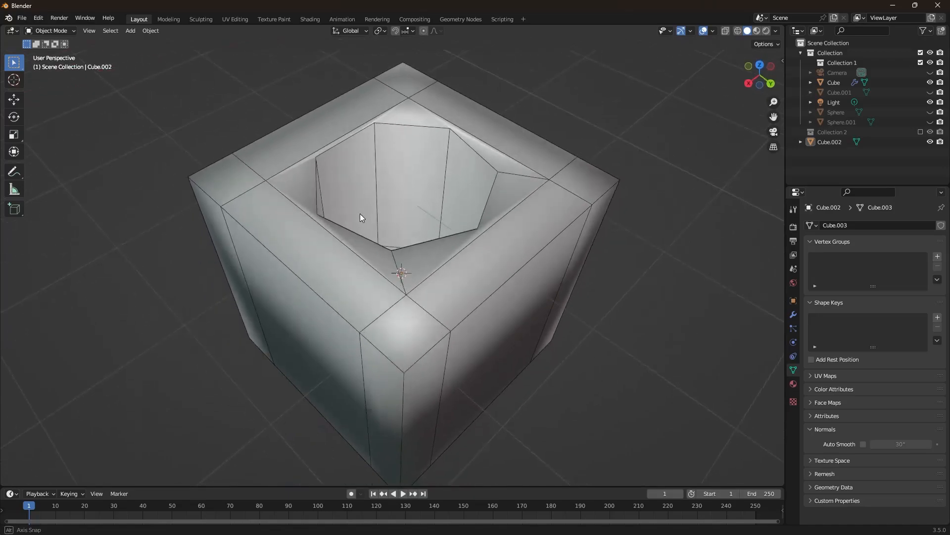
Step: Apply Shade Auto Smooth to the cube, switch it back to Shade Smooth for comparison, and deselect it
right_click(530, 249)
left_click(509, 262)
right_click(508, 263)
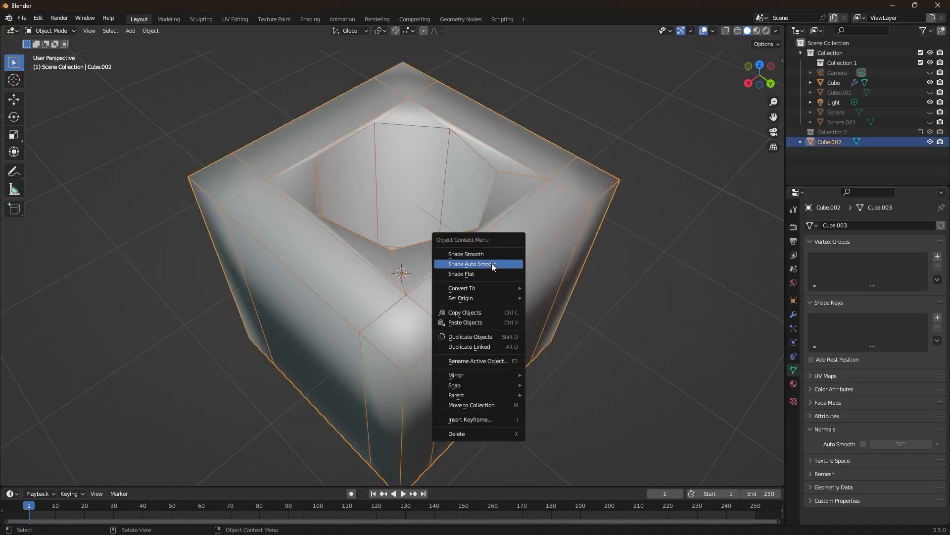
left_click(492, 264)
middle_click_drag(497, 255, 498, 241)
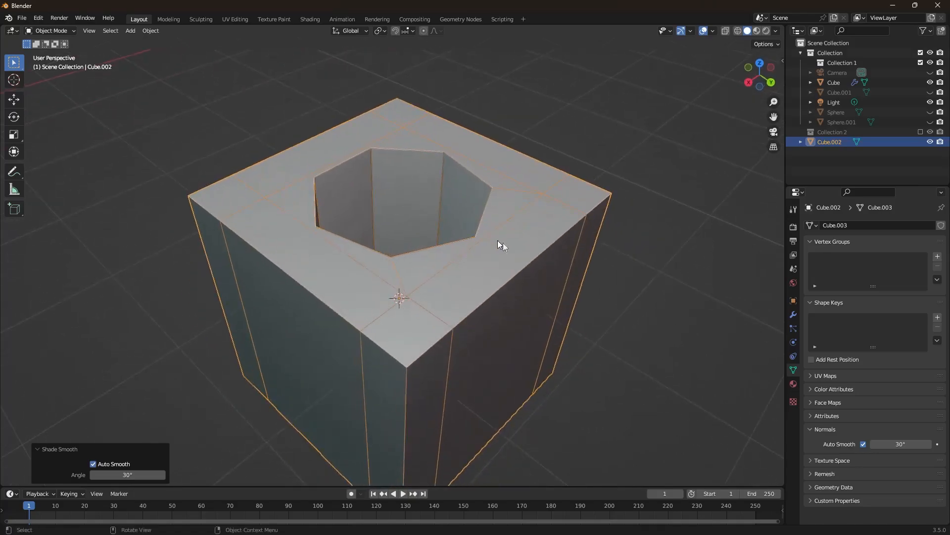
right_click(497, 309)
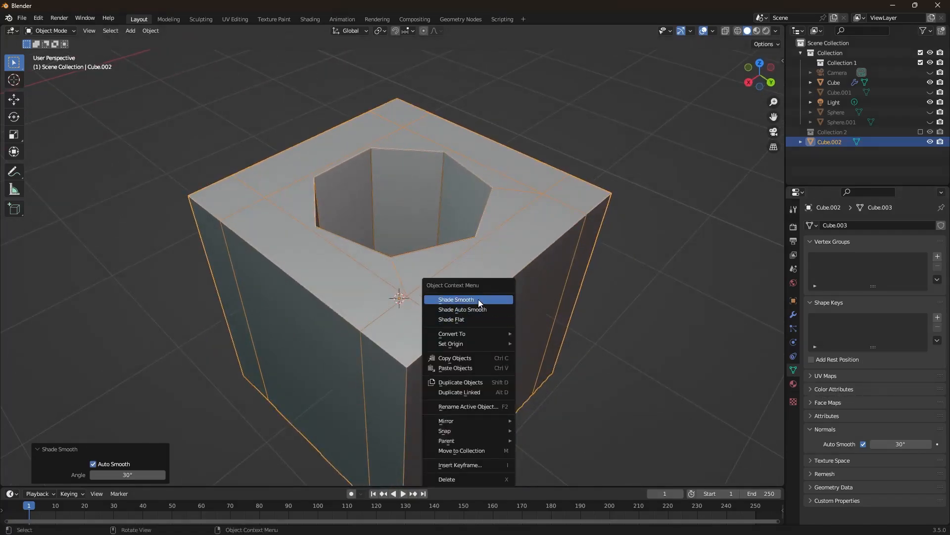
left_click(479, 299)
left_click(637, 284)
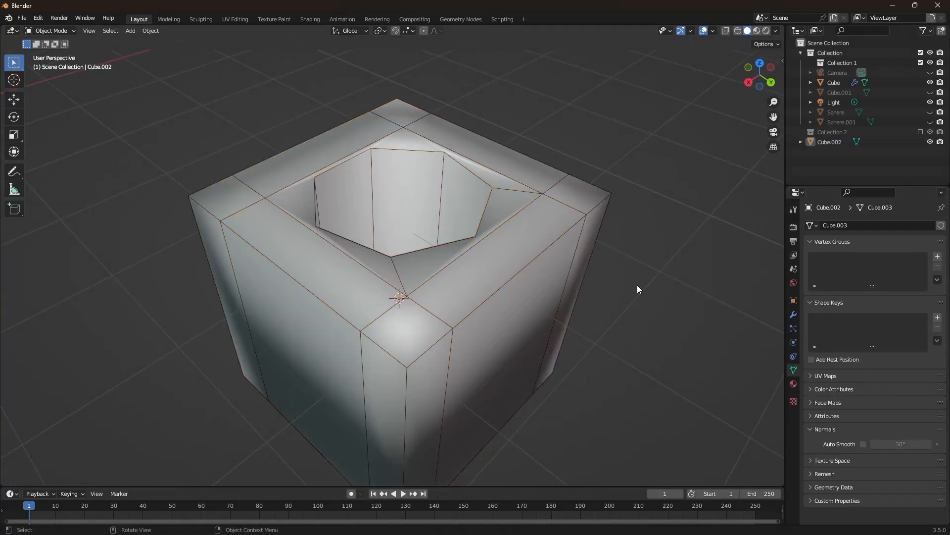
Step: Apply Shade Flat to the cube and deselect it
left_click(479, 268)
right_click(479, 268)
left_click(460, 288)
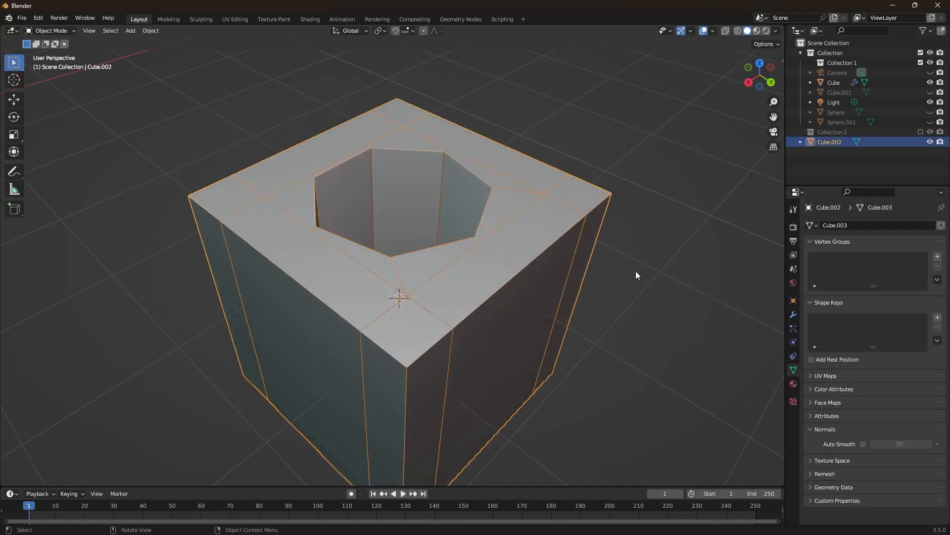
left_click(637, 275)
middle_click_drag(547, 299, 552, 310)
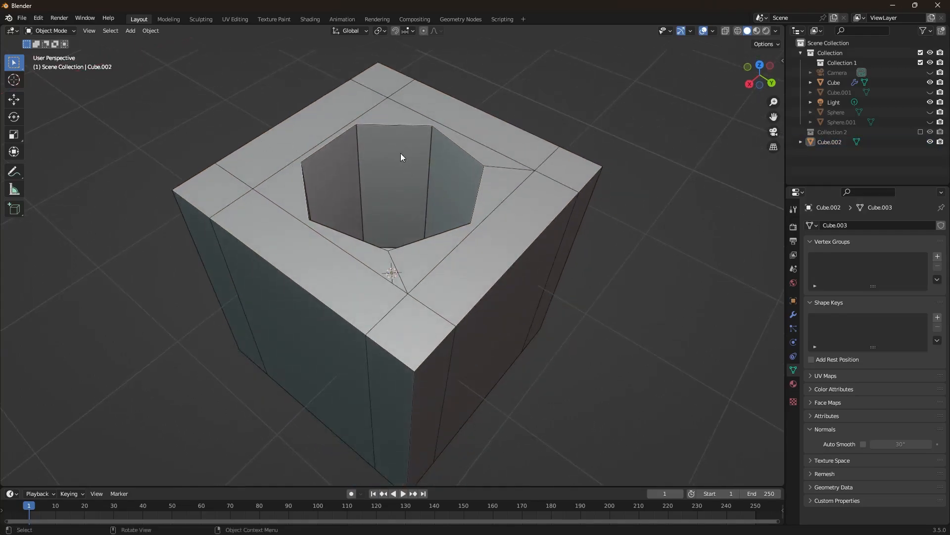
Step: Select the cube and enter Edit Mode with the hole's wall faces selected
left_click(422, 197)
left_click(49, 31)
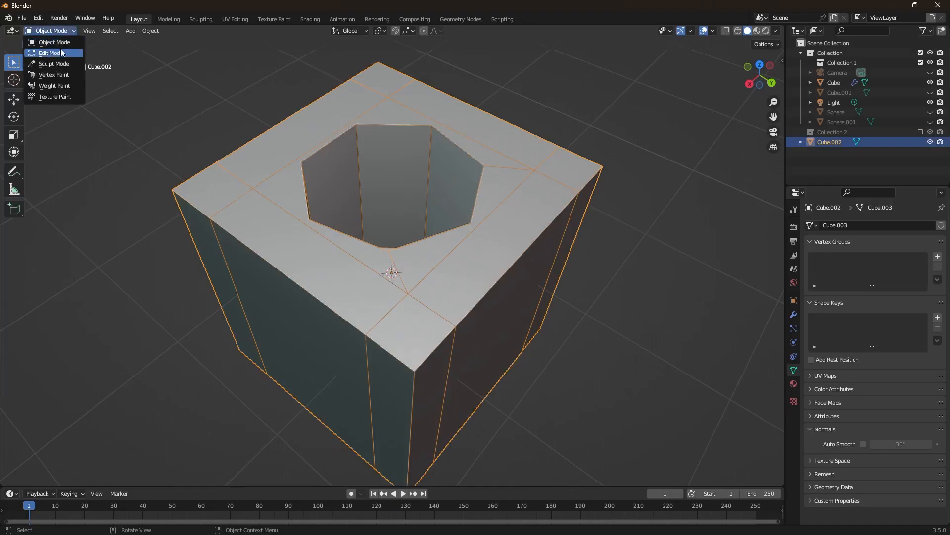
left_click(62, 53)
middle_click_drag(384, 179, 97, 208)
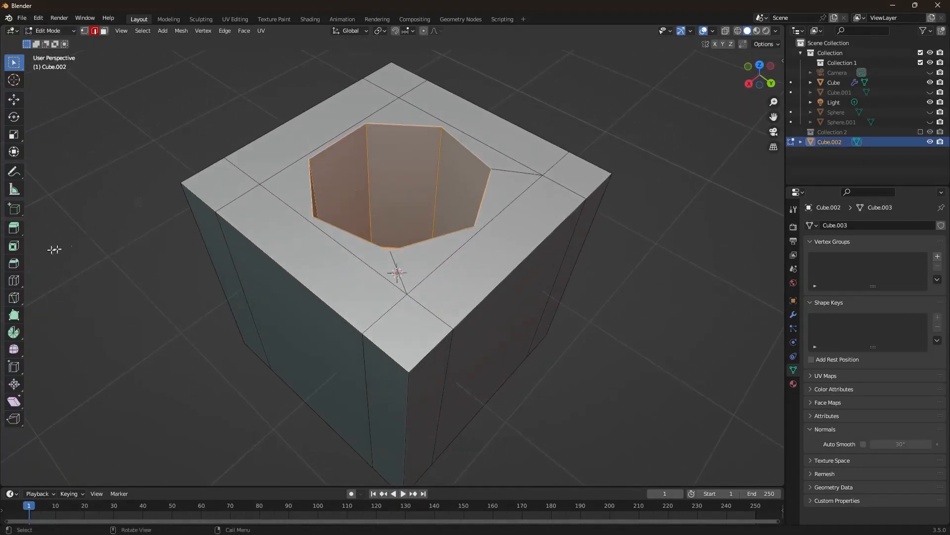
Step: Try a loop cut around the hole's inner walls and undo it
left_click(14, 280)
left_click_drag(387, 182, 379, 123)
key("ctrl+z")
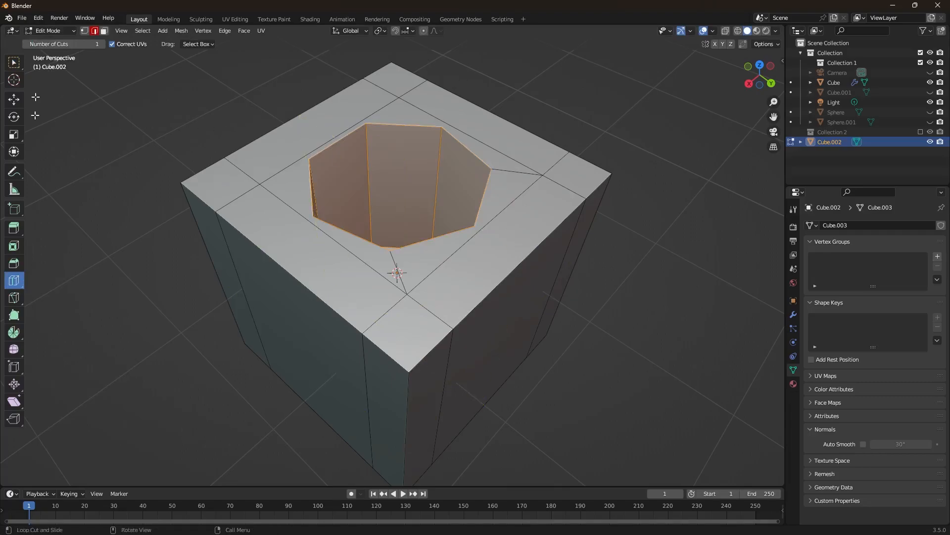
Step: Try to extrude the hole's selected wall faces with Extrude Region, adjust the offset along X, and undo it
left_click(14, 245)
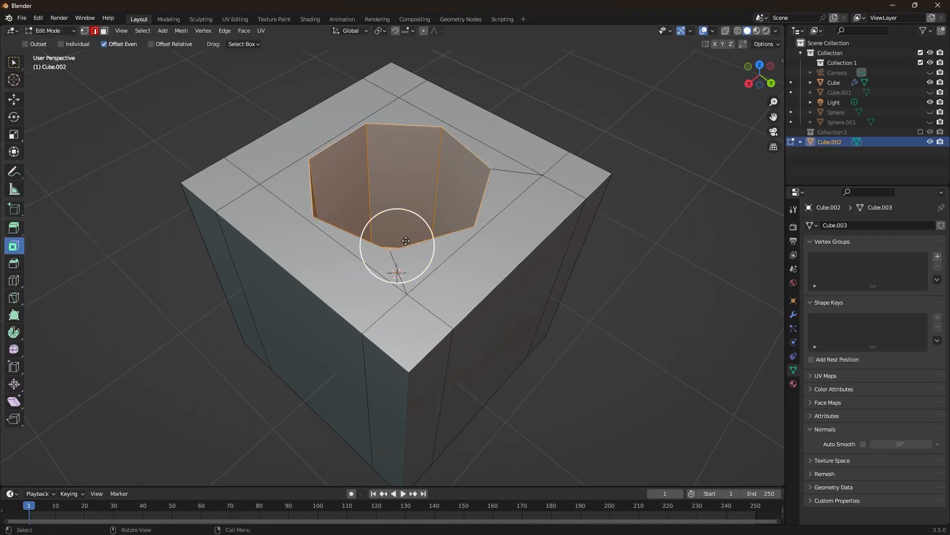
left_click(14, 228)
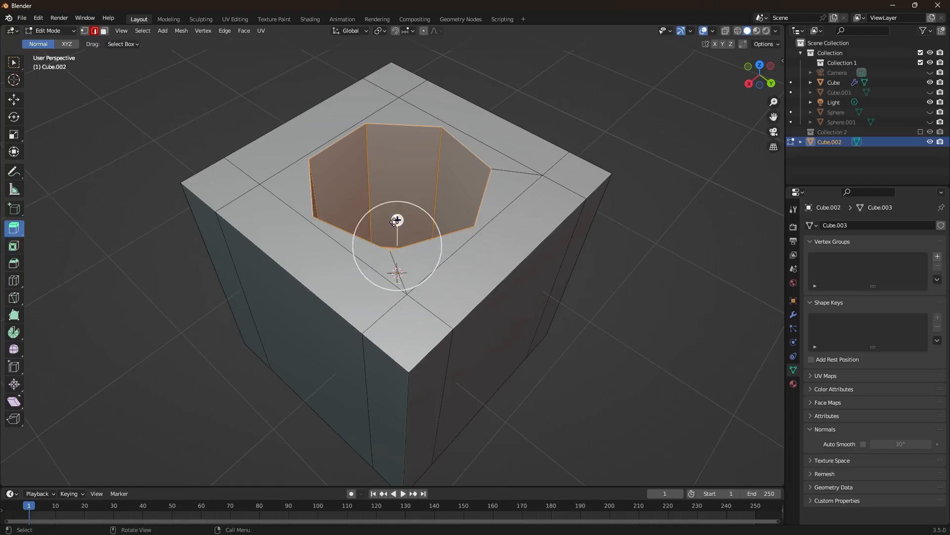
left_click_drag(396, 221, 396, 226)
key("ctrl+z")
left_click(15, 246)
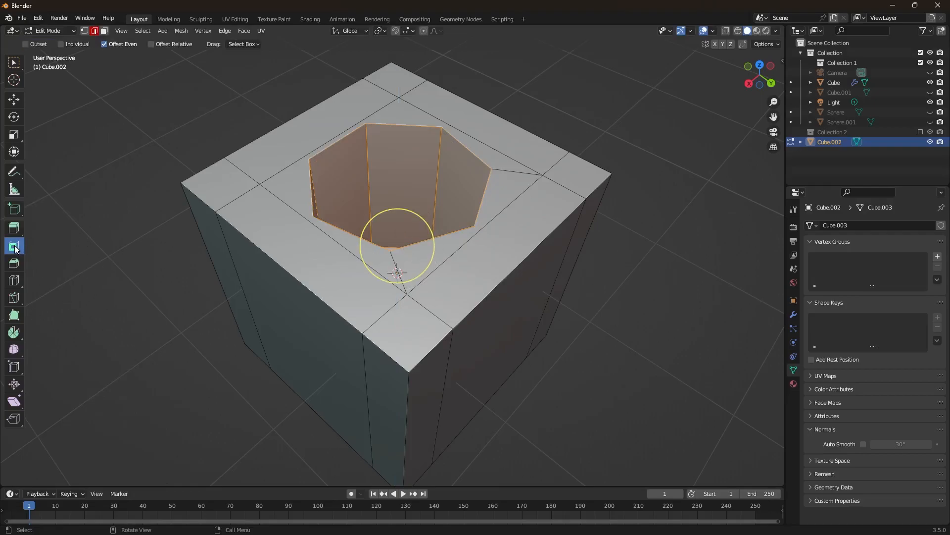
left_click(14, 228)
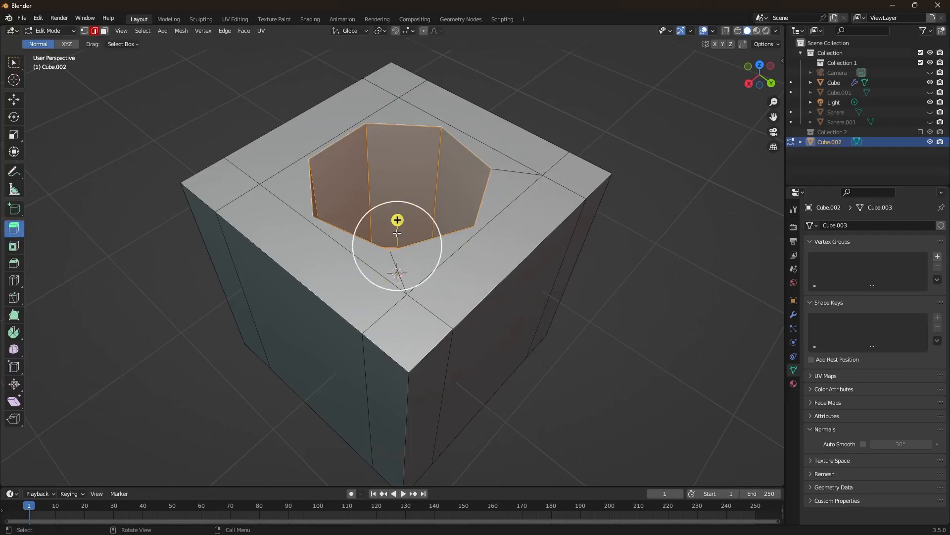
left_click_drag(397, 221, 369, 223)
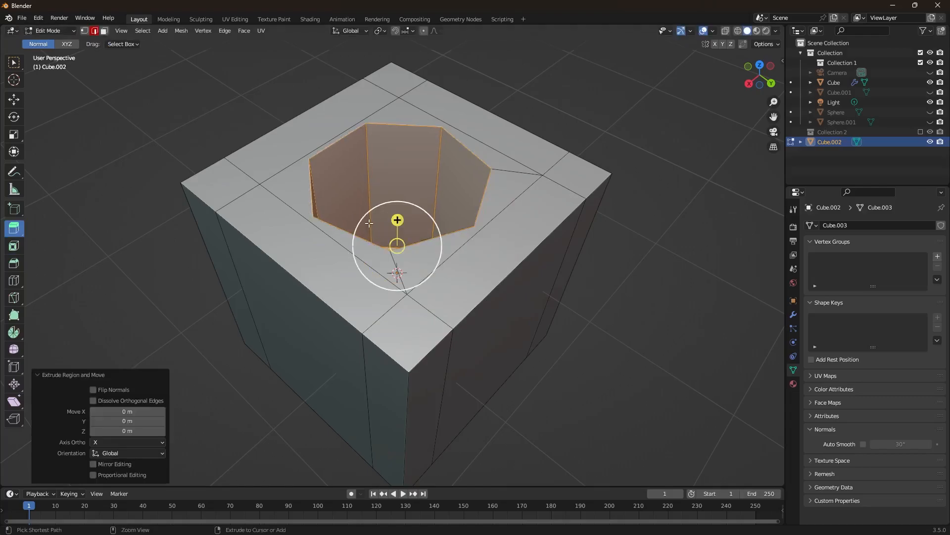
left_click(126, 443)
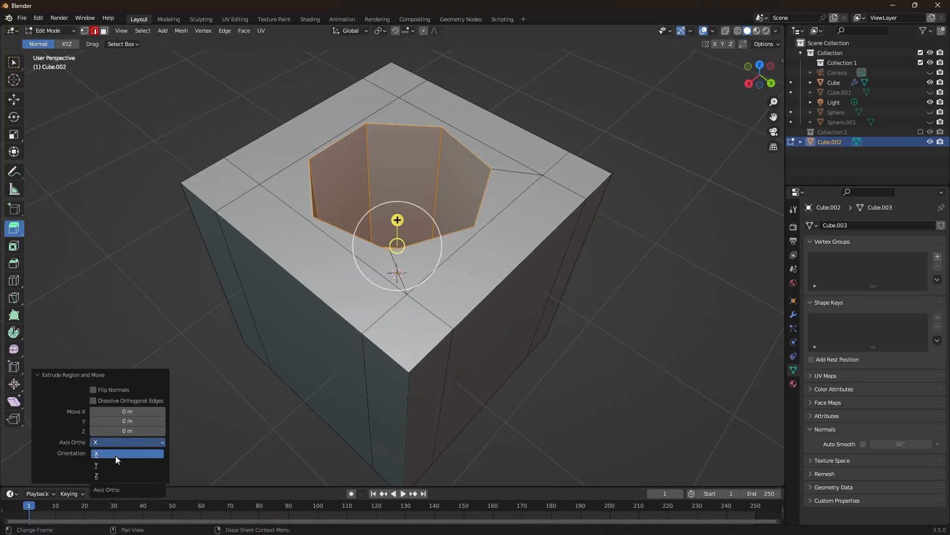
left_click(115, 456)
left_click_drag(129, 411, 122, 411)
key("ctrl+z")
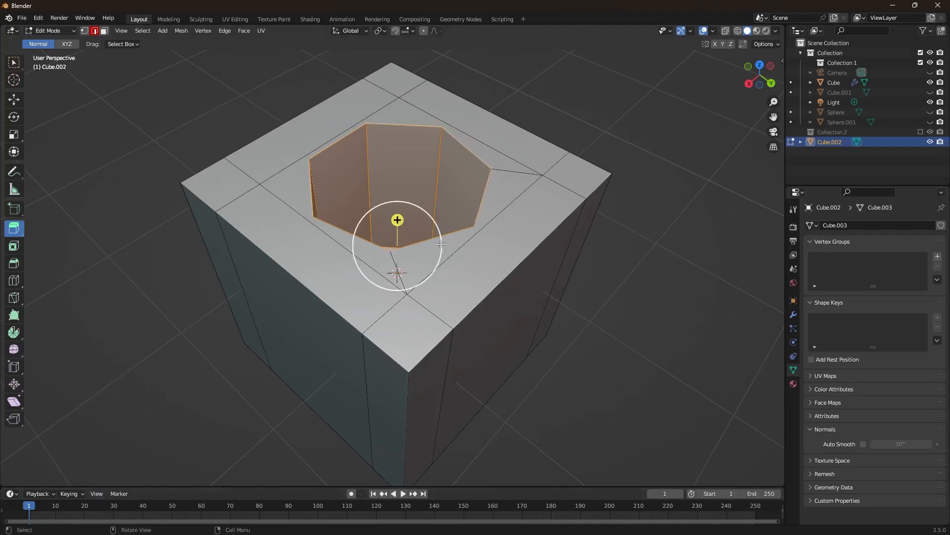
Step: Inset the hole's wall faces twice, with a thickness of about 0.014 m and about 0.032 m
left_click_drag(398, 220, 367, 239)
left_click(15, 245)
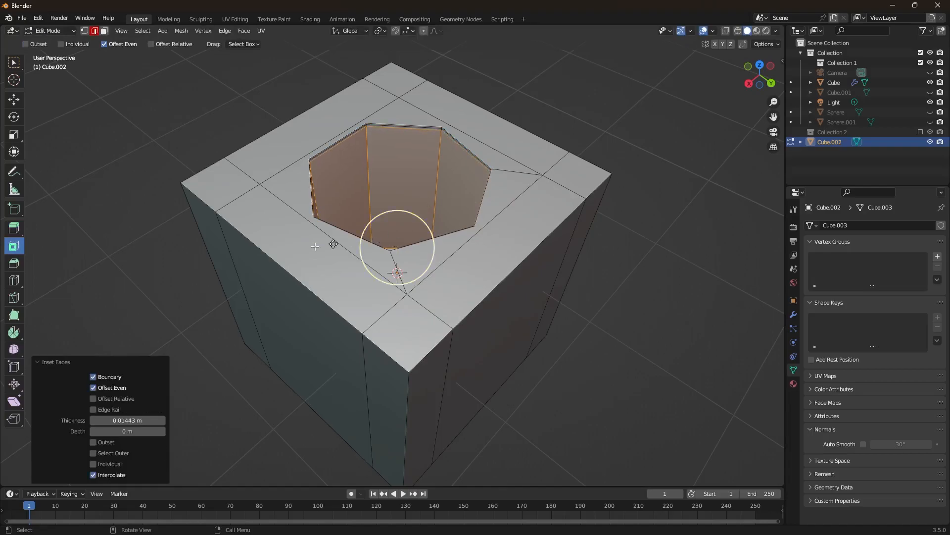
left_click(14, 263)
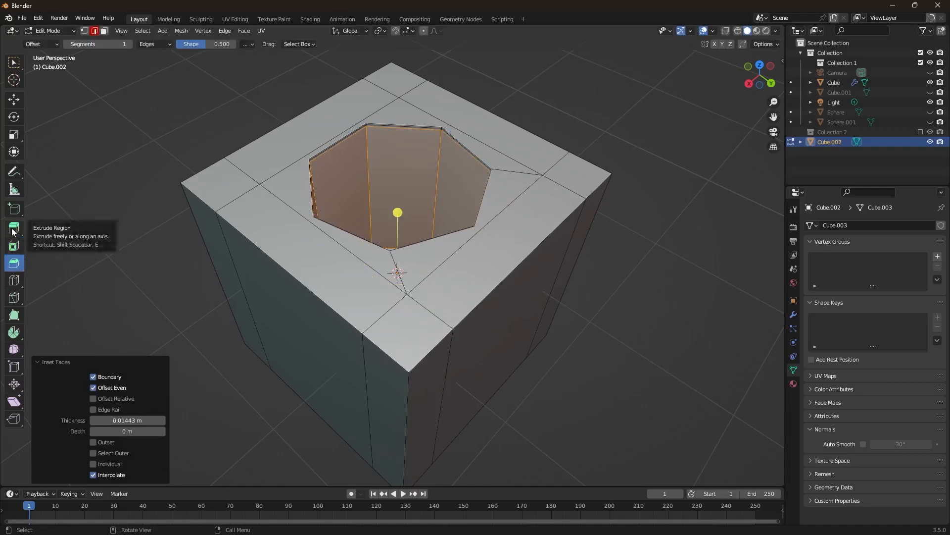
left_click(10, 248)
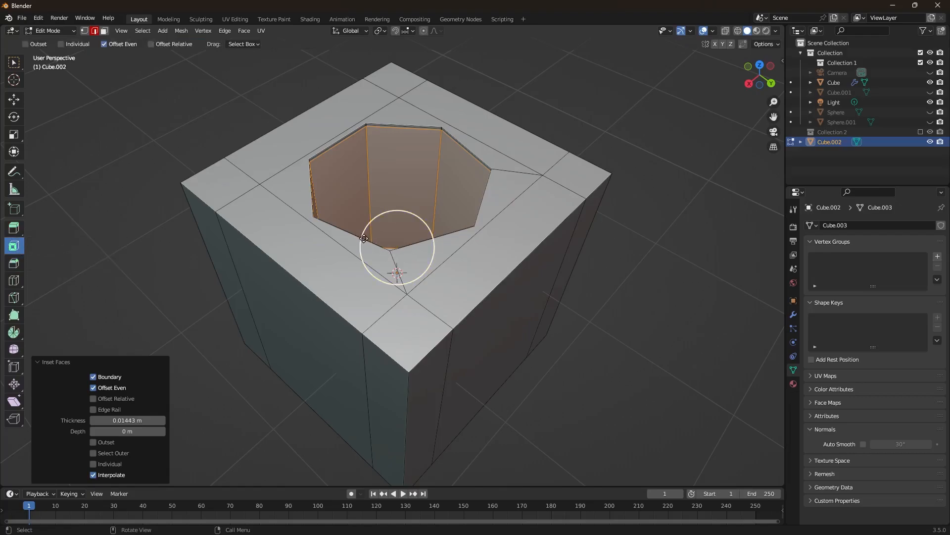
left_click_drag(363, 240, 369, 241)
Step: Activate the Select Box tool, deselect the hole's wall faces and examine the inset support edges around the rim
left_click(14, 62)
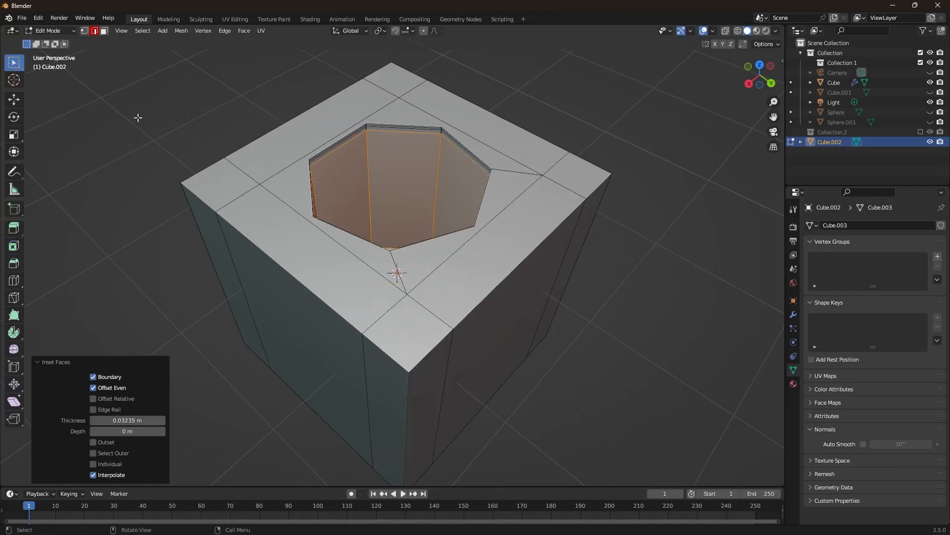
left_click(185, 126)
scroll(459, 159, "up", 3)
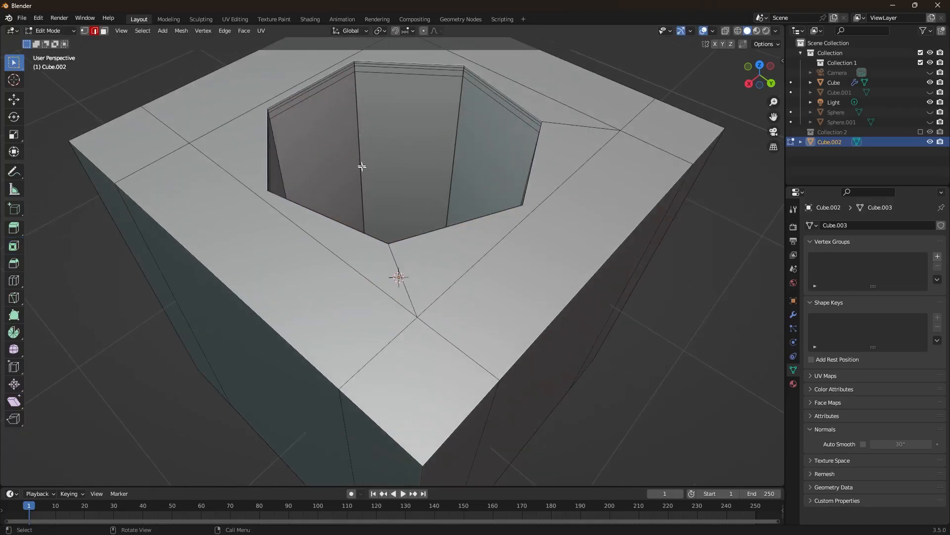
scroll(360, 162, "down", 2)
middle_click_drag(365, 169, 411, 193)
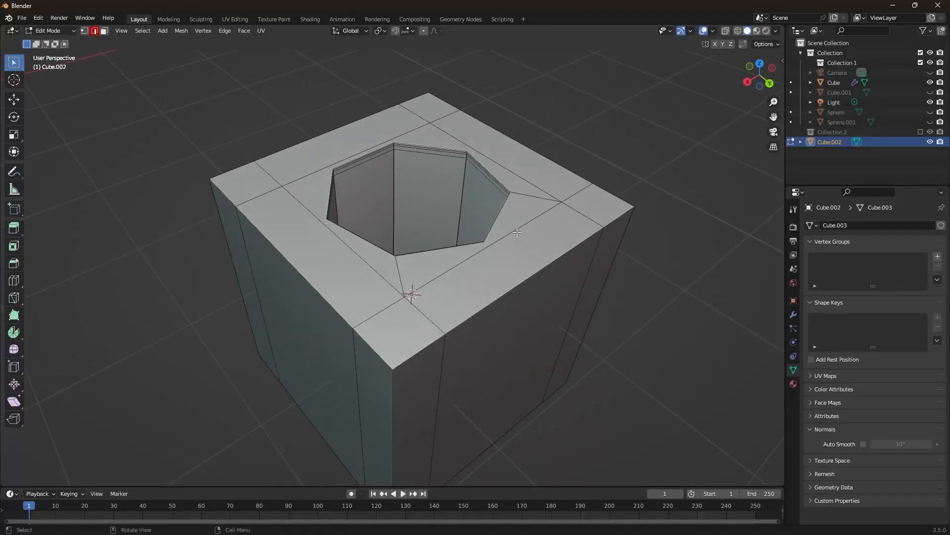
Step: Return to Object Mode and apply Shade Smooth to the cube with the seven-sided hole
right_click(517, 233)
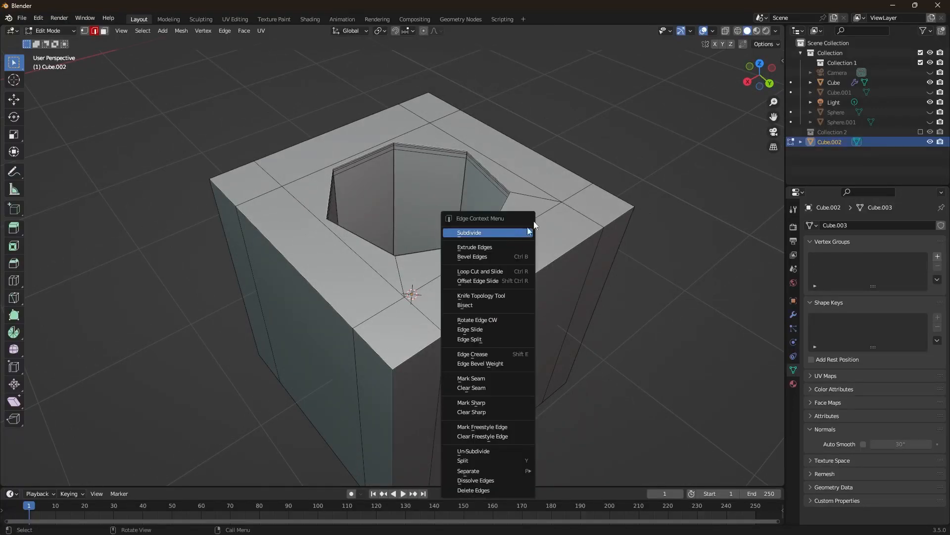
left_click(50, 31)
left_click(47, 42)
right_click(293, 177)
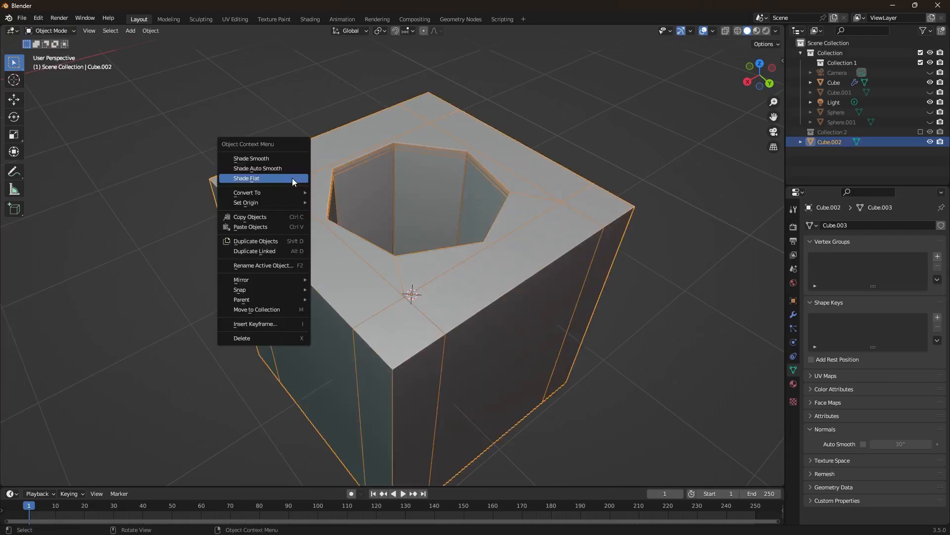
left_click(271, 159)
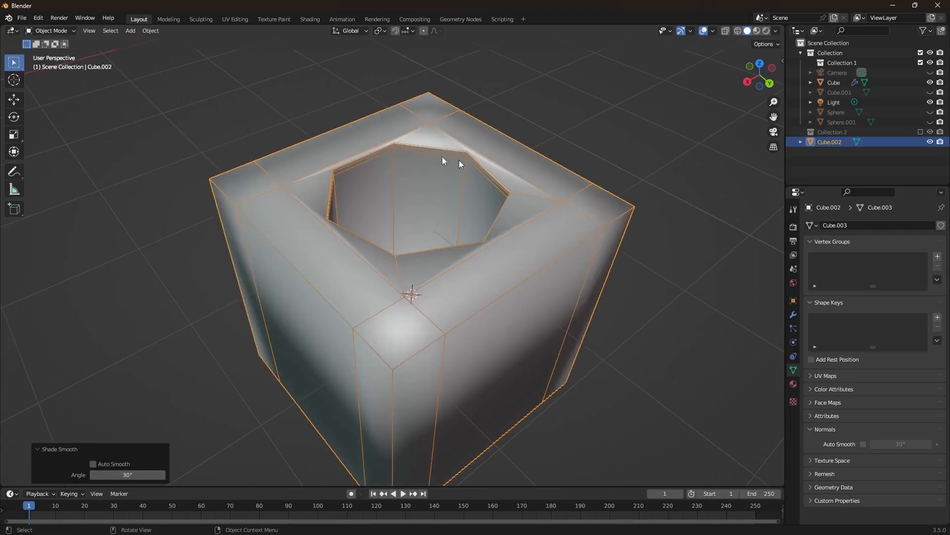
Step: Enter Edit Mode with nothing selected and enable Auto Smooth for the cube's normals at 30°
left_click(50, 31)
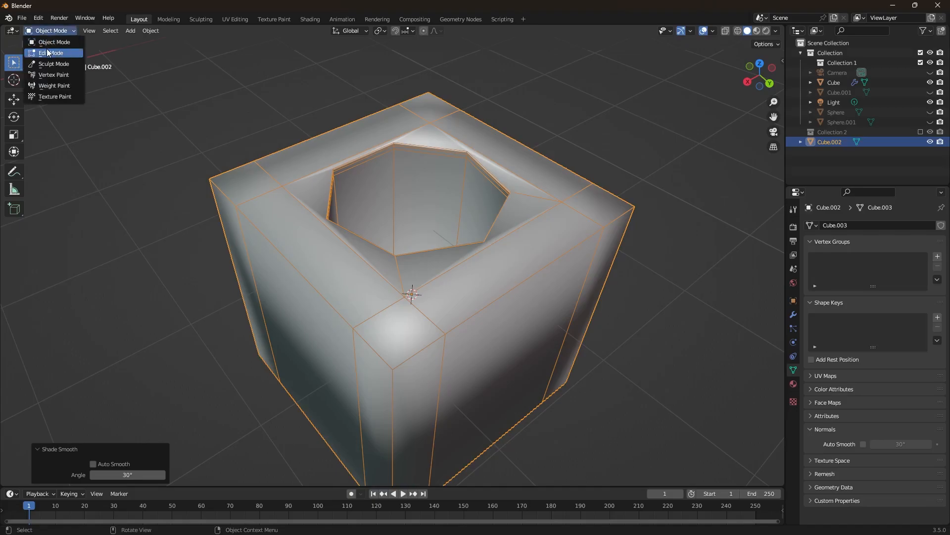
left_click(47, 42)
key("alt+a")
middle_click_drag(575, 343, 588, 343)
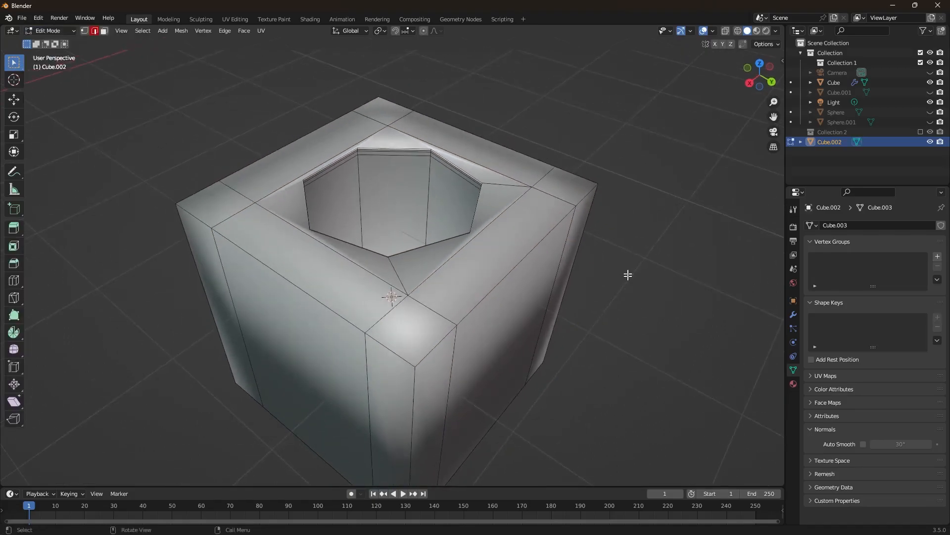
left_click(864, 444)
Step: Add a Smooth modifier to the cube with the seven-sided hole
mouse_move(406, 228)
middle_mouse_down()
mouse_move(424, 204)
mouse_move(470, 229)
mouse_move(476, 257)
middle_mouse_up()
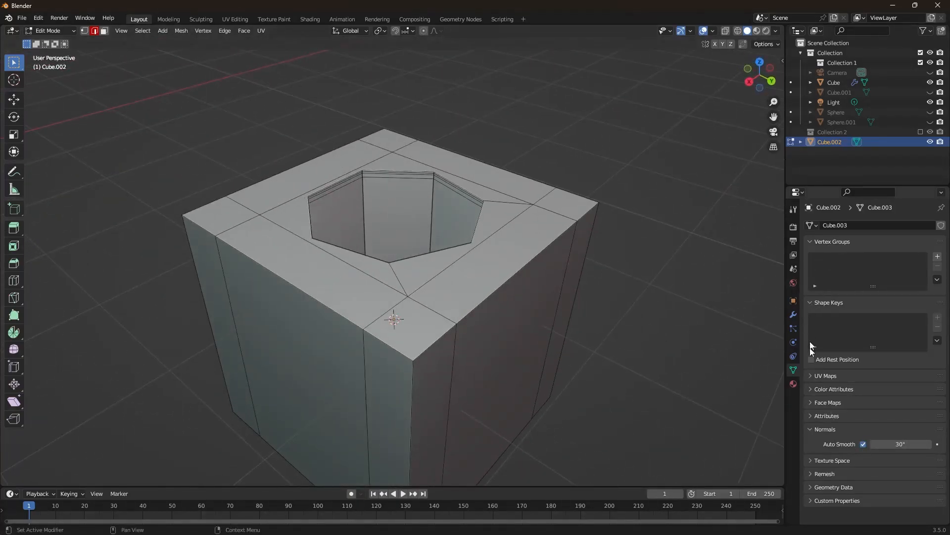
left_click(793, 315)
left_click(850, 226)
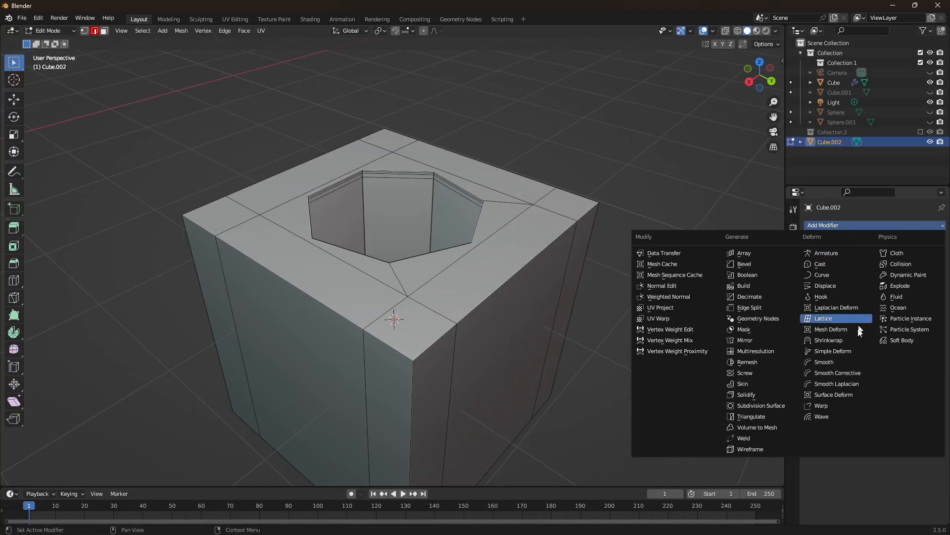
left_click(850, 362)
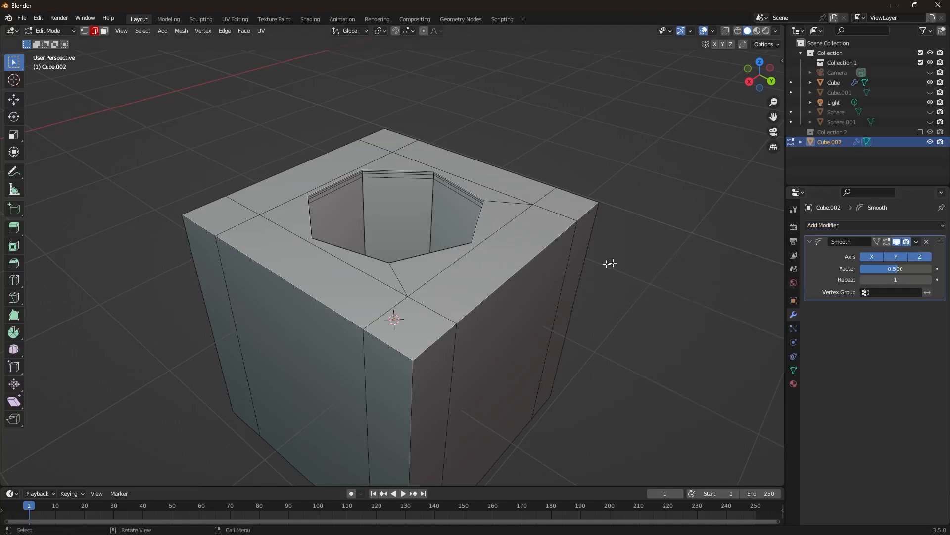
middle_click_drag(547, 237, 575, 270)
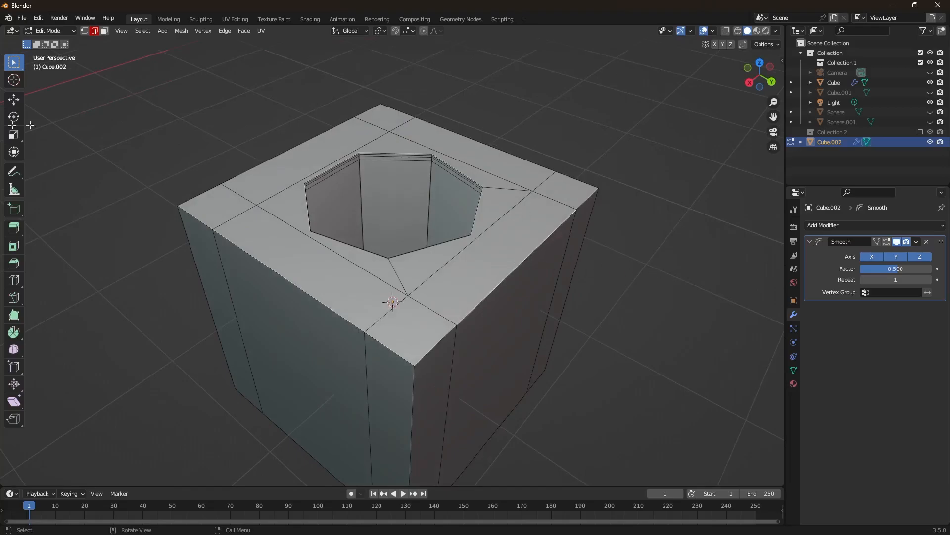
Step: Return to Object Mode and set the Smooth modifier's factor to 0.228
left_click(47, 31)
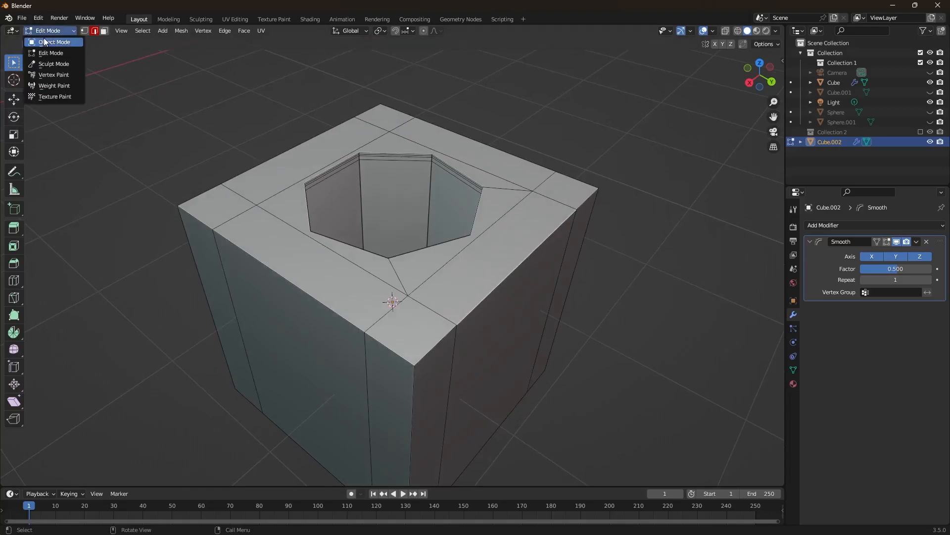
left_click(43, 36)
scroll(479, 216, "down", 2)
middle_click_drag(479, 218, 474, 224)
mouse_move(893, 268)
left_mouse_down()
mouse_move(915, 268)
mouse_move(856, 268)
mouse_move(897, 268)
mouse_move(906, 280)
mouse_move(894, 280)
left_mouse_up()
scroll(428, 207, "up", 3)
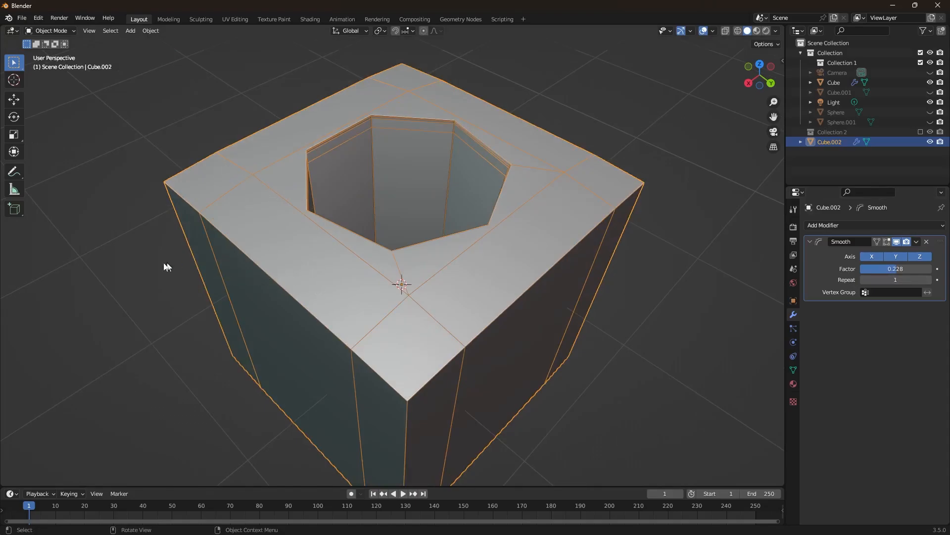
Step: Deselect the cube and examine the dice with its five hemispherical holes
left_click(147, 265)
scroll(589, 303, "down", 4)
scroll(589, 299, "down", 6)
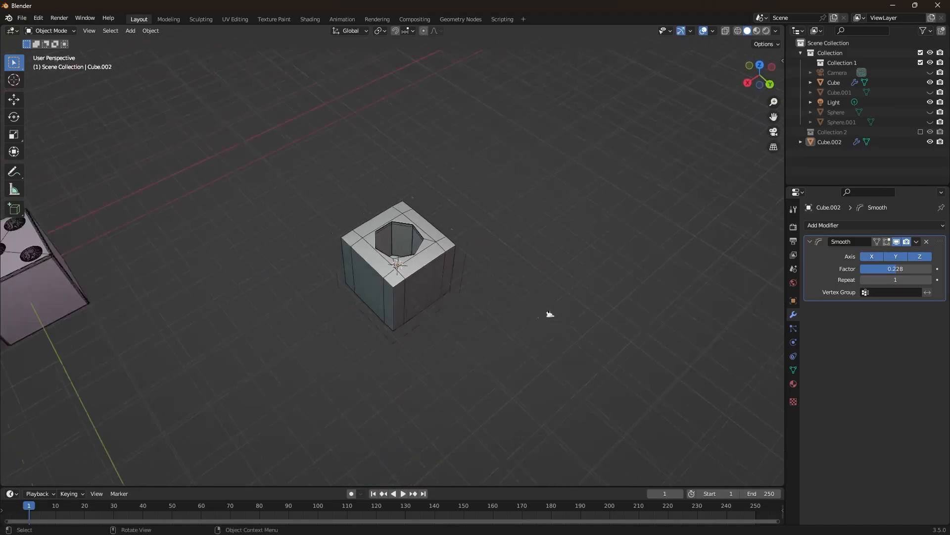
middle_click_drag(218, 276, 616, 268, "shift")
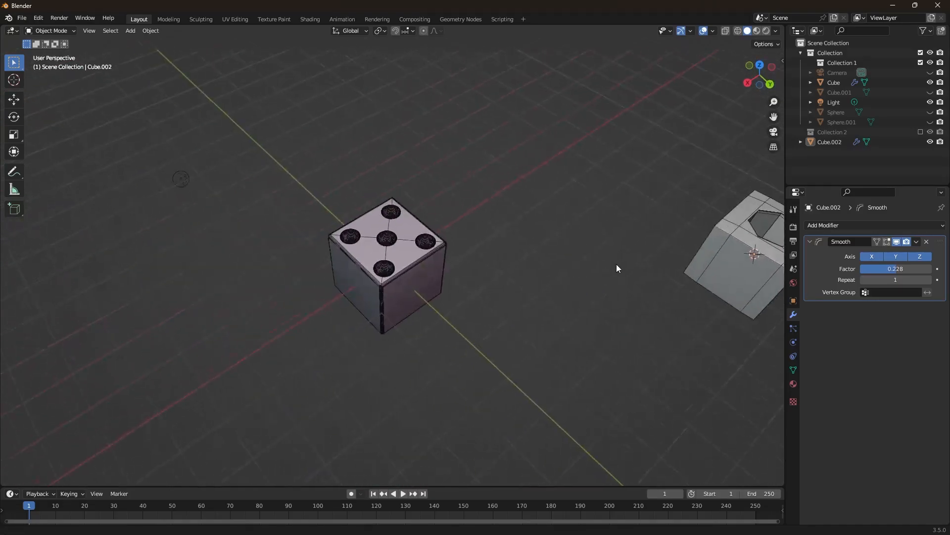
scroll(393, 269, "up", 6)
middle_click_drag(450, 256, 562, 253)
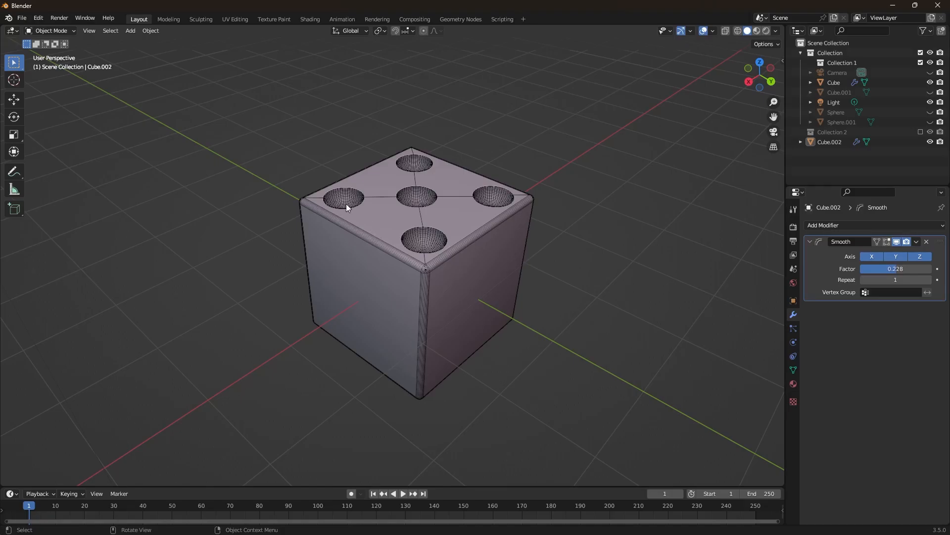
scroll(563, 253, "down", 2)
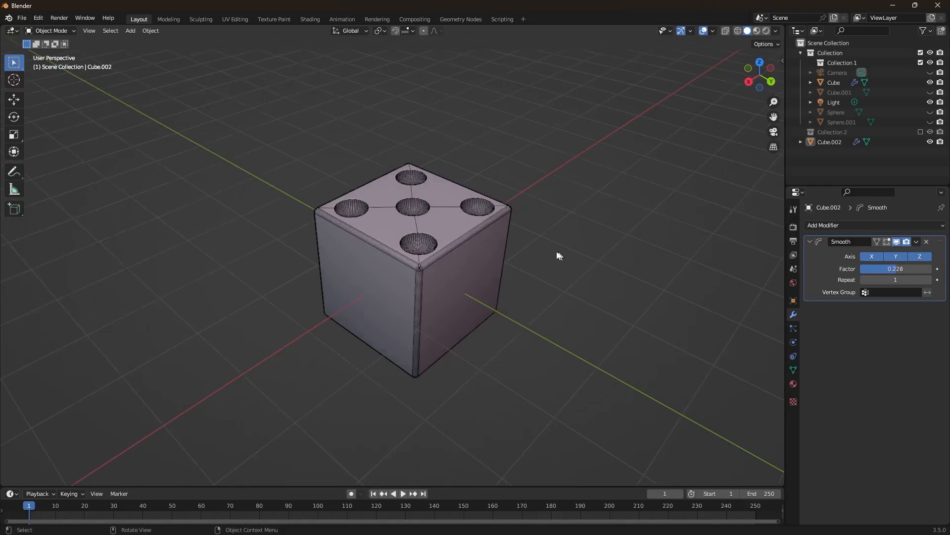
scroll(449, 227, "up", 4)
Step: Inspect the vertex topology around the dice's holes and rounded corner in Edit Mode, and return to Object Mode
left_click(540, 194)
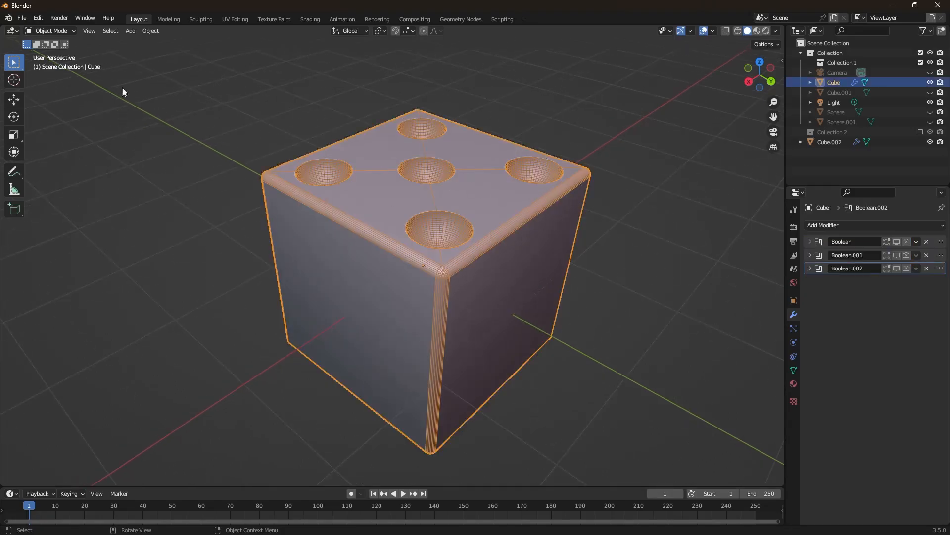
left_click(68, 31)
left_click(51, 53)
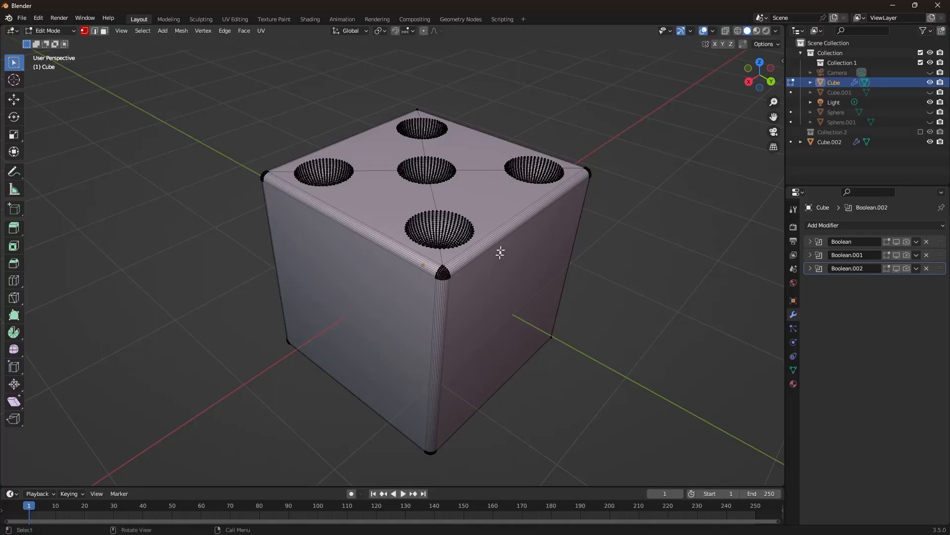
scroll(495, 266, "up", 4)
scroll(445, 178, "up", 8)
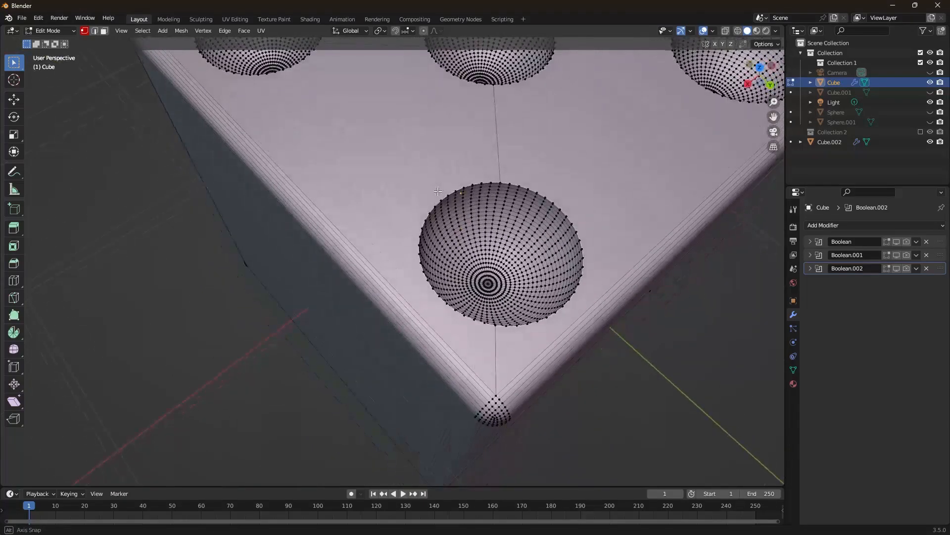
scroll(578, 133, "down", 5)
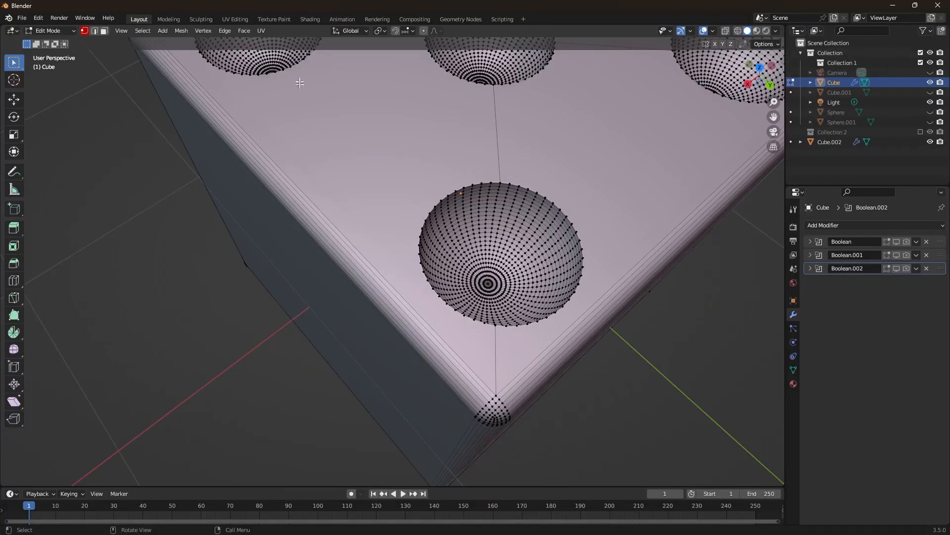
left_click(67, 31)
left_click(59, 42)
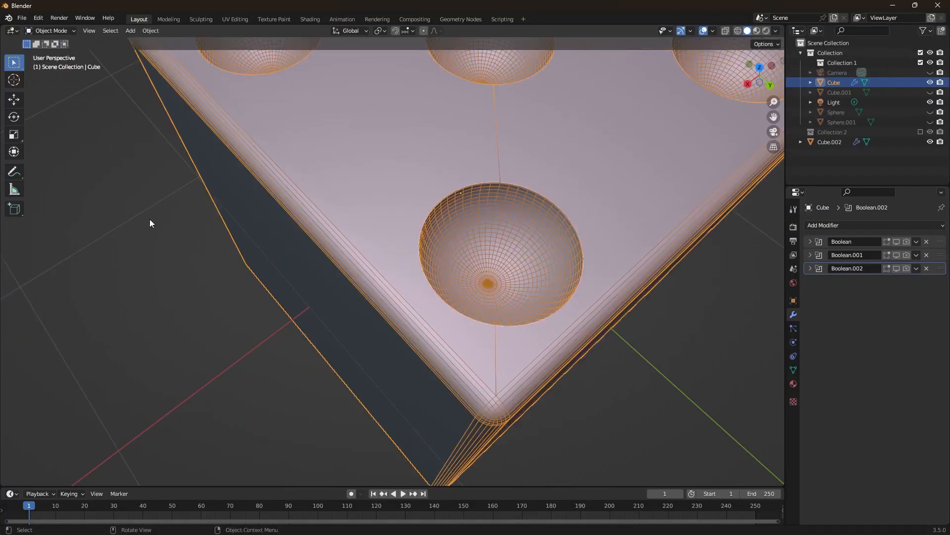
Step: Change the solid viewport shading to a glossy red MatCap and deselect the dice
scroll(149, 219, "down", 8)
middle_click_drag(168, 227, 195, 209)
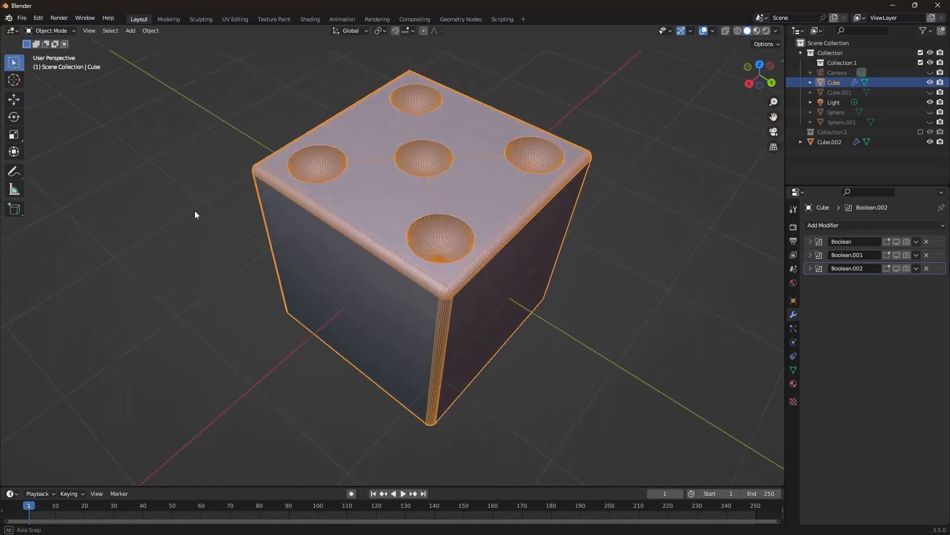
left_click(776, 31)
left_click(768, 79)
left_click(767, 101)
left_click(773, 168)
left_click(596, 95)
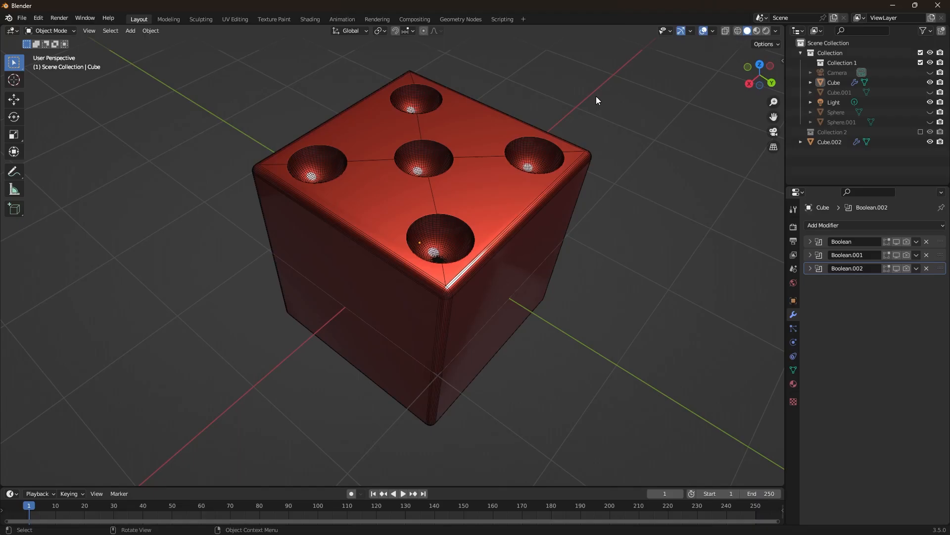
Step: Review the dice's object transform properties and its list of Boolean modifiers
scroll(639, 158, "down", 2)
middle_click_drag(646, 231, 625, 256)
scroll(630, 242, "down", 3)
scroll(626, 257, "up", 2)
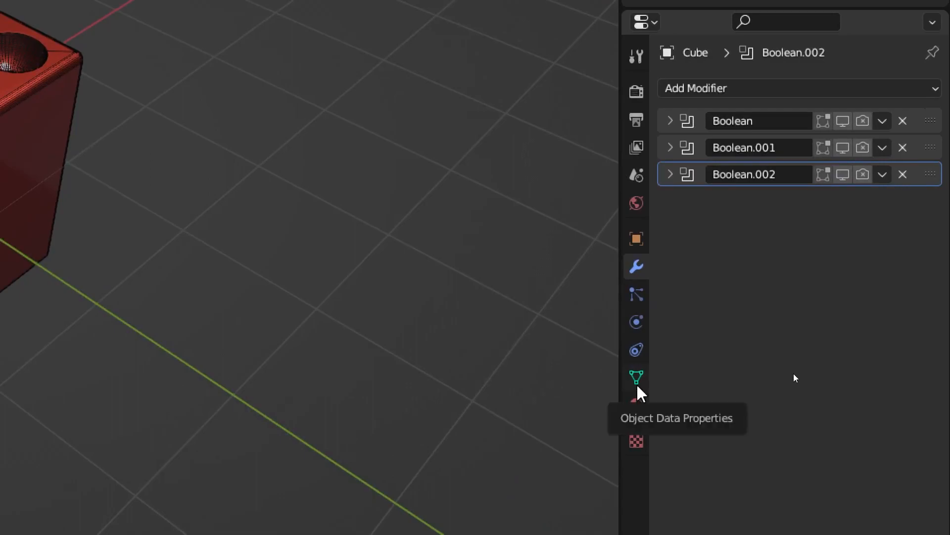
left_click(638, 240)
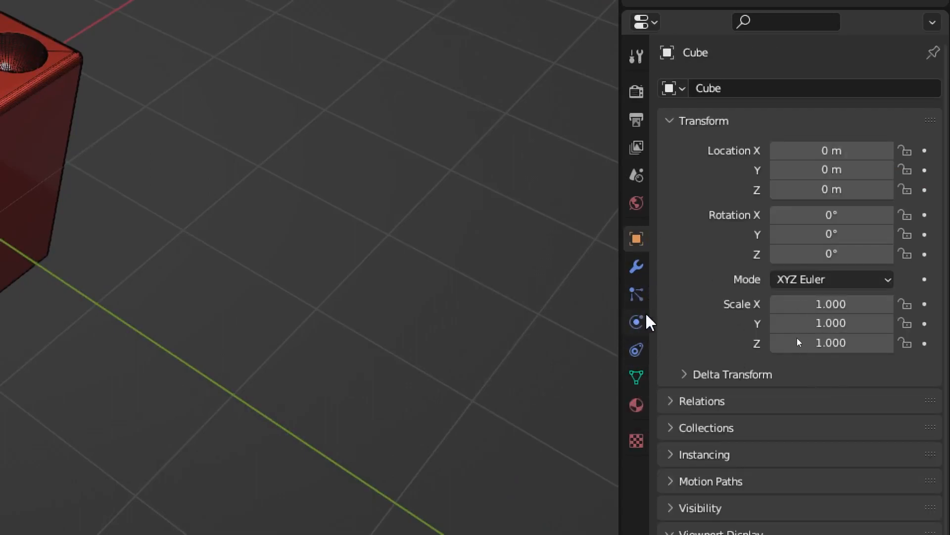
left_click(641, 271)
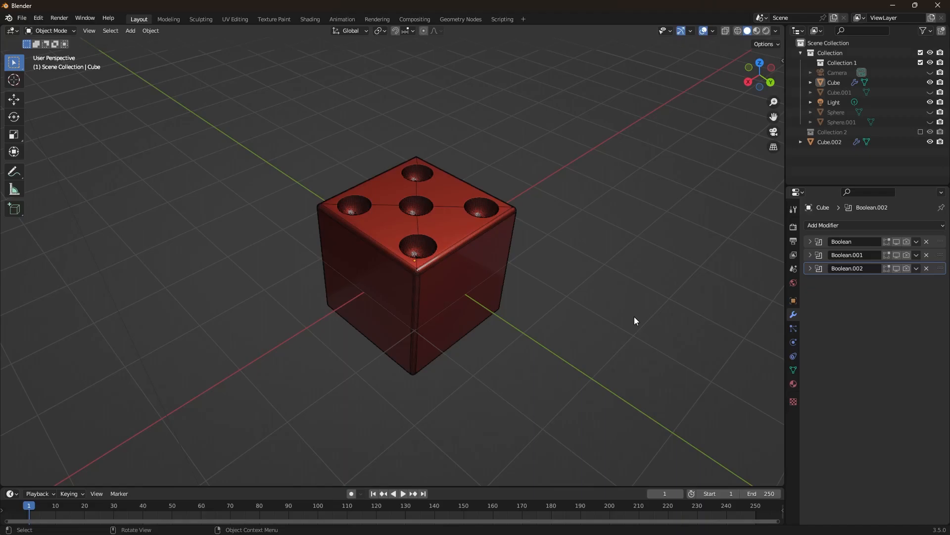
Step: Select and delete the cube with the seven-sided hole
scroll(642, 322, "down", 3)
middle_click_drag(610, 287, 178, 293, "shift")
left_click_drag(307, 194, 542, 347)
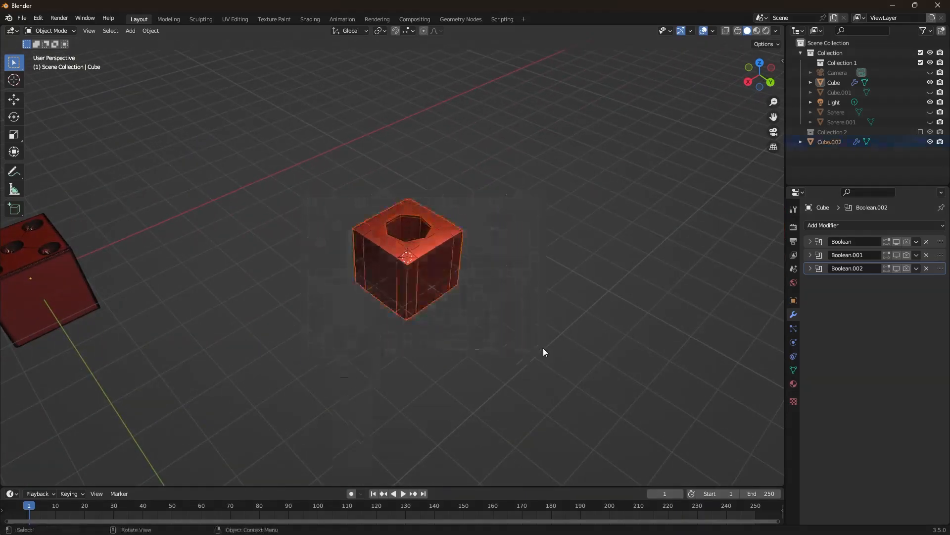
key("Delete")
Step: Add a new 2 m cube at the 3D cursor beside the dice
key("shift+a")
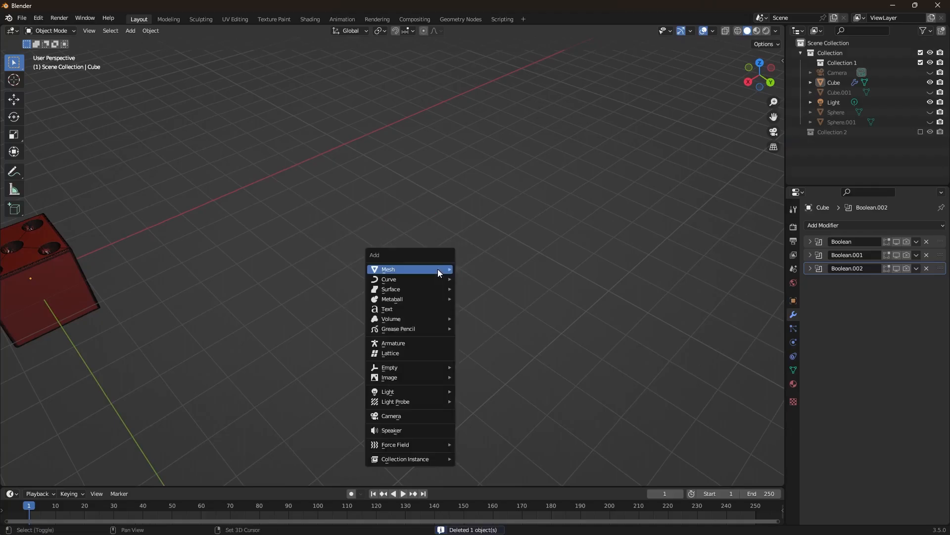
mouse_move(437, 270)
left_click(498, 278)
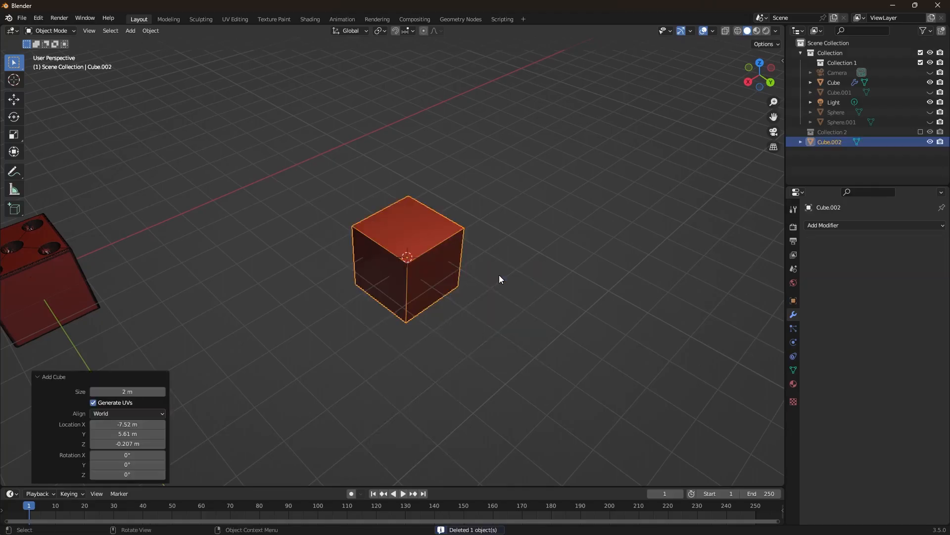
Step: Add a cylinder with an adjusted vertex count, radius 0.63 m and depth 2.89 m inside the new cube, and raise it about 1.06 m
scroll(431, 238, "up", 5)
middle_click_drag(483, 267, 469, 283, "shift")
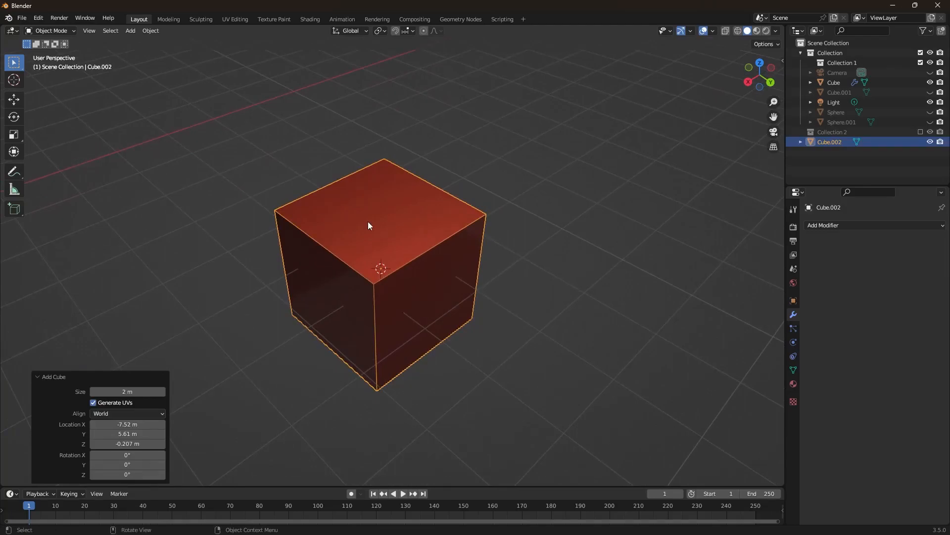
key("shift+a")
mouse_move(359, 221)
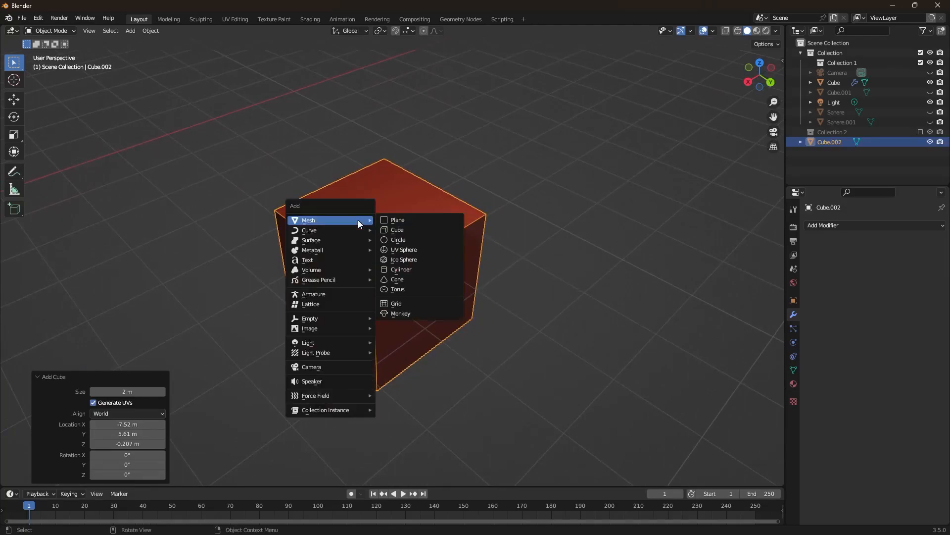
left_click(404, 270)
left_click_drag(127, 359, 373, 231)
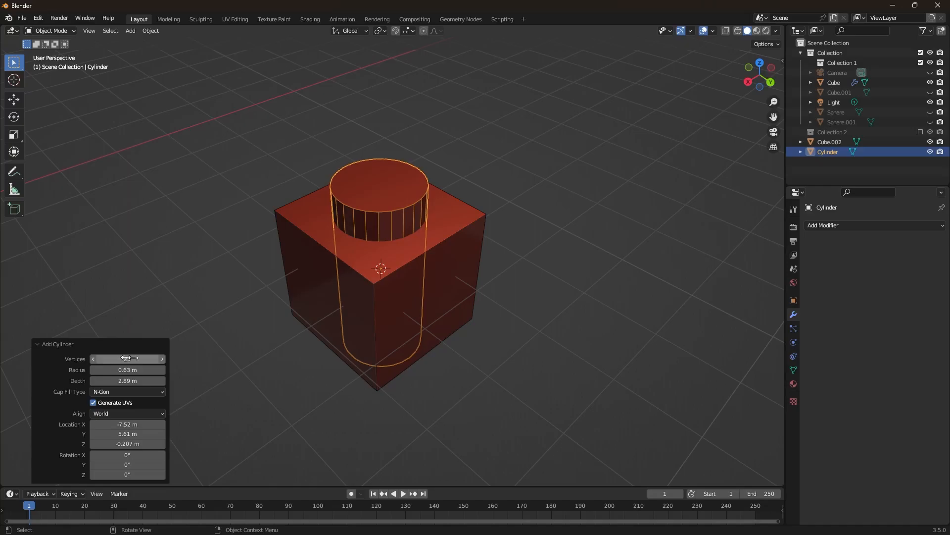
left_click(14, 100)
left_click_drag(380, 240, 380, 166)
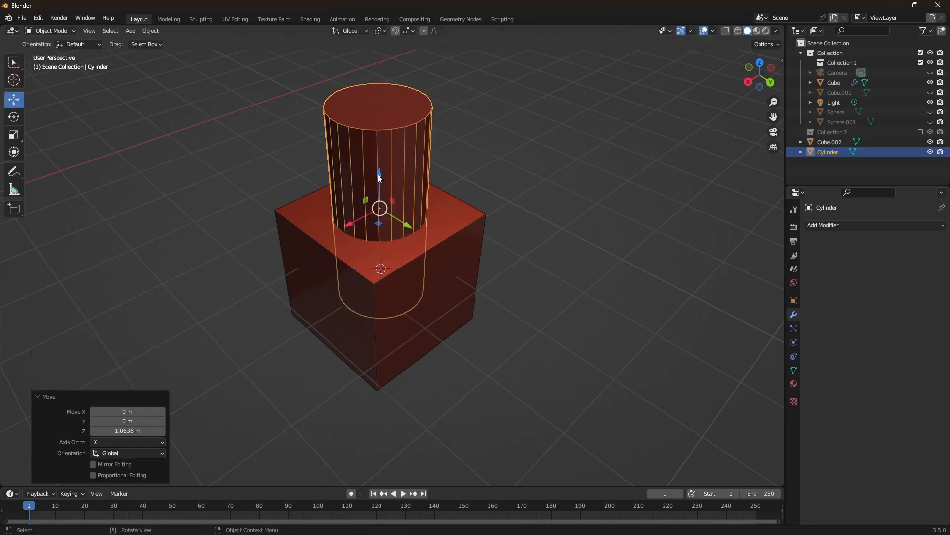
Step: Add a Boolean Difference modifier to the new cube, using the cylinder as the cutting object
left_click(469, 281)
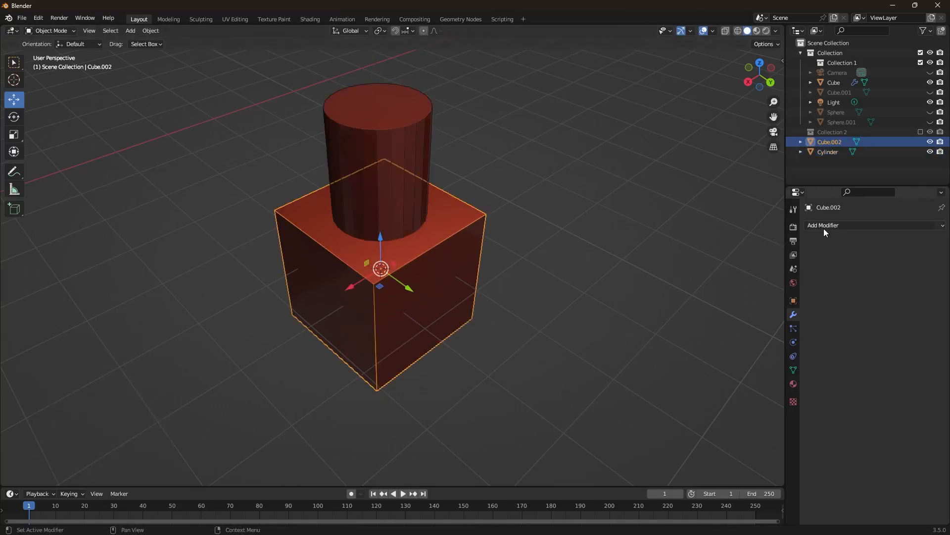
left_click(824, 227)
left_click(763, 275)
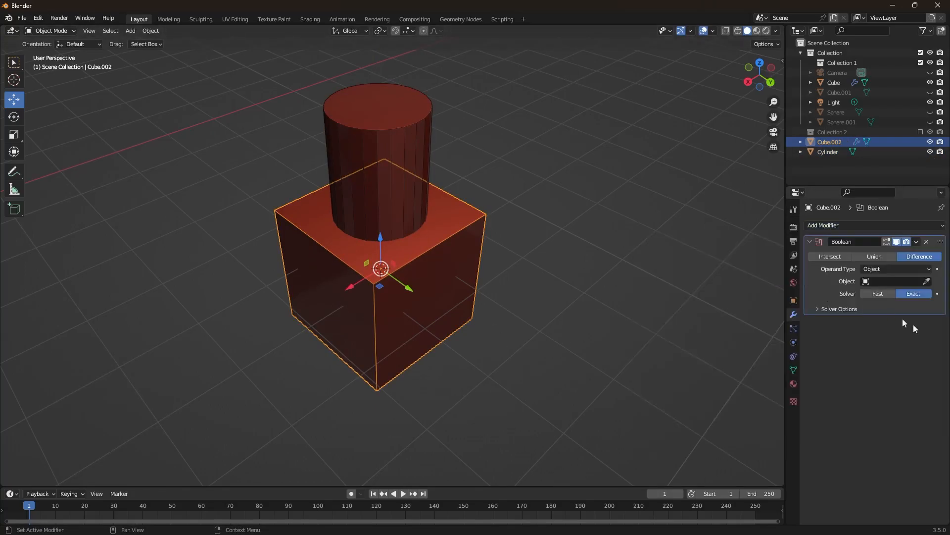
left_click(926, 281)
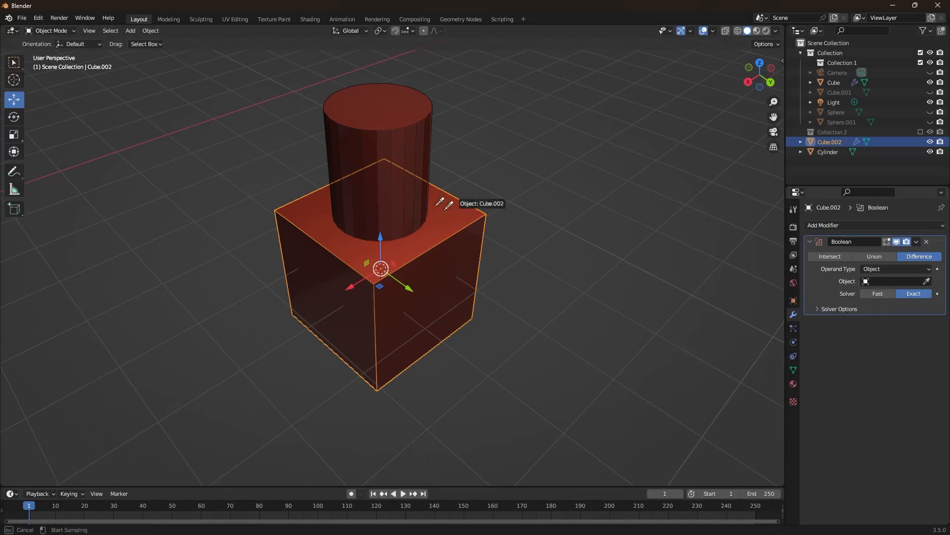
left_click(391, 138)
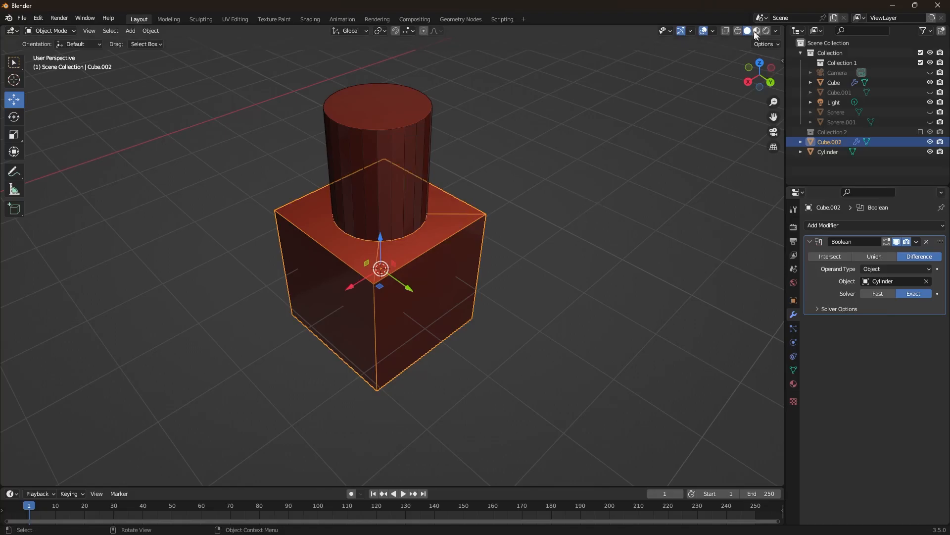
Step: Temporarily hide the cylinder to examine the wall of the hole cut into the cube
left_click(712, 32)
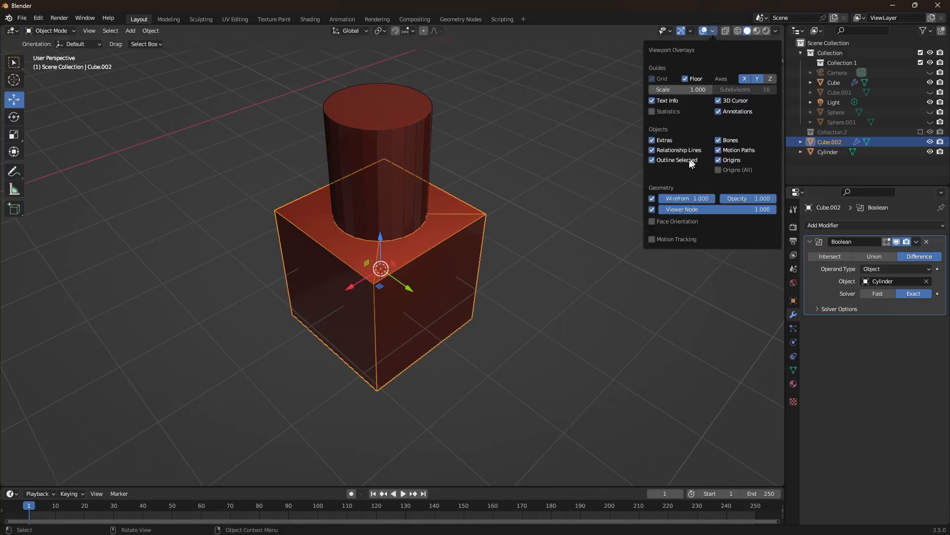
left_click(531, 198)
left_click(358, 156)
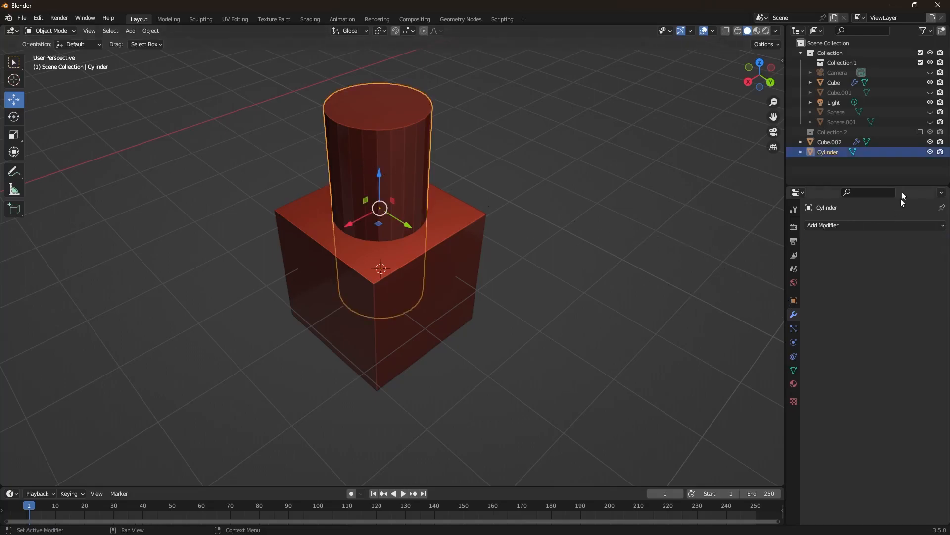
left_click(930, 152)
mouse_move(389, 223)
middle_mouse_down()
mouse_move(393, 276)
mouse_move(418, 251)
mouse_move(396, 240)
middle_mouse_up()
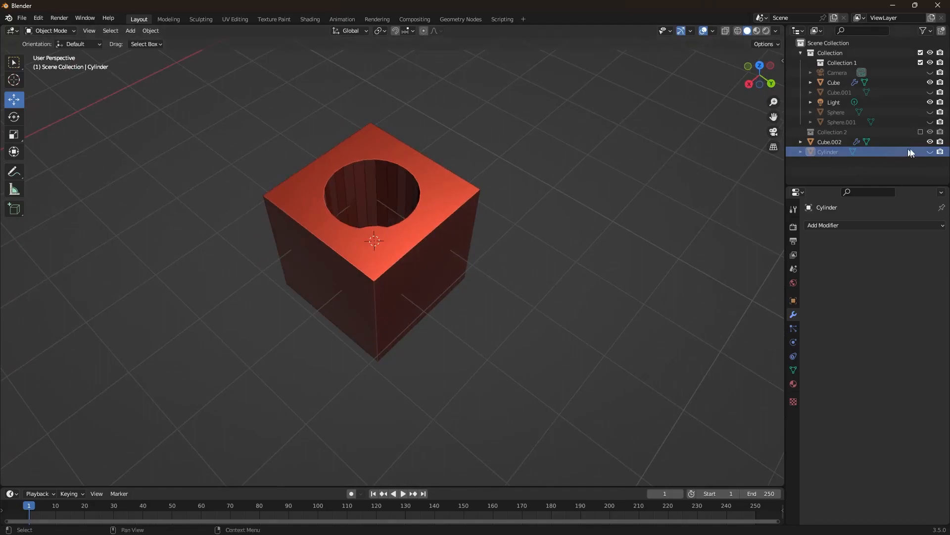
left_click(930, 152)
Step: Shade the cylinder smooth and enable Auto Smooth at 30° in its normals settings
left_click(369, 124)
right_click(363, 150)
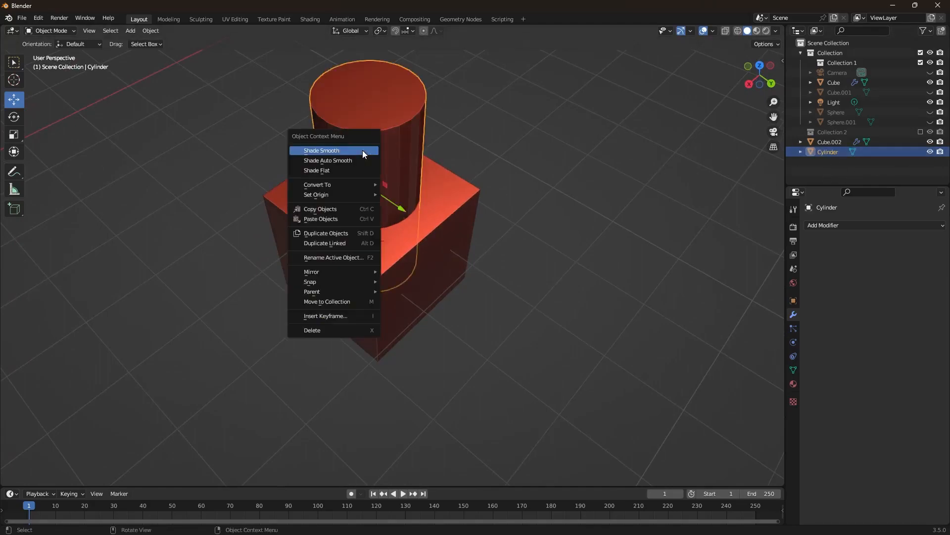
left_click(326, 152)
middle_click_drag(439, 153, 327, 145)
scroll(324, 147, "down", 2)
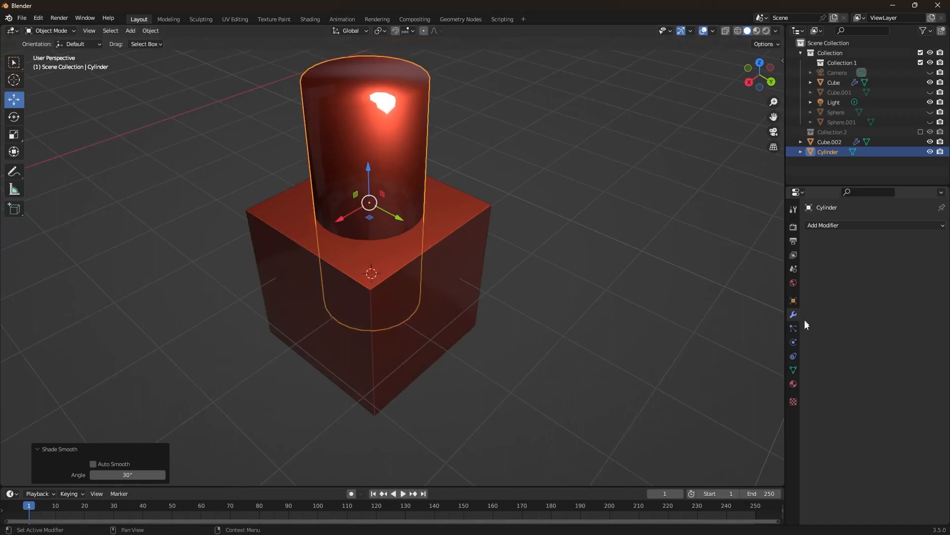
left_click(793, 369)
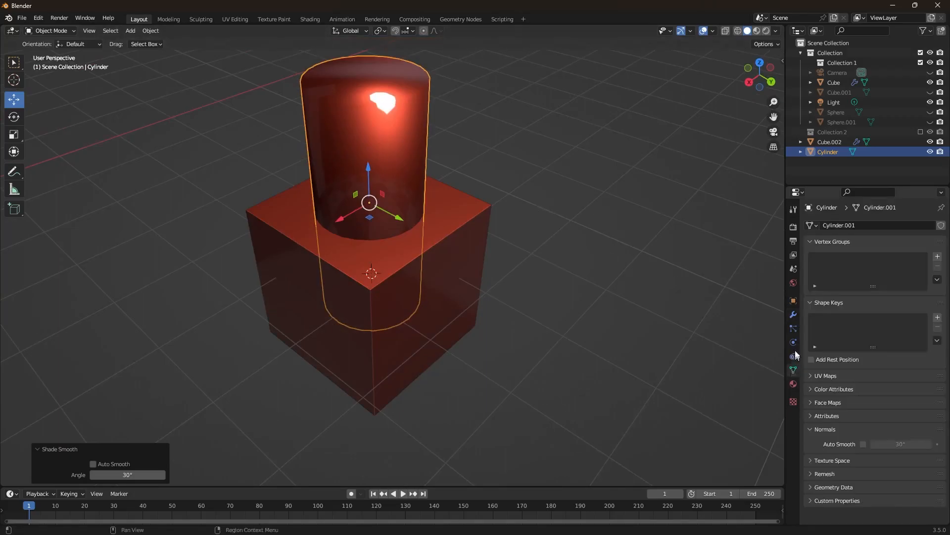
left_click(863, 443)
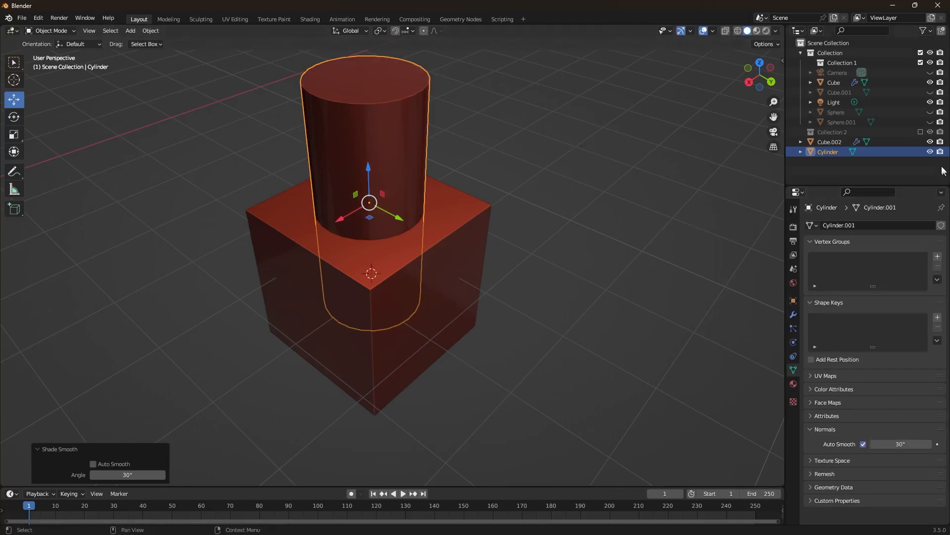
Step: Enable Auto Smooth at 30° on the cube, with the cylinder temporarily hidden to inspect the hole
left_click(928, 152)
mouse_move(492, 197)
middle_mouse_down()
mouse_move(475, 233)
mouse_move(484, 244)
mouse_move(490, 213)
middle_mouse_up()
left_click(377, 238)
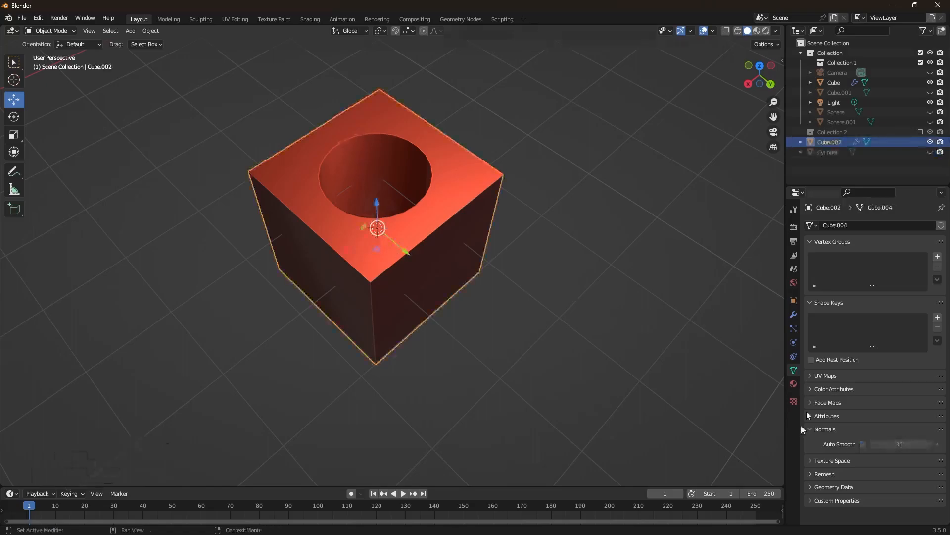
left_click(864, 444)
mouse_move(466, 200)
middle_mouse_down()
mouse_move(445, 236)
mouse_move(455, 162)
mouse_move(470, 198)
mouse_move(462, 206)
mouse_move(431, 173)
mouse_move(427, 218)
mouse_move(453, 213)
mouse_move(452, 303)
mouse_move(451, 283)
middle_mouse_up()
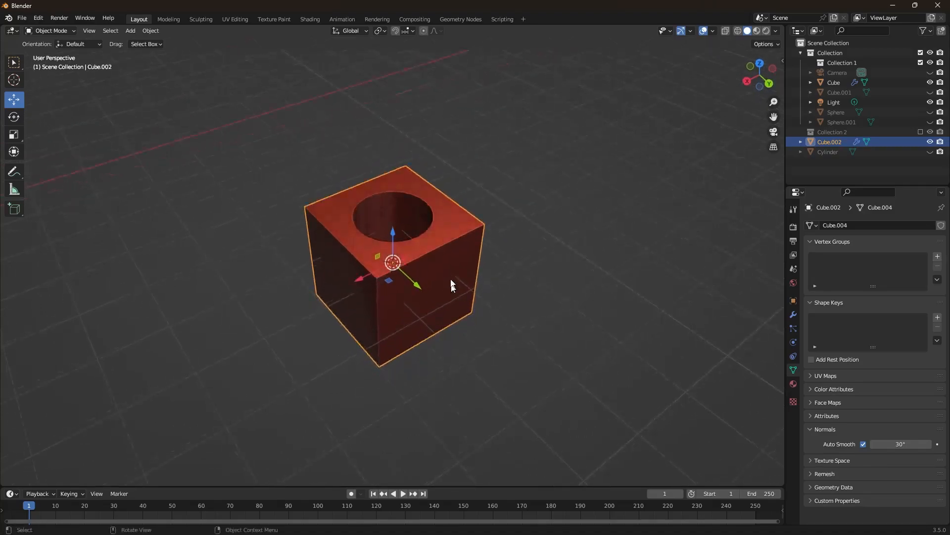
left_click(930, 152)
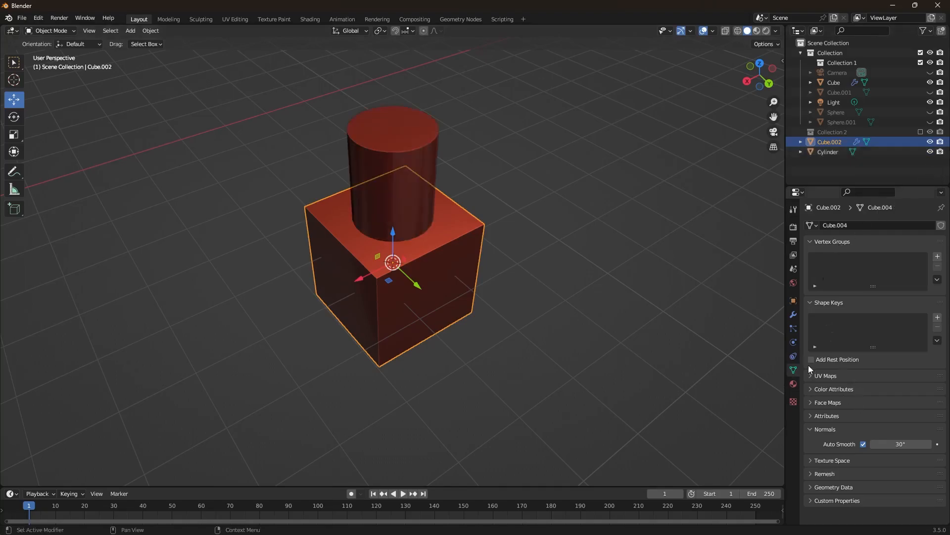
left_click(794, 301)
scroll(897, 457, "down", 3)
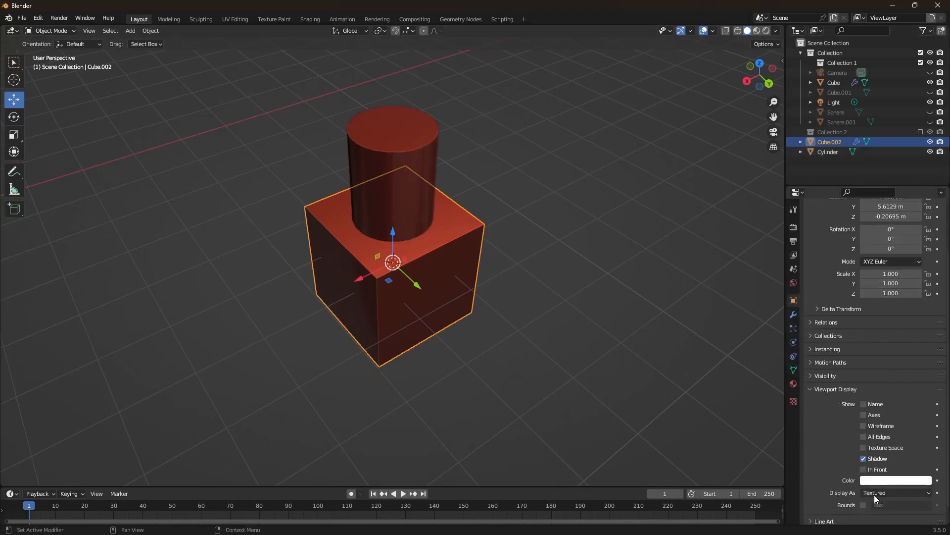
left_click(888, 492)
left_click(881, 471)
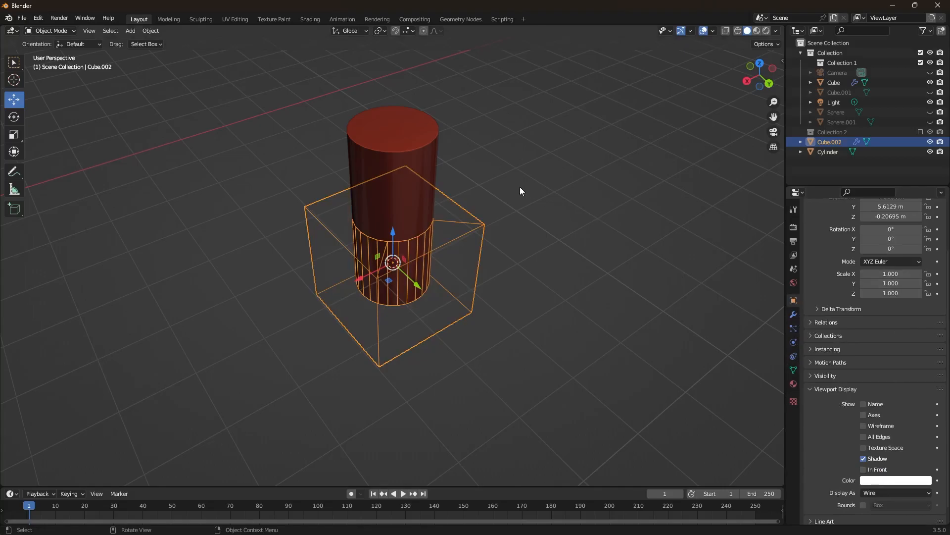
key("ctrl+z")
Step: Set the cylinder's viewport display to Wire so the hole in the cube can be seen through it
left_click(411, 189)
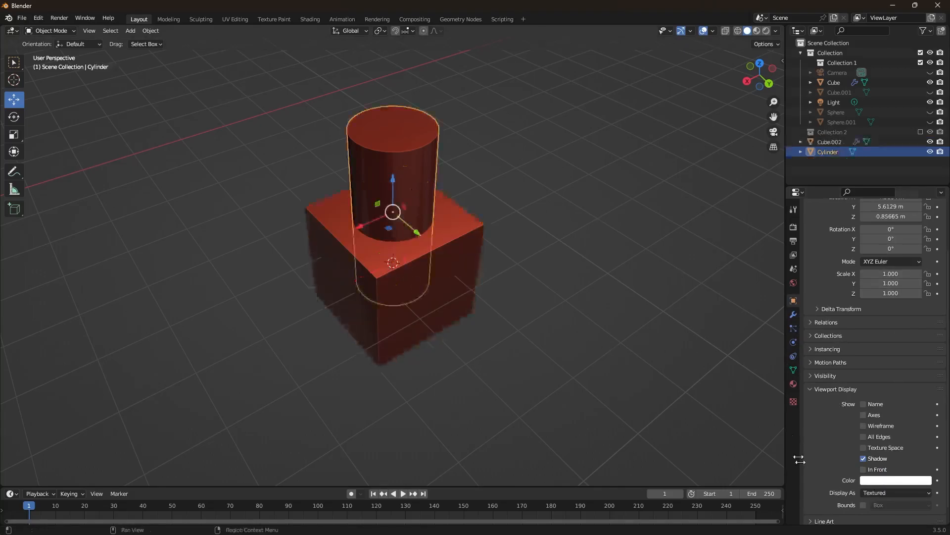
left_click(881, 493)
left_click(881, 470)
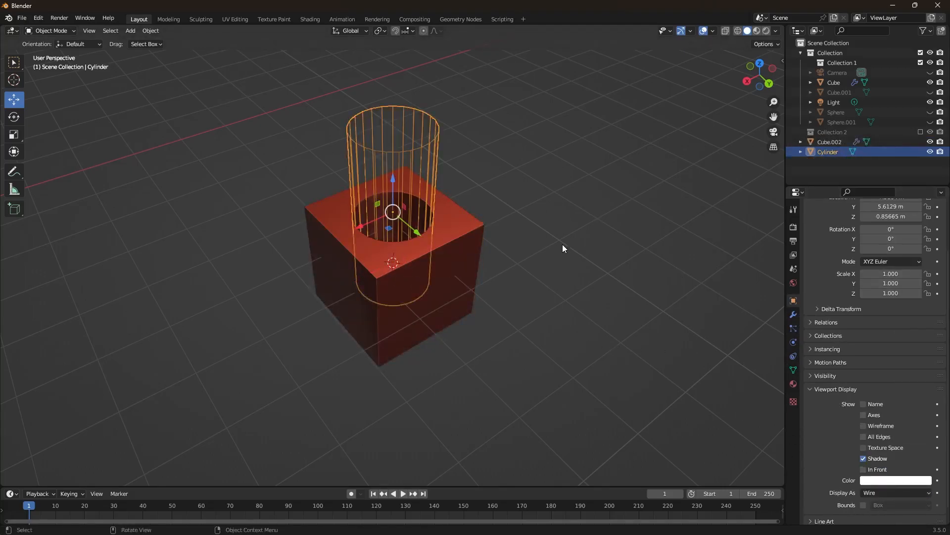
left_click(562, 245)
scroll(386, 194, "up", 1)
middle_click_drag(408, 208, 439, 203)
Step: Add a Bevel modifier to the wireframe cylinder with an amount of 0.21 m, 3 segments and a 27° angle limit
left_click(424, 140)
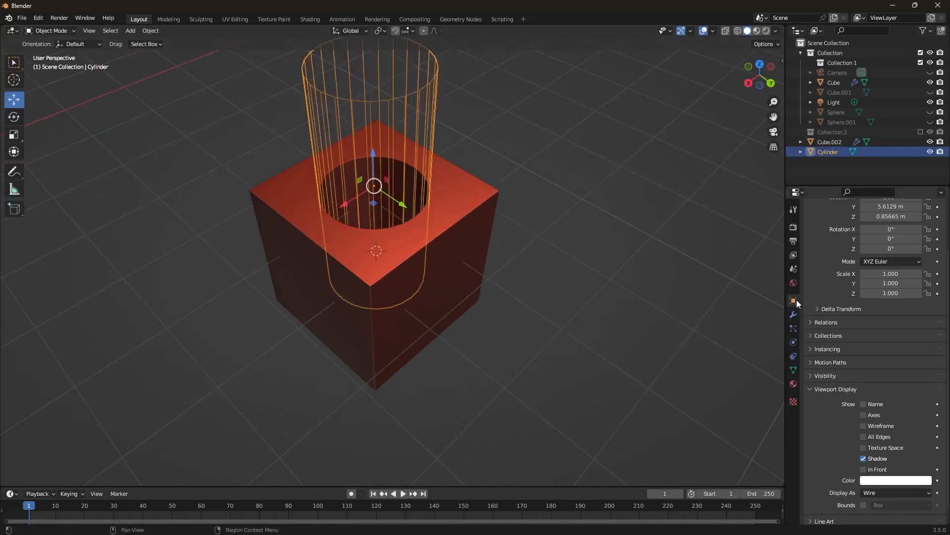
left_click(795, 315)
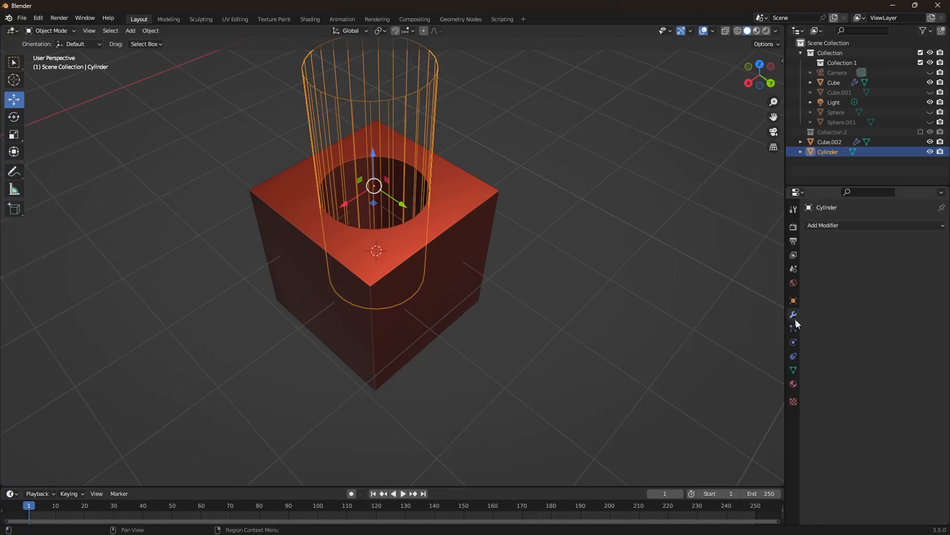
left_click(835, 225)
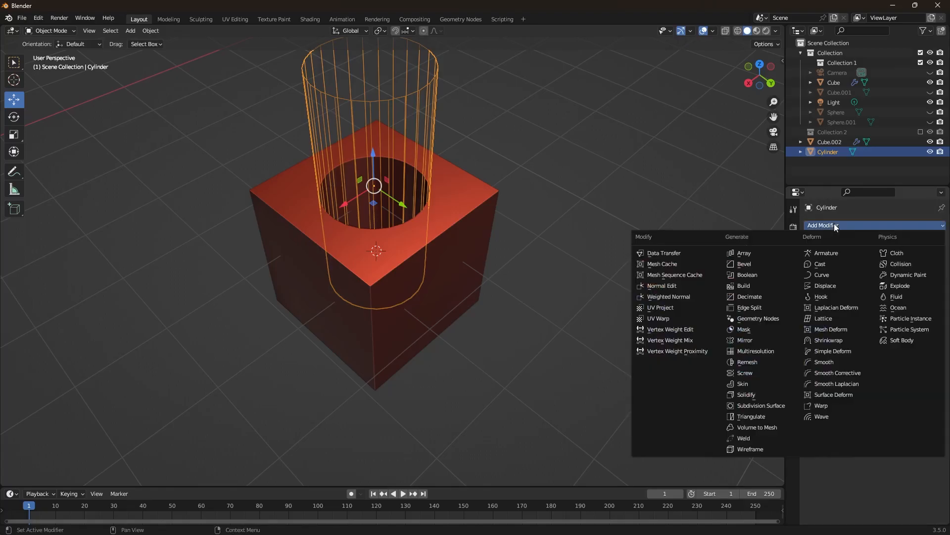
left_click(737, 264)
scroll(420, 165, "up", 1)
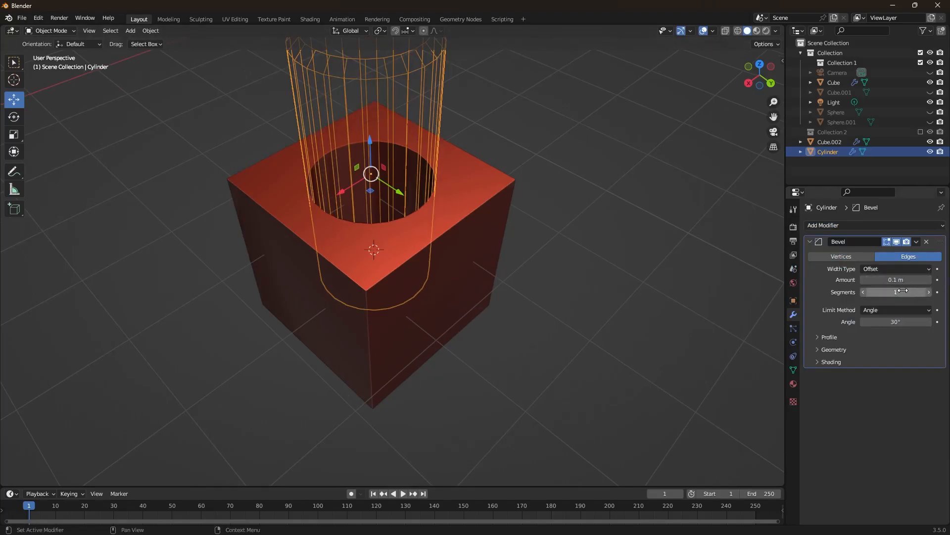
mouse_move(897, 291)
left_mouse_down()
mouse_move(915, 291)
mouse_move(866, 280)
mouse_move(901, 279)
left_mouse_up()
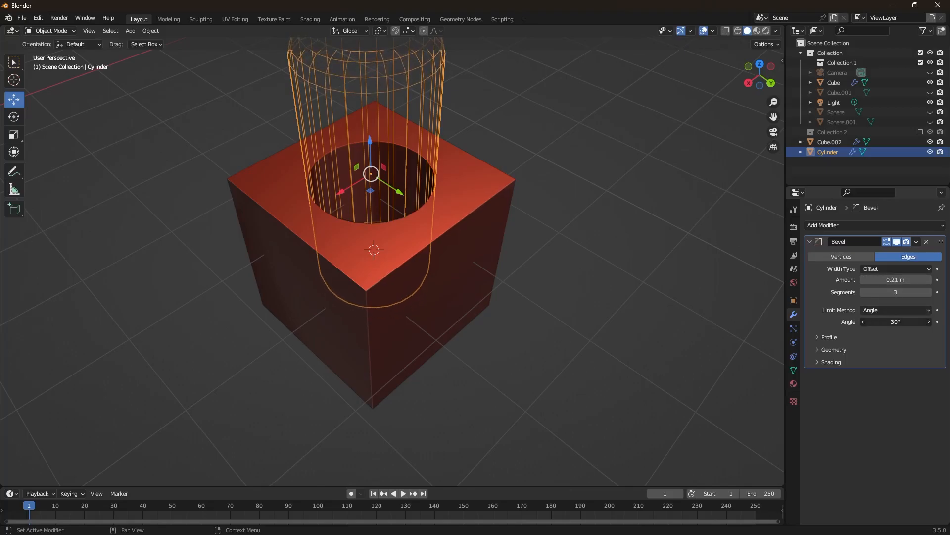
Step: Add a Bevel modifier after the cube's Boolean, with an amount of 0.06 m and 12 segments
left_click(475, 208)
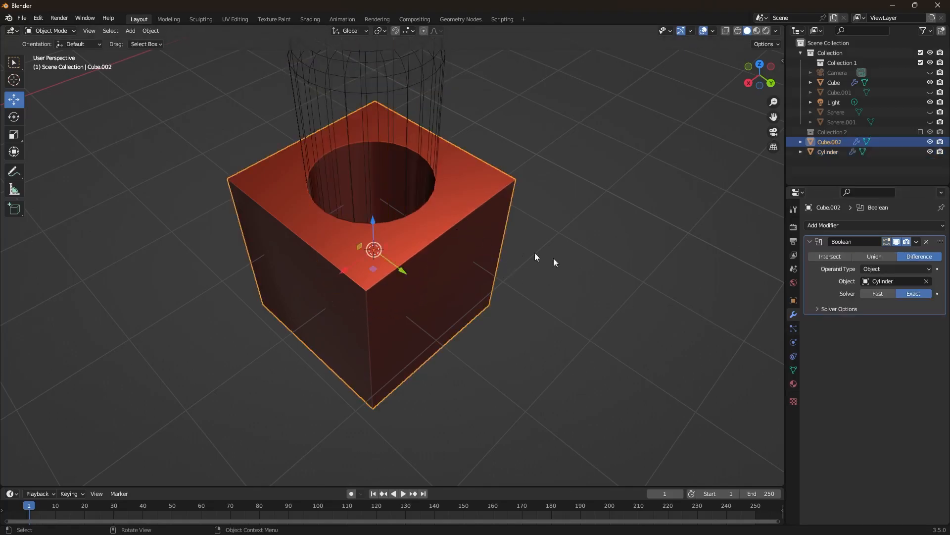
left_click(818, 225)
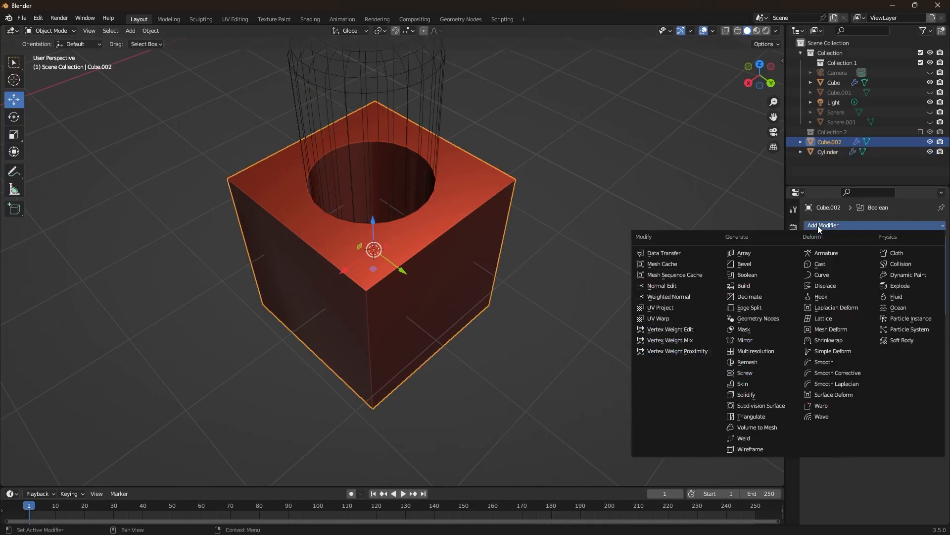
left_click(820, 226)
left_click(737, 264)
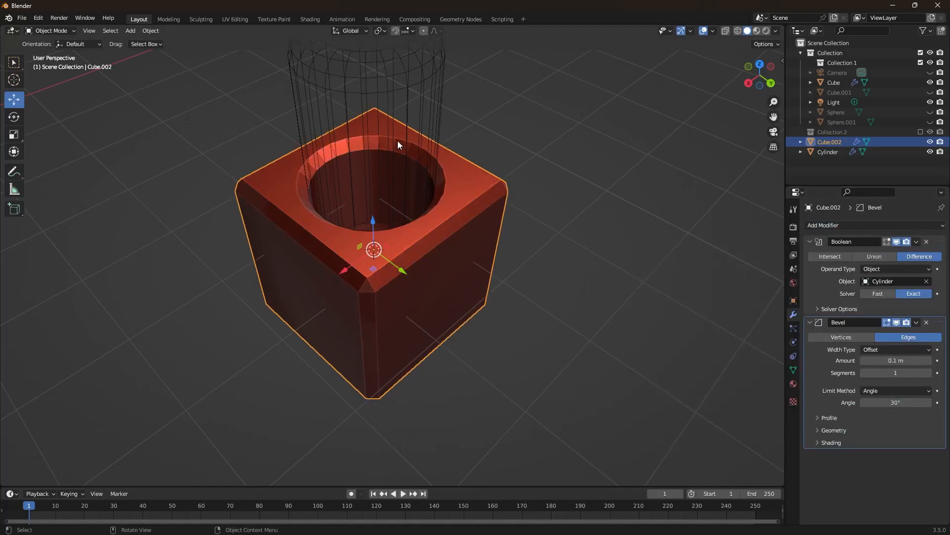
scroll(418, 154, "up", 1)
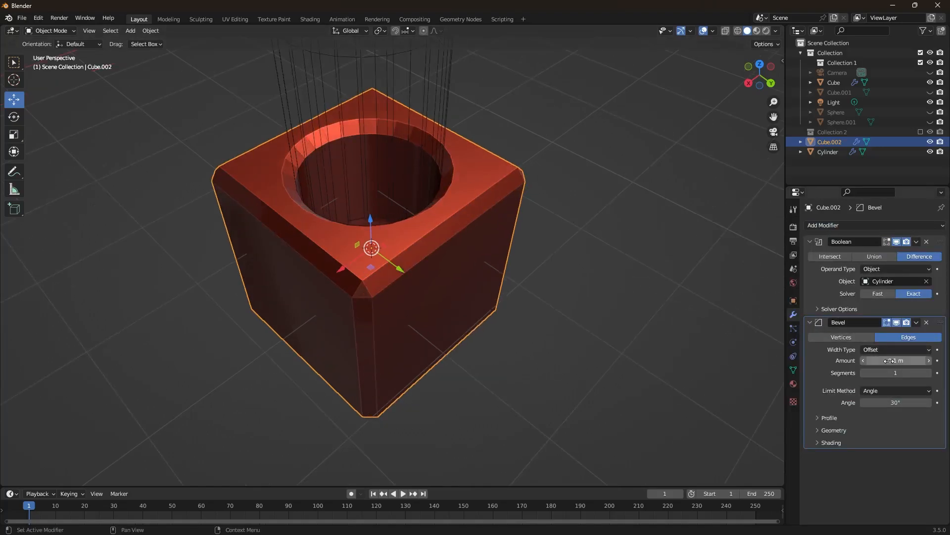
left_click_drag(890, 360, 933, 374)
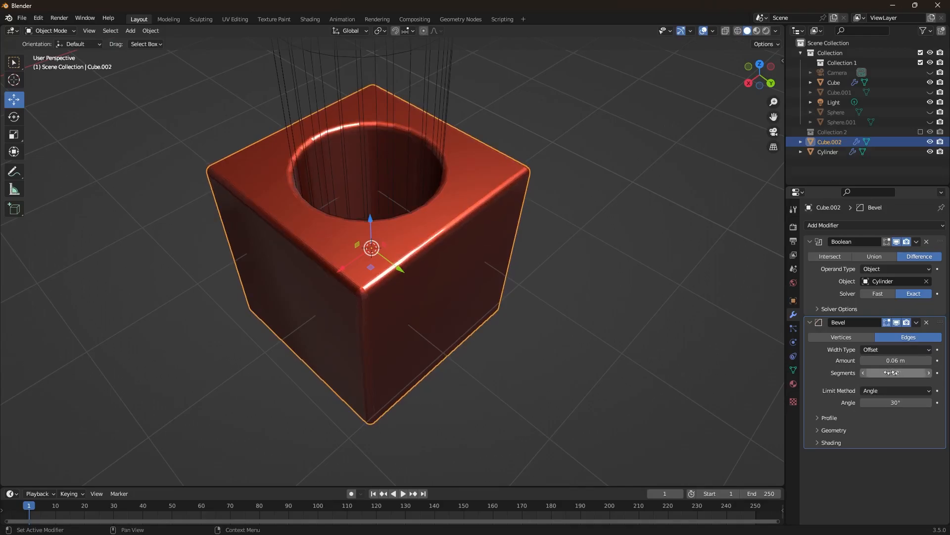
Step: Shade the bevelled cube smooth with Auto Smooth enabled at 30°
right_click(475, 277)
left_click(458, 280)
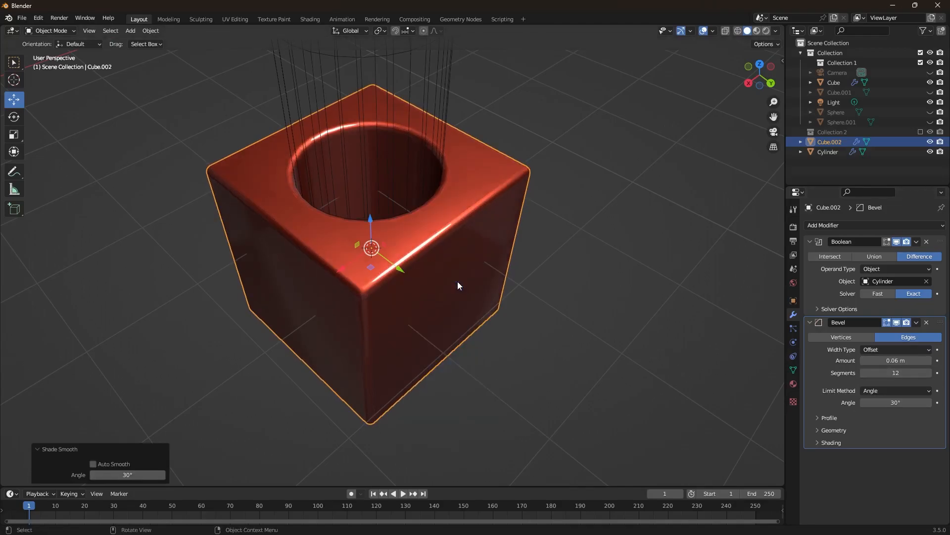
left_click(793, 370)
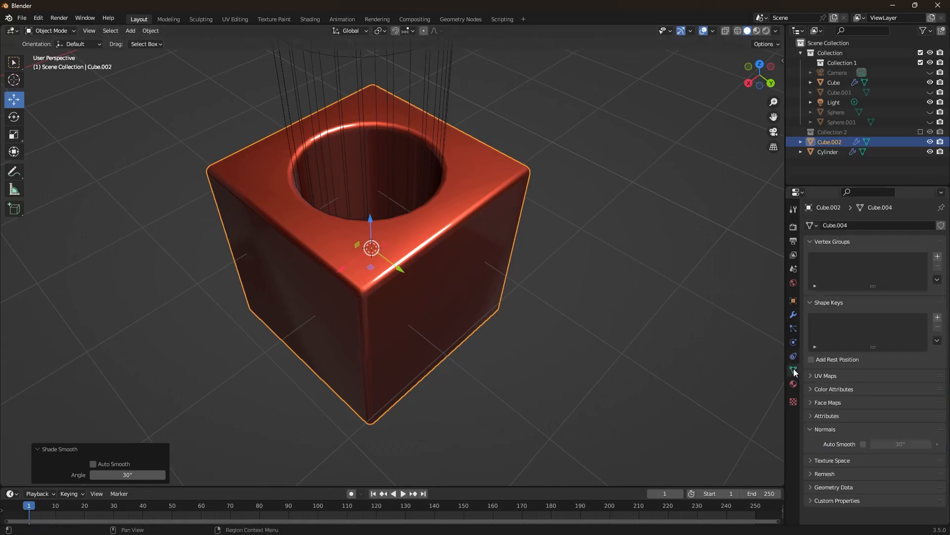
left_click(863, 443)
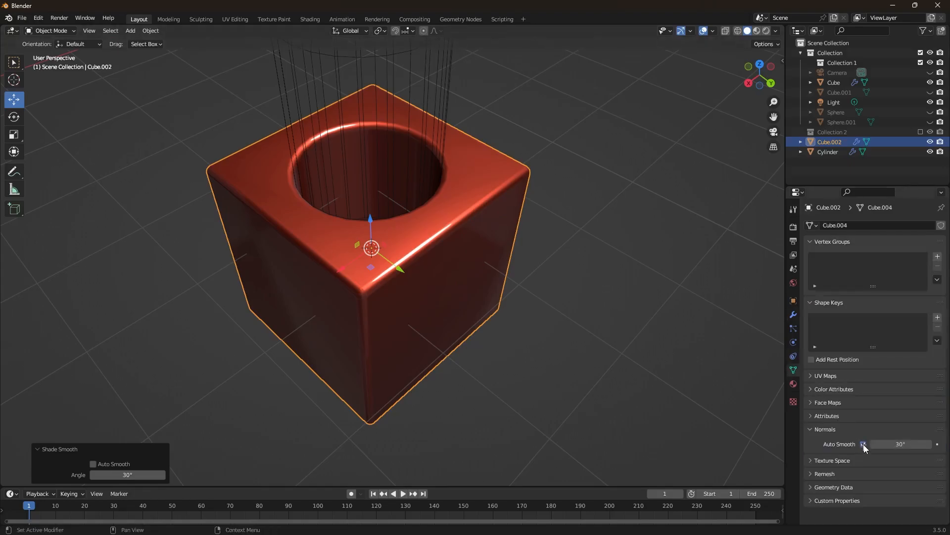
right_click(435, 281)
left_click(433, 287)
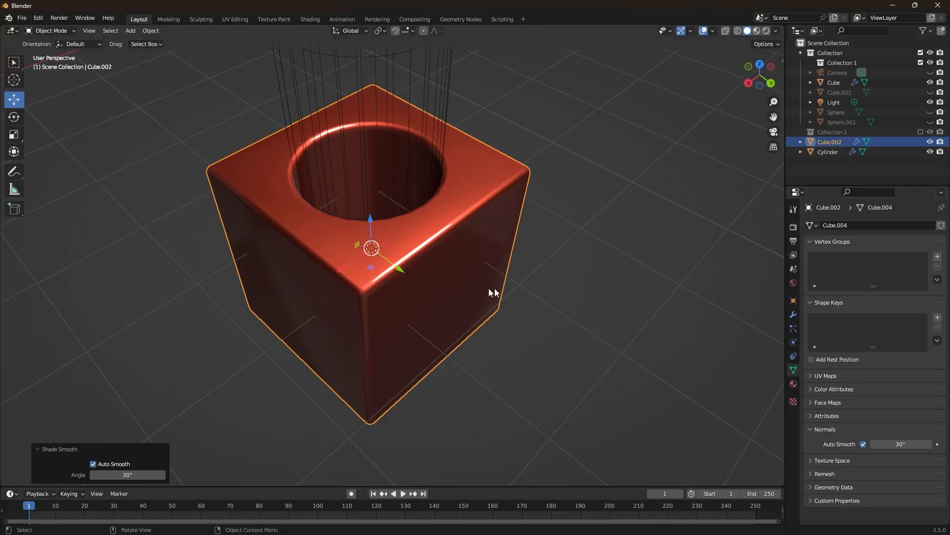
Step: Increase the number of segments in the cube's Bevel modifier
left_click(794, 301)
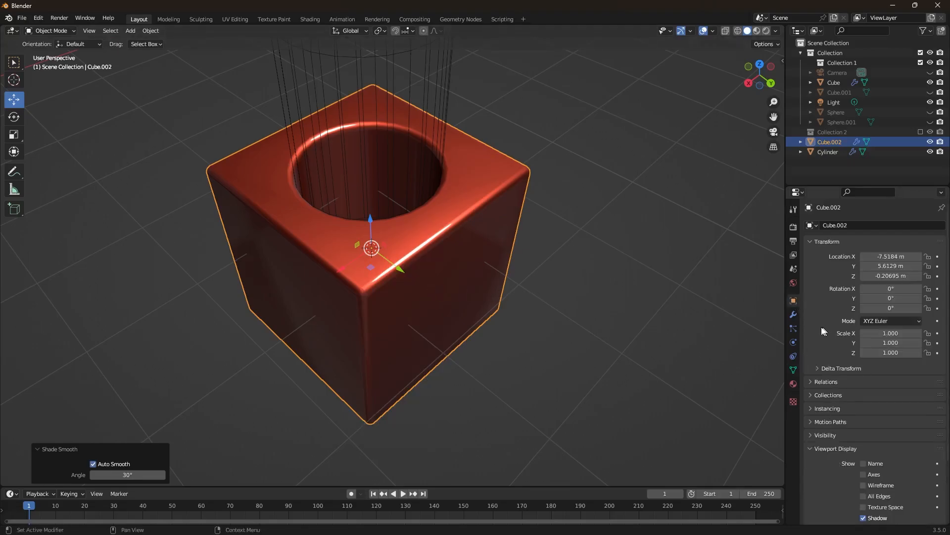
left_click(793, 315)
left_click_drag(924, 373, 949, 373)
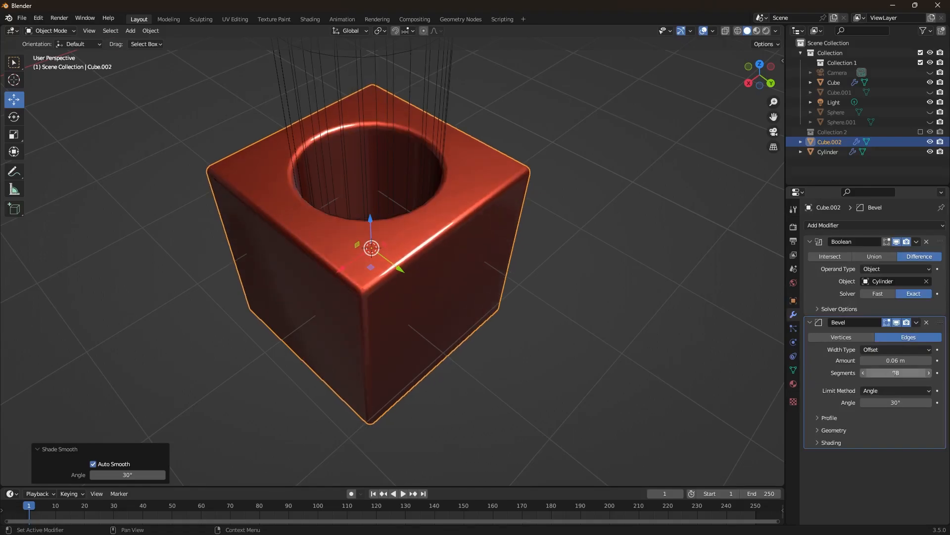
Step: Shade the wireframe cylinder smooth with Auto Smooth at 30° and display its mesh normals settings
left_click(442, 95)
mouse_move(423, 144)
middle_mouse_down()
mouse_move(458, 151)
mouse_move(420, 145)
mouse_move(423, 136)
middle_mouse_up()
right_click(425, 109)
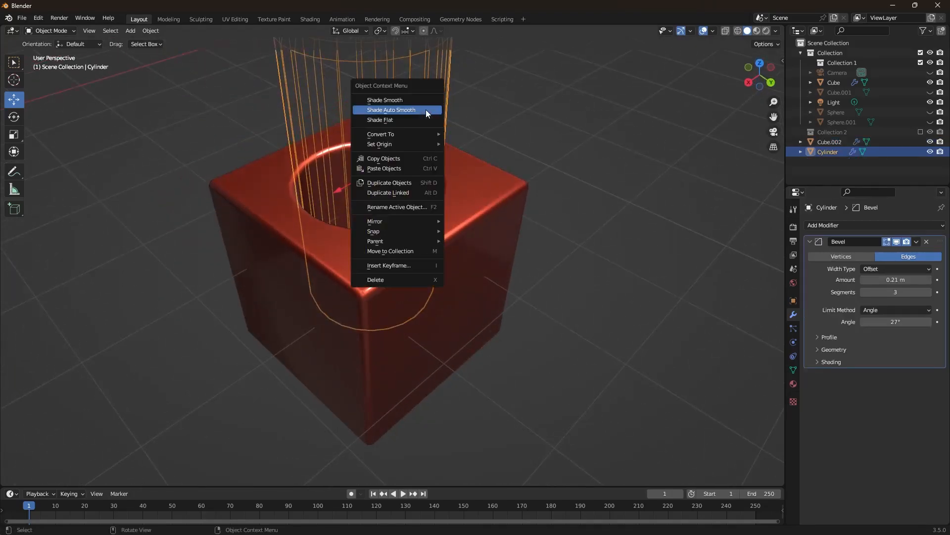
left_click(406, 109)
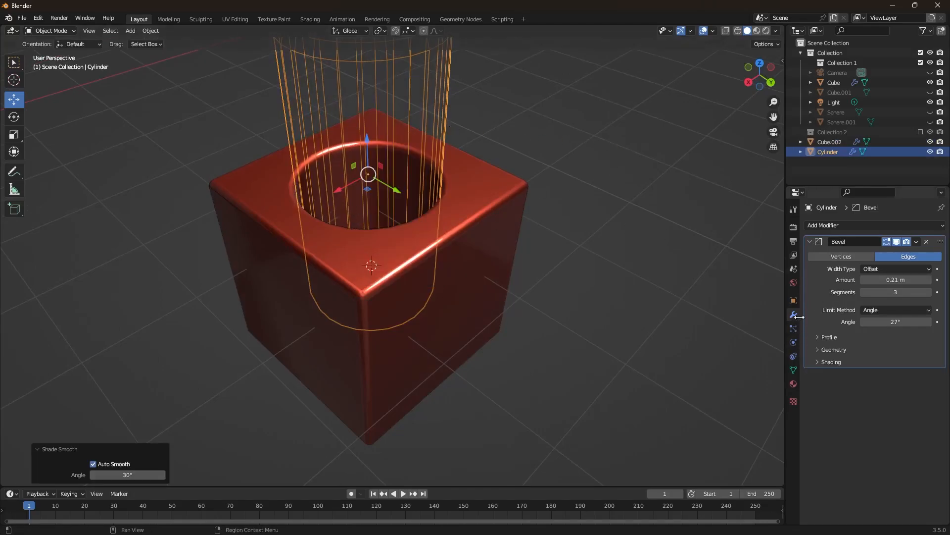
left_click(793, 301)
scroll(889, 474, "down", 2)
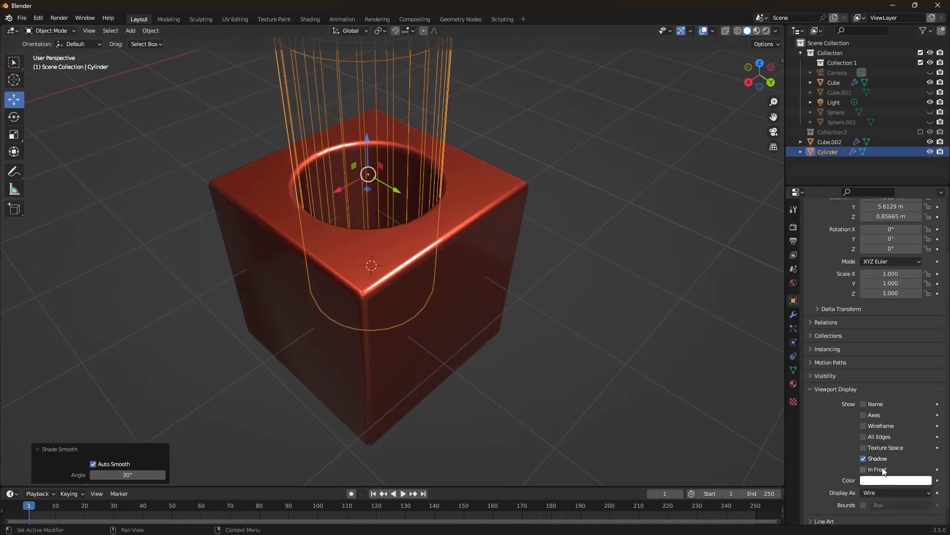
left_click(794, 370)
left_click(587, 302)
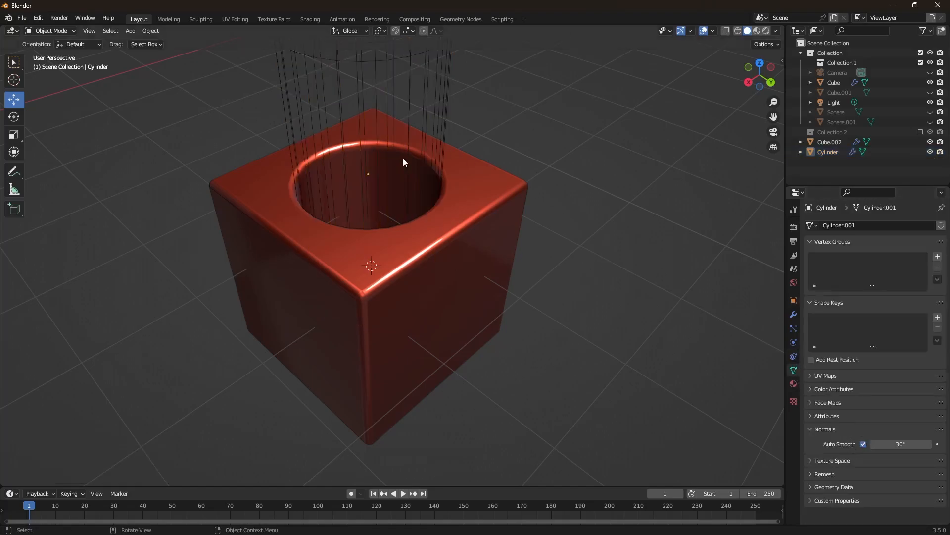
Step: Hide the cutting cylinder in the viewport so the bevelled cube is seen alone
middle_click_drag(404, 160, 394, 166)
left_click(931, 152)
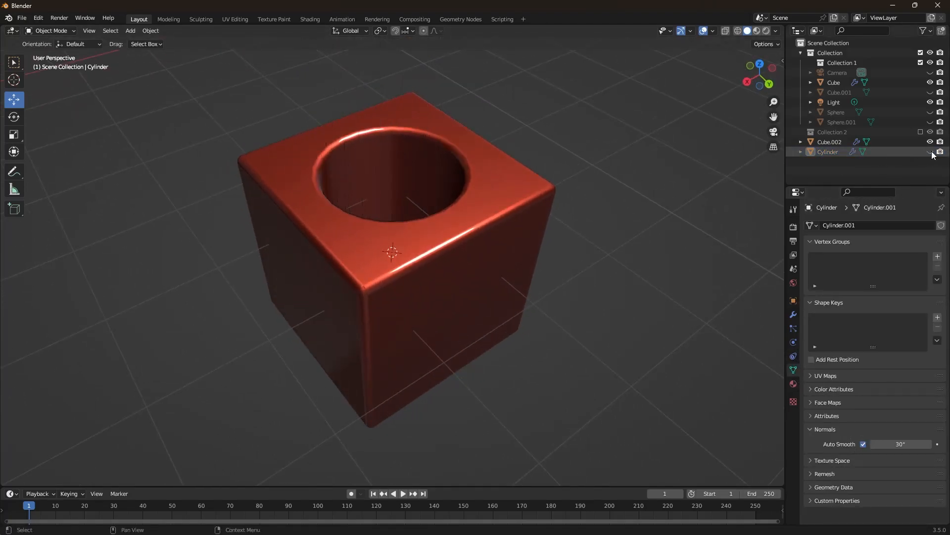
mouse_move(573, 239)
middle_mouse_down()
mouse_move(552, 206)
mouse_move(507, 221)
mouse_move(483, 257)
mouse_move(535, 272)
mouse_move(581, 231)
middle_mouse_up()
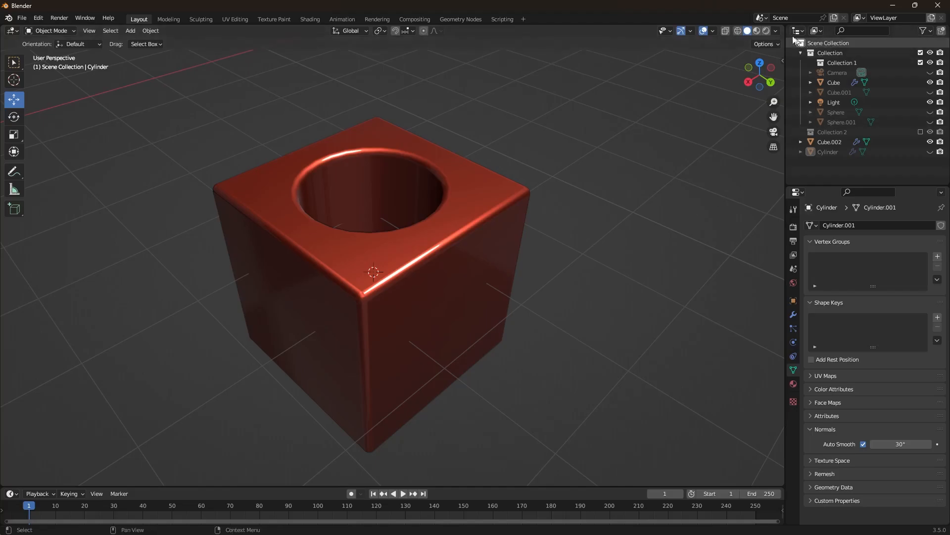
Step: Turn on the wireframe overlay and examine the bevel topology along the cube's outer edges
left_click(713, 31)
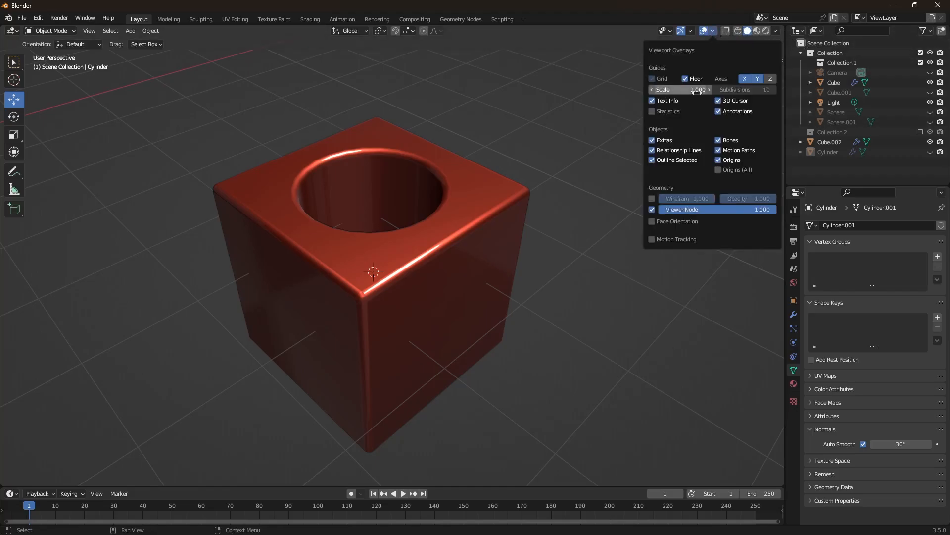
left_click(652, 199)
scroll(467, 173, "up", 6)
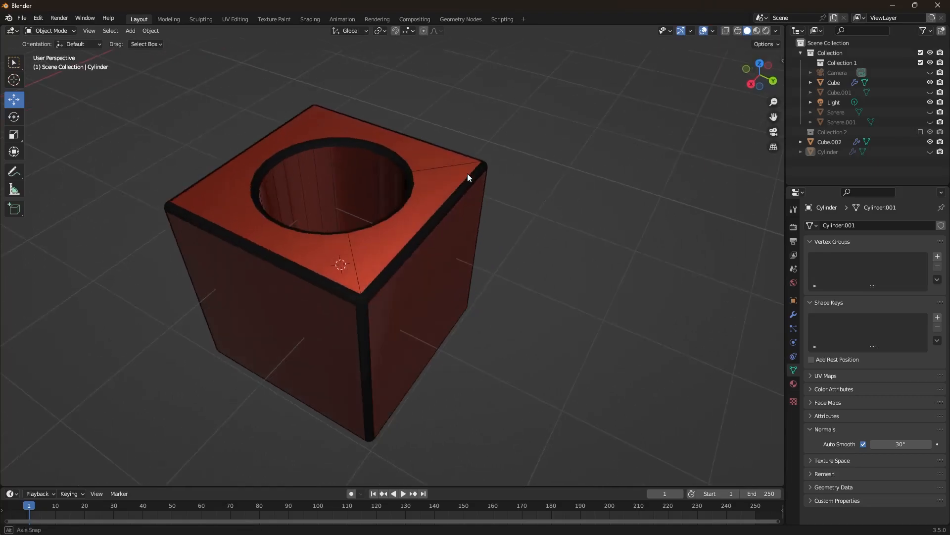
middle_click_drag(382, 168, 332, 292)
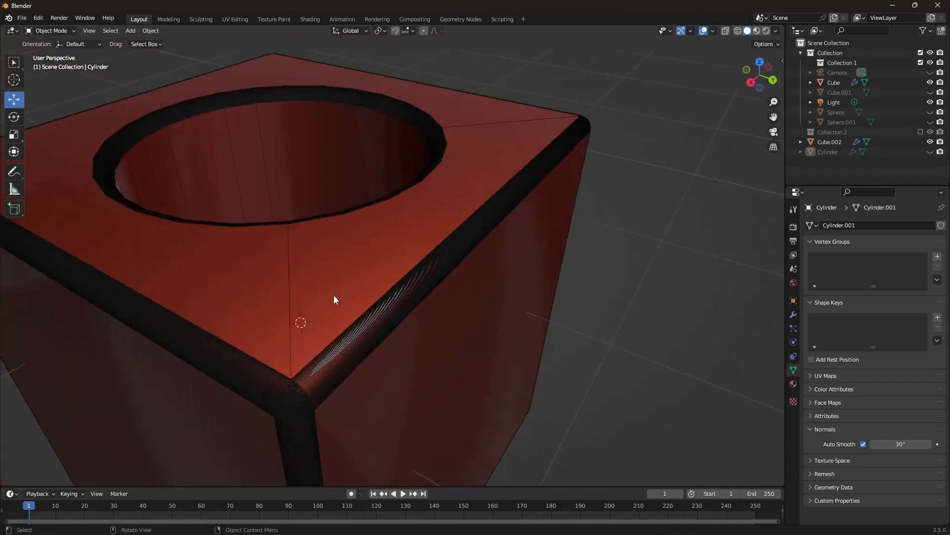
scroll(384, 326, "up", 5)
scroll(459, 342, "up", 1)
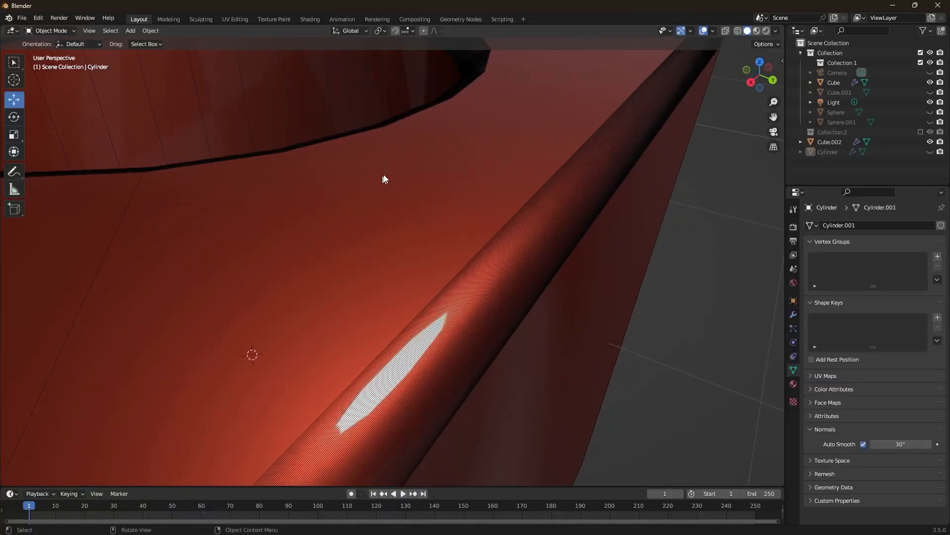
scroll(495, 265, "down", 10)
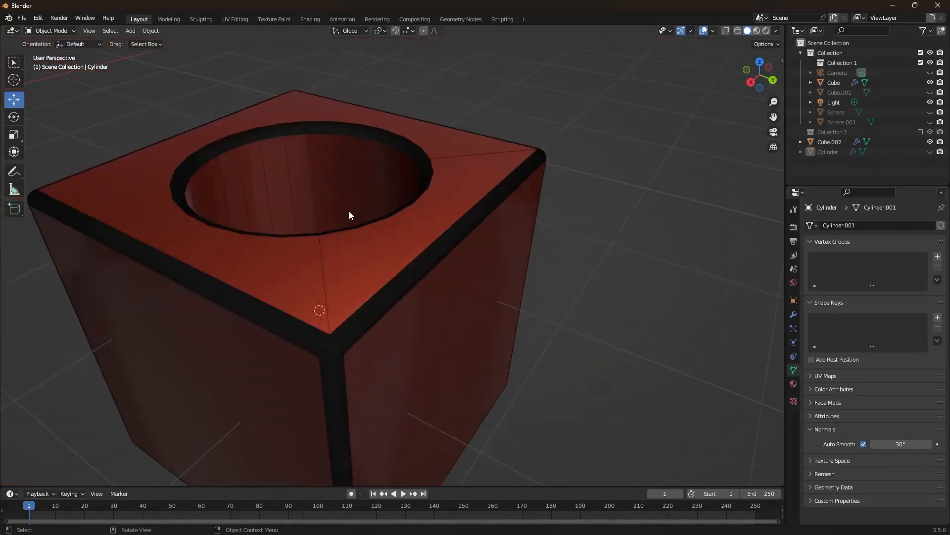
Step: Examine the bevel topology around the hole's rim and turn the wireframe overlay off
middle_click_drag(349, 212, 458, 225)
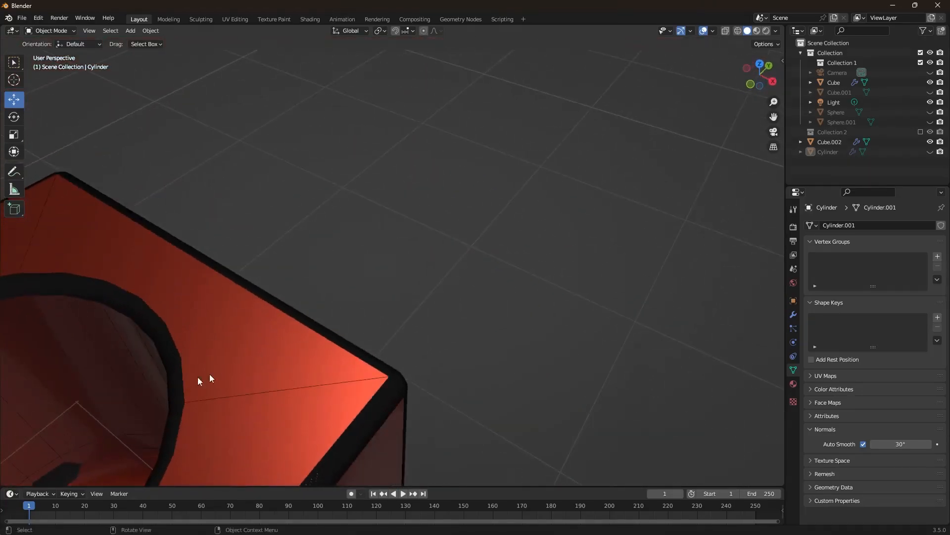
scroll(159, 366, "up", 3)
middle_click_drag(159, 367, 625, 238)
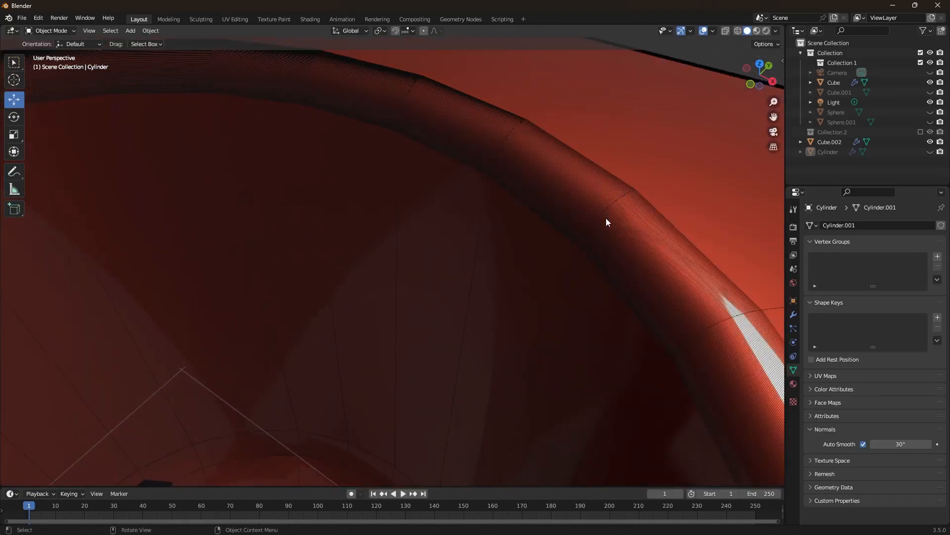
scroll(606, 221, "down", 6)
middle_click_drag(547, 285, 331, 296)
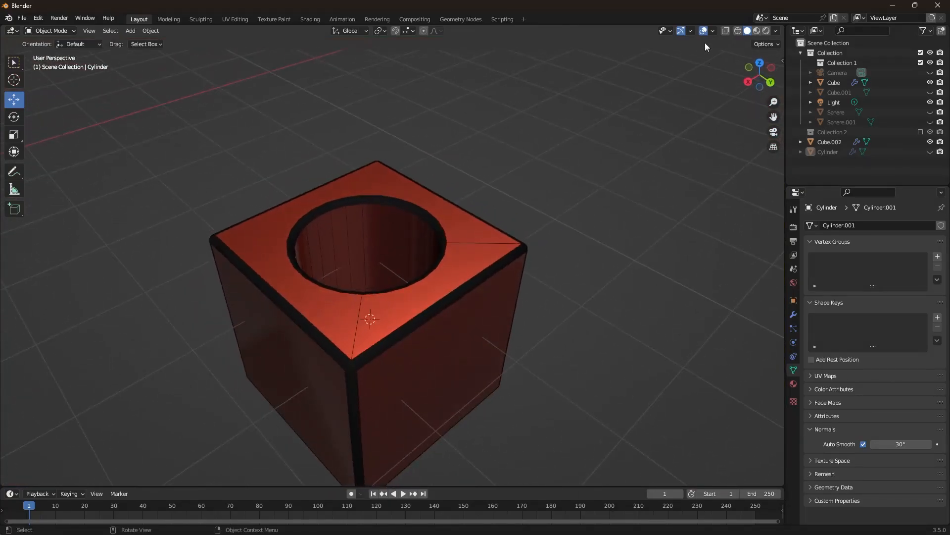
left_click(713, 31)
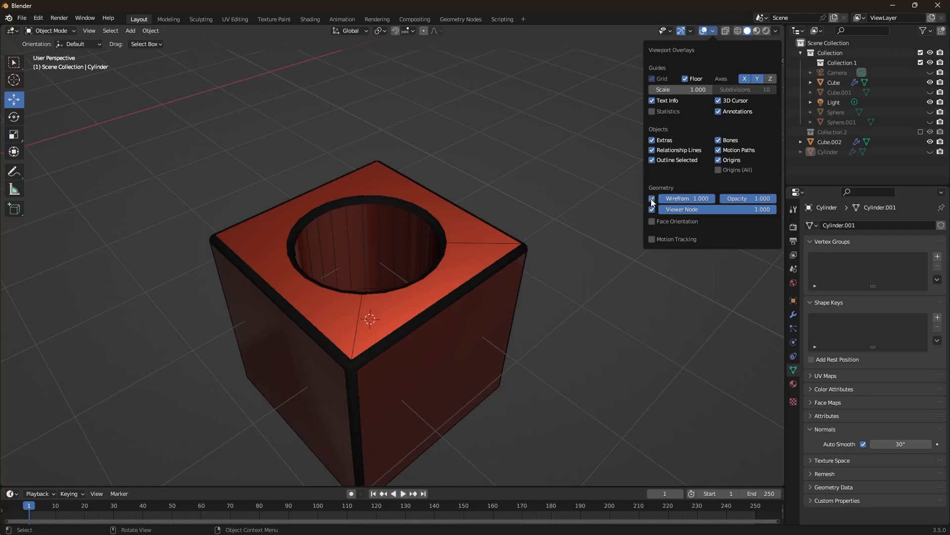
left_click(652, 199)
Step: Change the viewport's MatCap from glossy red to light grey and check the hole's shading
mouse_move(501, 144)
middle_mouse_down()
mouse_move(503, 238)
mouse_move(503, 157)
mouse_move(452, 194)
mouse_move(491, 213)
mouse_move(513, 153)
middle_mouse_up()
left_click(775, 32)
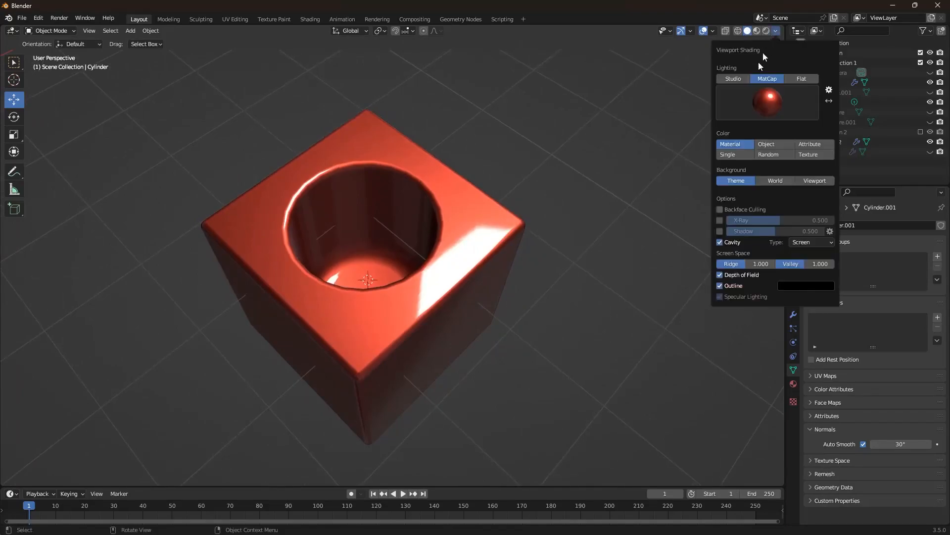
left_click(761, 101)
left_click(596, 136)
middle_click_drag(391, 252, 417, 255)
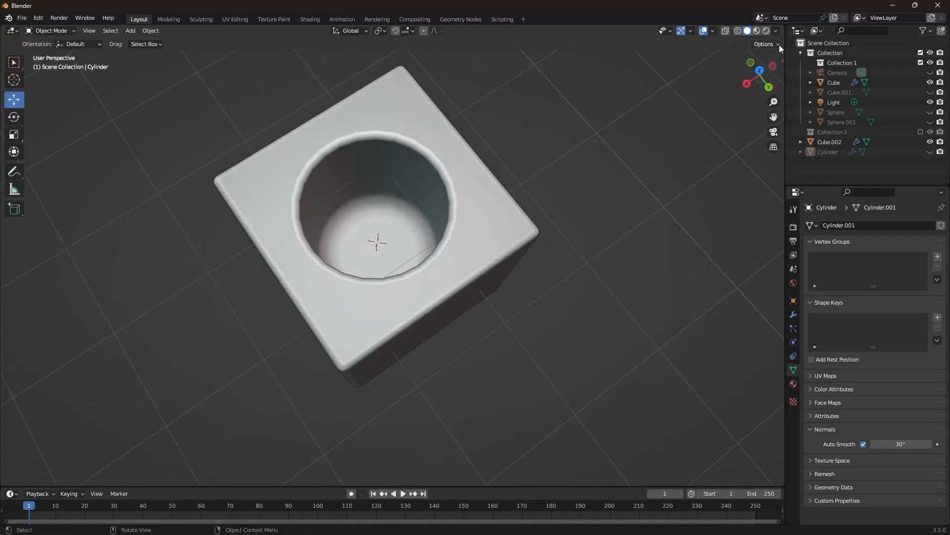
left_click(776, 31)
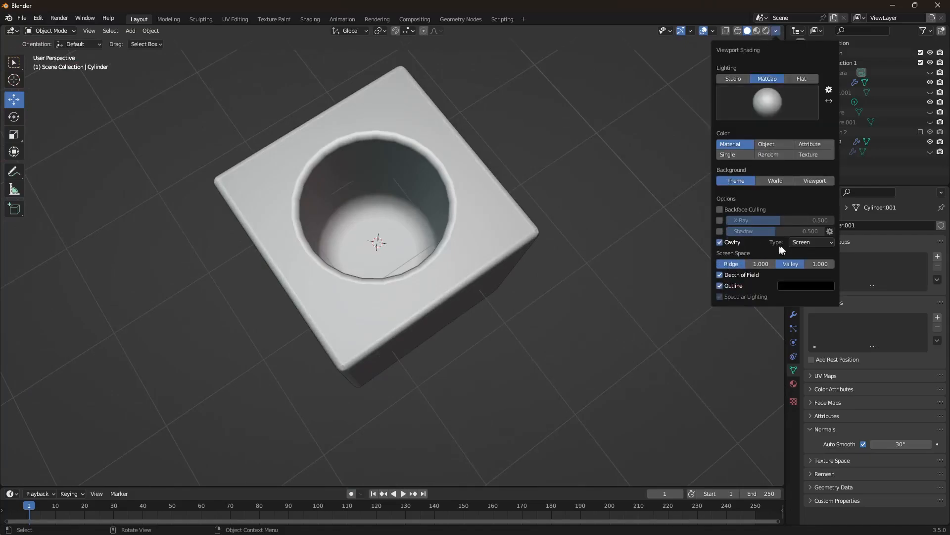
left_click(713, 31)
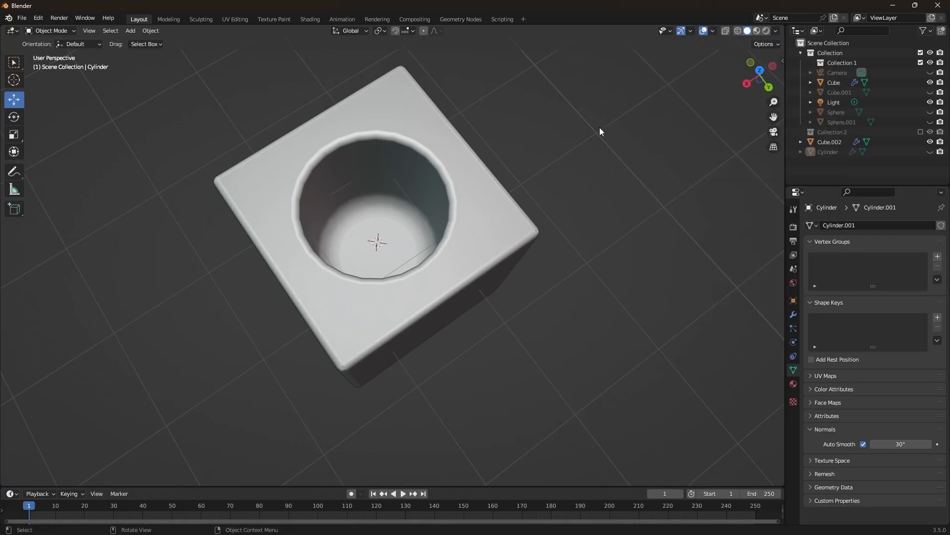
middle_click_drag(465, 277, 499, 282)
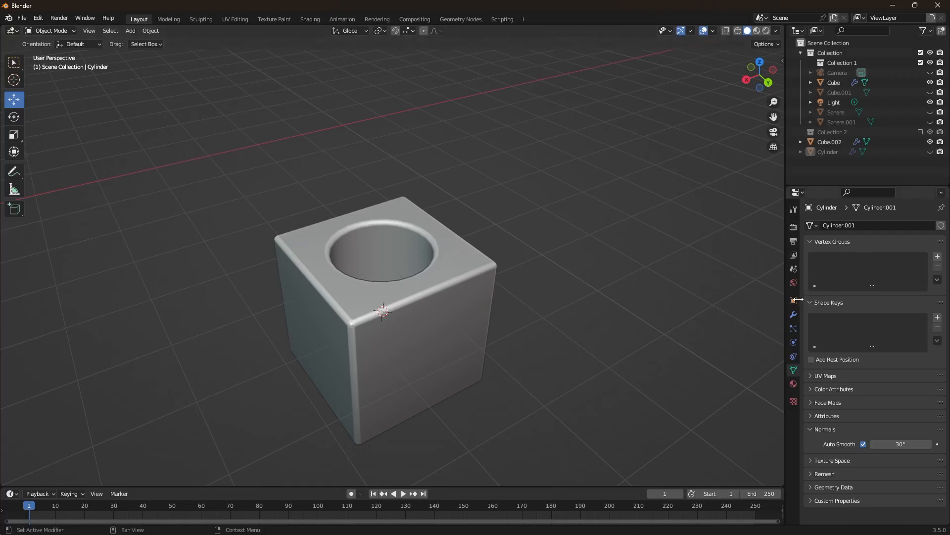
Step: Unhide the cylinder and add a Solidify modifier to it with a thickness of 0.16 m and an offset of 0.2517
left_click(793, 315)
left_click(931, 152)
left_click(409, 154)
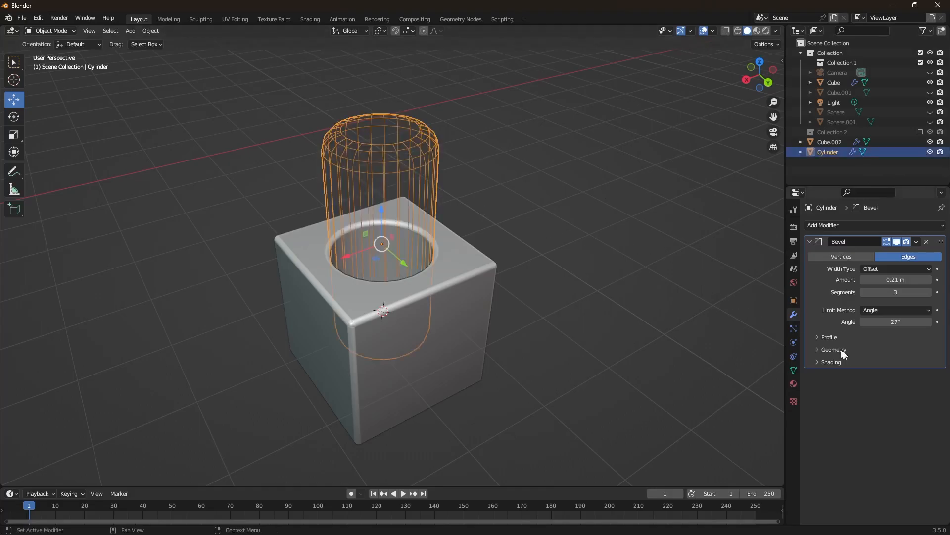
left_click(840, 226)
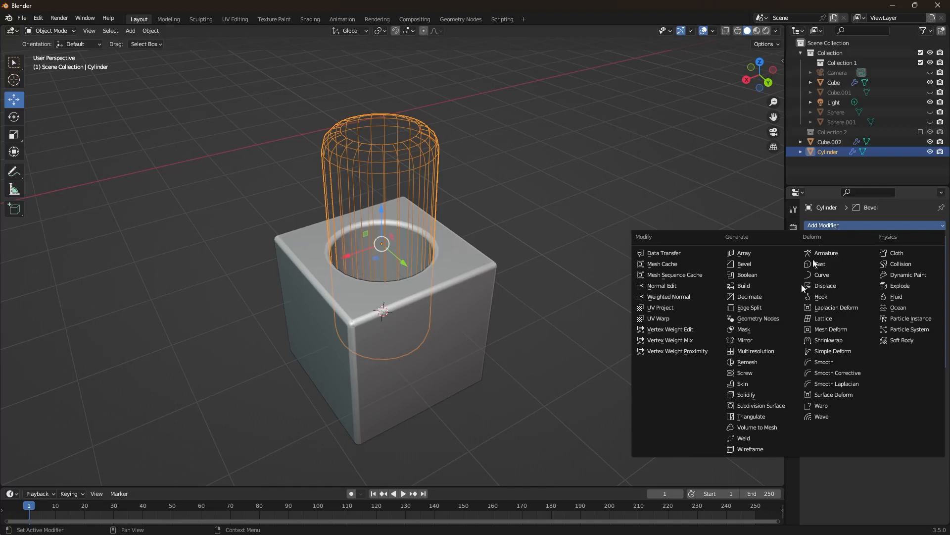
left_click(765, 397)
scroll(398, 215, "up", 2)
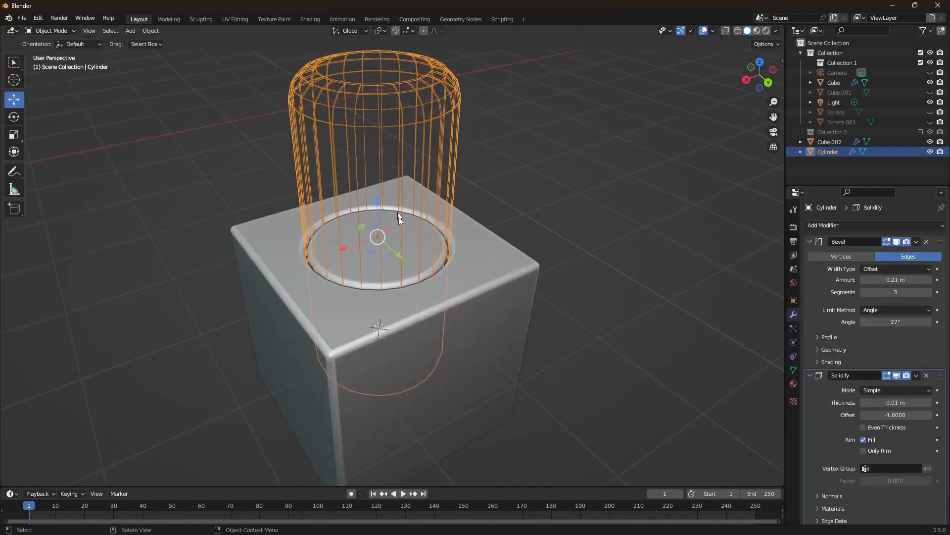
scroll(398, 215, "up", 2)
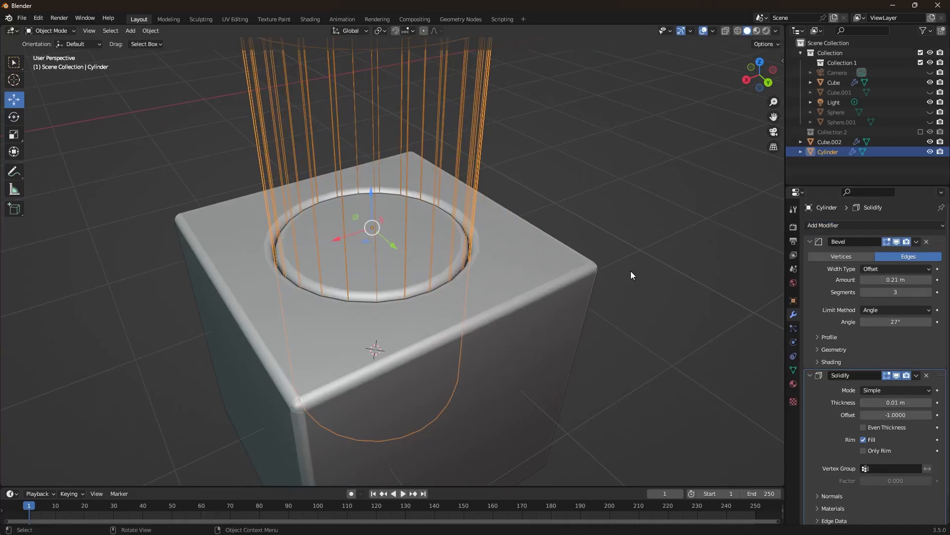
scroll(898, 362, "down", 2)
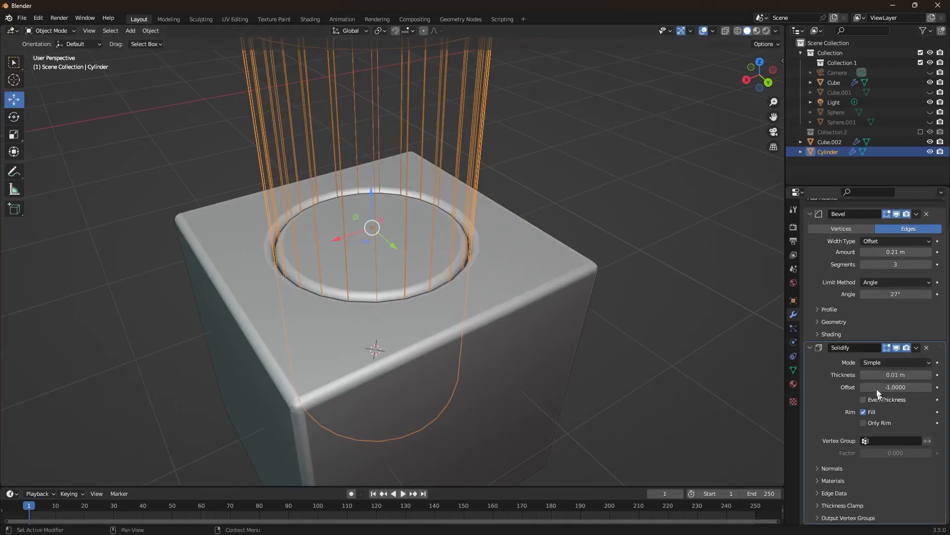
left_click_drag(880, 375, 945, 386)
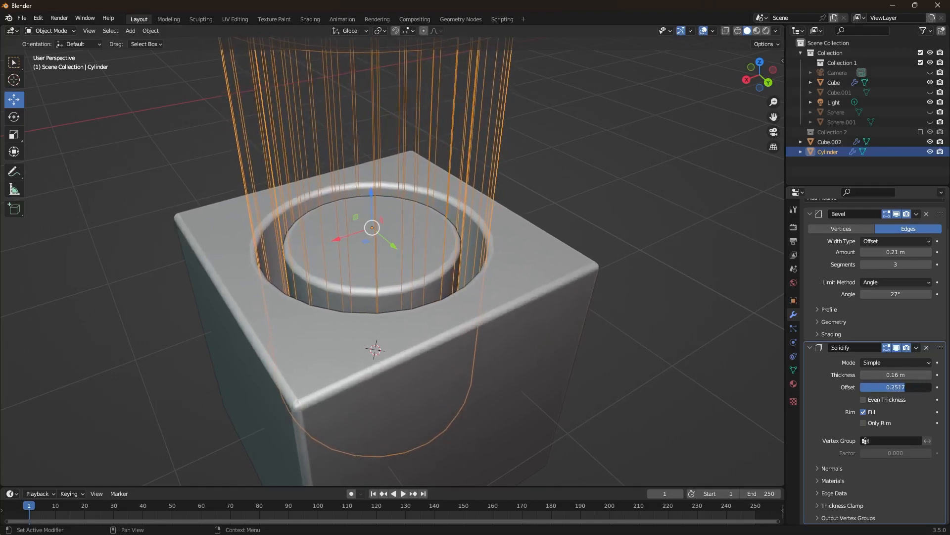
Step: Collapse the cylinder's Solidify and Bevel settings and hide the cylinder in the viewport
left_click(810, 346)
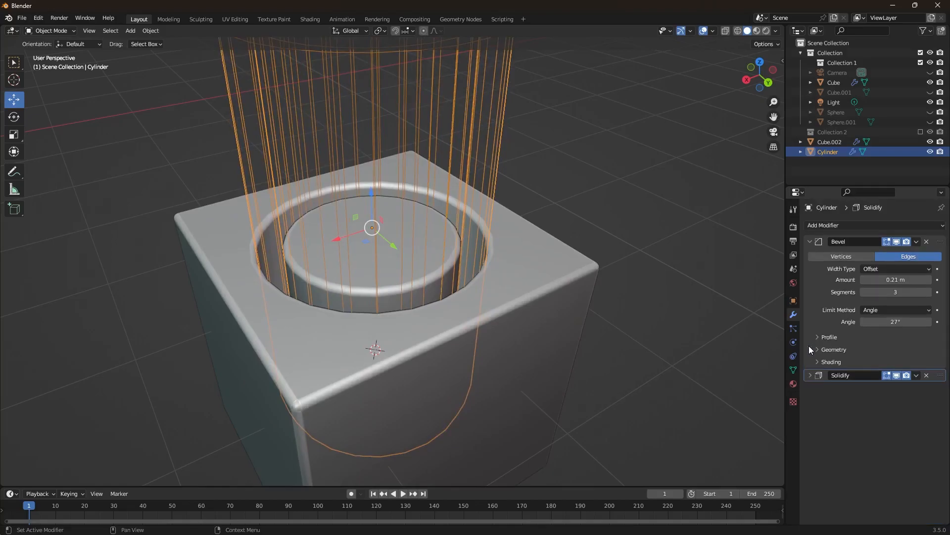
left_click(811, 246)
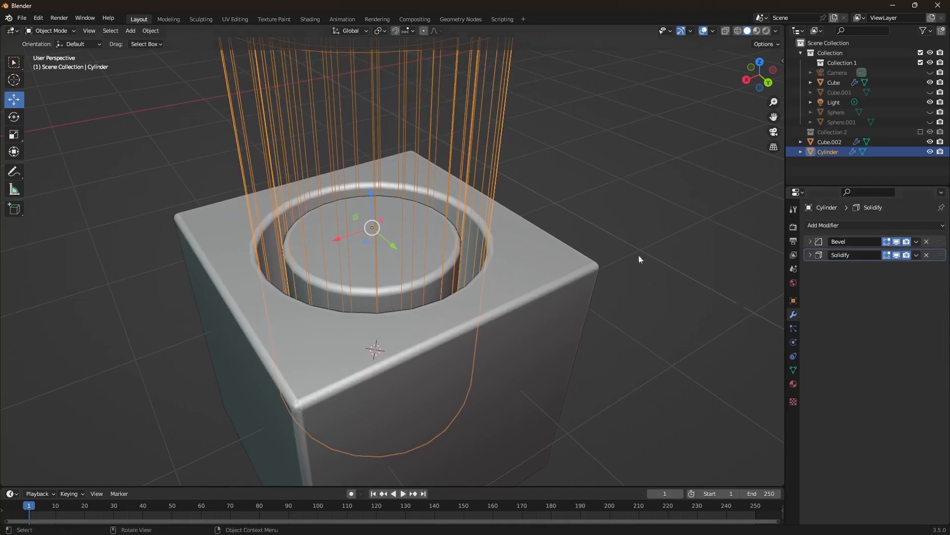
left_click(930, 152)
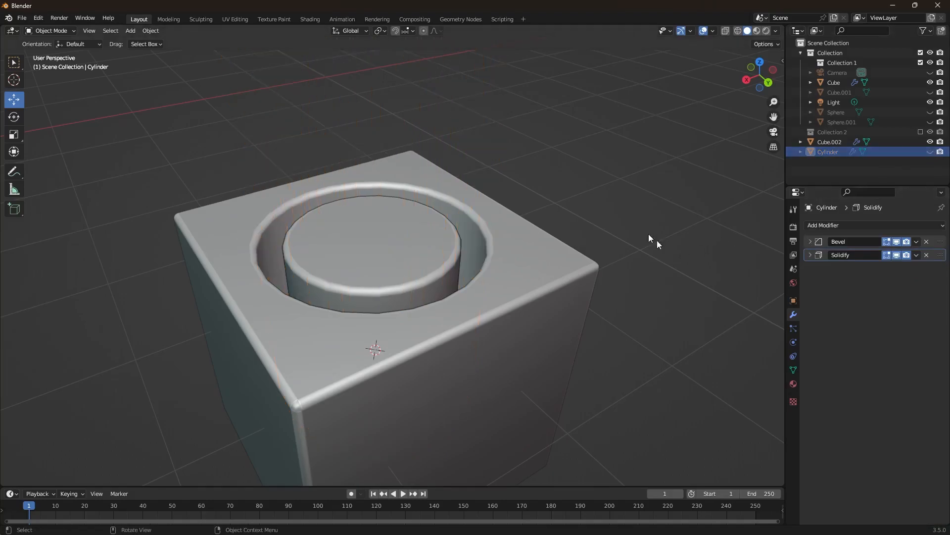
middle_click_drag(499, 243, 519, 280)
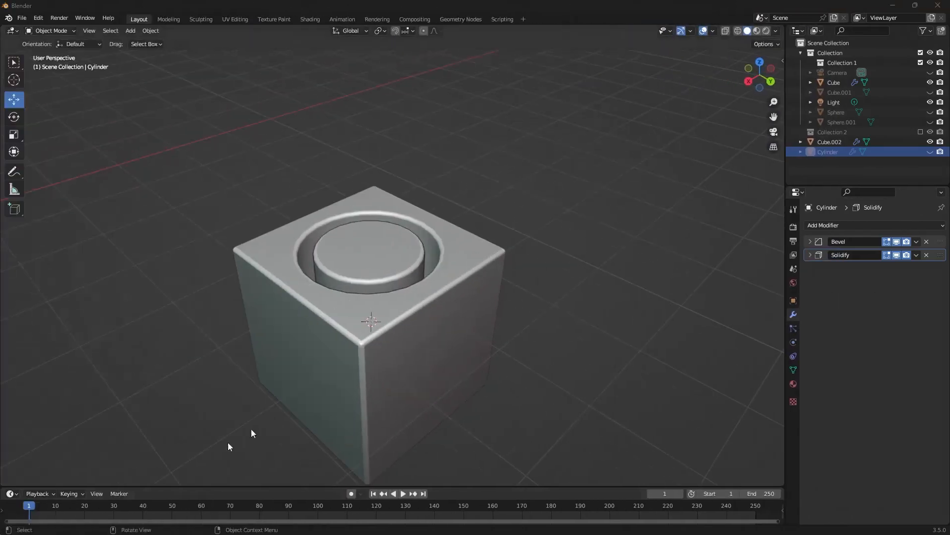
Step: Examine the cube with five dimples and compare it with the cube that has the ring-shaped cut
scroll(485, 259, "down", 5)
scroll(477, 261, "down", 3)
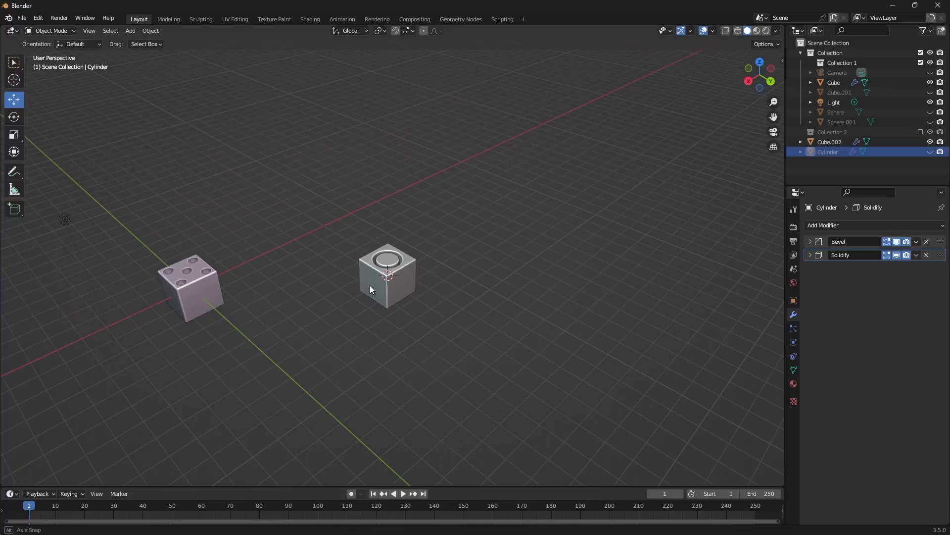
middle_click_drag(370, 286, 402, 280)
middle_click_drag(260, 333, 401, 239, "shift")
scroll(399, 223, "up", 10)
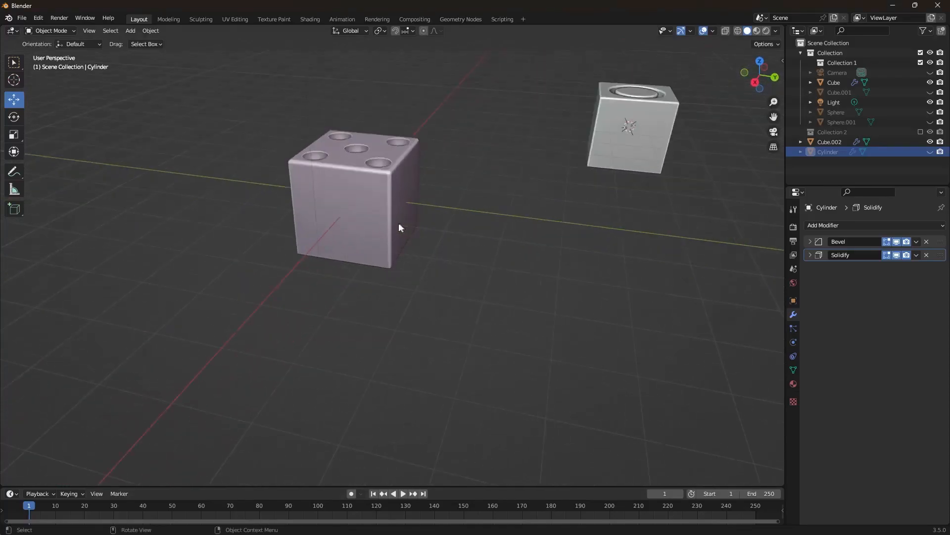
scroll(432, 206, "down", 8)
scroll(430, 209, "up", 2)
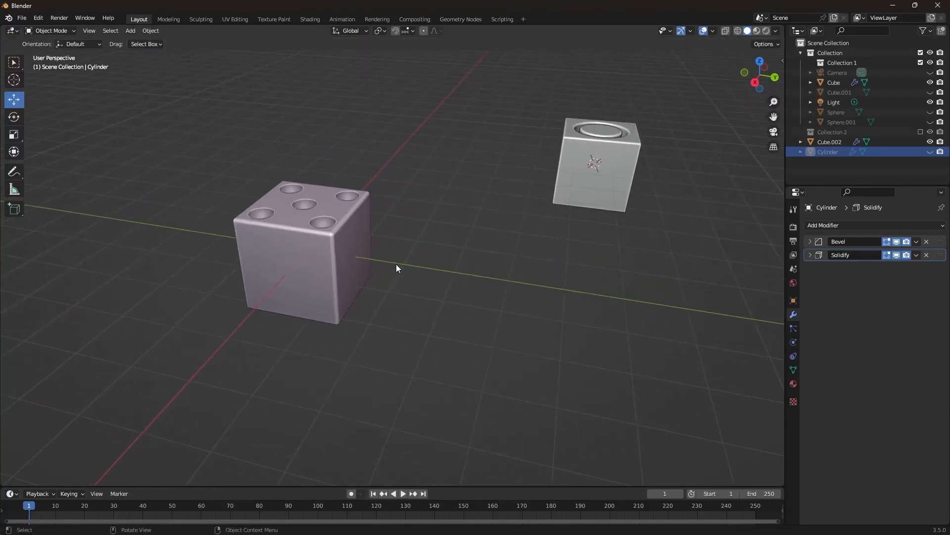
middle_click_drag(397, 266, 371, 301)
scroll(255, 312, "up", 5)
middle_click_drag(255, 307, 437, 227, "shift")
middle_click_drag(414, 325, 411, 299)
scroll(413, 278, "down", 2)
scroll(417, 255, "down", 2)
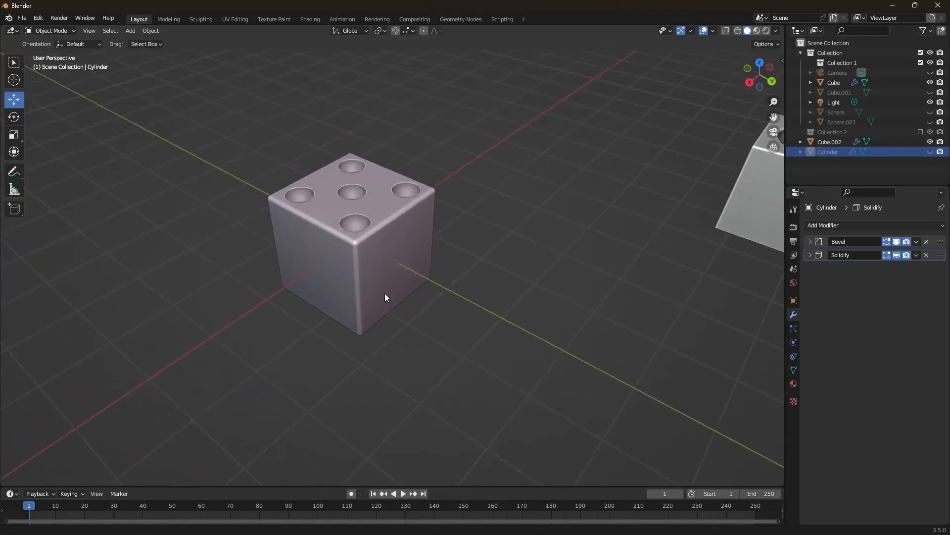
scroll(498, 292, "down", 1)
middle_click_drag(678, 228, 393, 276, "shift")
scroll(392, 276, "up", 4)
scroll(392, 280, "up", 1)
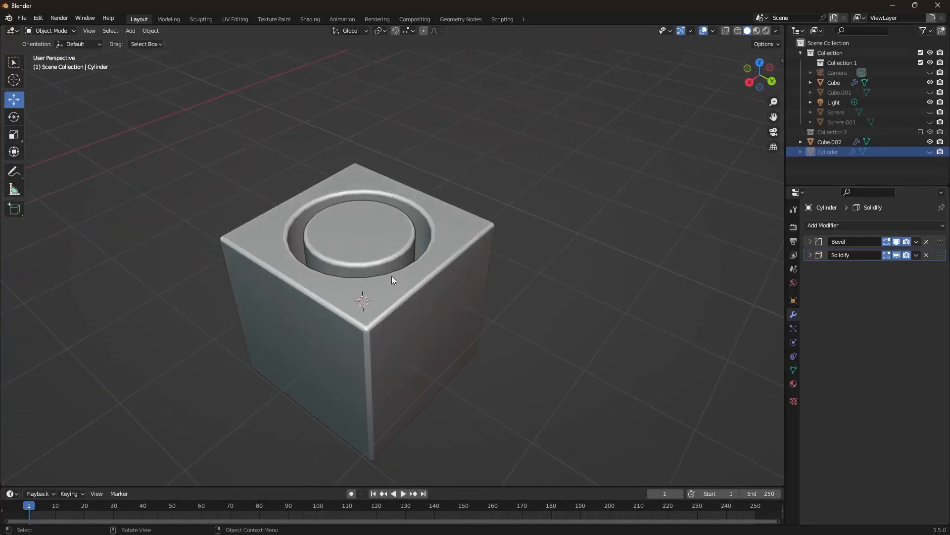